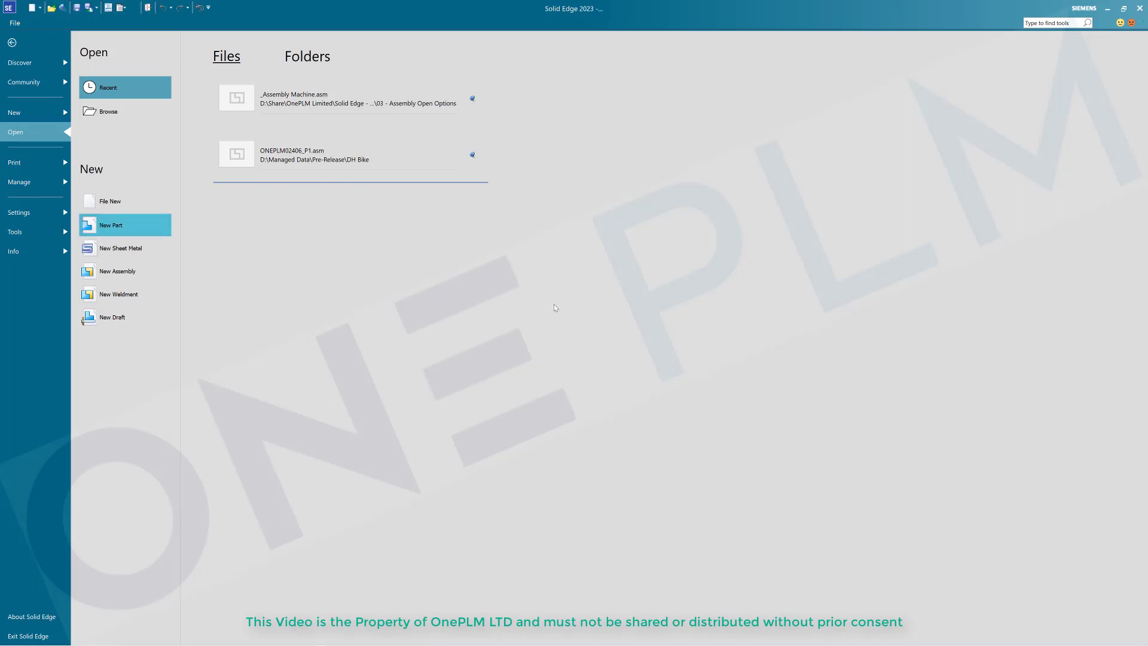
# - Create a new synchronous part, auto-hide the Feature Library and widen PathFinder
pyautogui.press('Escape')
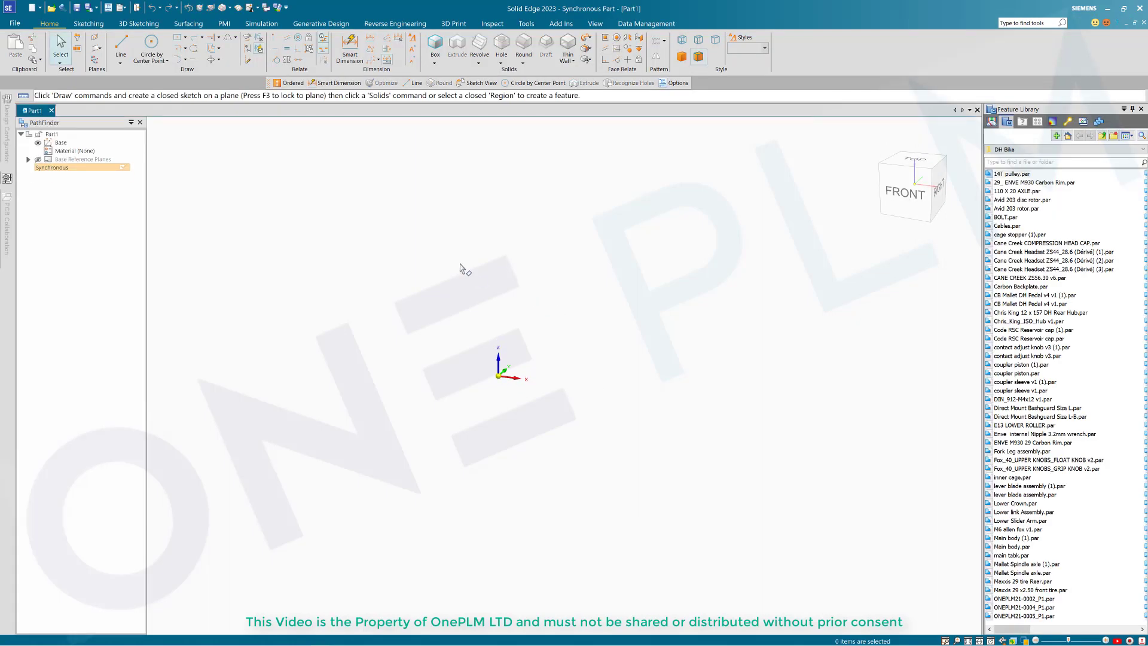
pyautogui.click(1133, 109)
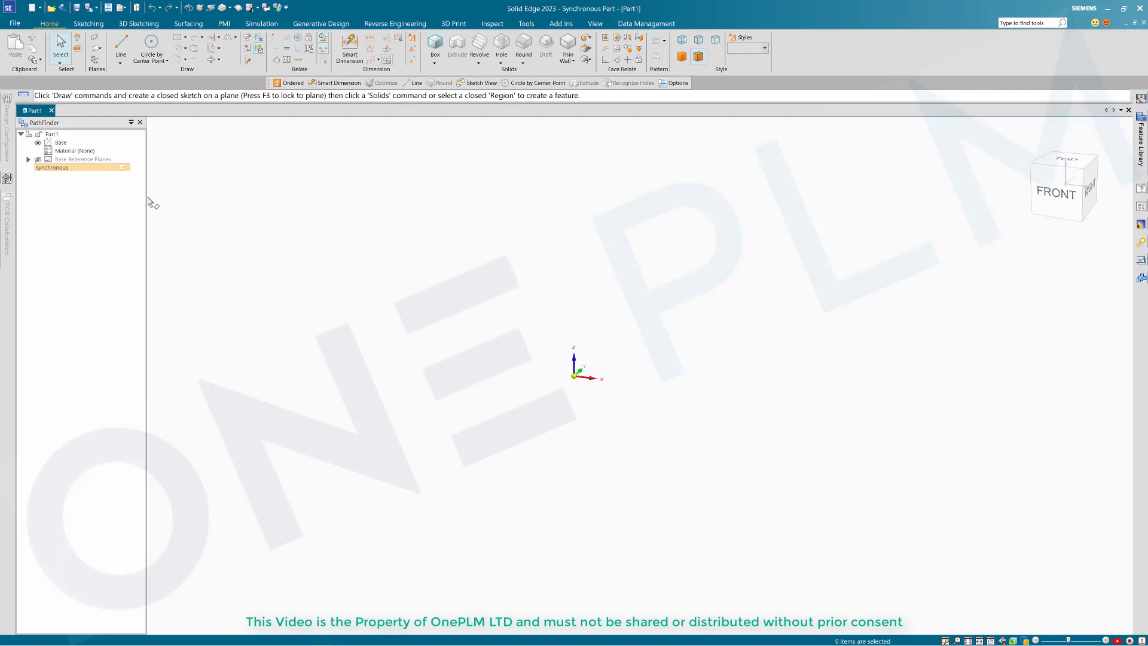
pyautogui.moveTo(145, 197); pyautogui.dragTo(167, 198)
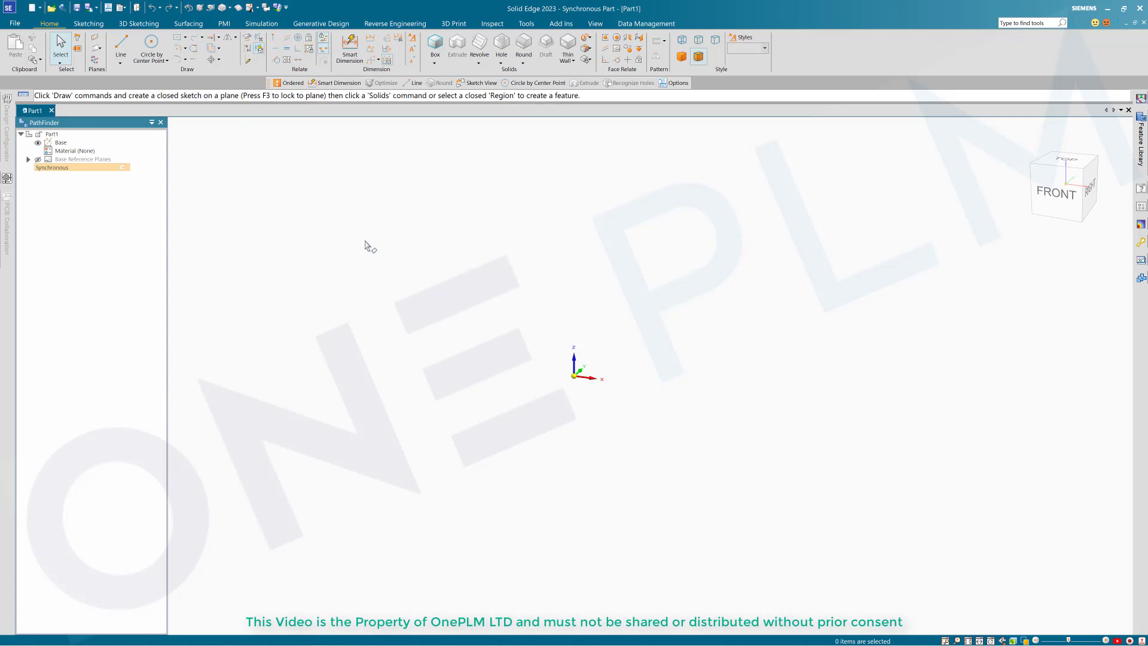
# - Sketch a center rectangle at the origin on the Top (xy) plane, 150 mm wide and 34 mm high
pyautogui.click(177, 37)
pyautogui.moveTo(602, 349); pyautogui.dragTo(604, 356, button='middle')
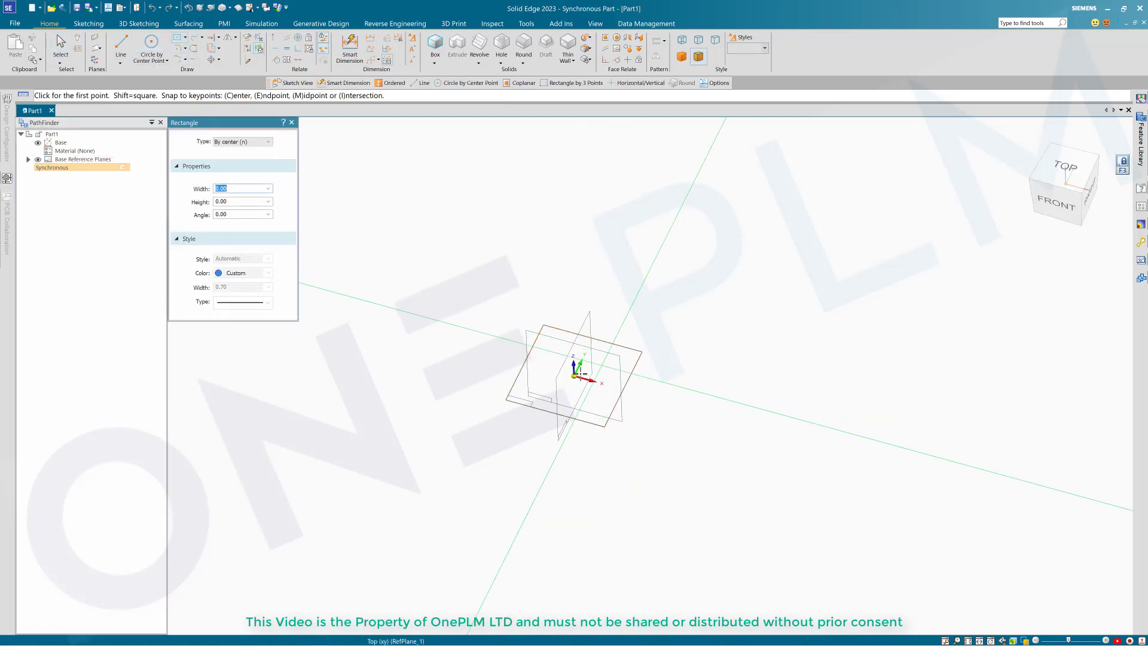
pyautogui.click(575, 376)
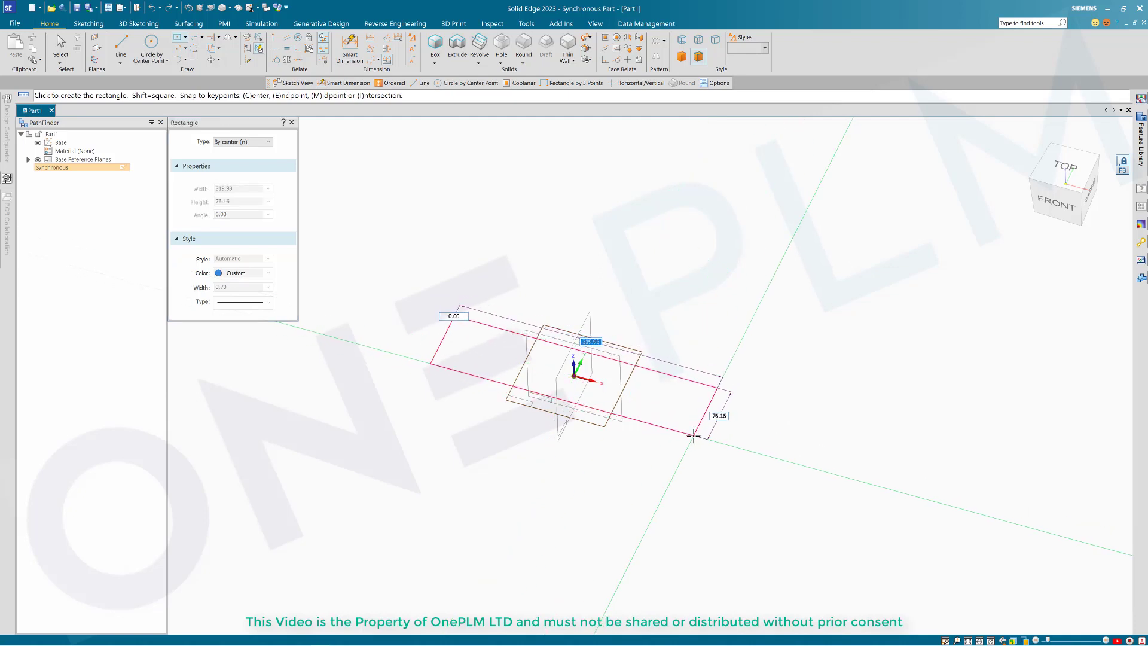
pyautogui.scroll(3, 664, 423)
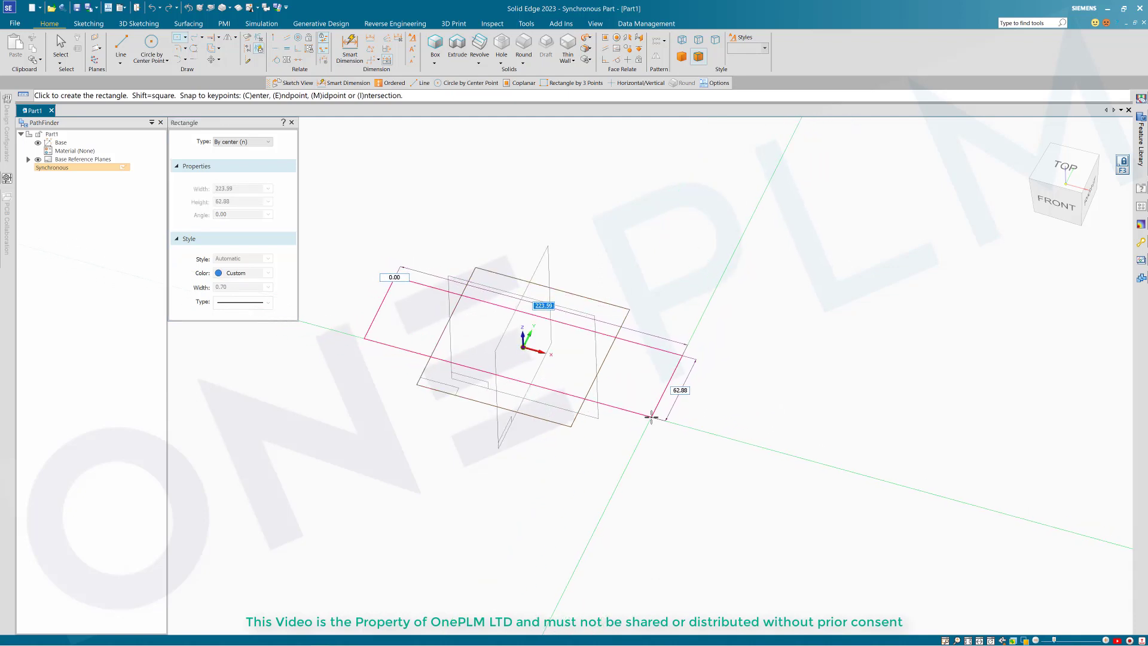
pyautogui.write('150')
pyautogui.press('Tab')
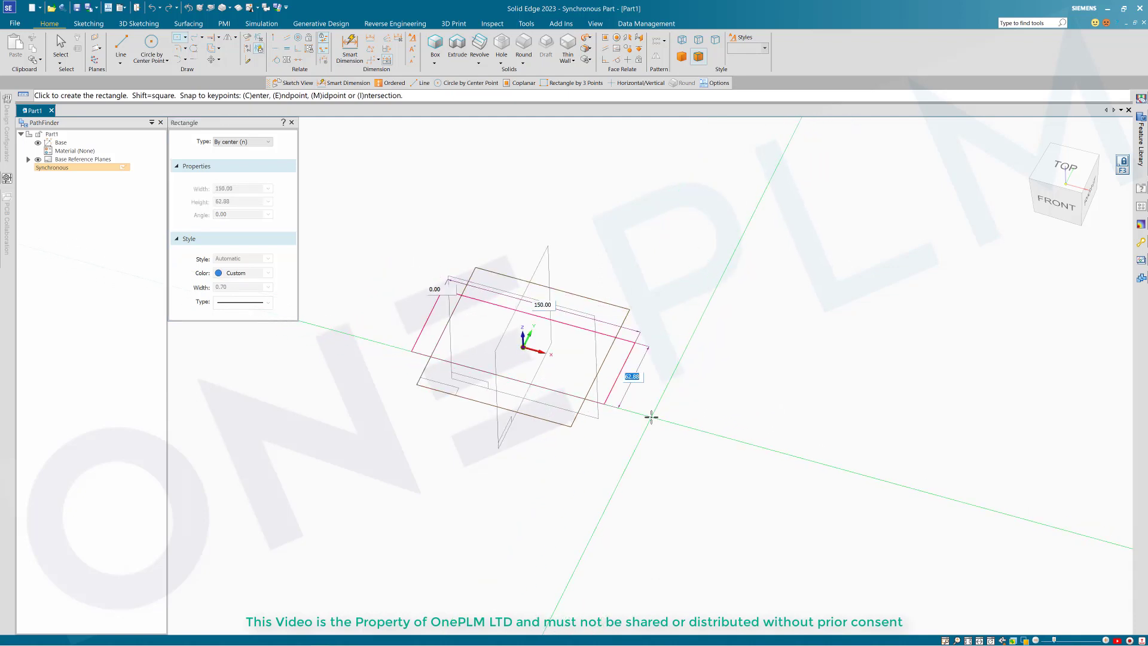
pyautogui.write('4')
pyautogui.press('Tab')
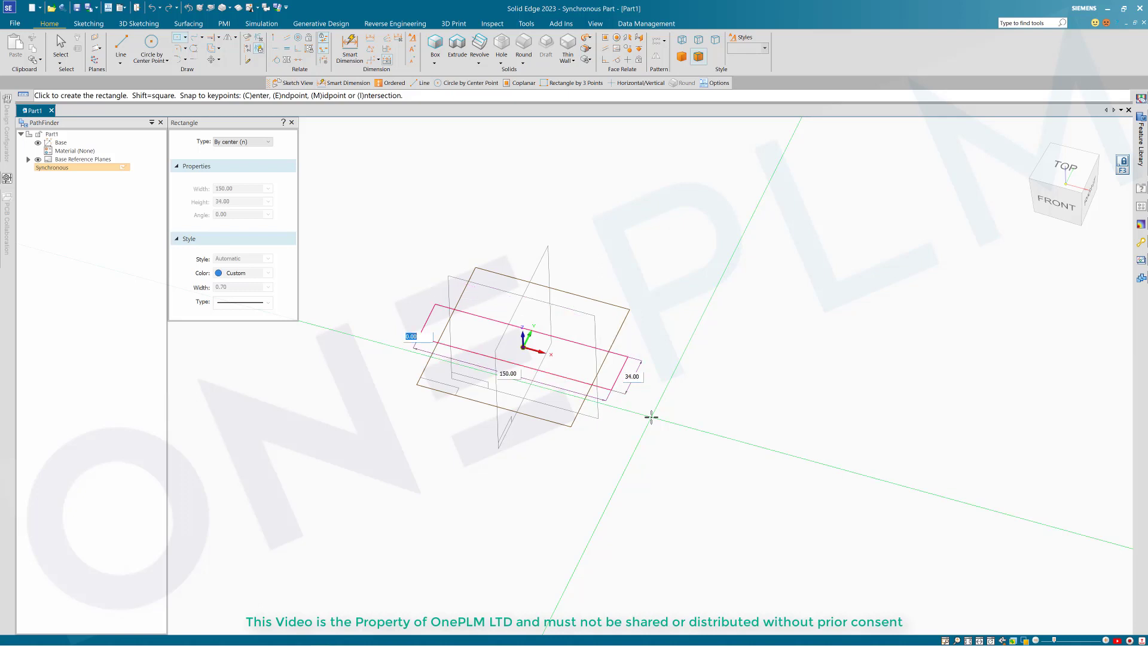
pyautogui.press('Return')
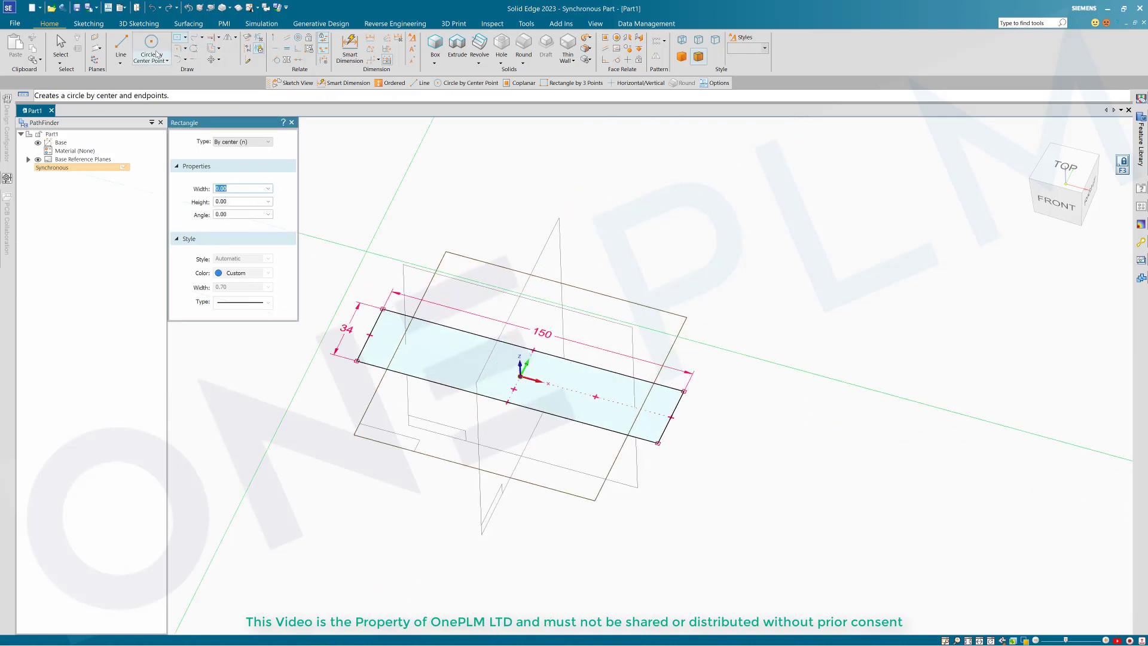
# - Sketch a 50 mm diameter circle centered on the origin, overlapping the rectangle
pyautogui.click(520, 376)
pyautogui.moveTo(519, 381); pyautogui.dragTo(519, 380)
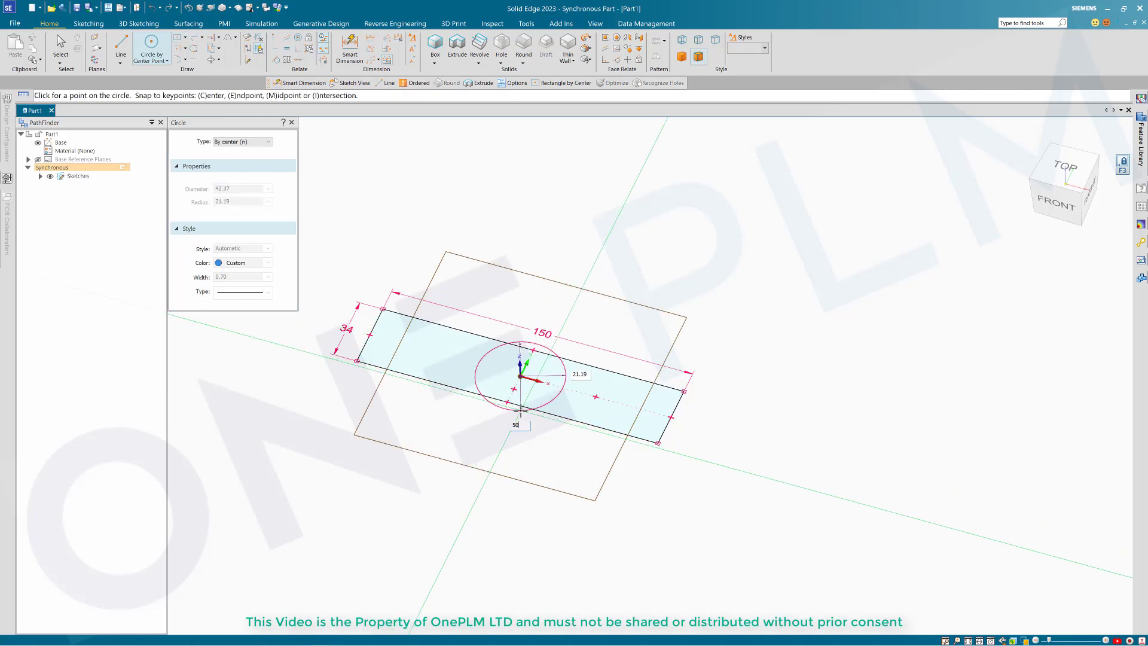
pyautogui.press('Return')
pyautogui.press('Escape')
# - Select all the rectangle and circle regions and extrude them 30 mm upward into a solid
pyautogui.moveTo(579, 290); pyautogui.dragTo(580, 253, button='middle')
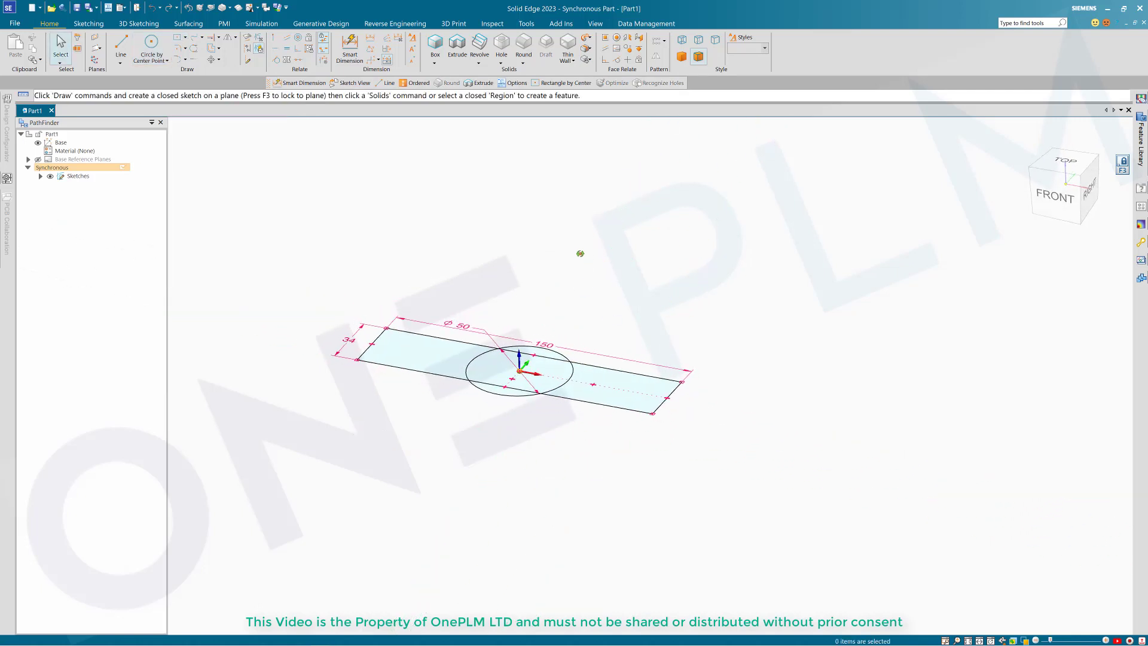
pyautogui.moveTo(269, 275)
pyautogui.mouseDown()
pyautogui.moveTo(759, 466)
pyautogui.moveTo(771, 499)
pyautogui.mouseUp()
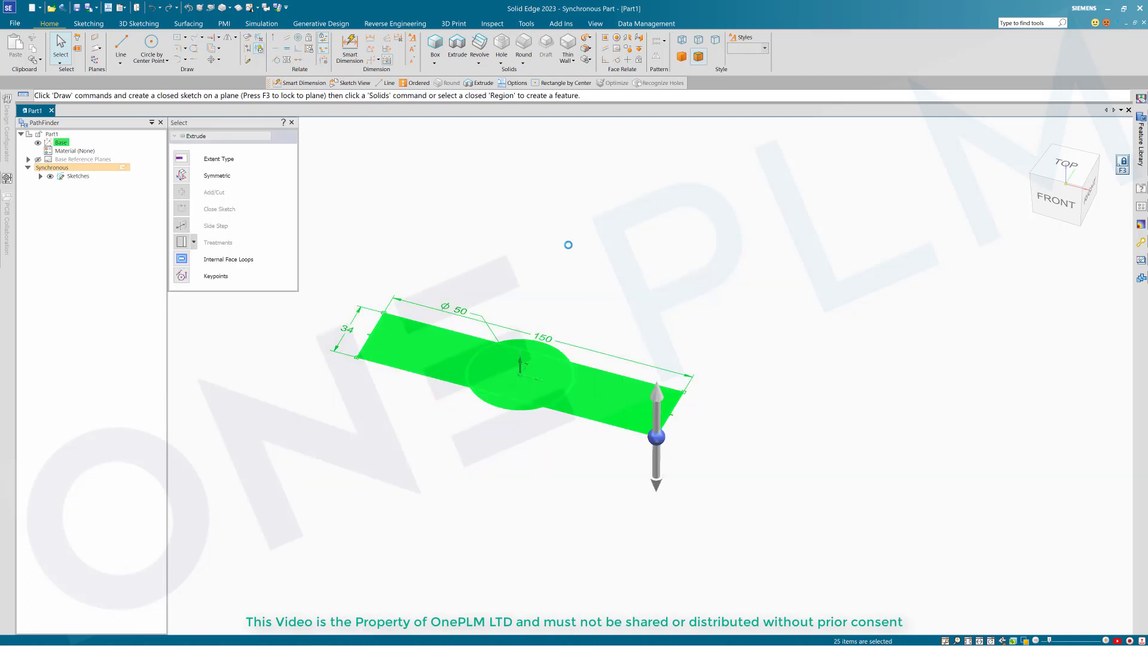
pyautogui.click(657, 383)
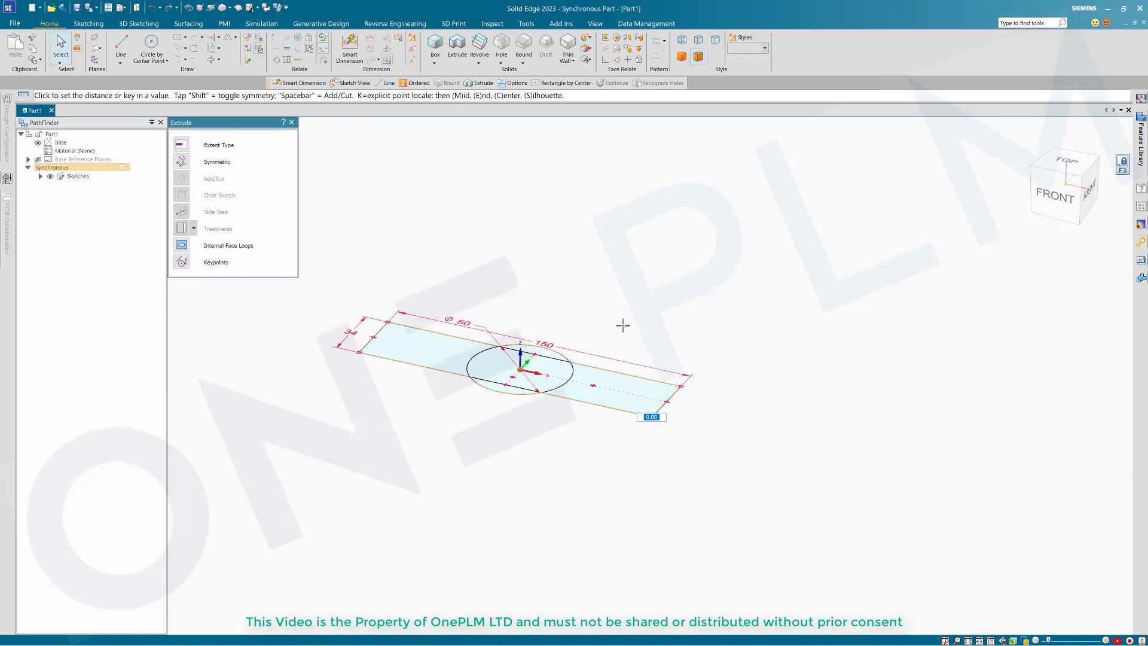
pyautogui.write('30')
pyautogui.press('Return')
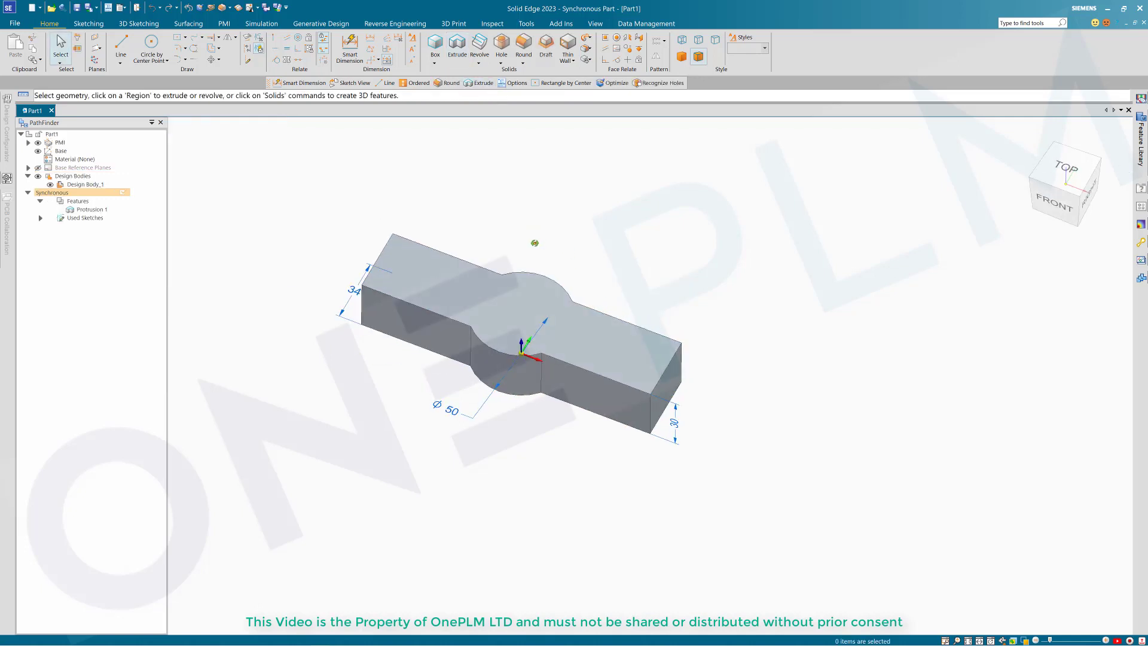
pyautogui.moveTo(534, 222); pyautogui.dragTo(514, 225, button='middle')
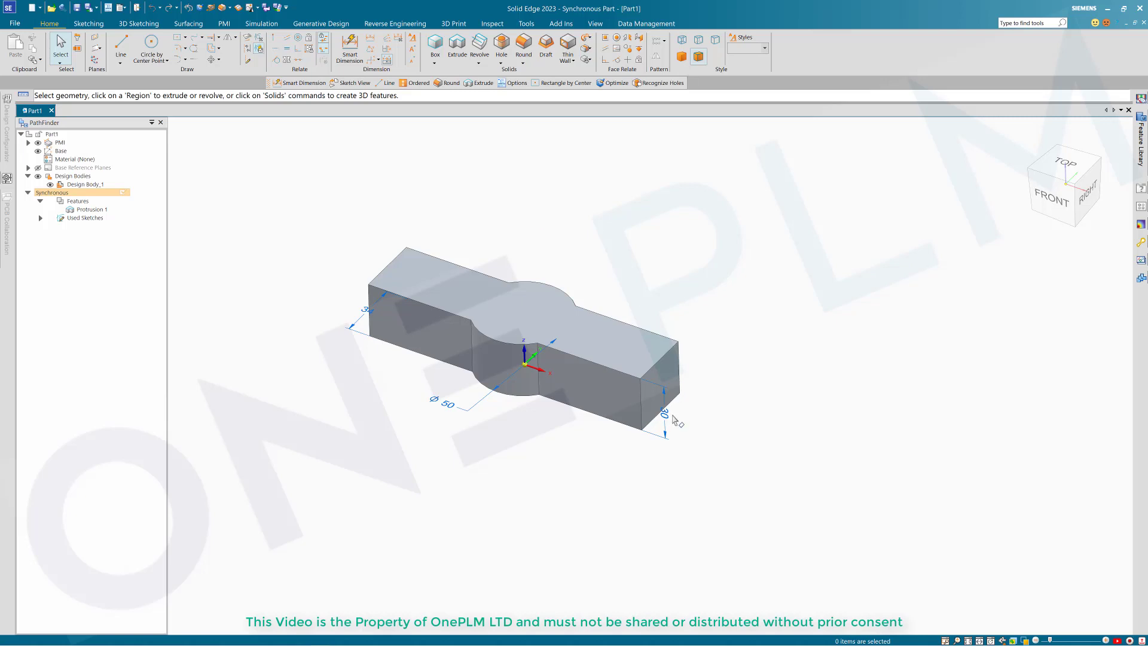
pyautogui.click(349, 49)
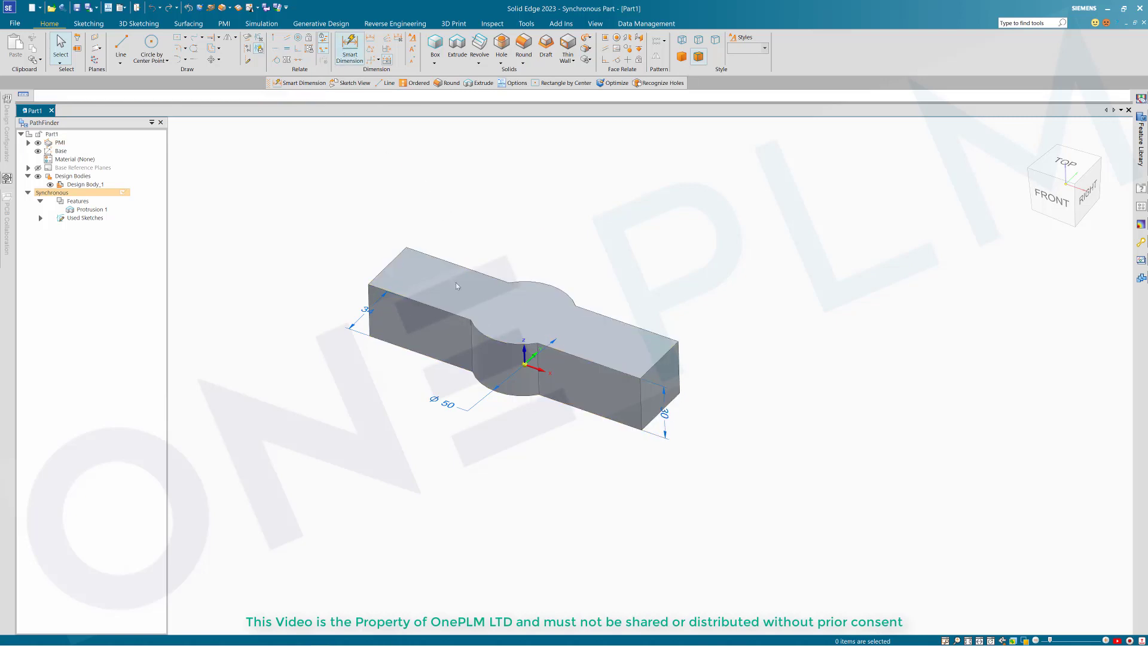
pyautogui.click(407, 259)
pyautogui.click(670, 348)
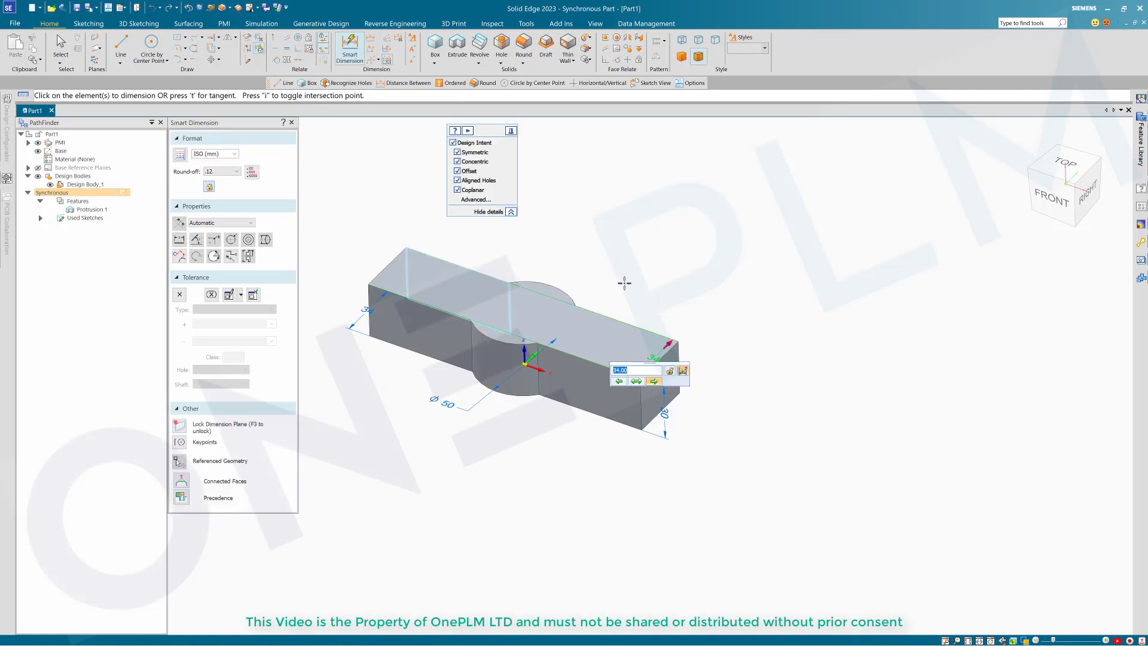
pyautogui.press('Escape')
pyautogui.press('Escape')
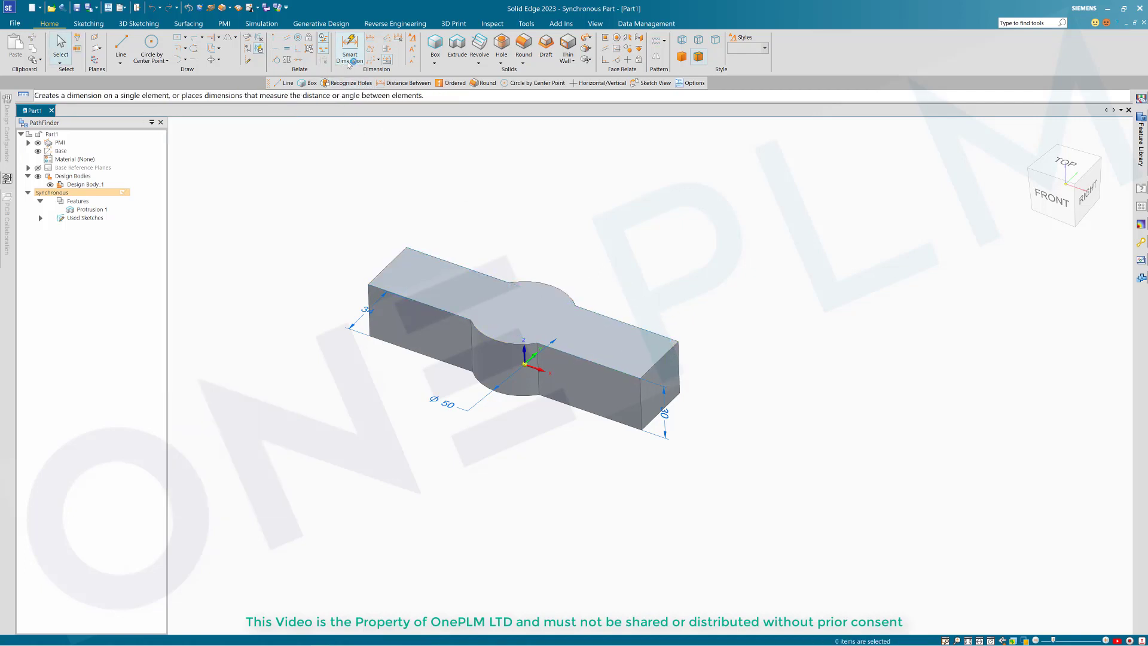
# - Dimension the block's overall length between the two short end edges of the top face with Smart Dimension
pyautogui.click(350, 49)
pyautogui.click(402, 251)
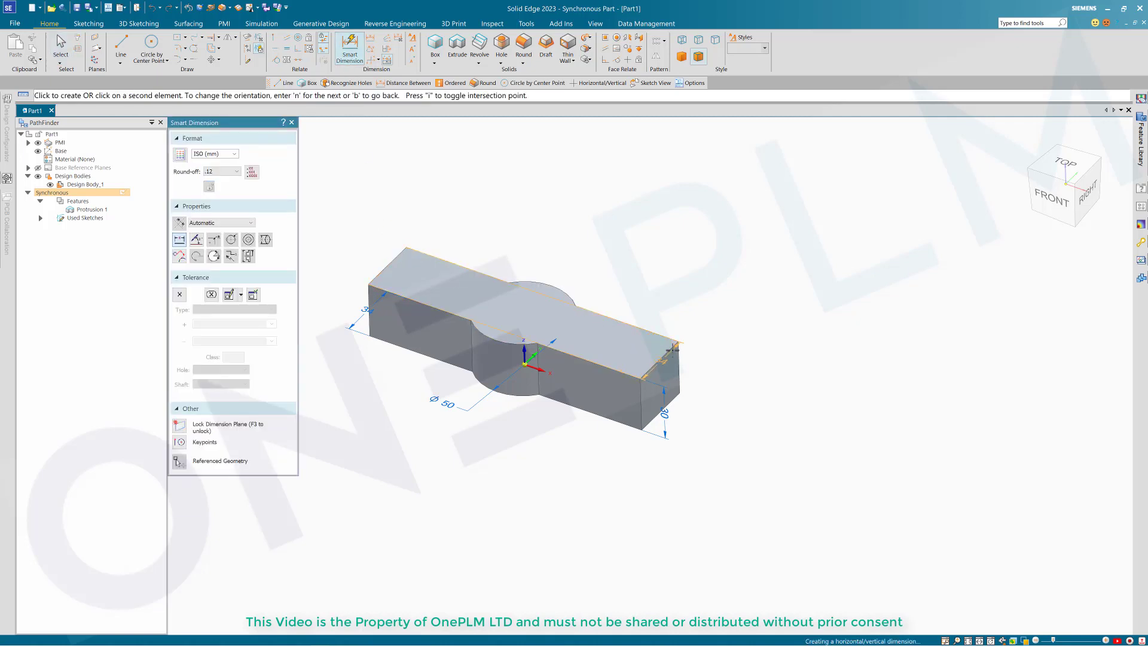
pyautogui.click(669, 348)
pyautogui.click(672, 308)
pyautogui.moveTo(615, 237); pyautogui.dragTo(613, 216, button='middle')
pyautogui.press('Escape')
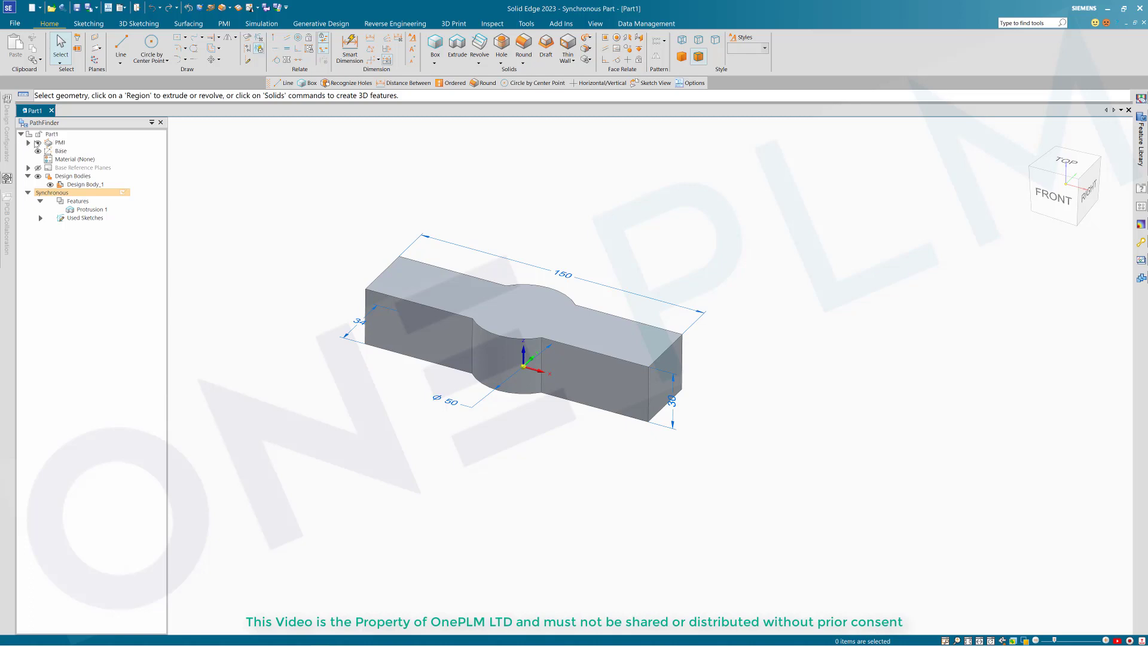
# - Lock all the model's PMI dimensions, from Linear 2 through Radial Diameter 1, as driving dimensions
pyautogui.click(28, 142)
pyautogui.click(40, 150)
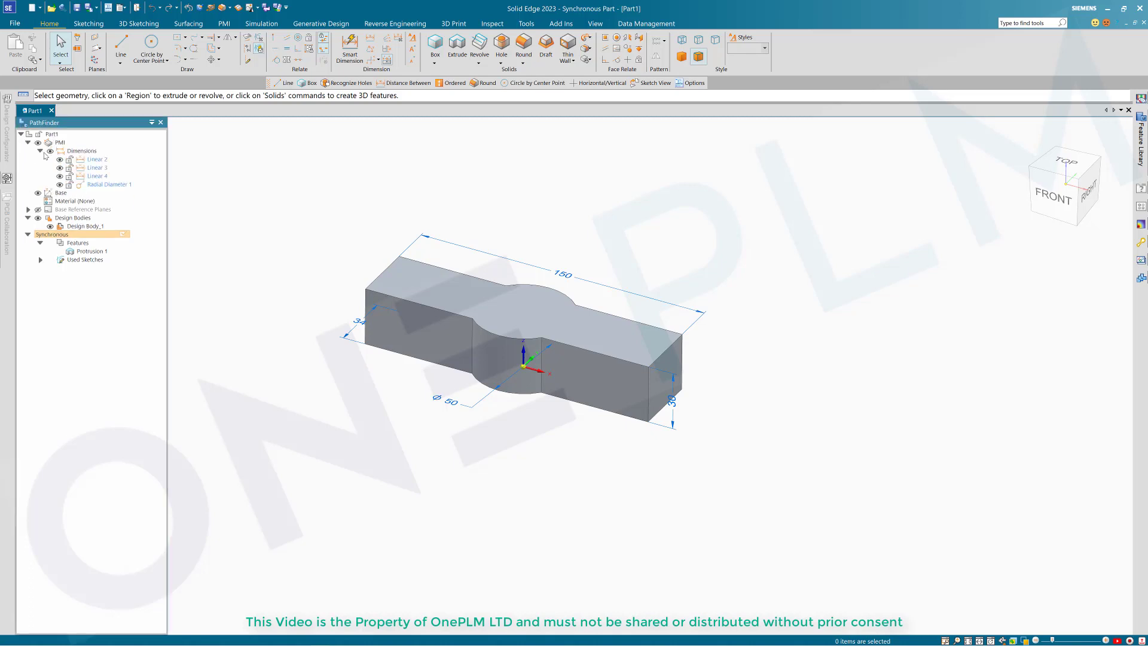
pyautogui.click(96, 159)
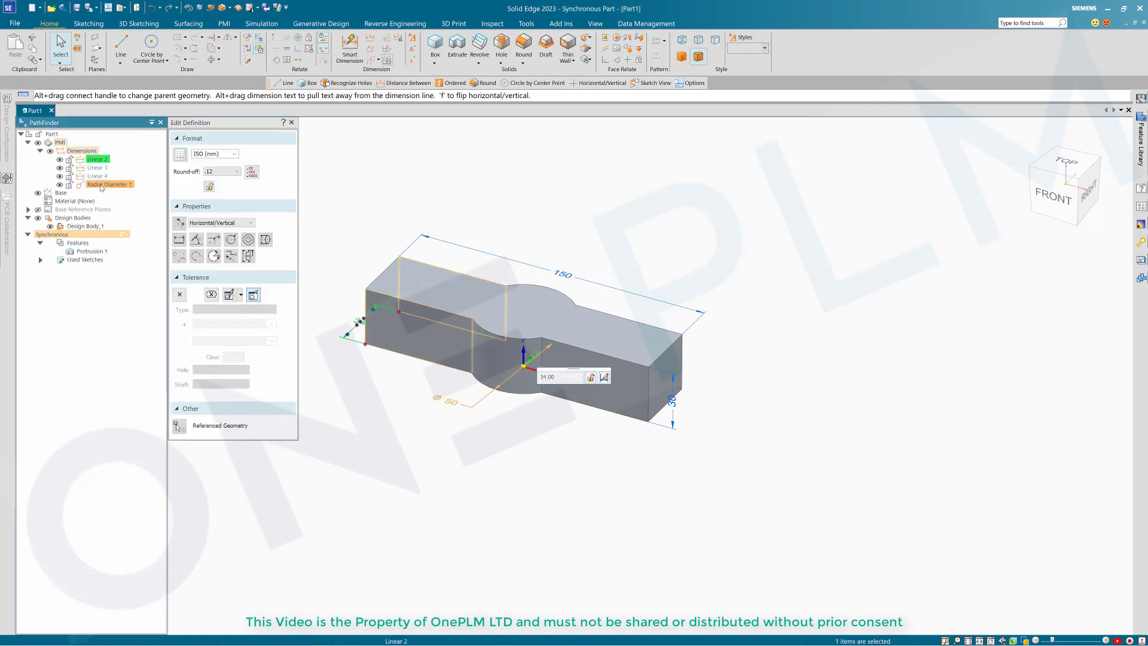
pyautogui.keyDown('shift'); pyautogui.click(103, 185); pyautogui.keyUp('shift')
pyautogui.rightClick(105, 185)
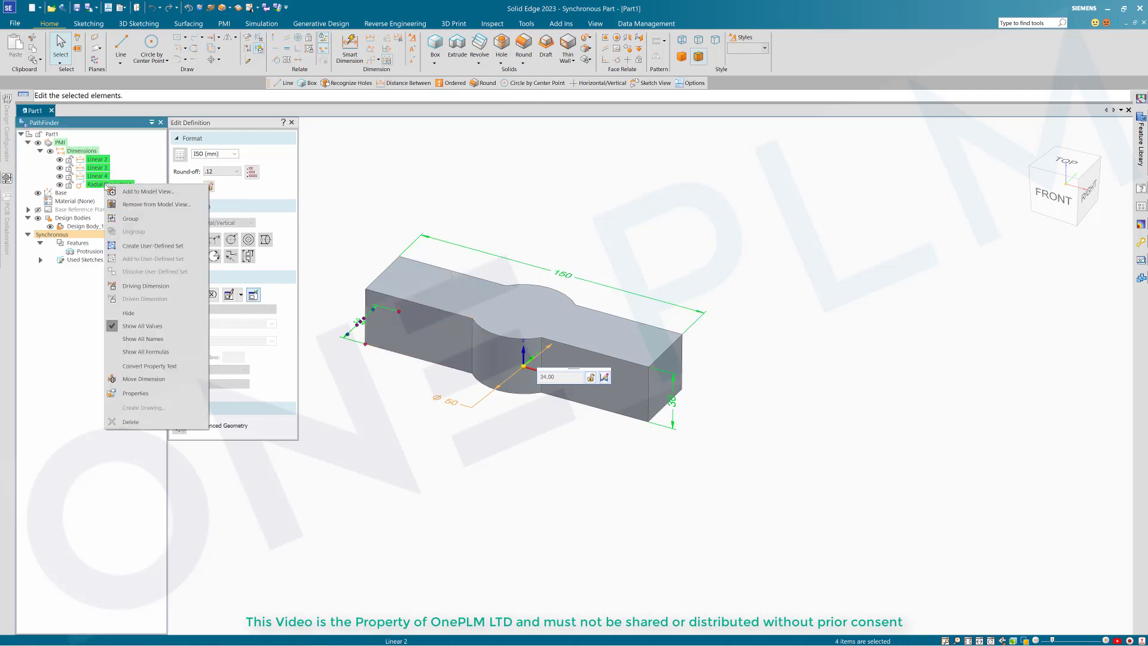
pyautogui.click(150, 286)
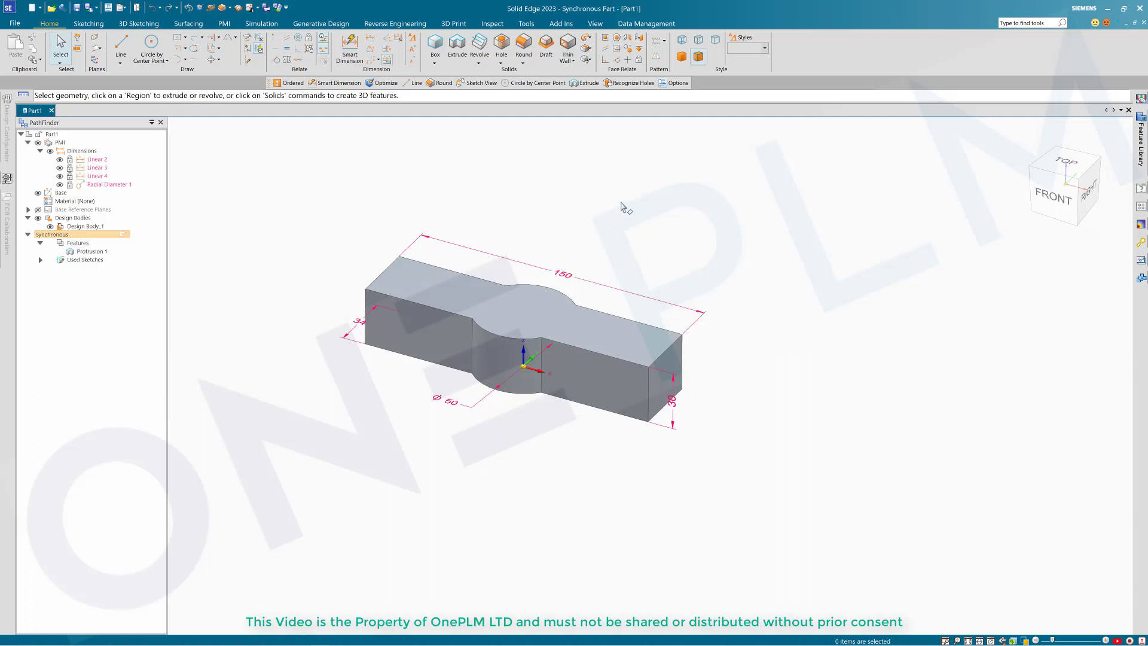
# - Move the cylindrical boss about 30 mm along the block's length in the negative X direction, using the steering wheel origin
pyautogui.scroll(2, 622, 205)
pyautogui.scroll(-2, 621, 205)
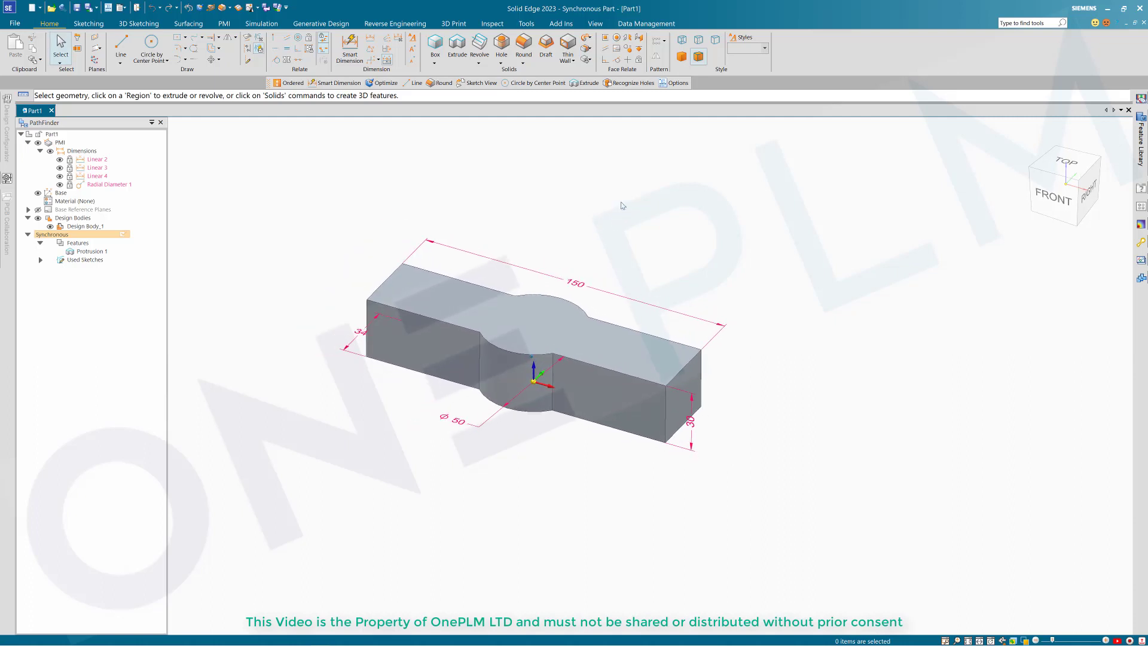
pyautogui.click(520, 378)
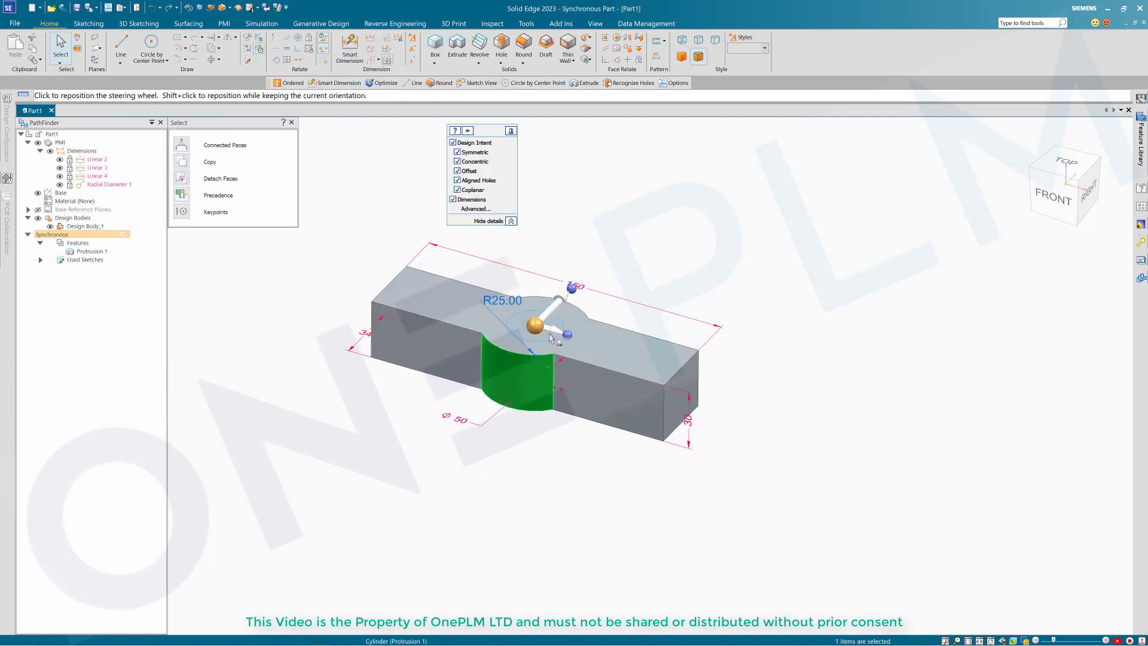
pyautogui.click(535, 327)
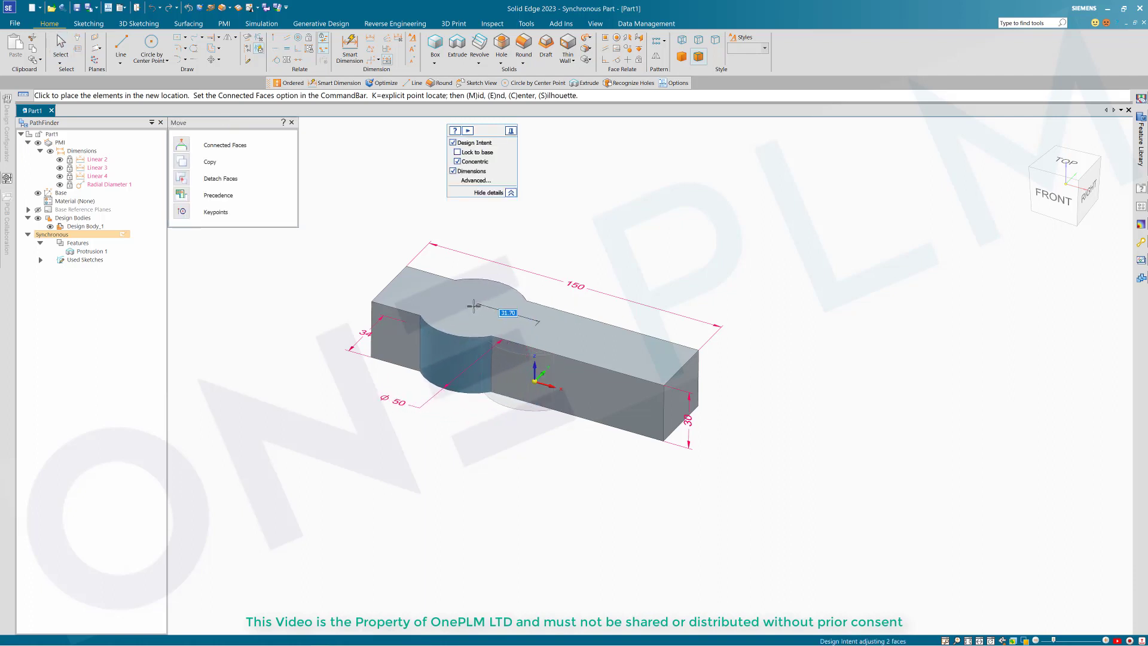
pyautogui.click(474, 306)
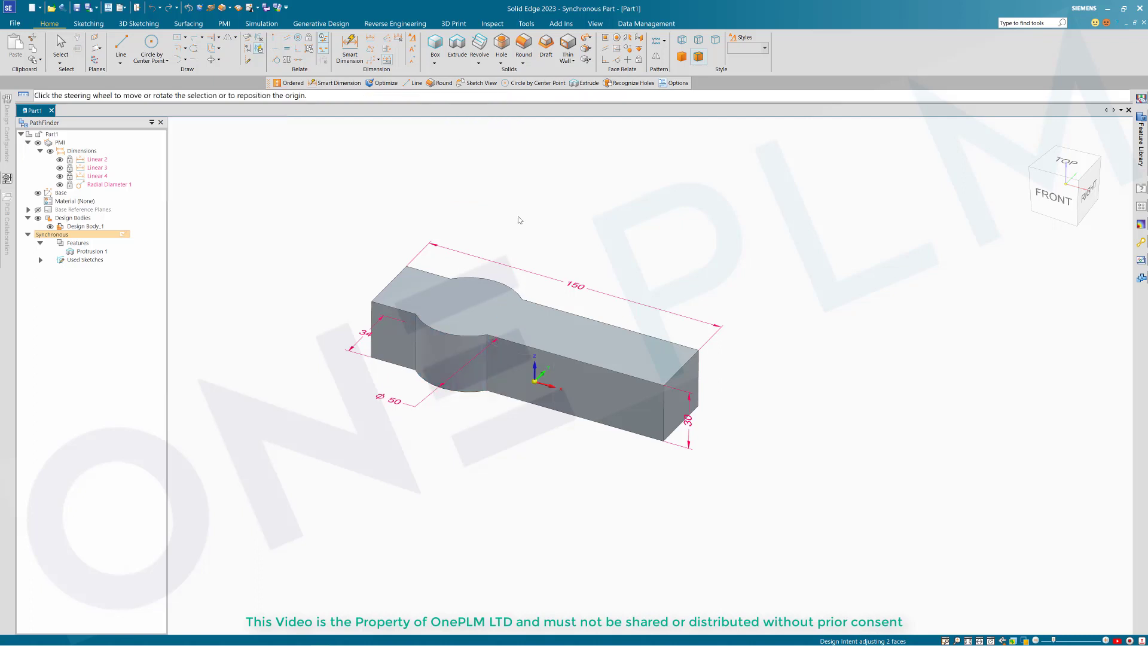
pyautogui.click(569, 225)
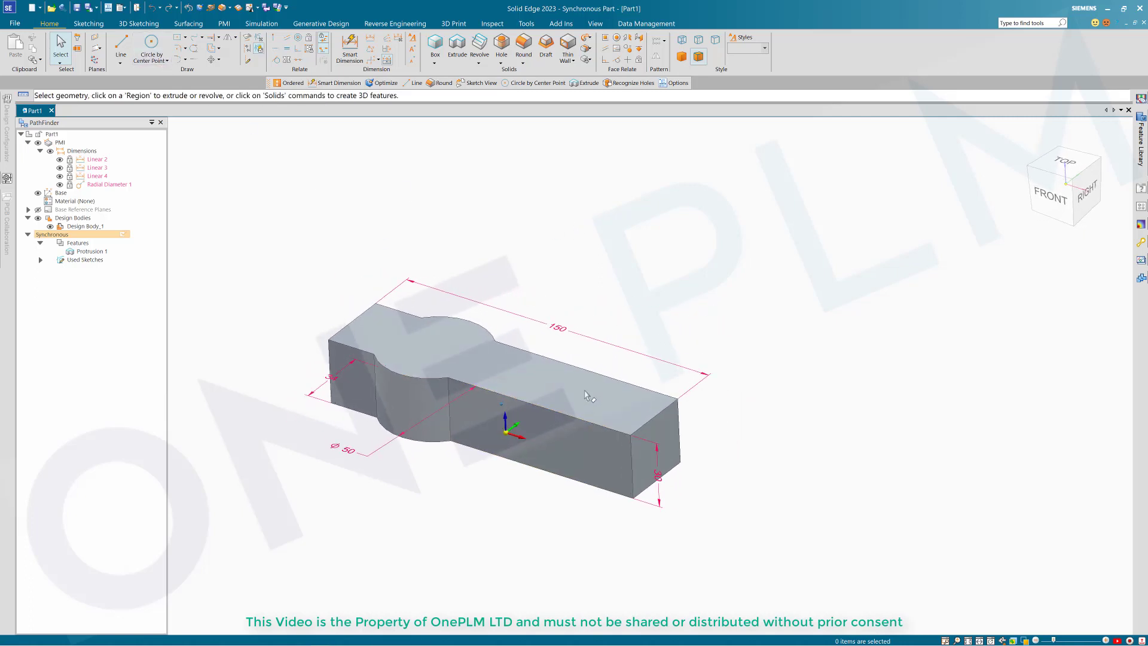
# - Sketch a line across the block's top face, parallel to its short ends and about midway between the boss and the far end
pyautogui.press('l')
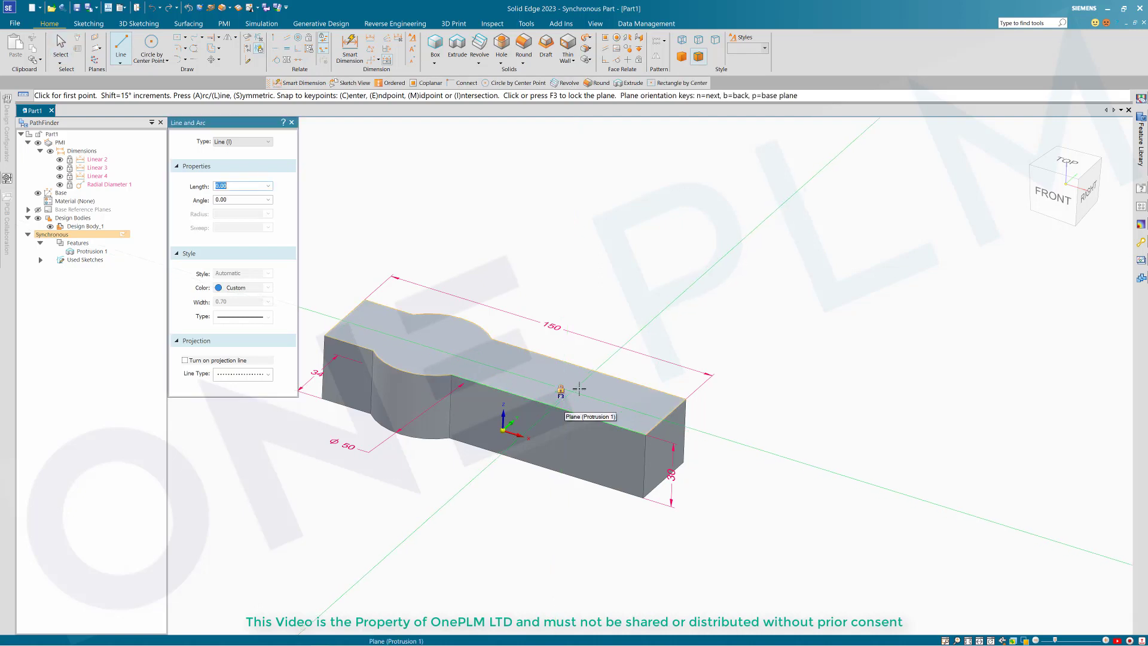
pyautogui.click(578, 366)
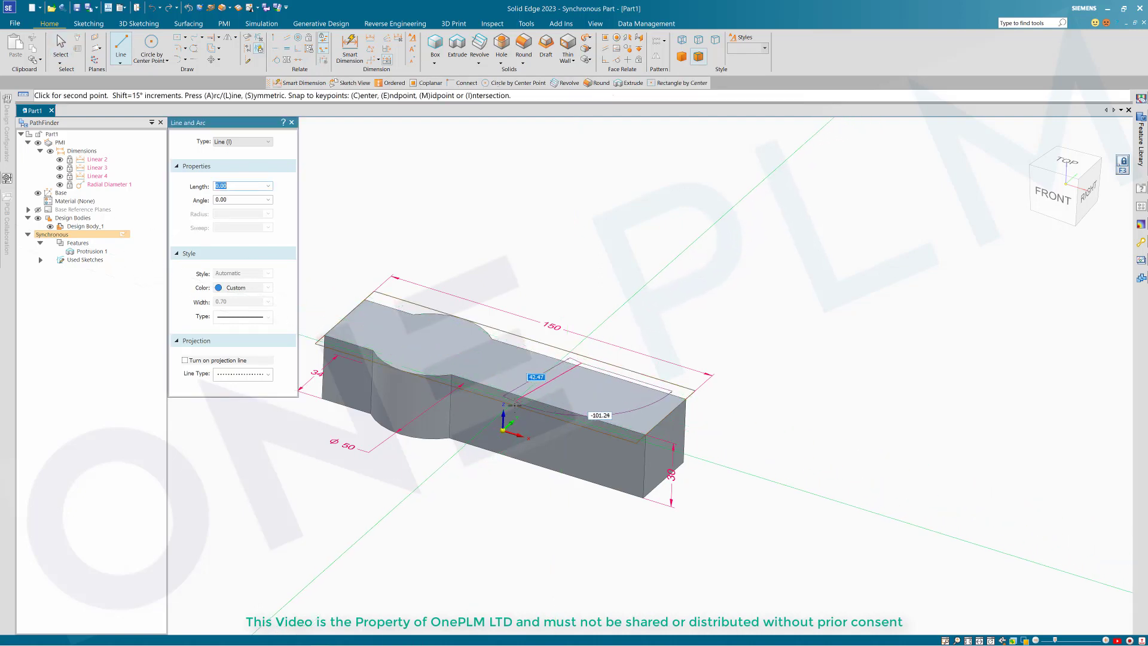
pyautogui.click(529, 403)
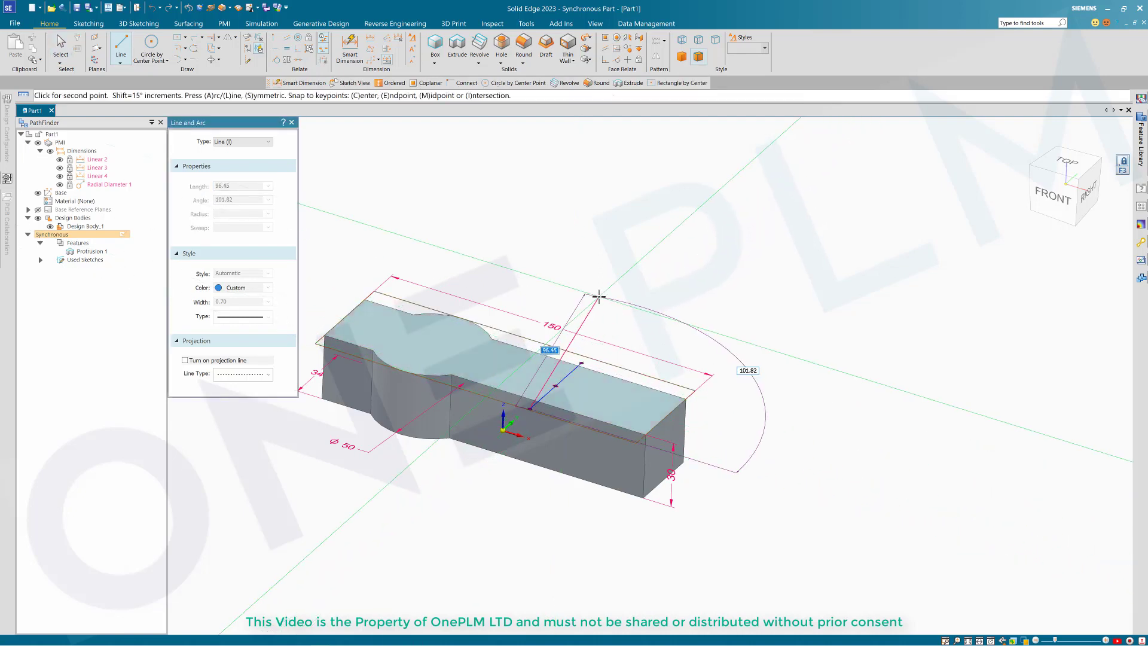
pyautogui.press('Escape')
# - Extrude the top-face region between the sketched line and the far end 120 mm upward to add an upright
pyautogui.click(606, 397)
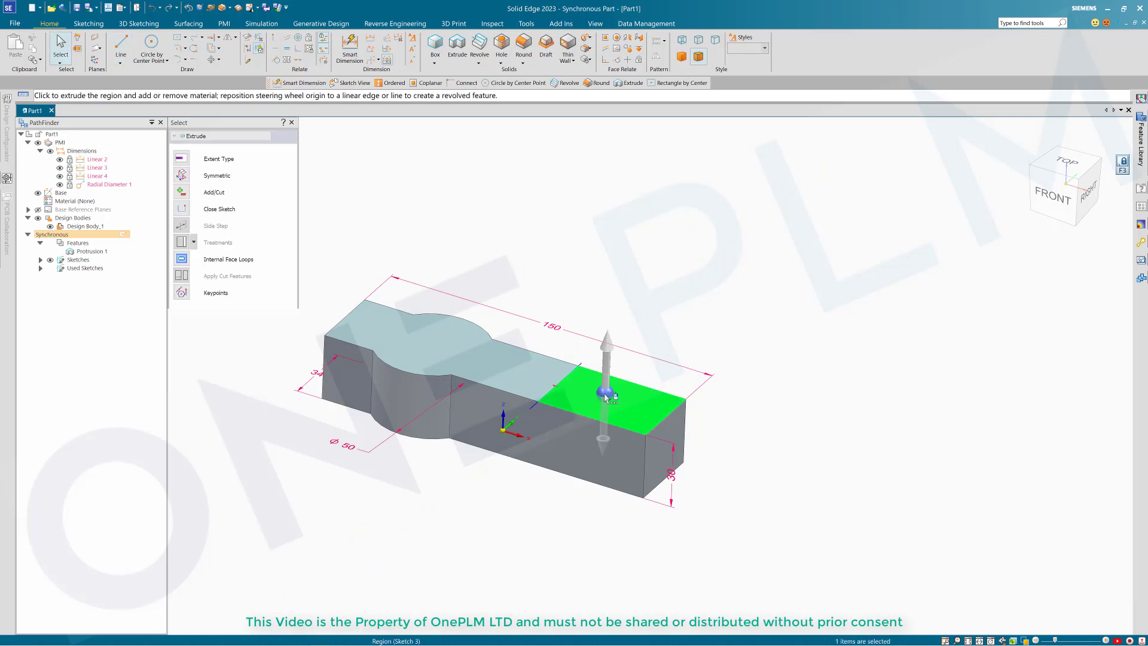
pyautogui.click(608, 362)
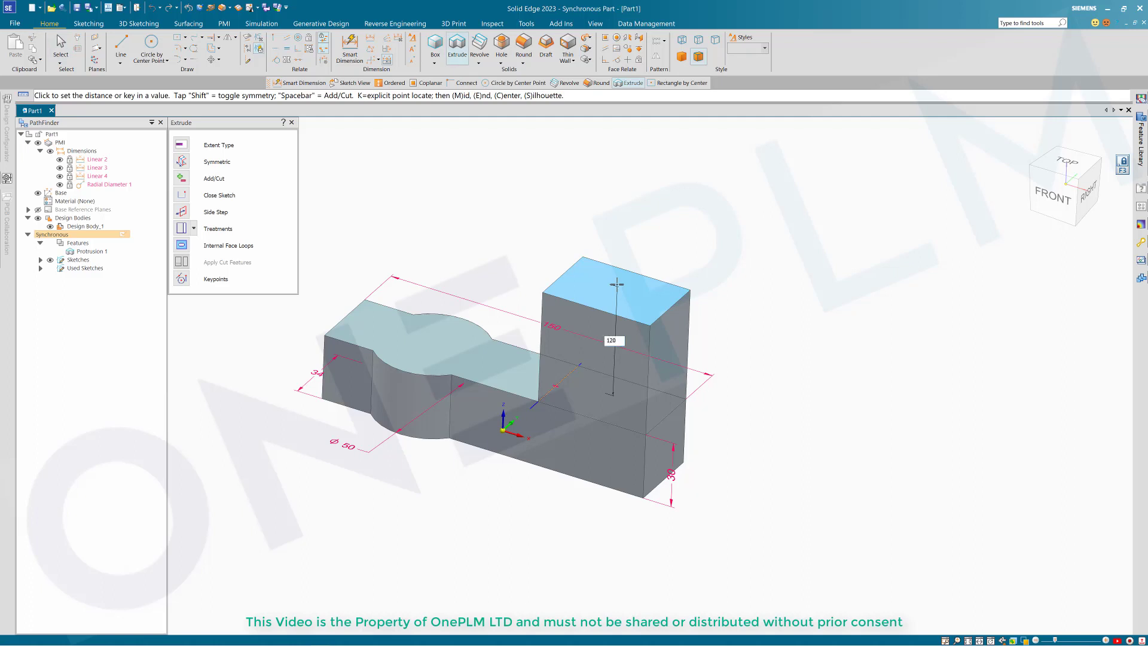
pyautogui.press('Return')
pyautogui.rightClick(774, 361)
pyautogui.moveTo(769, 357)
pyautogui.mouseDown(button='middle')
pyautogui.moveTo(782, 336)
pyautogui.moveTo(750, 366)
pyautogui.mouseUp(button='middle')
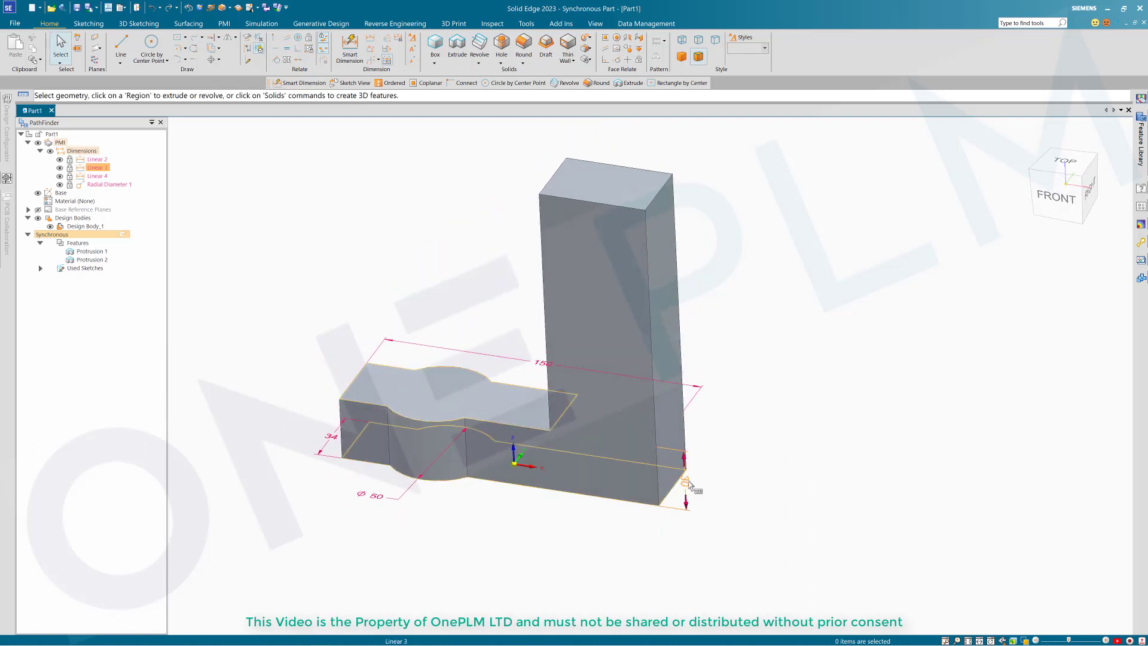
# - Set the block's vertical thickness dimension to 34 mm, moving only the top face and keeping the bottom face fixed
pyautogui.click(684, 480)
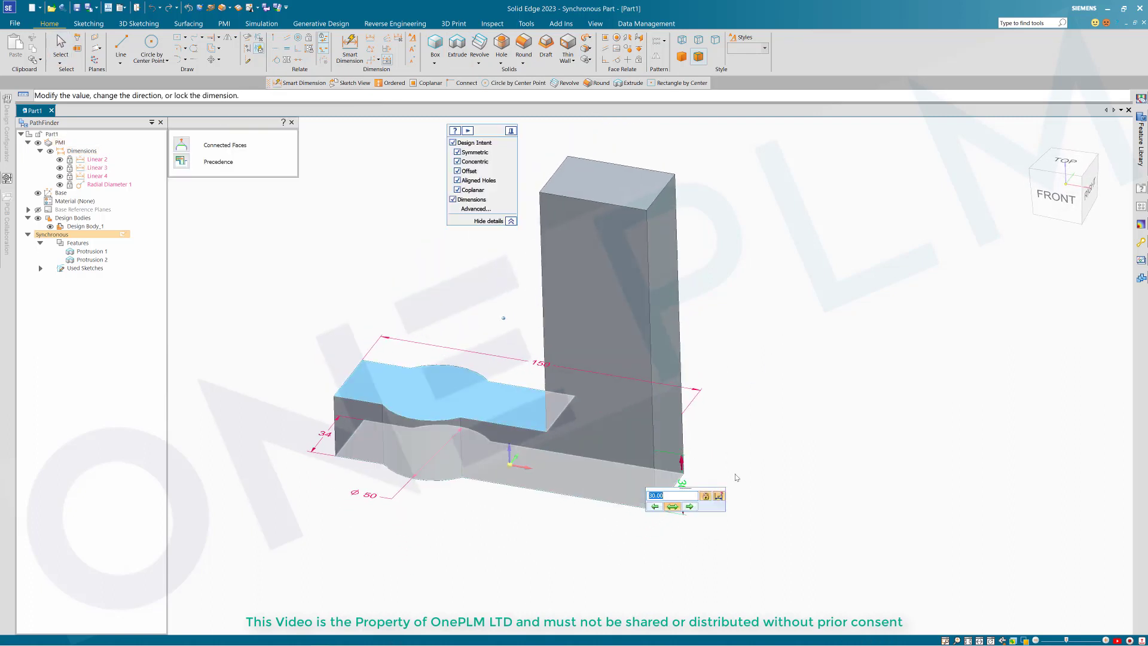
pyautogui.click(685, 507)
pyautogui.moveTo(716, 484); pyautogui.dragTo(731, 462, button='middle')
pyautogui.click(656, 507)
pyautogui.scroll(1, 697, 474)
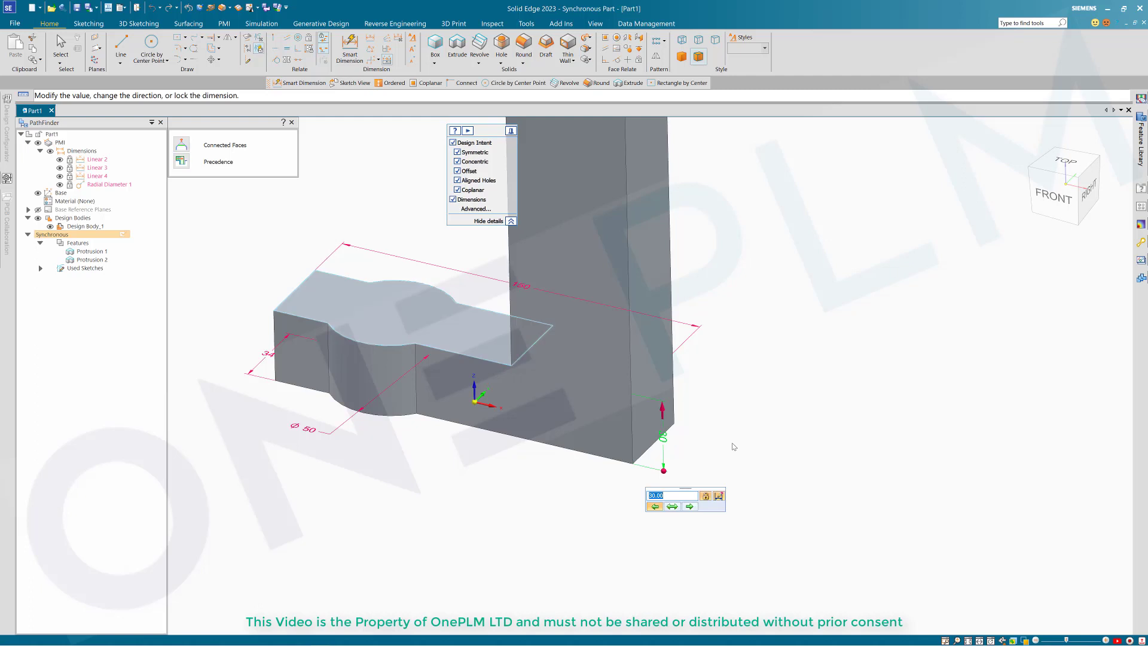
pyautogui.press('Return')
pyautogui.scroll(-3, 733, 448)
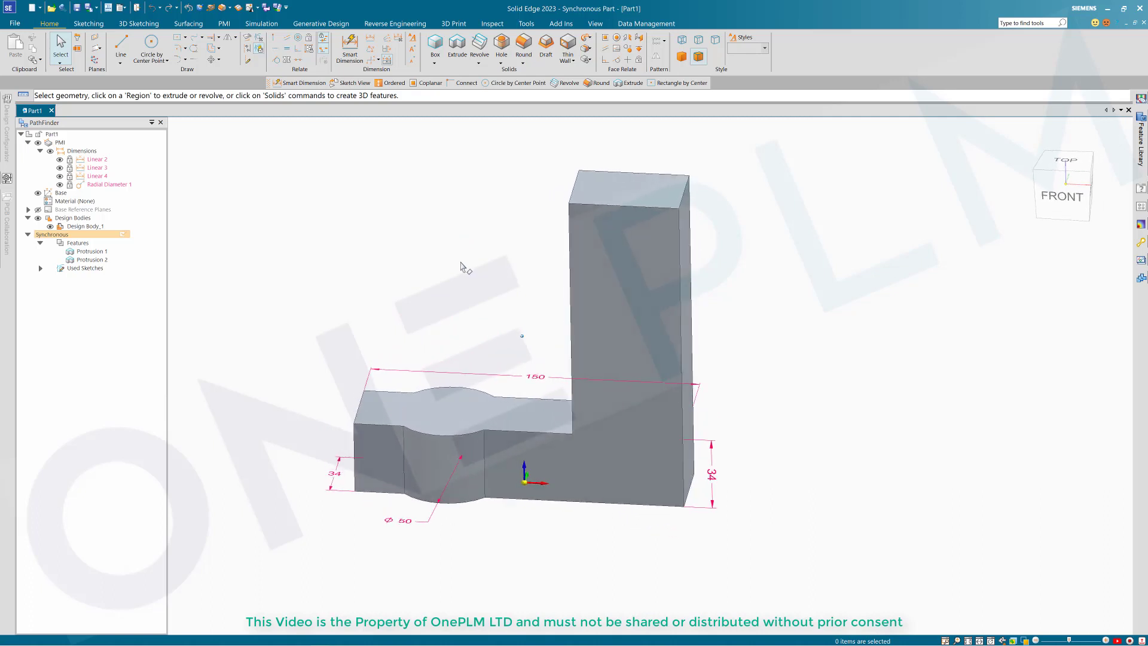
# - Dimension the long top edge of the upright with Smart Dimension and set it to 45 mm
pyautogui.click(350, 49)
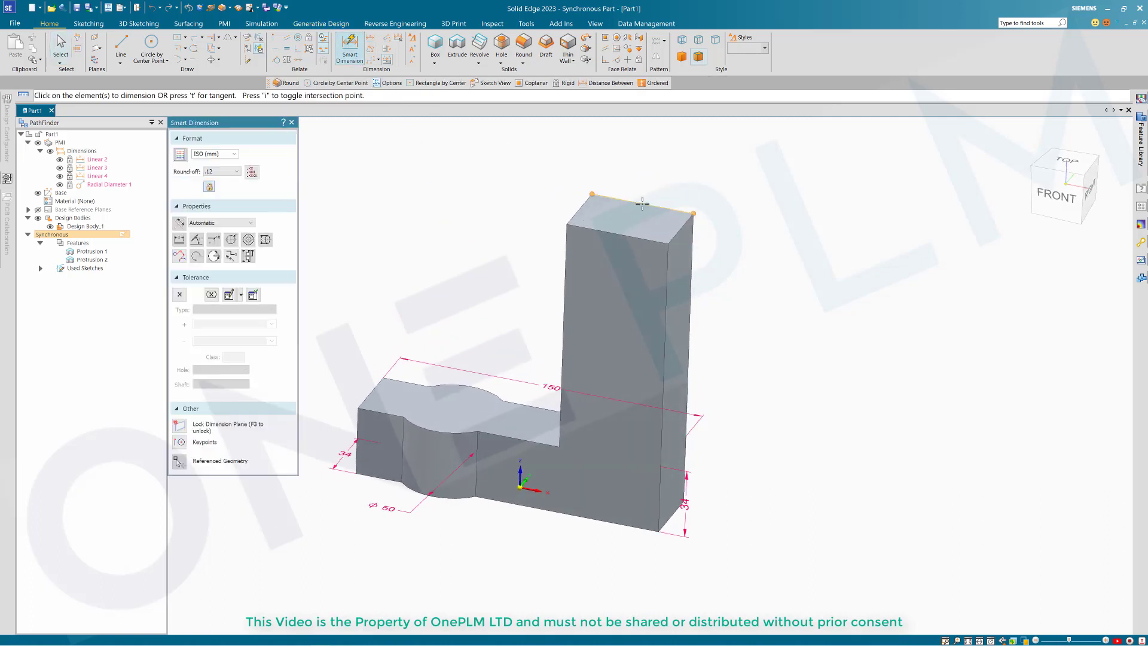
pyautogui.click(643, 204)
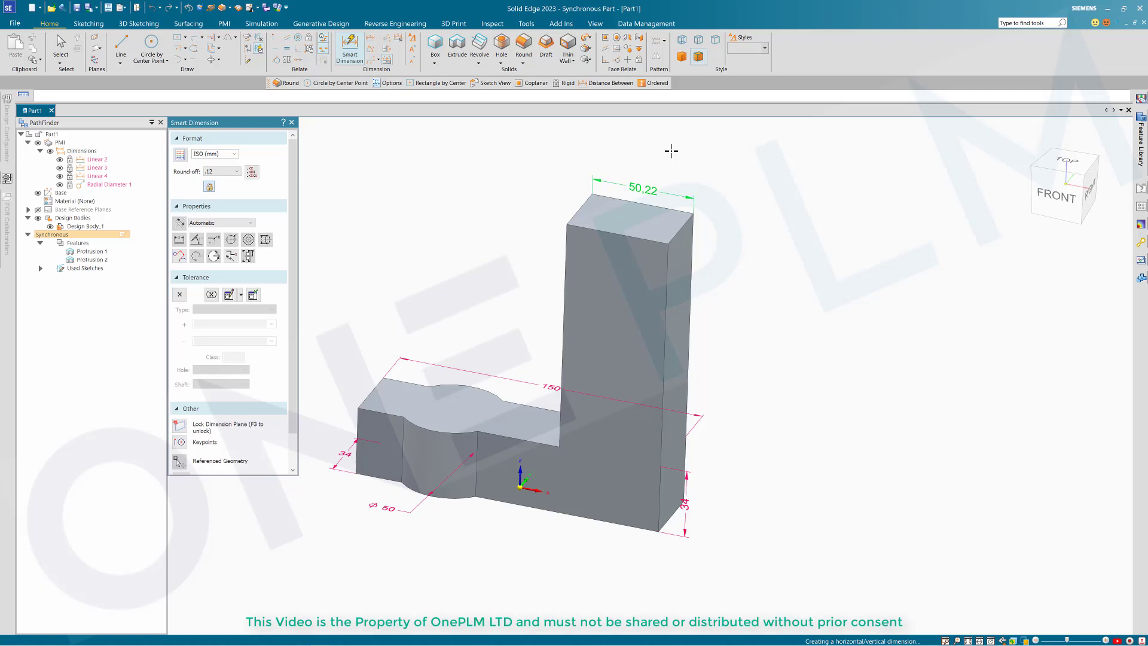
pyautogui.click(651, 155)
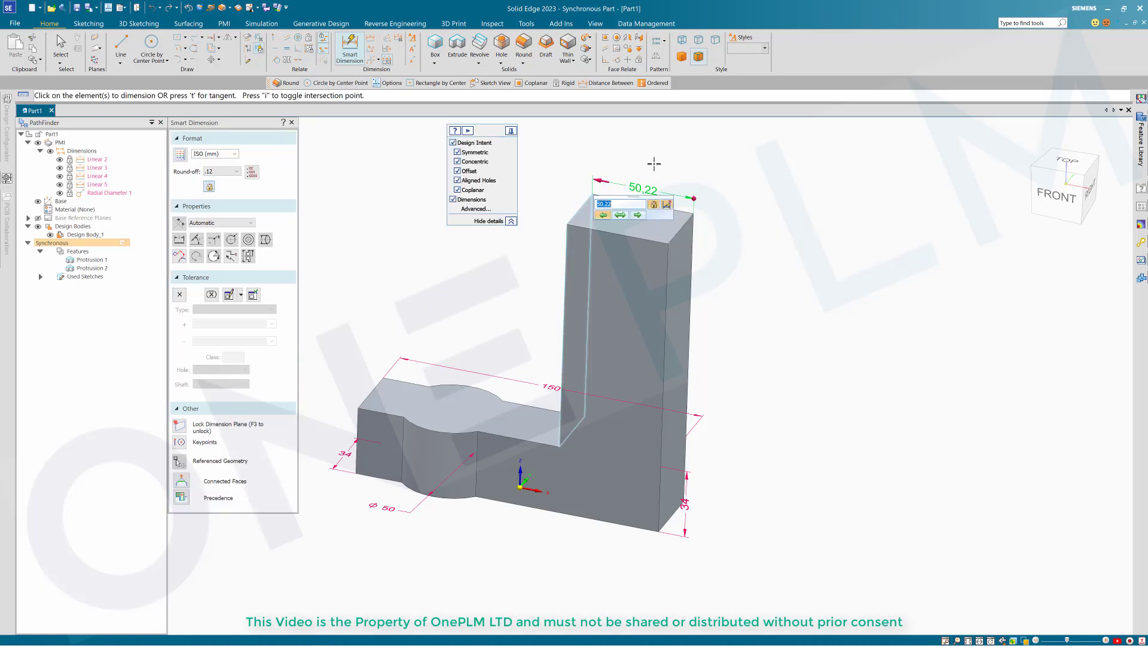
pyautogui.write('45')
pyautogui.press('Return')
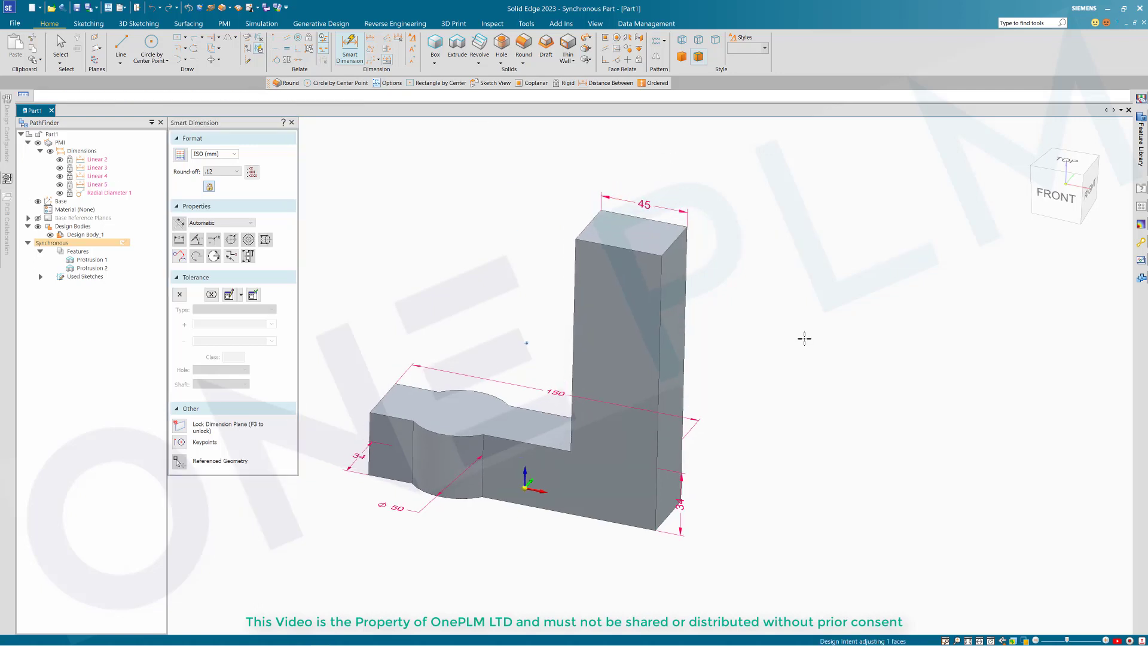
pyautogui.press('Escape')
# - Move the cylindrical boss about 15 mm along the block's length toward the upright
pyautogui.moveTo(534, 307); pyautogui.dragTo(538, 313, button='middle')
pyautogui.scroll(1, 538, 313)
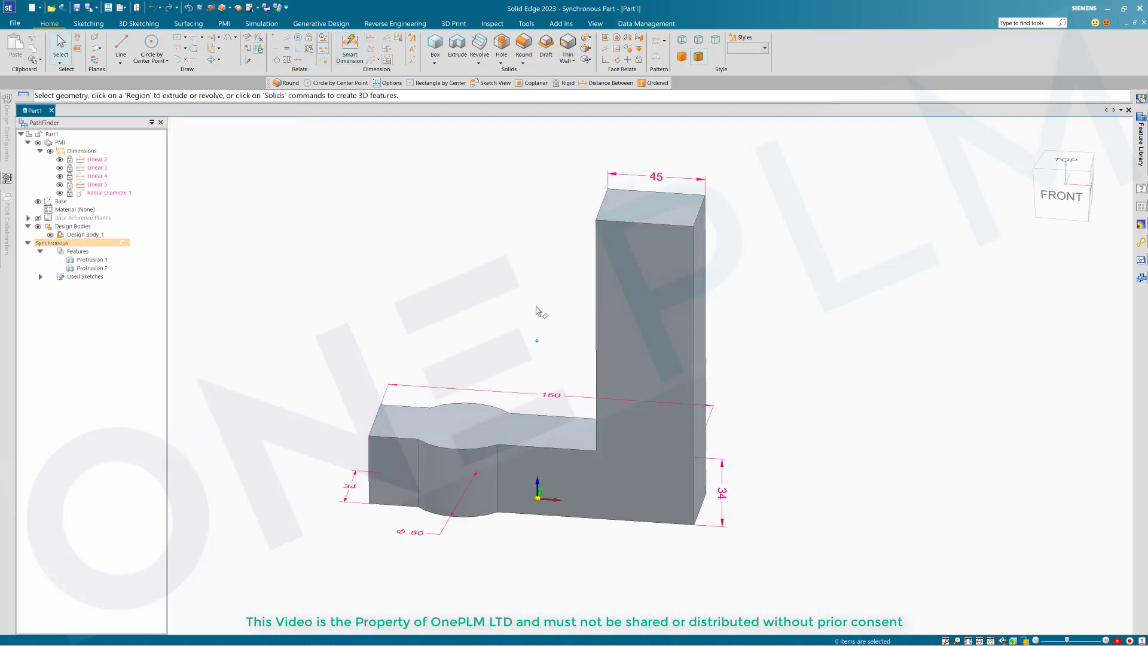
pyautogui.click(462, 460)
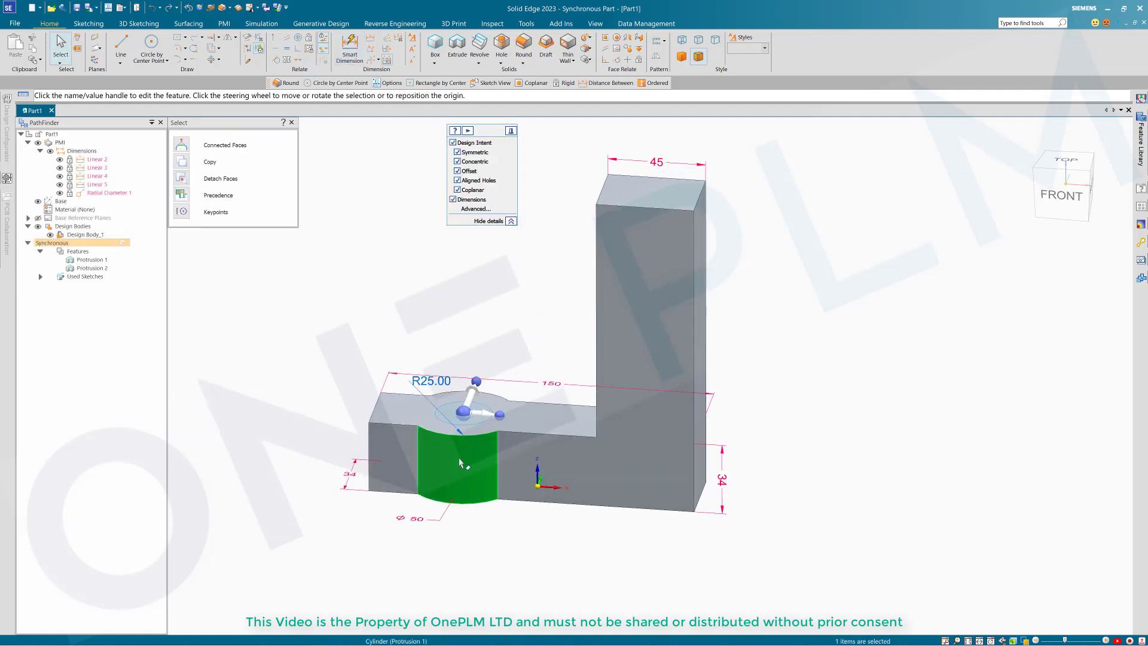
pyautogui.click(472, 417)
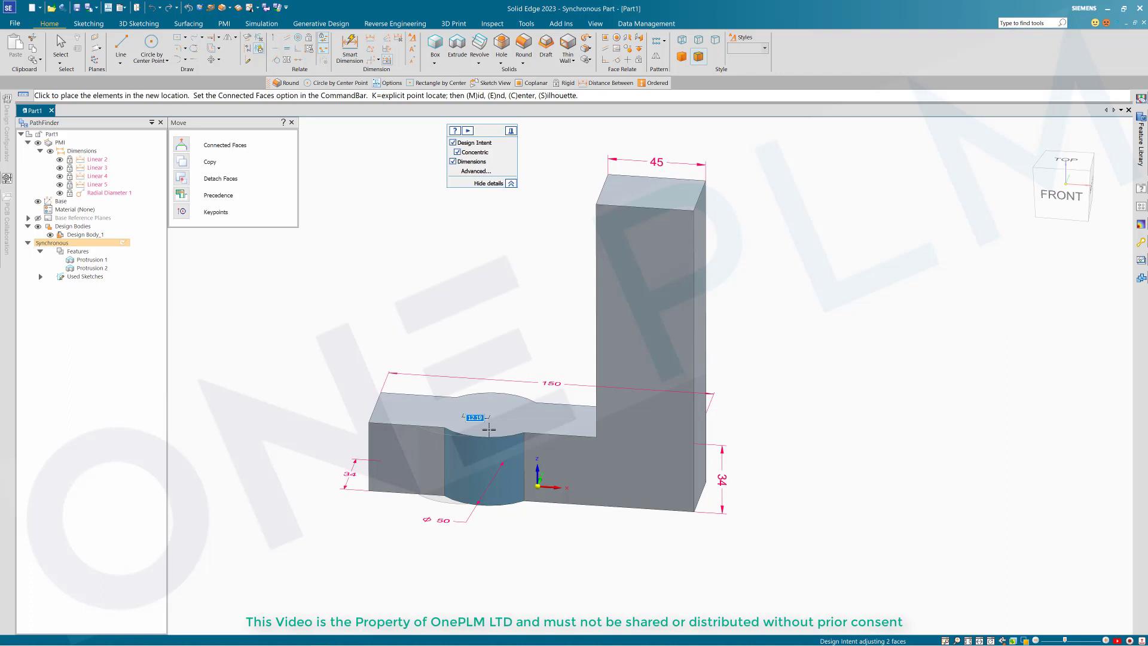
pyautogui.write('5')
pyautogui.press('Return')
pyautogui.press('Escape')
# - Start a 15 mm Round on the two short top edges of the upright
pyautogui.moveTo(813, 345); pyautogui.dragTo(504, 230, button='middle')
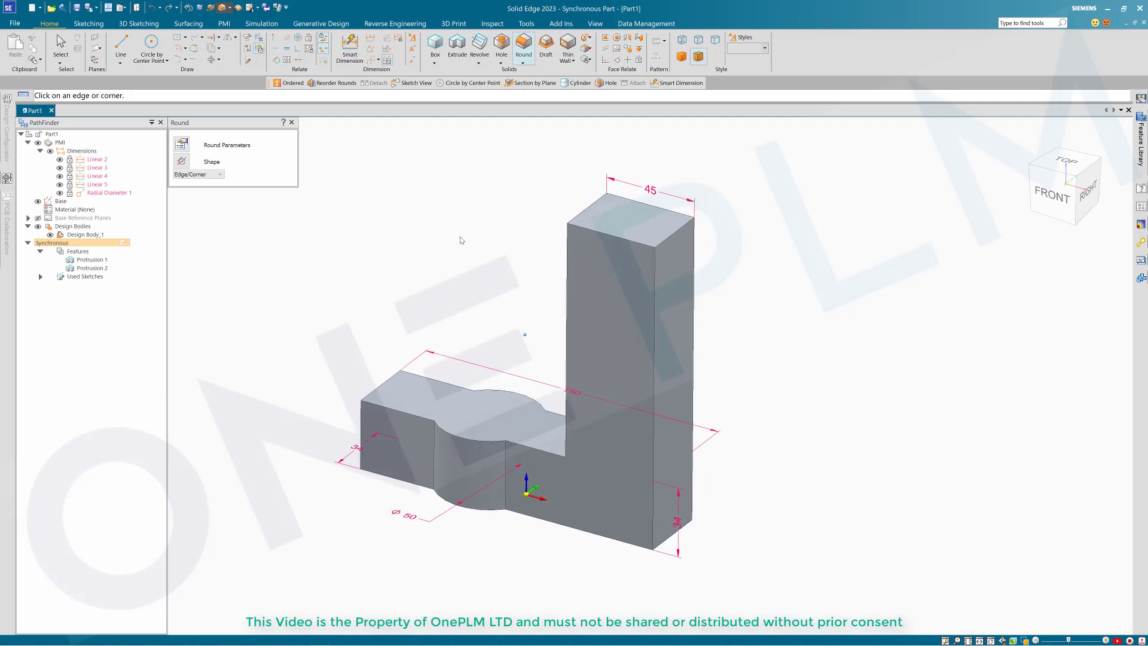
pyautogui.click(587, 203)
pyautogui.click(663, 233)
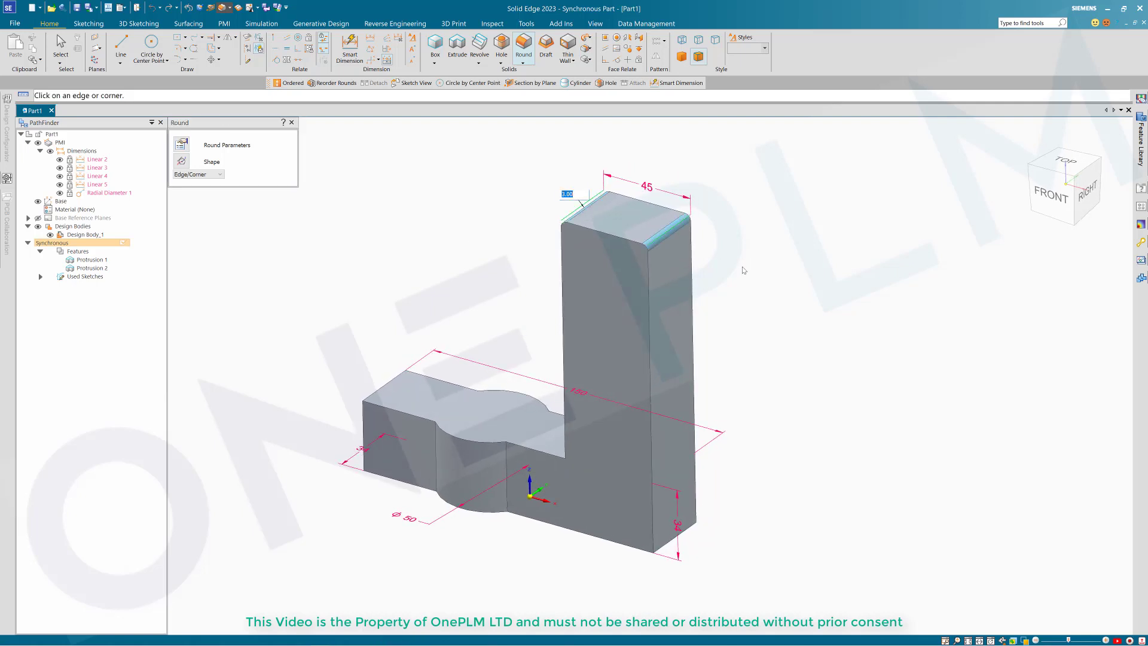
pyautogui.write('15')
pyautogui.press('Return')
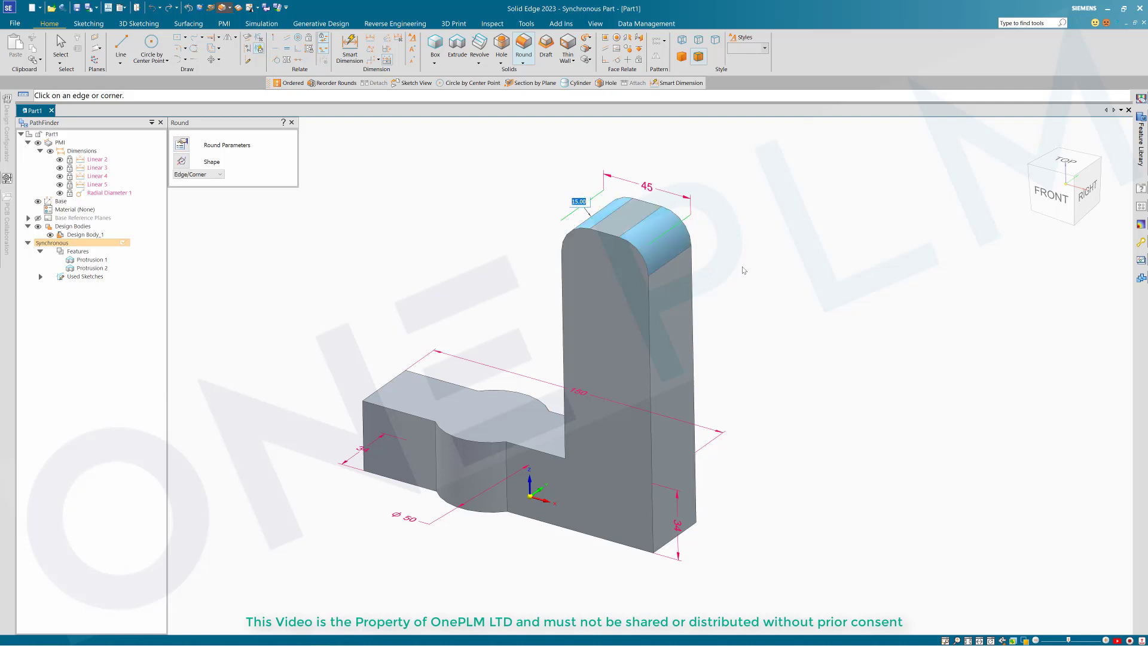
# - Add the upright's bottom outer edge, the four vertical boss junctions and both edges of the block's free end to the 15 mm Round, and complete it
pyautogui.click(692, 529)
pyautogui.click(508, 462)
pyautogui.click(549, 418)
pyautogui.click(477, 400)
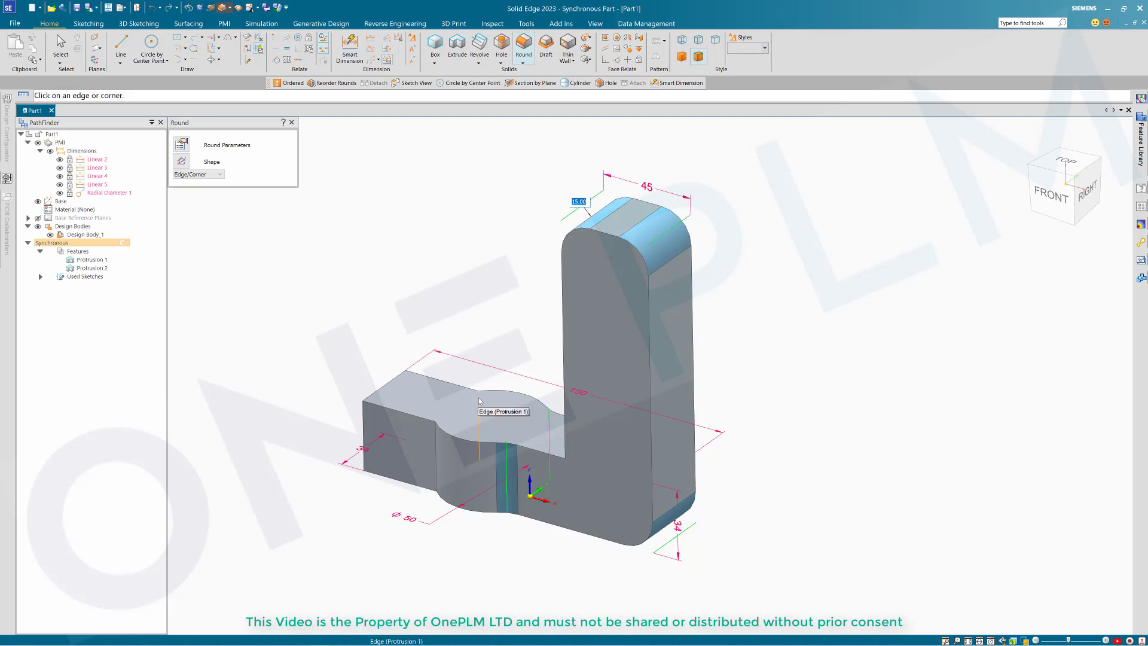
pyautogui.click(436, 441)
pyautogui.click(378, 391)
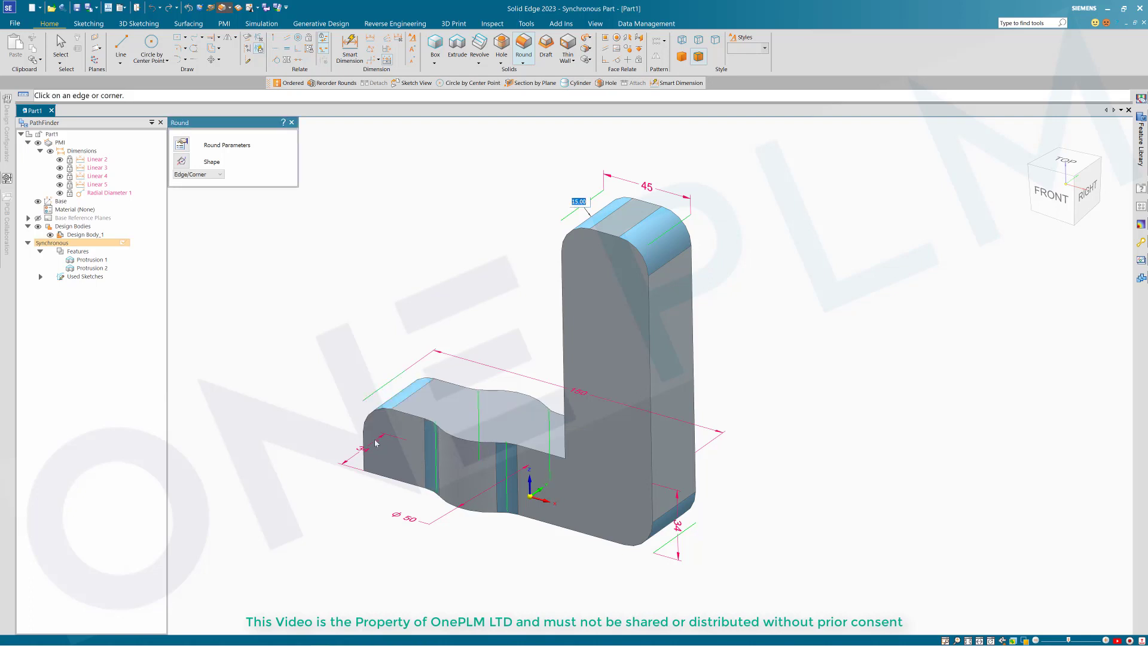
pyautogui.click(395, 418)
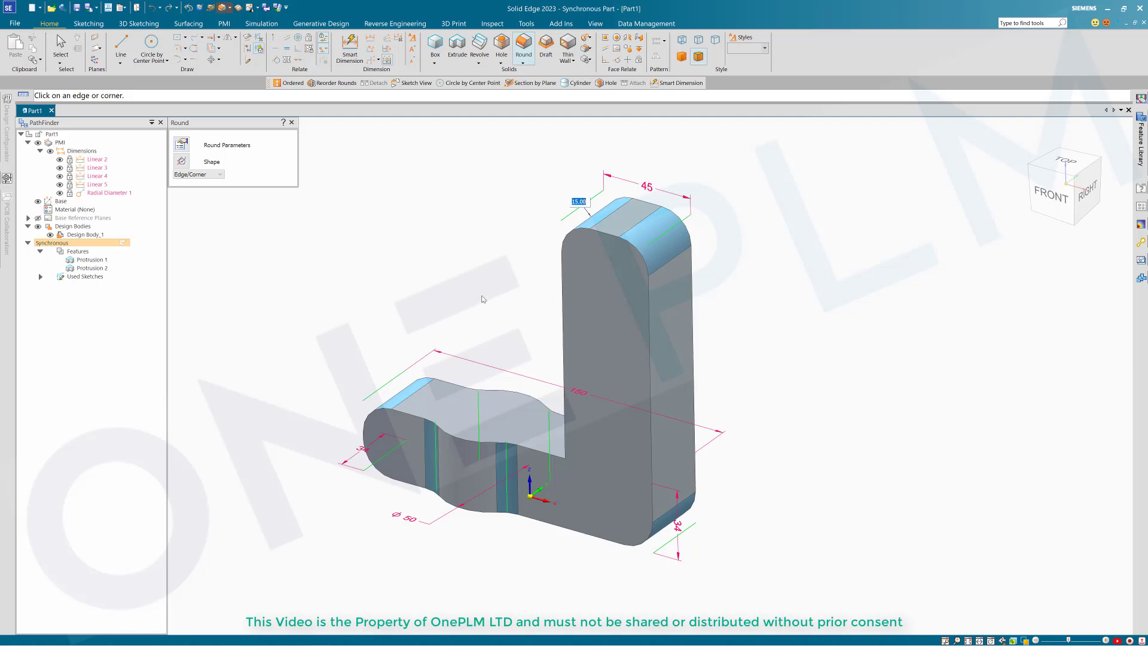
pyautogui.scroll(-2, 515, 267)
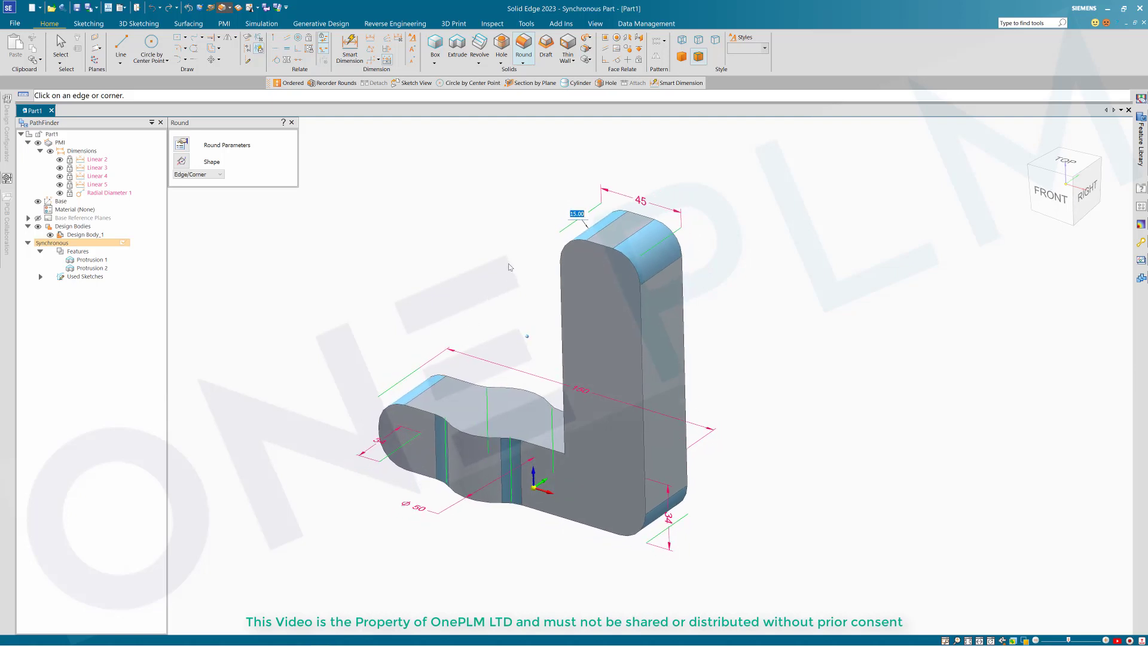
pyautogui.press('Return')
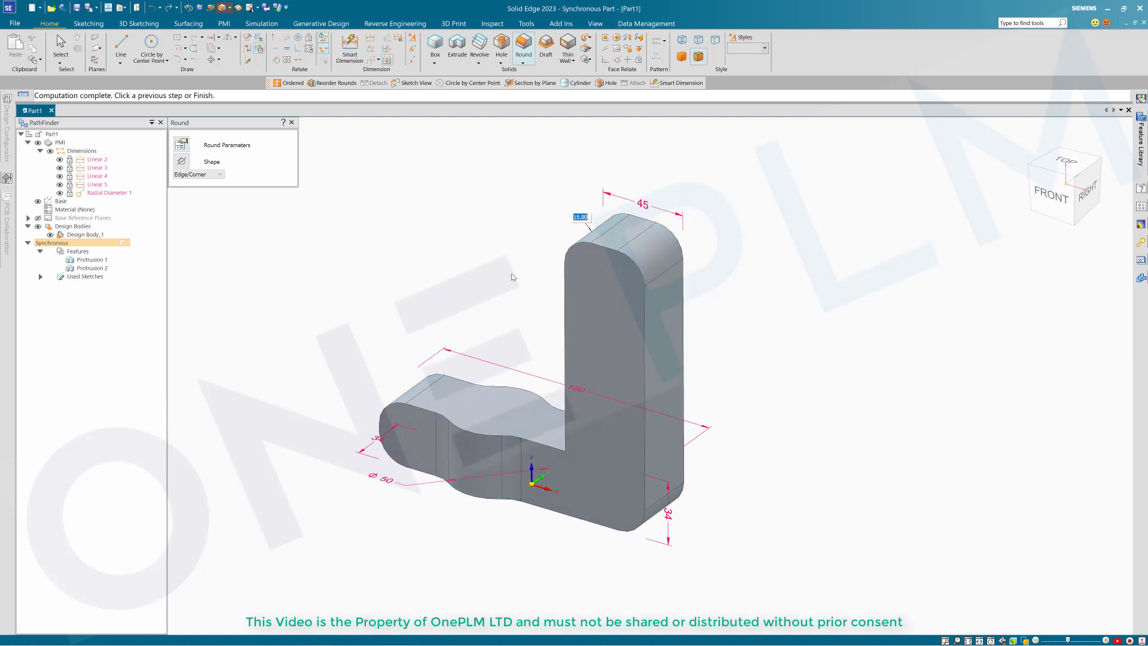
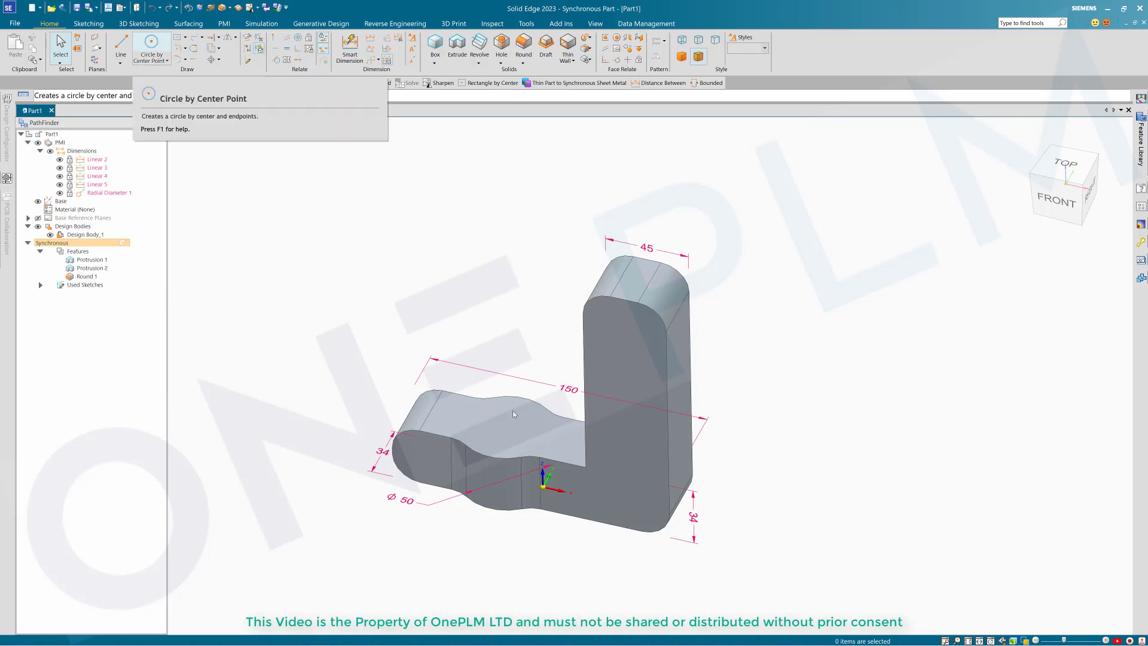
# - Sketch a 34 mm diameter circle on the block's top face, concentric with the boss
pyautogui.click(155, 45)
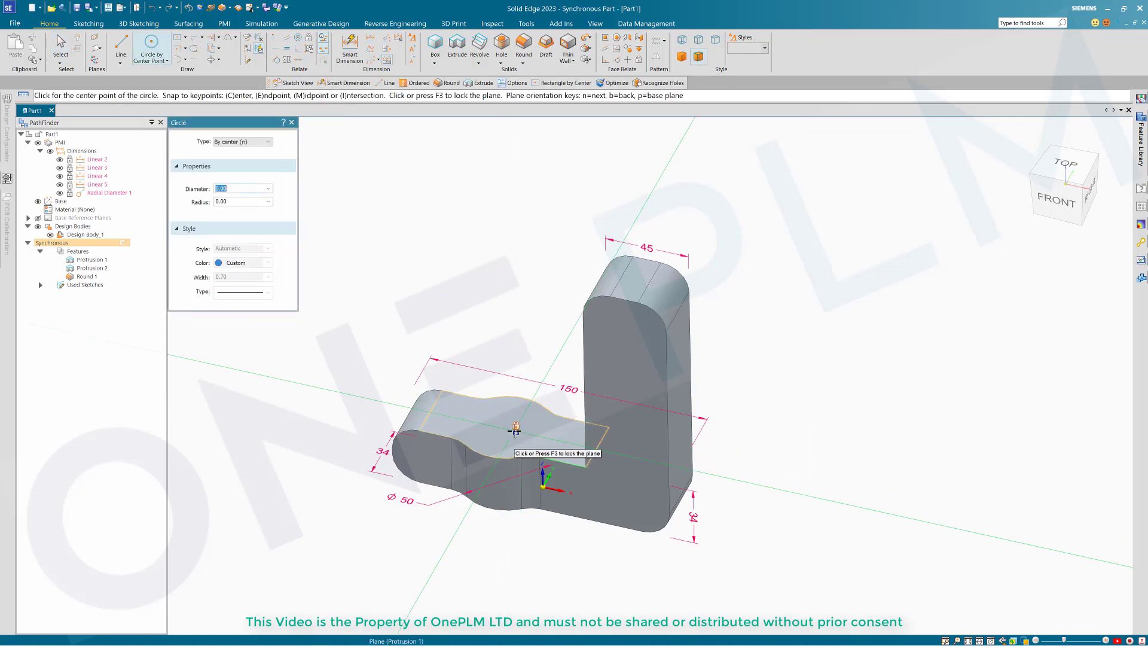
pyautogui.press('F3')
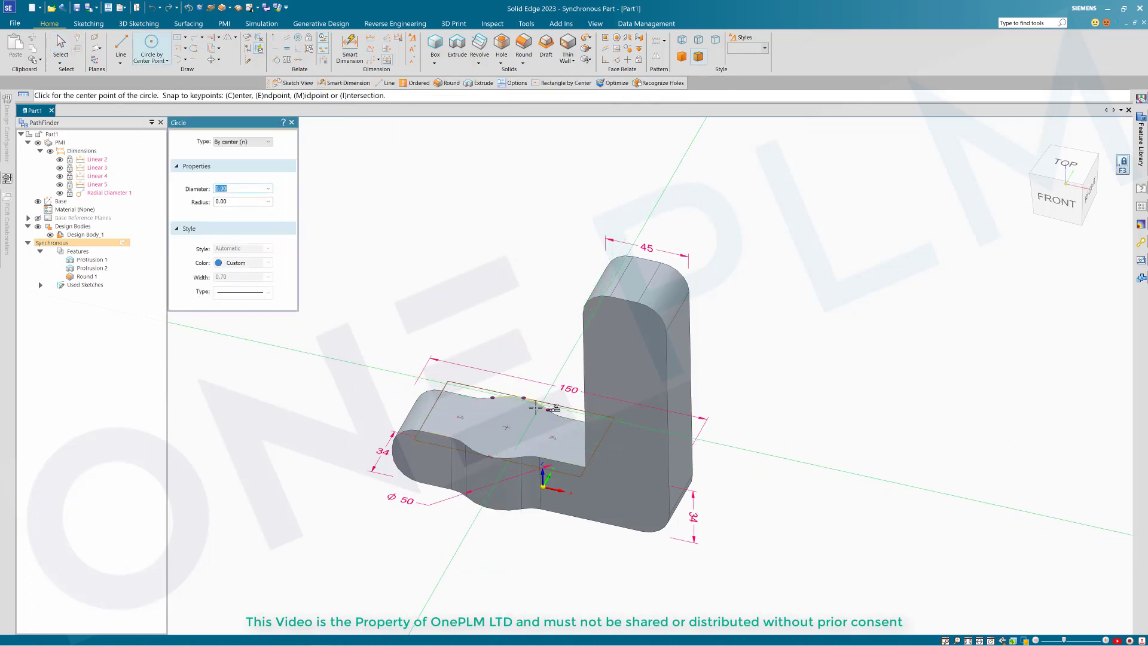
pyautogui.click(507, 427)
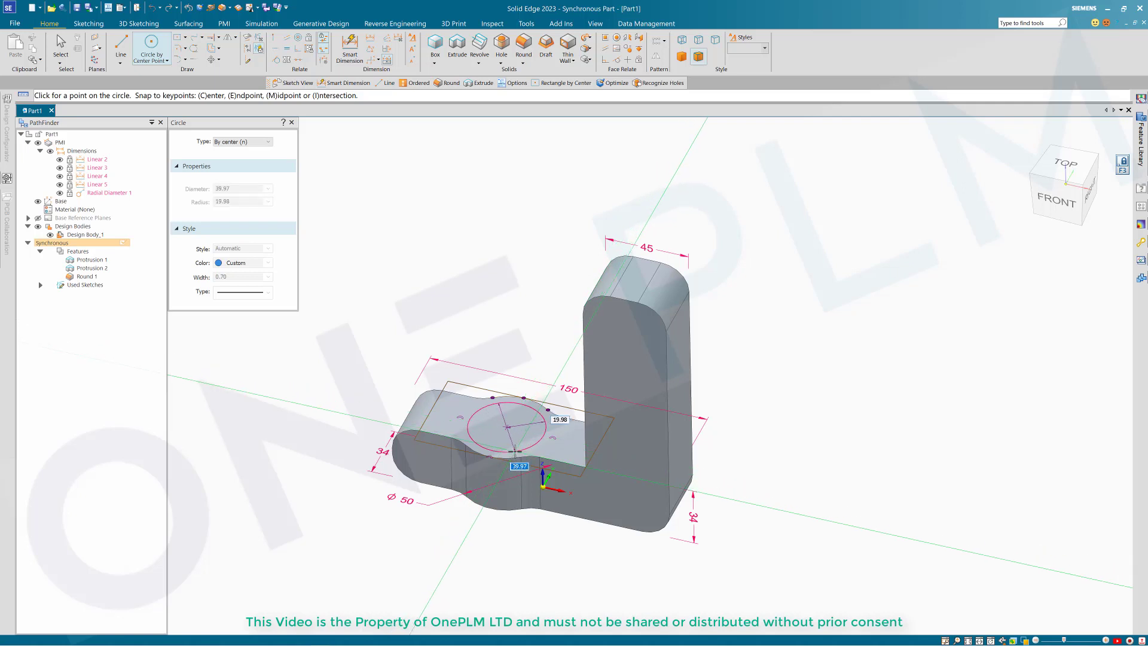
pyautogui.write('34')
pyautogui.press('Return')
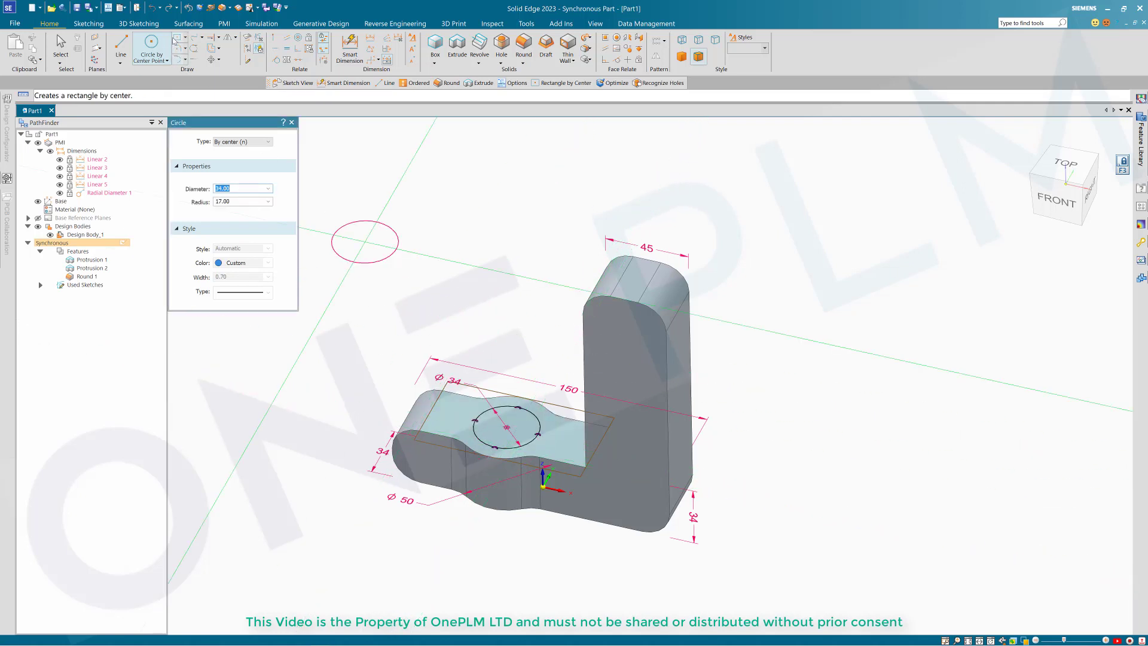
pyautogui.press('Escape')
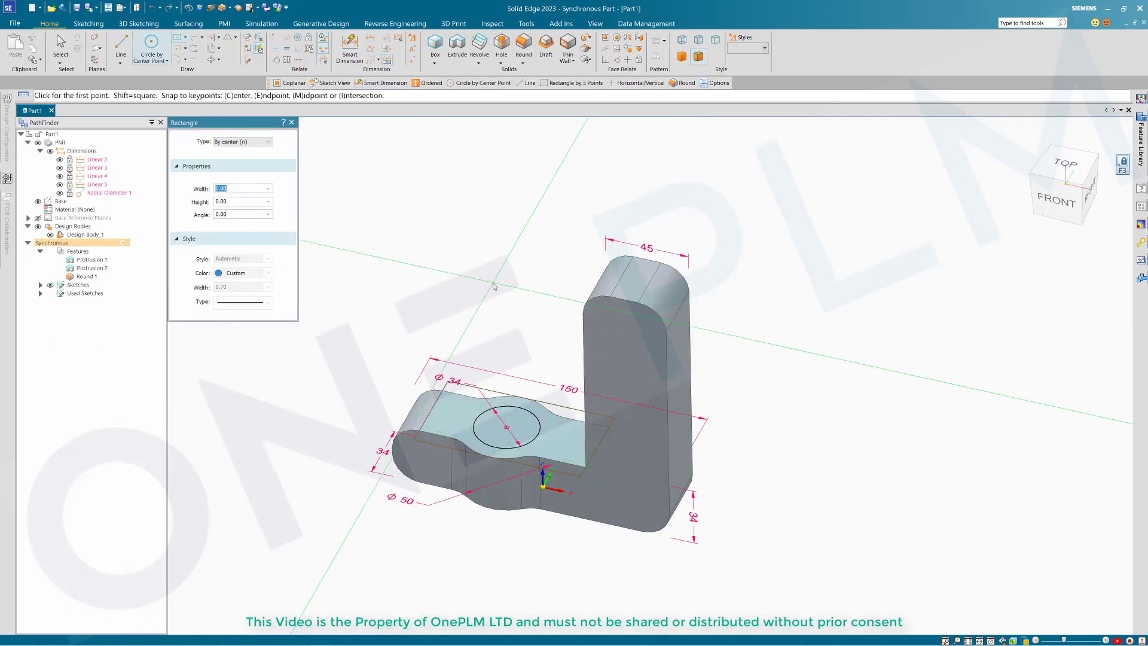
# - Sketch two narrow centre rectangles in the top-face plane, one centred on the circle's free-end quadrant, the other on the midpoint of the upright's outer edge
pyautogui.hotkey('ctrl', 'h')
pyautogui.scroll(-4, 592, 438)
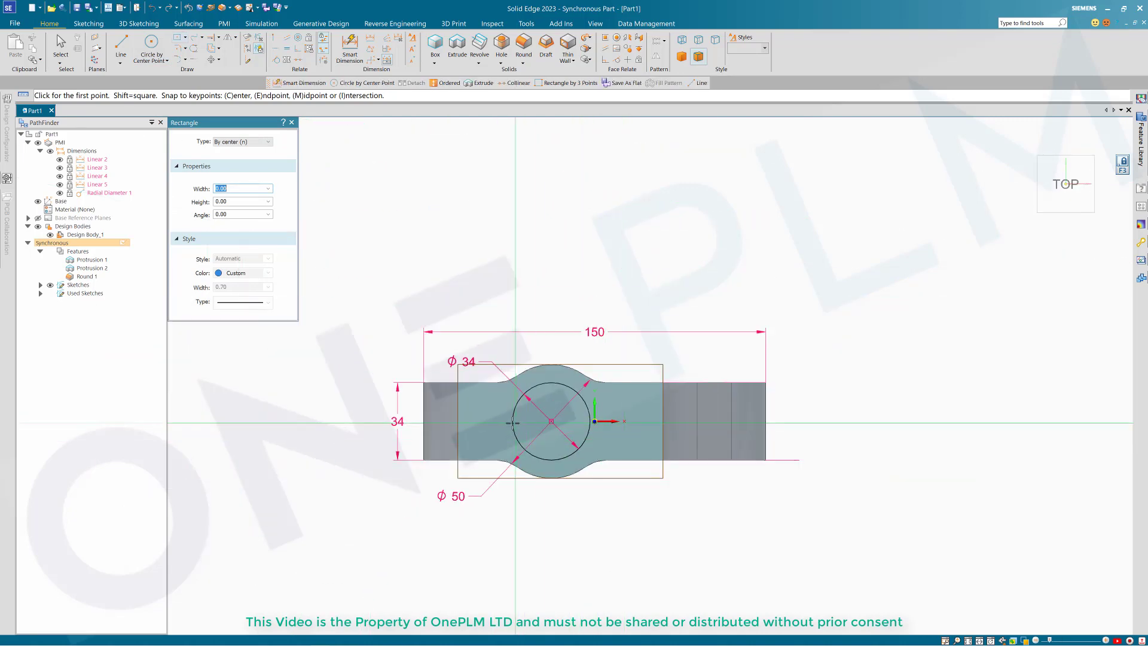
pyautogui.click(512, 421)
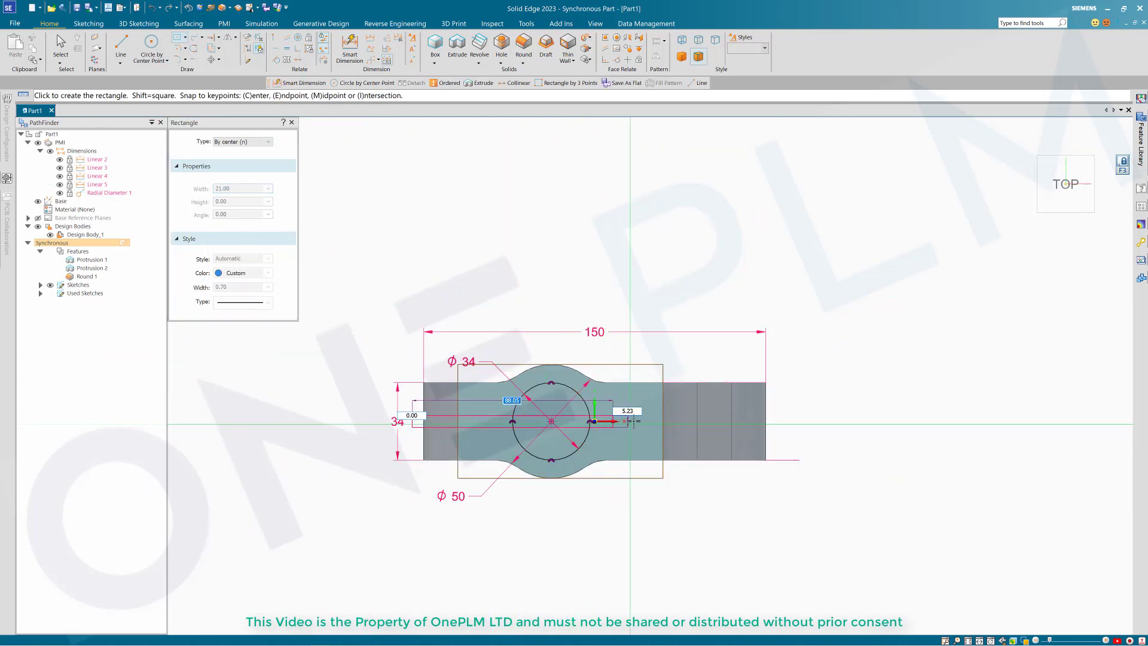
pyautogui.click(629, 411)
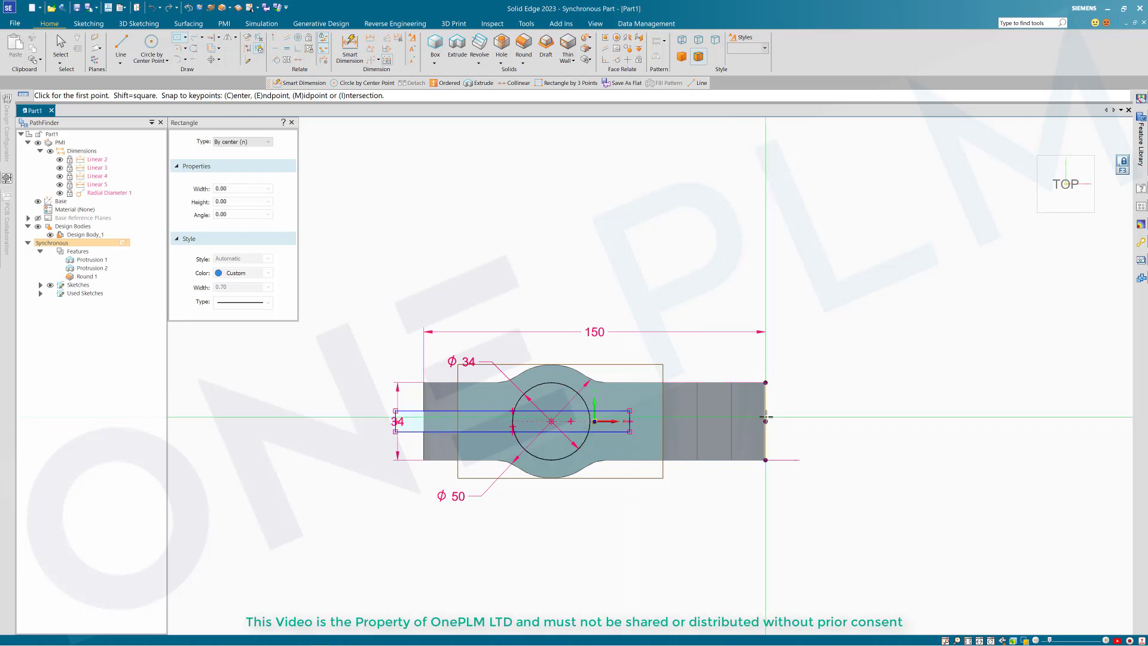
pyautogui.click(706, 410)
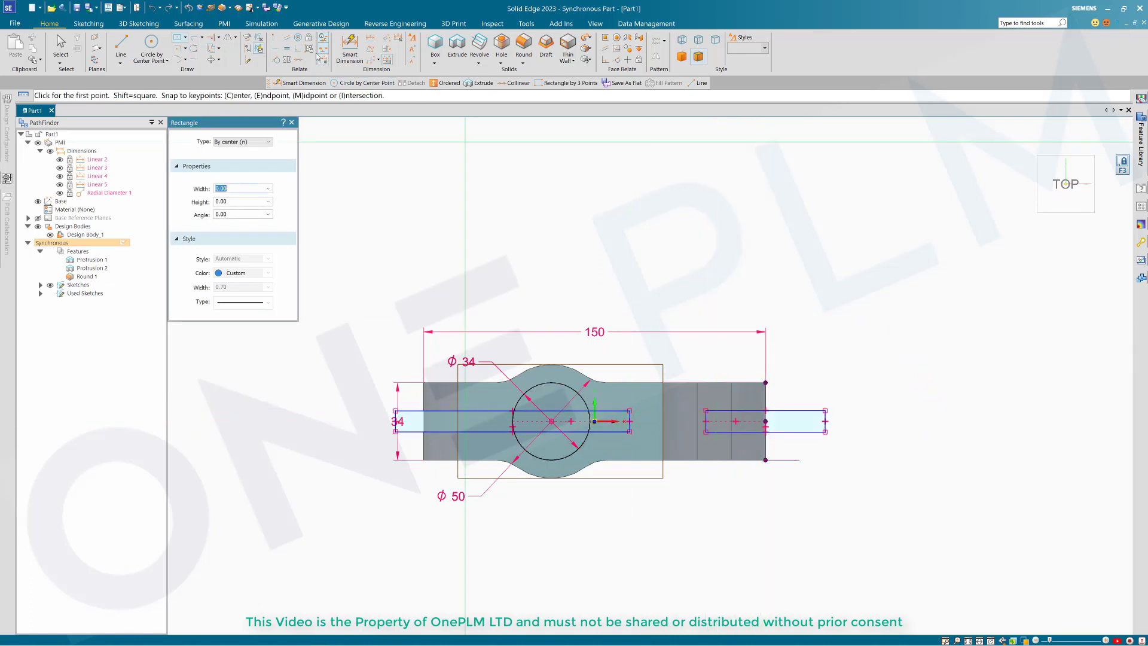
# - Align the two rectangles horizontally by their facing upper corners and set the outer rectangle's short side to 8 mm
pyautogui.click(277, 53)
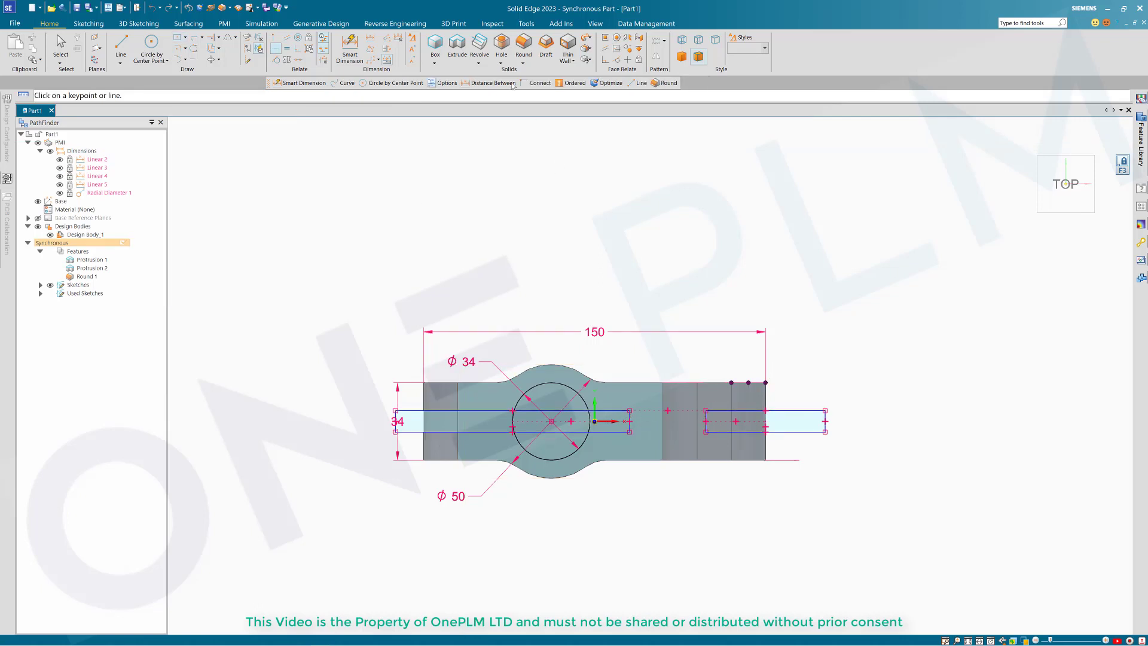
pyautogui.click(825, 418)
pyautogui.click(882, 405)
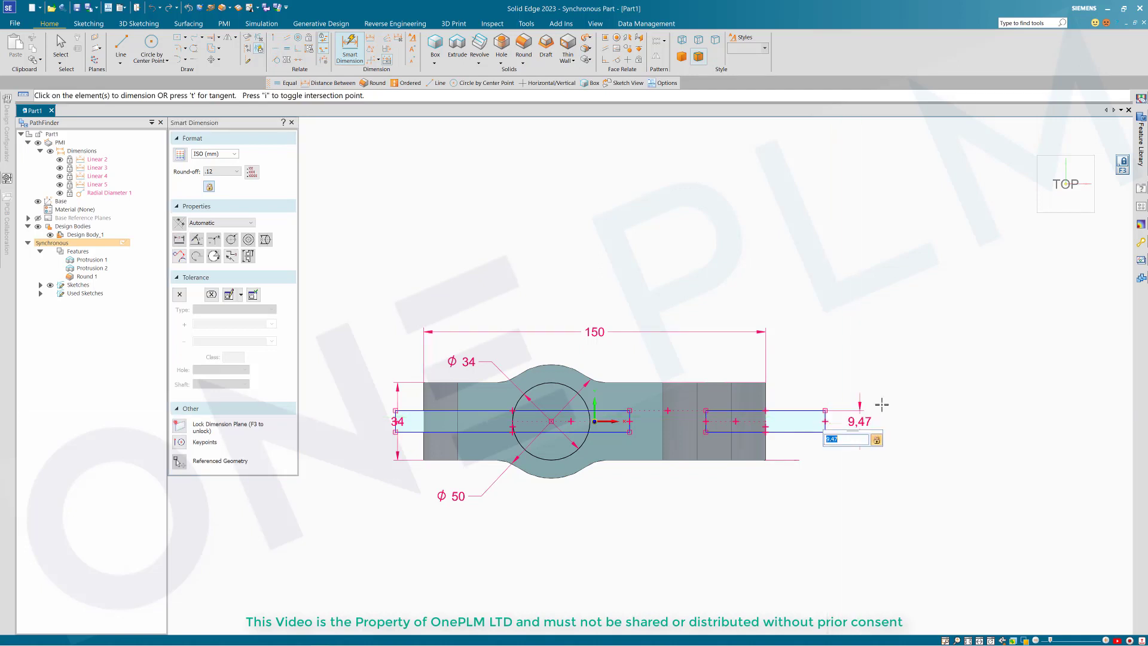
pyautogui.press('Return')
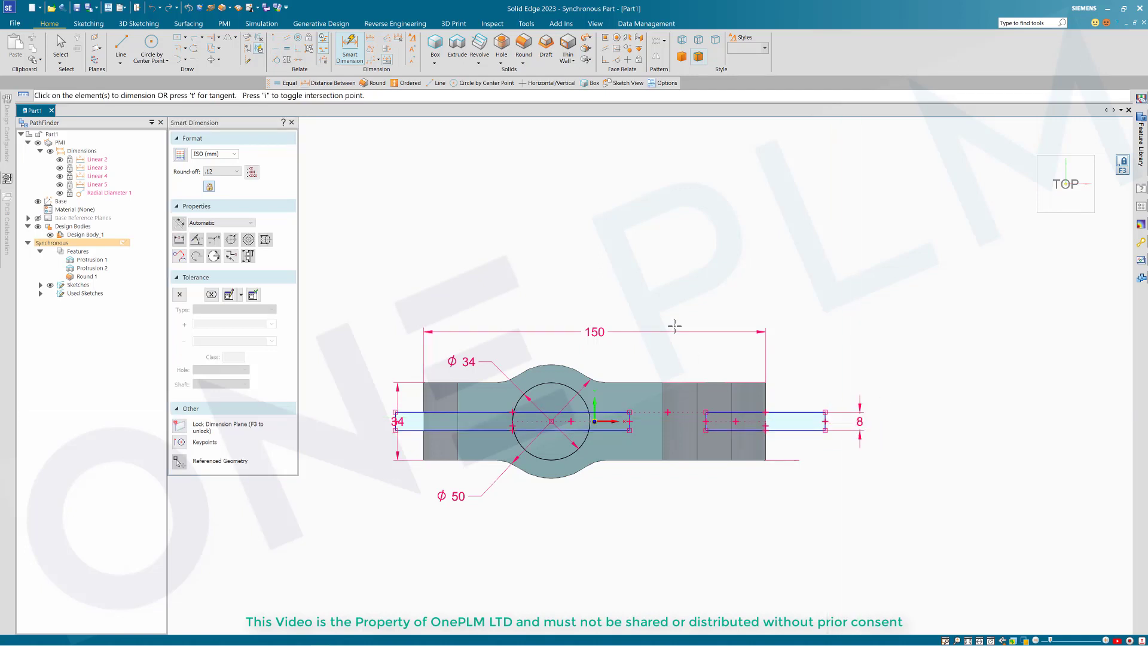
# - Dimension the distance from the circle's centre to the end of the rectangle nearest the upright and set it to 34 mm
pyautogui.scroll(2, 812, 450)
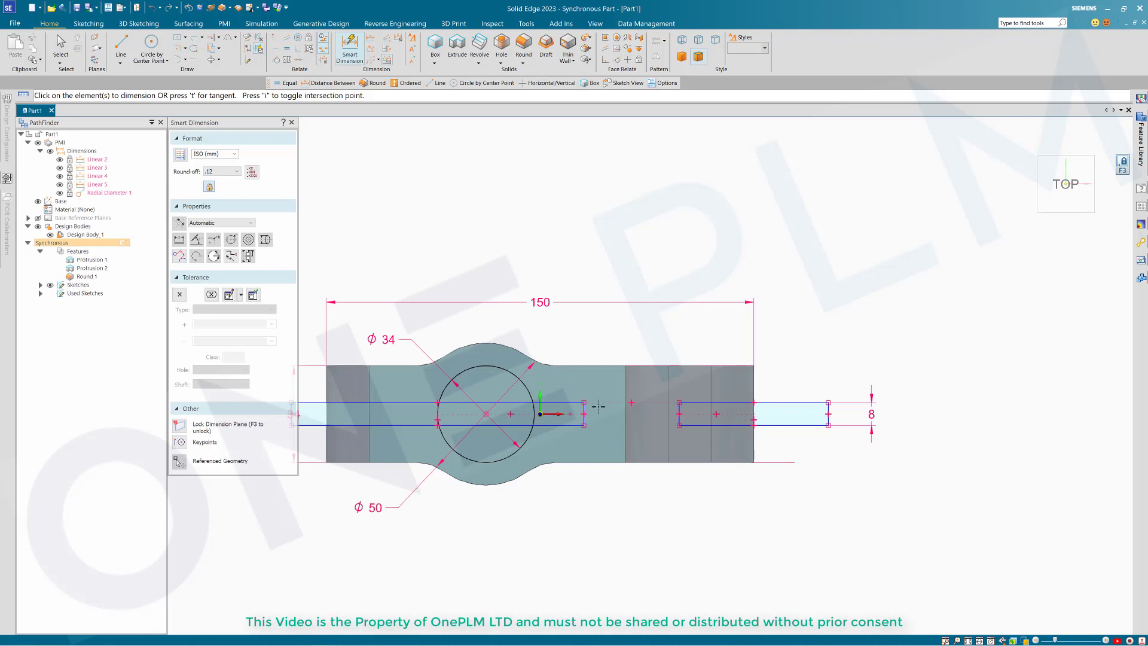
pyautogui.scroll(-1, 707, 429)
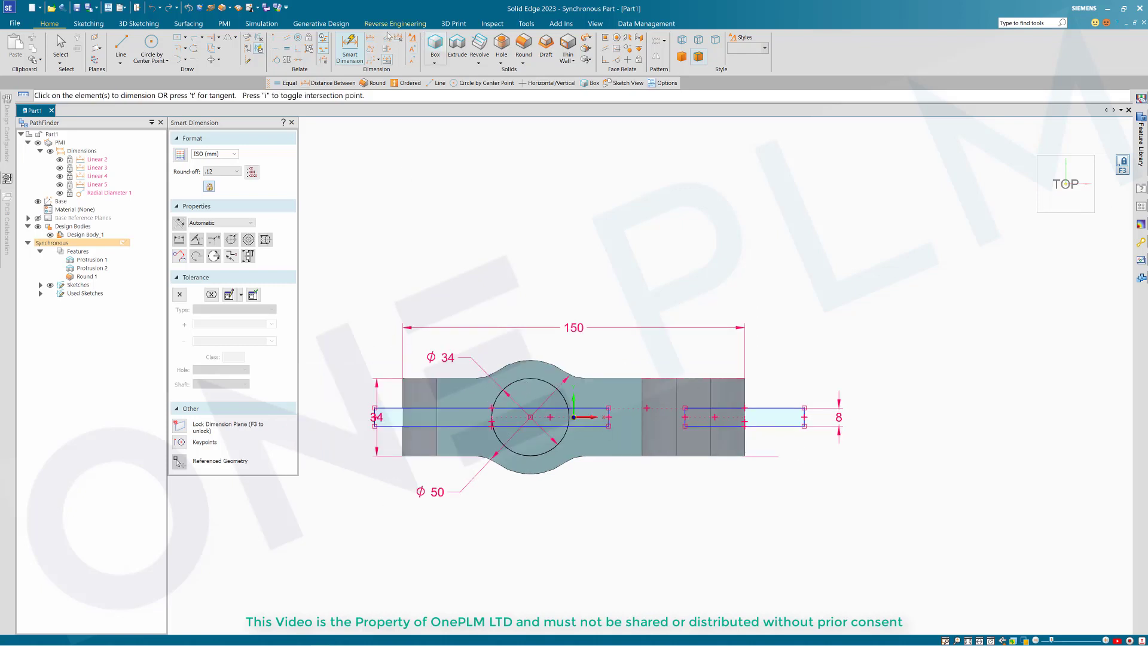
pyautogui.click(370, 40)
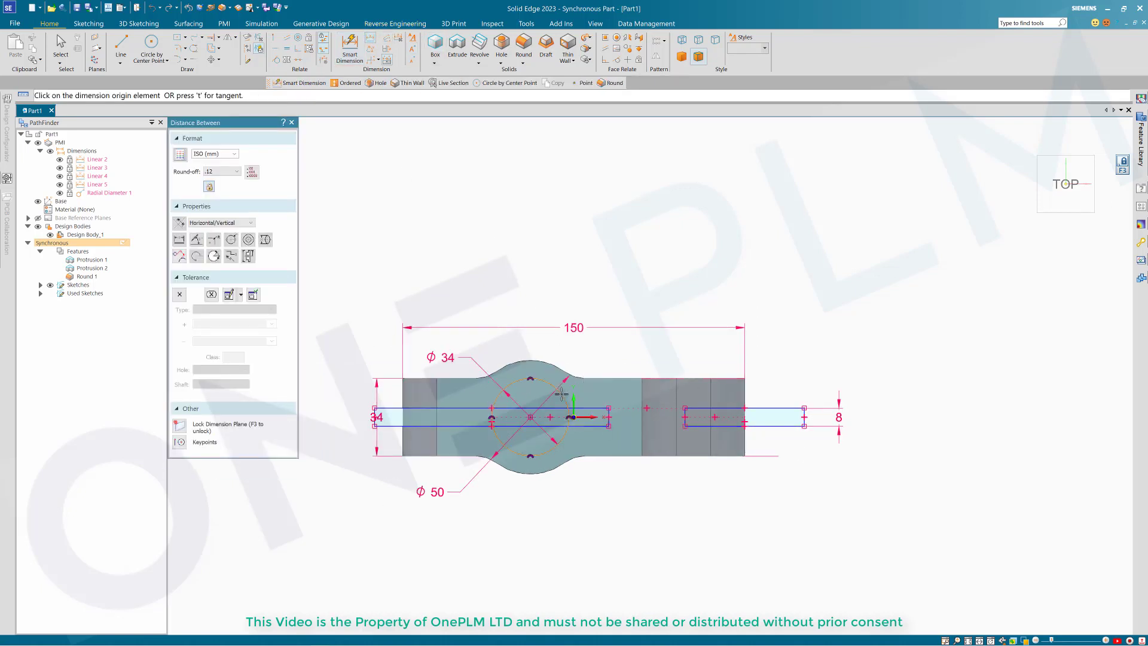
pyautogui.click(609, 410)
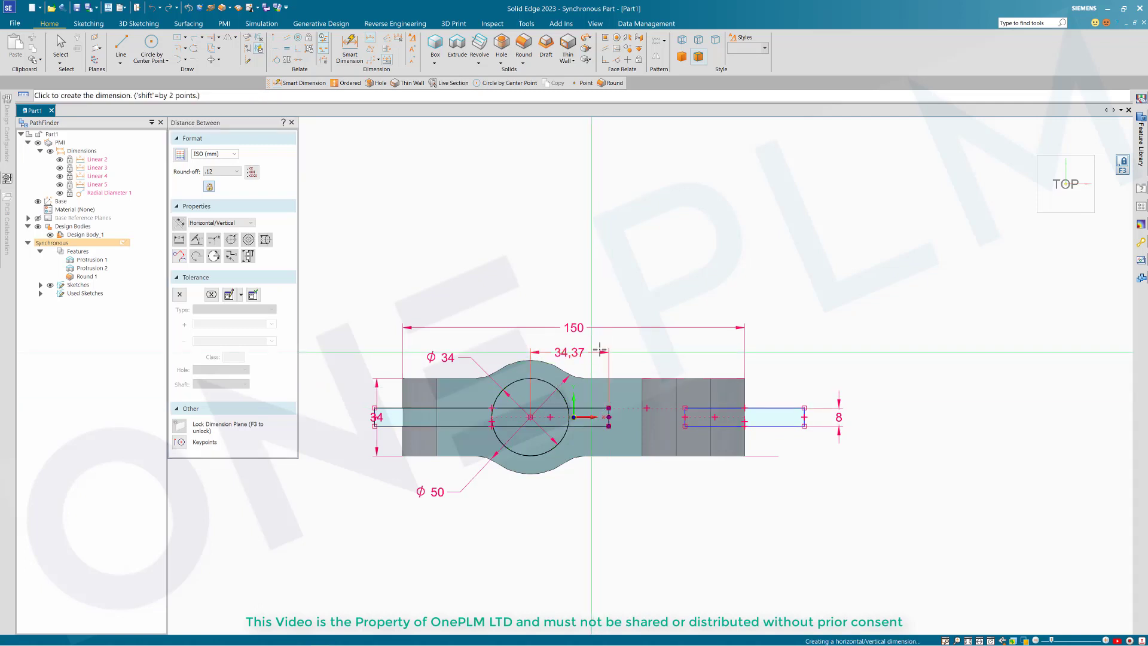
pyautogui.click(601, 347)
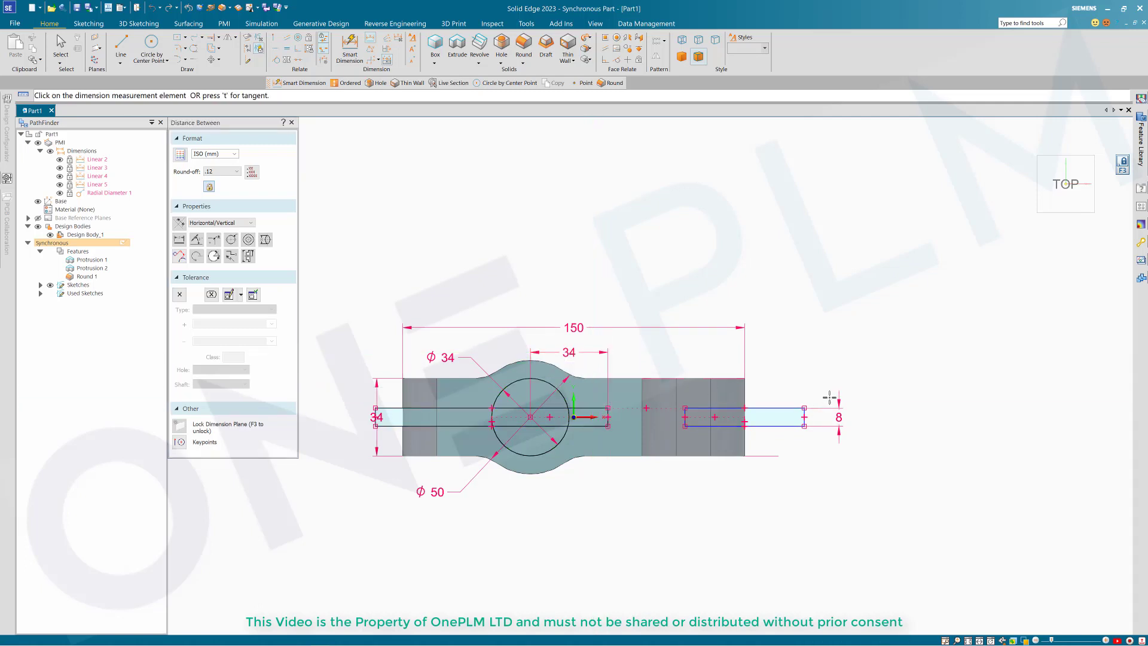
# - Dimension the distance from the upright's outer edge to the inner end of the second rectangle and set it to 34 mm
pyautogui.click(745, 379)
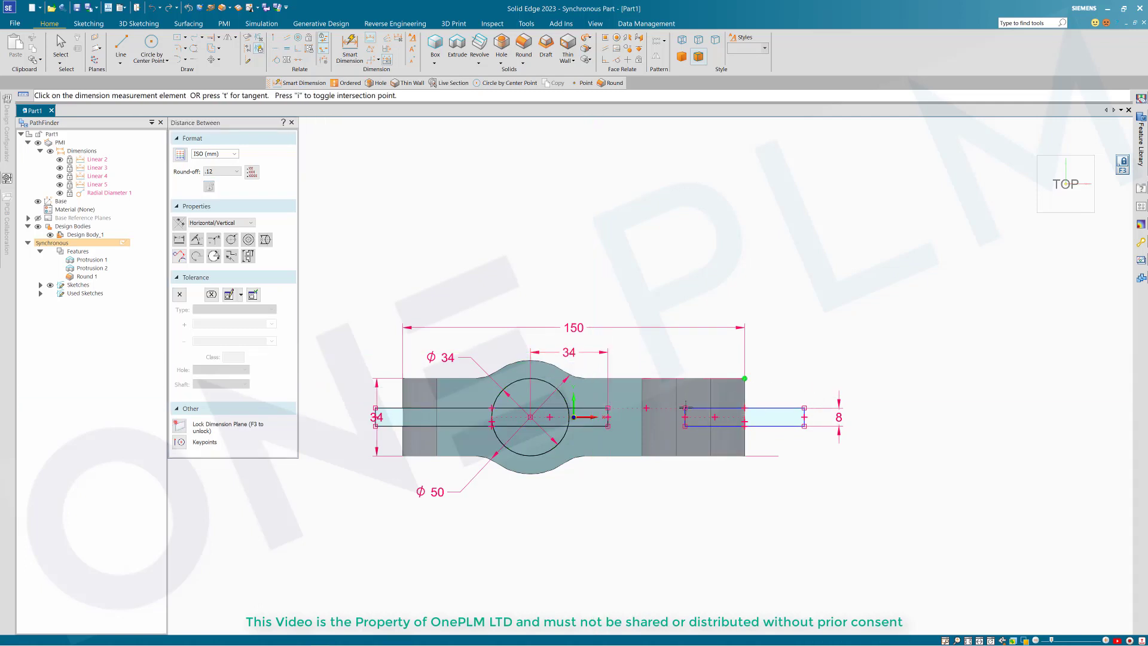
pyautogui.click(686, 409)
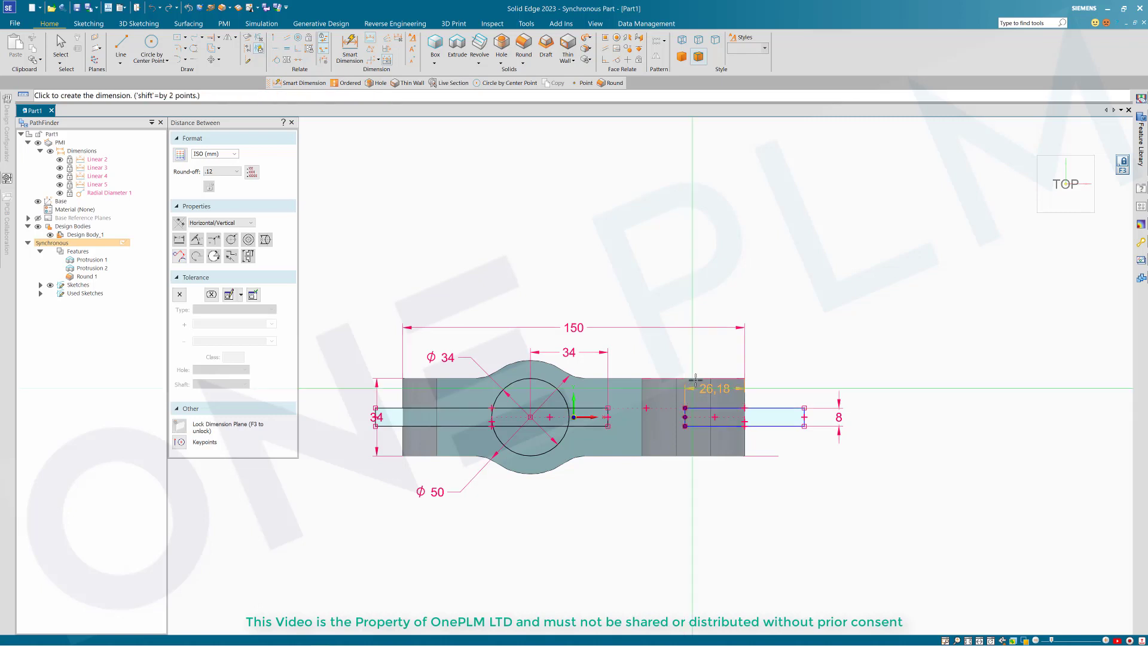
pyautogui.click(750, 353)
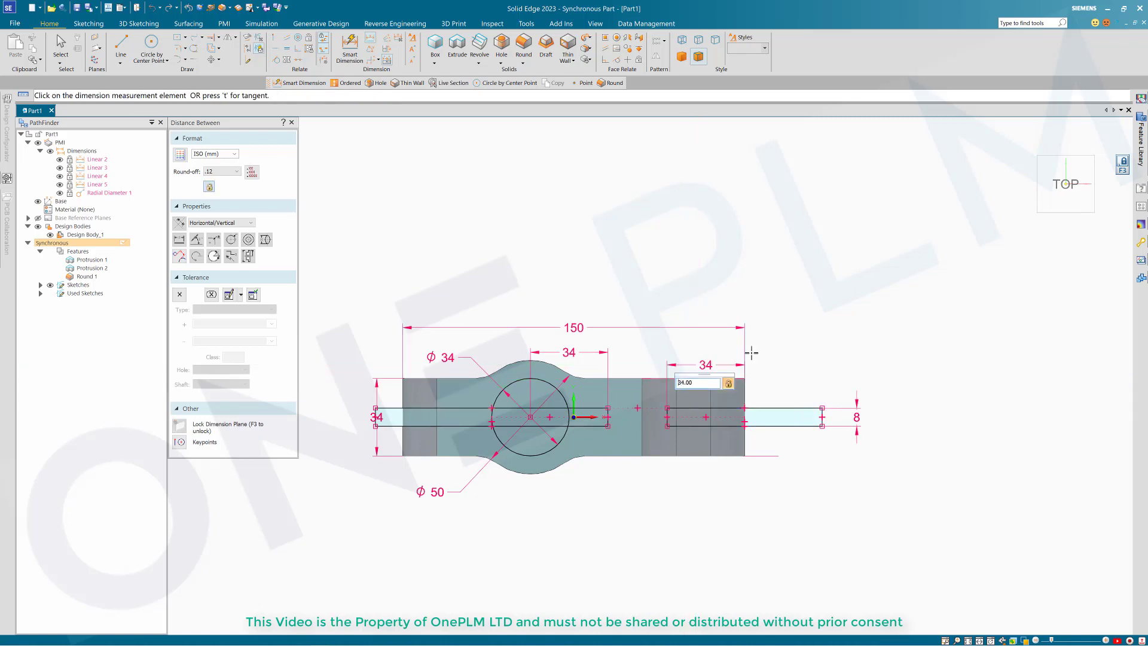
pyautogui.press('Escape')
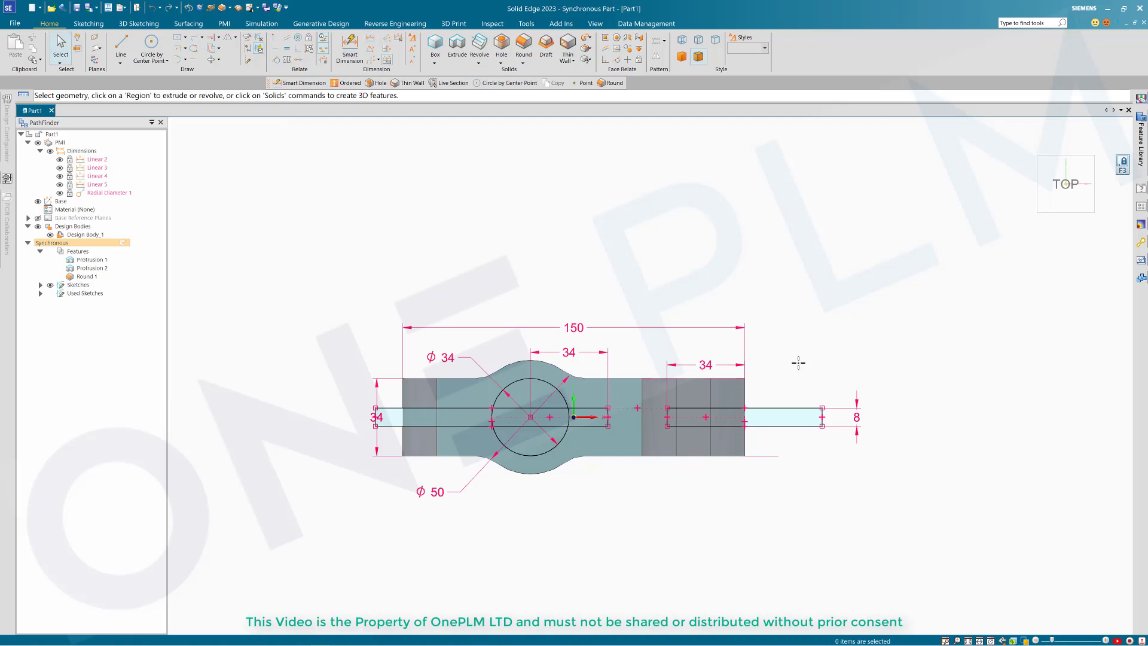
# - Select all circle and rectangle regions and extrude them symmetrically as a cut through the full height of the part
pyautogui.hotkey('ctrl', 'i')
pyautogui.click(1069, 178)
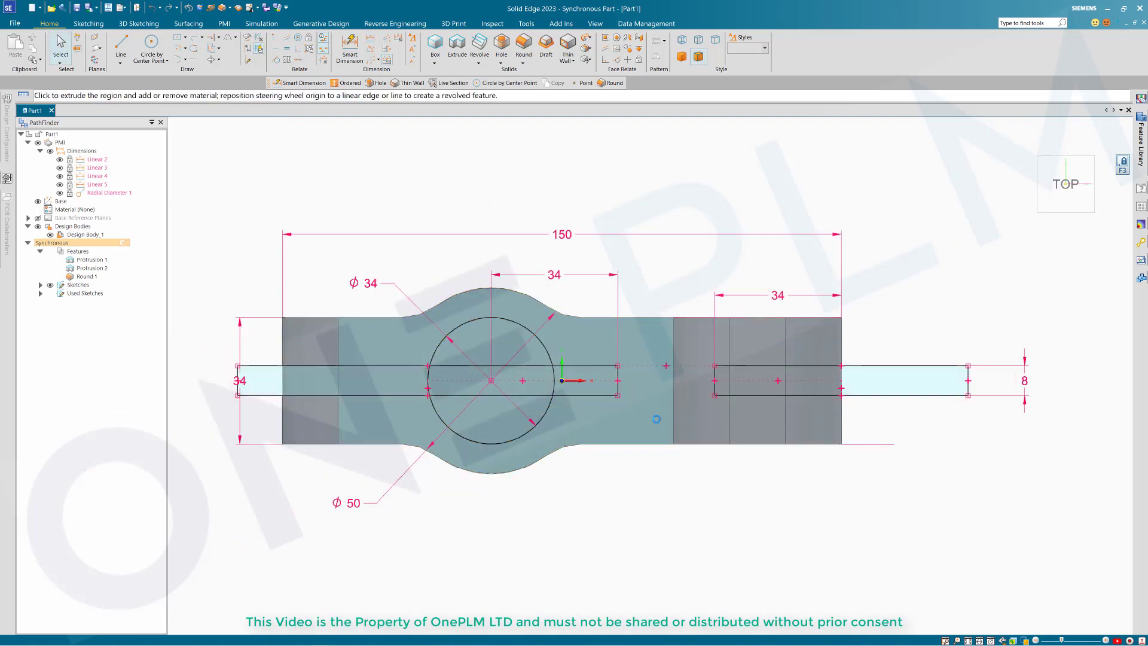
pyautogui.click(429, 378)
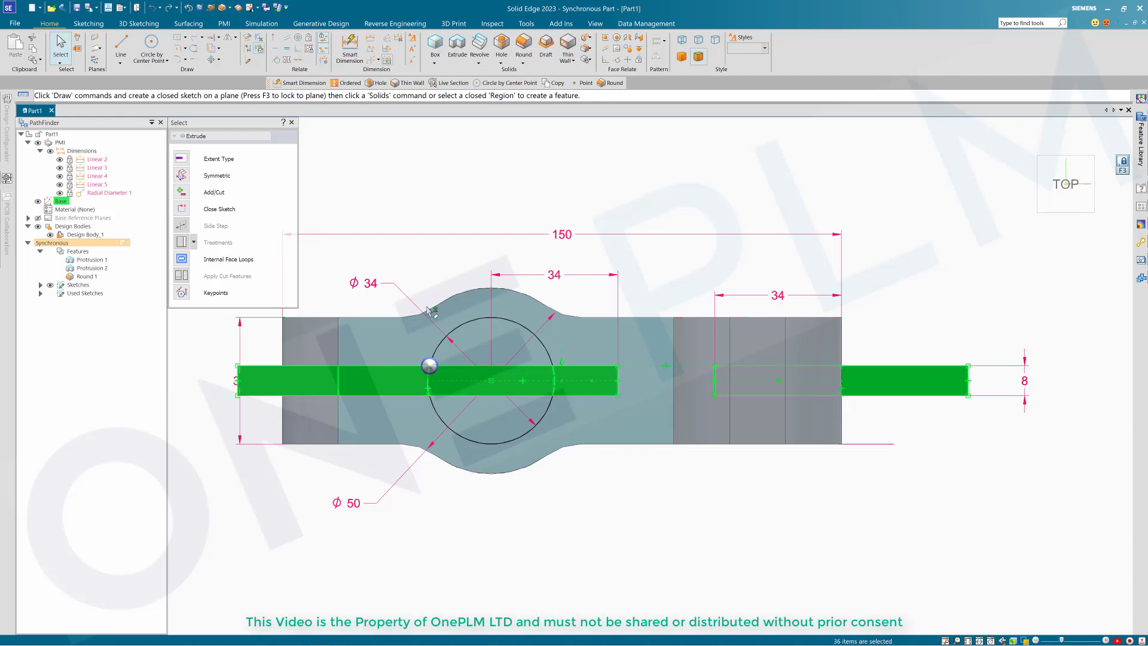
pyautogui.moveTo(422, 295); pyautogui.dragTo(571, 454)
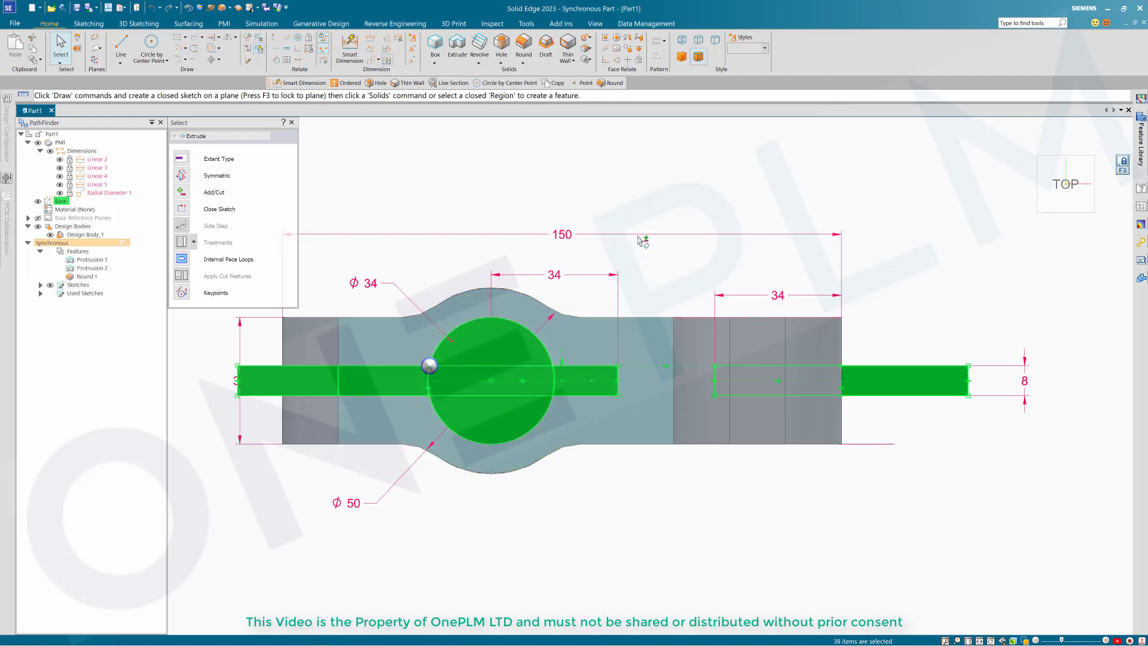
pyautogui.hotkey('ctrl', 'i')
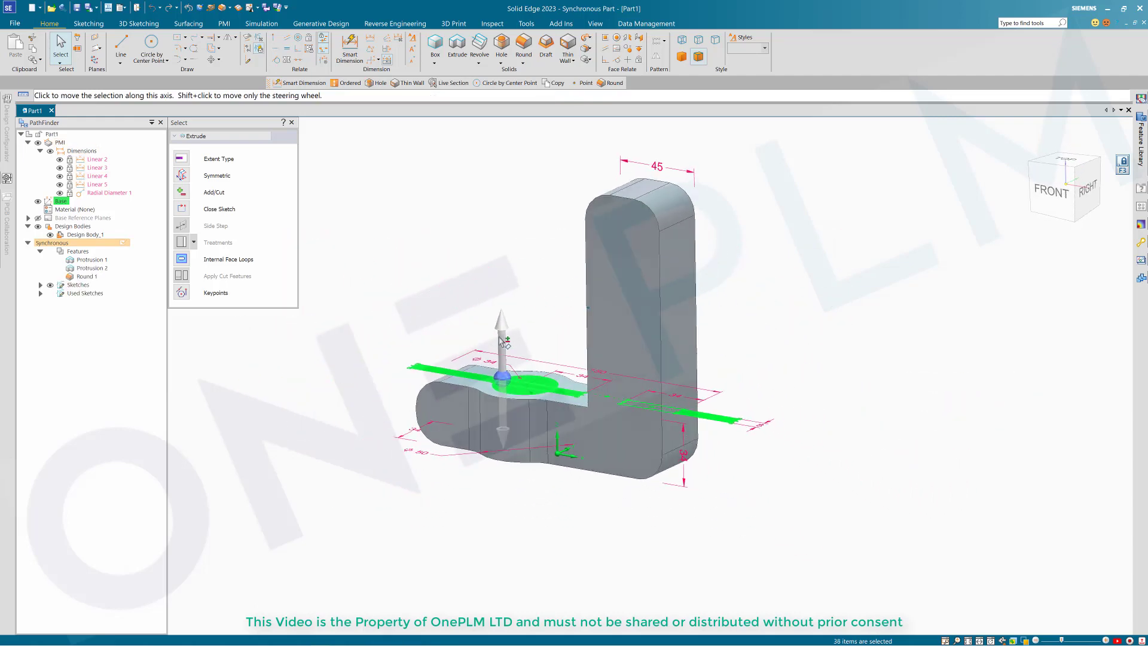
pyautogui.click(504, 338)
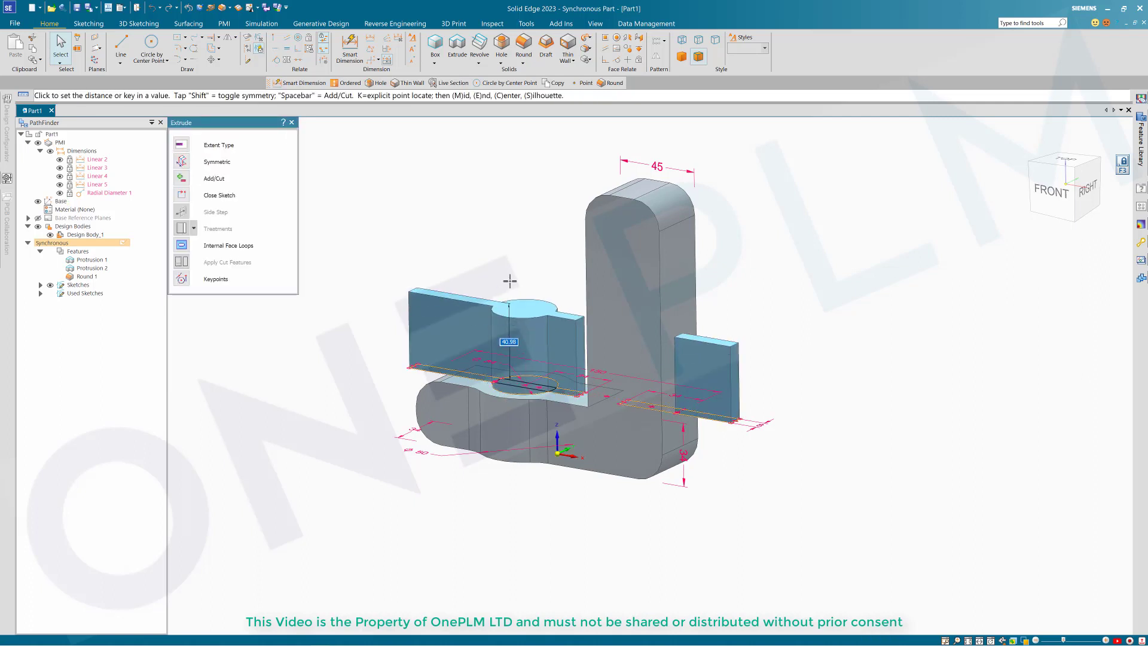
pyautogui.press('shift')
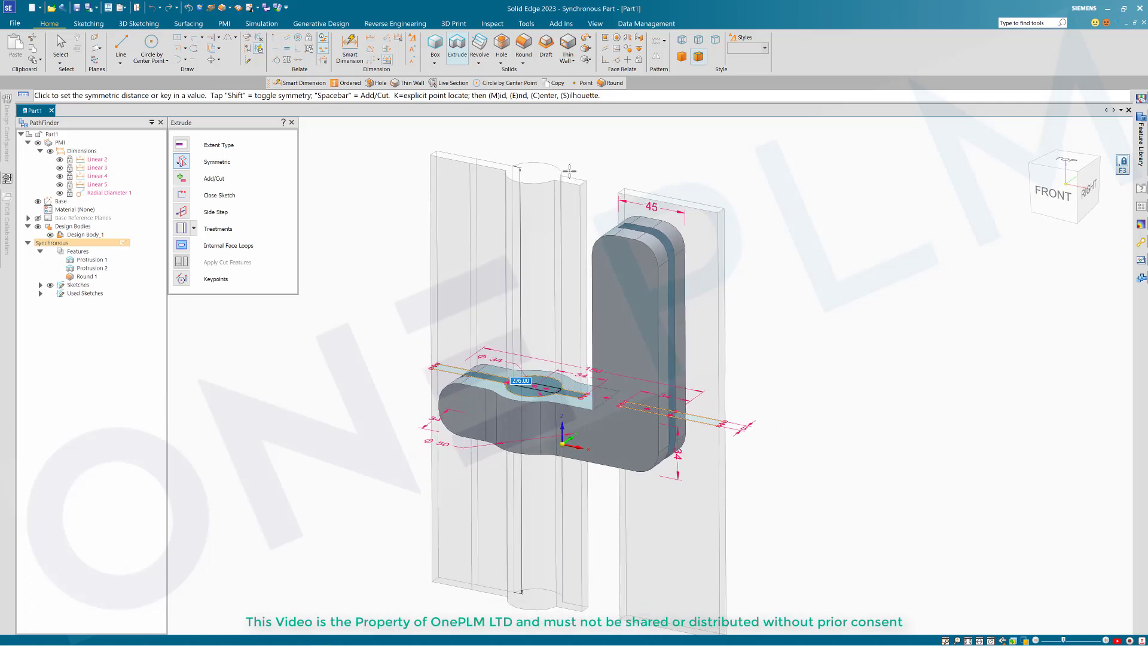
pyautogui.click(715, 177)
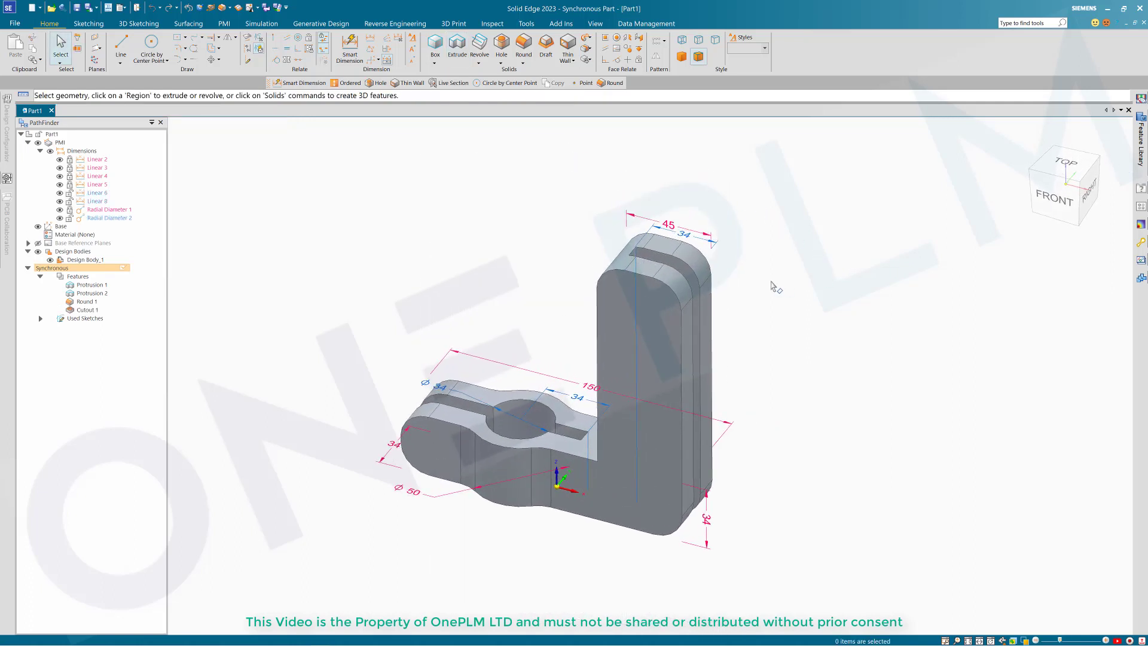
# - Try rounding the whole part, including the hole and slot edges, with the All Rounds option, and undo it
pyautogui.moveTo(776, 287)
pyautogui.mouseDown(button='middle')
pyautogui.moveTo(807, 353)
pyautogui.moveTo(775, 283)
pyautogui.mouseUp(button='middle')
pyautogui.moveTo(476, 251)
pyautogui.mouseDown(button='middle')
pyautogui.moveTo(782, 313)
pyautogui.moveTo(697, 323)
pyautogui.moveTo(472, 266)
pyautogui.mouseUp(button='middle')
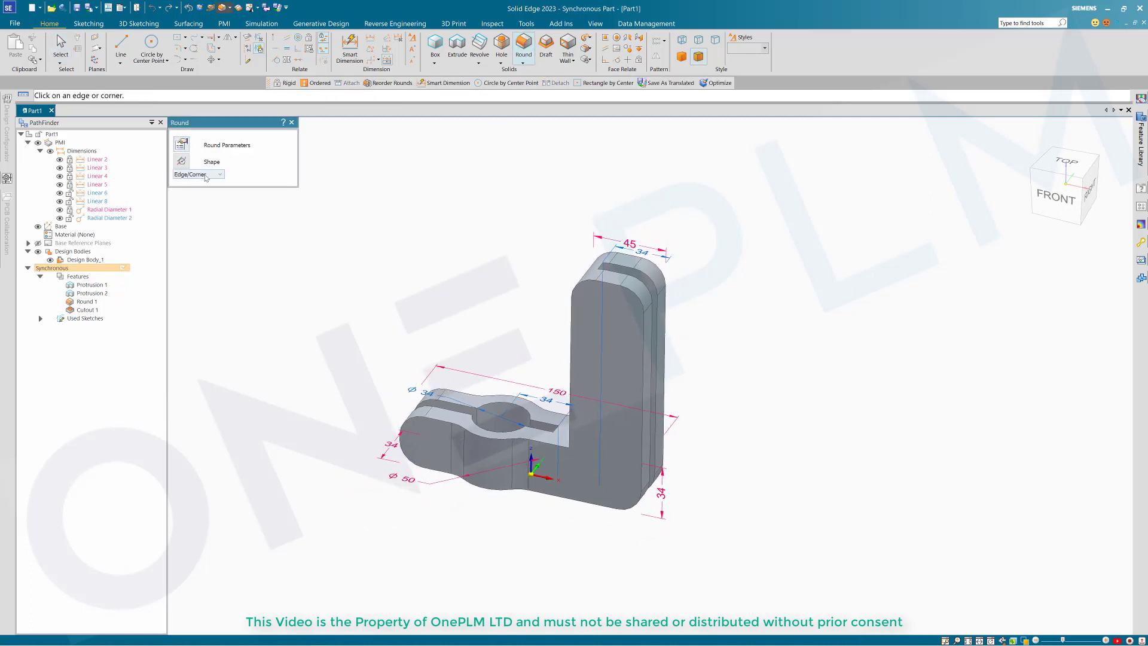
pyautogui.click(491, 402)
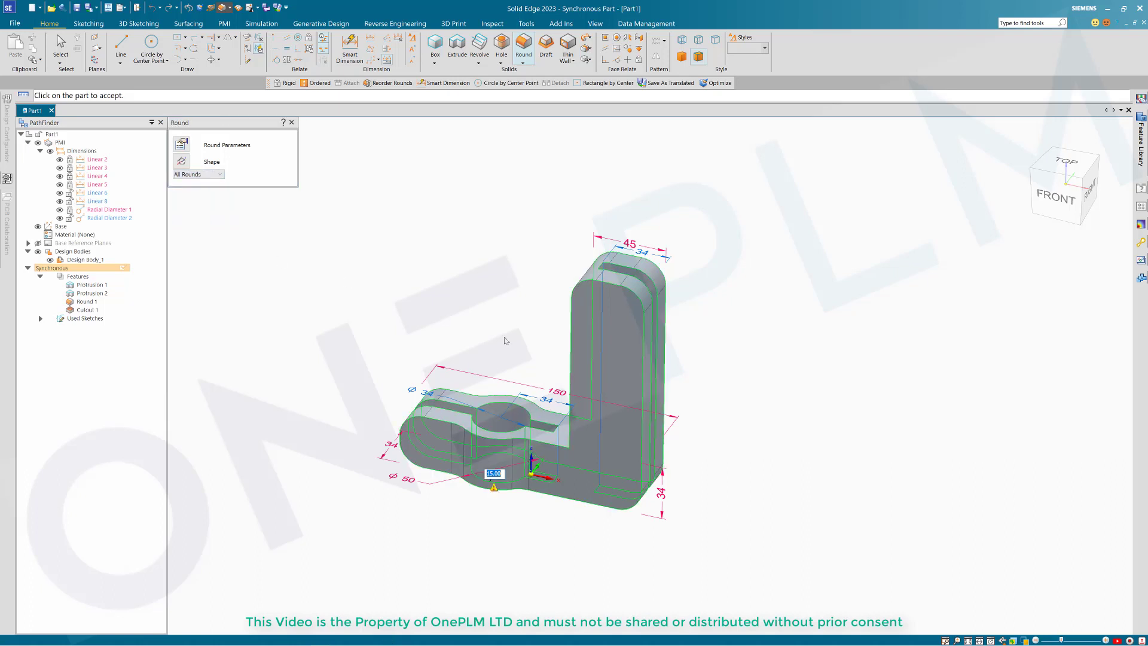
pyautogui.press('Return')
pyautogui.scroll(1, 499, 340)
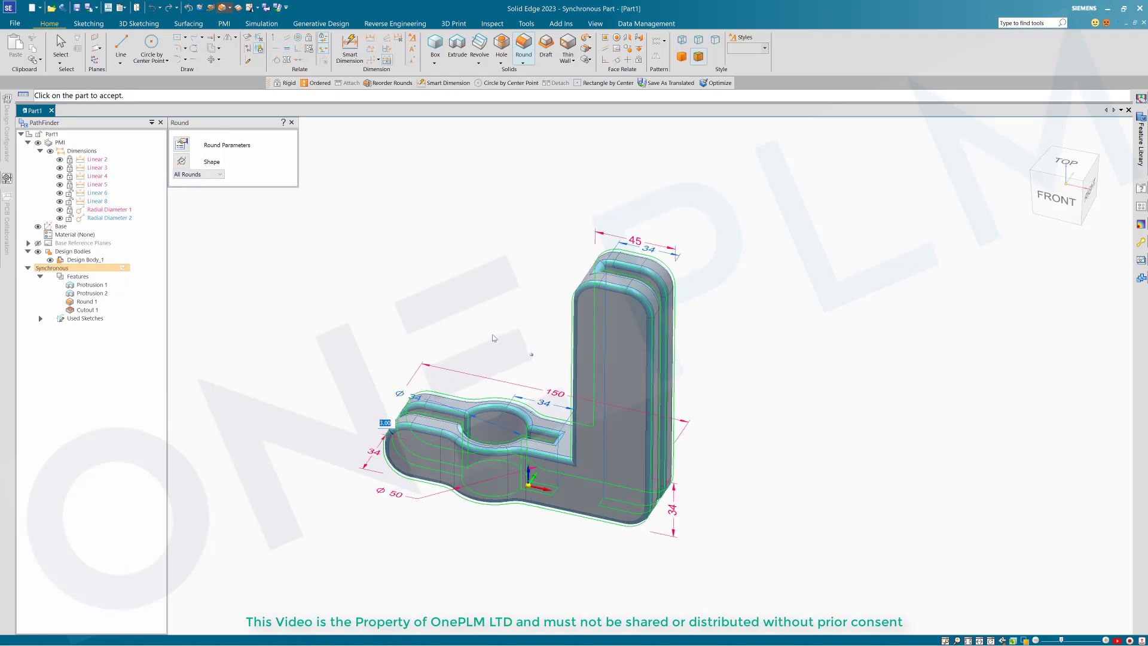
pyautogui.moveTo(495, 339); pyautogui.dragTo(498, 464, button='middle')
pyautogui.scroll(-2, 525, 297)
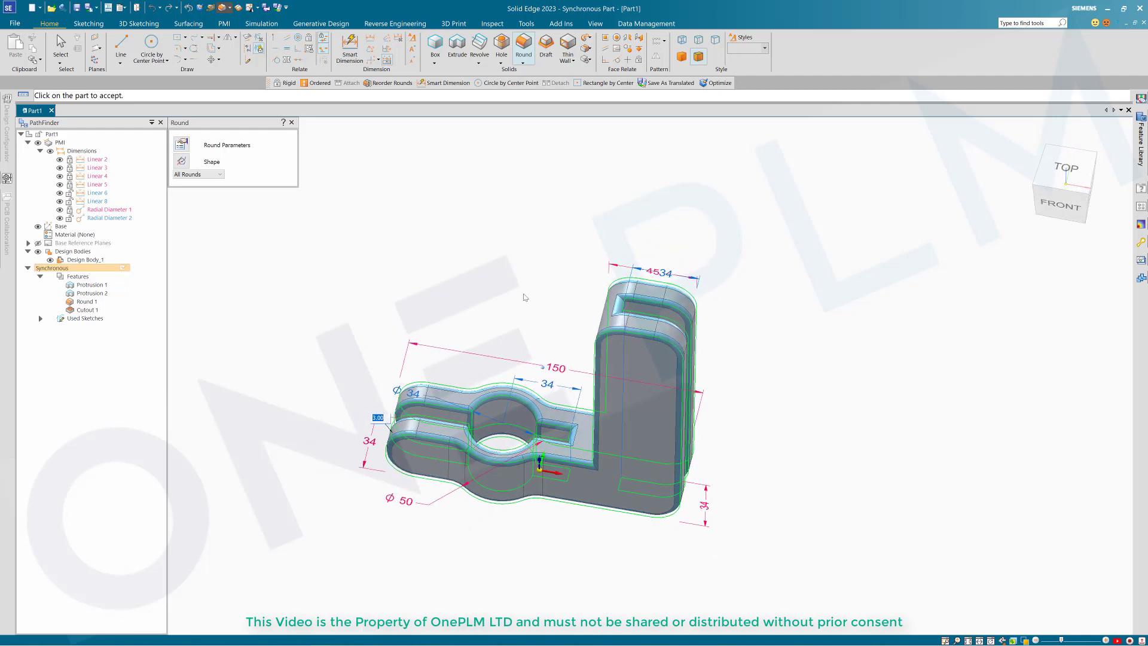
pyautogui.scroll(2, 525, 297)
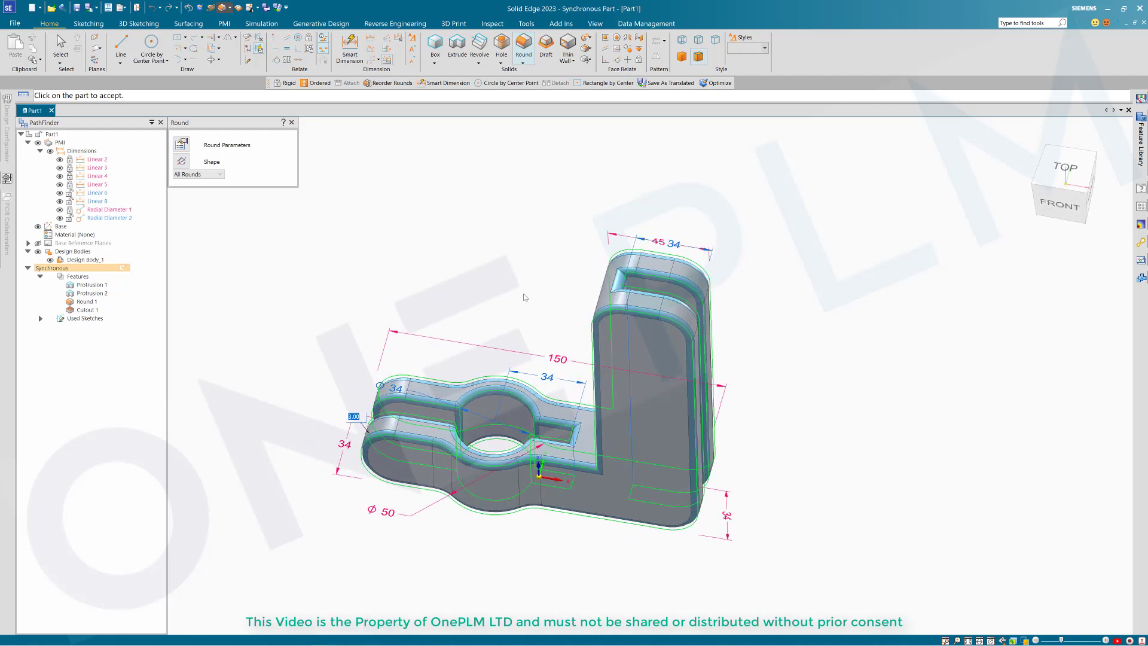
pyautogui.rightClick(525, 297)
pyautogui.scroll(-1, 520, 266)
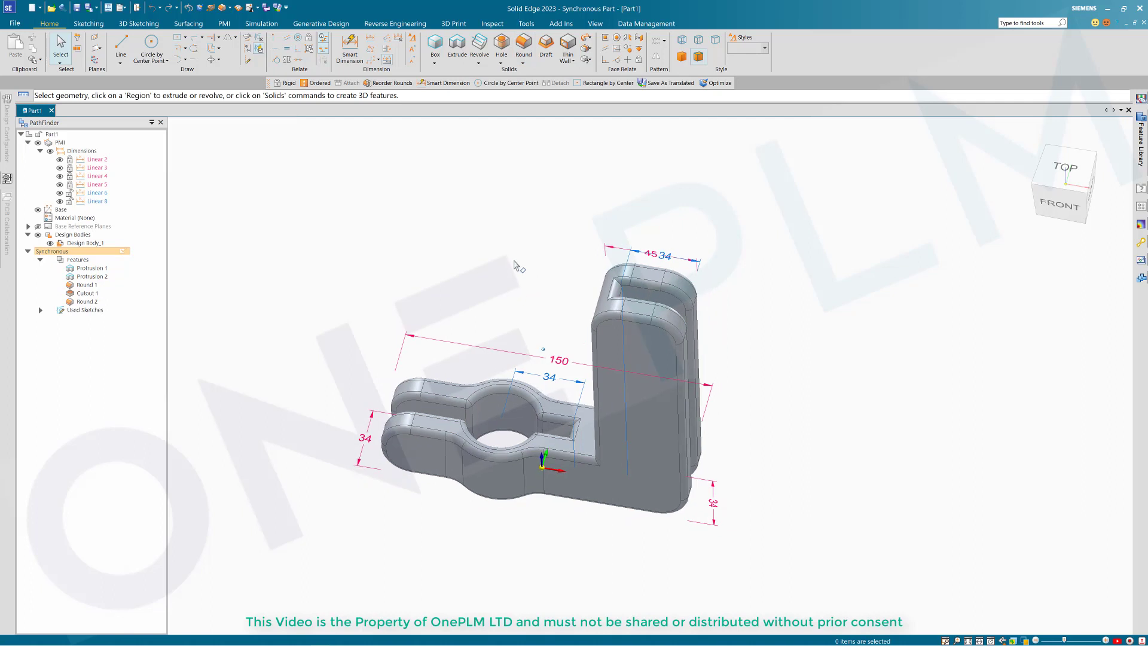
pyautogui.hotkey('ctrl', 'z')
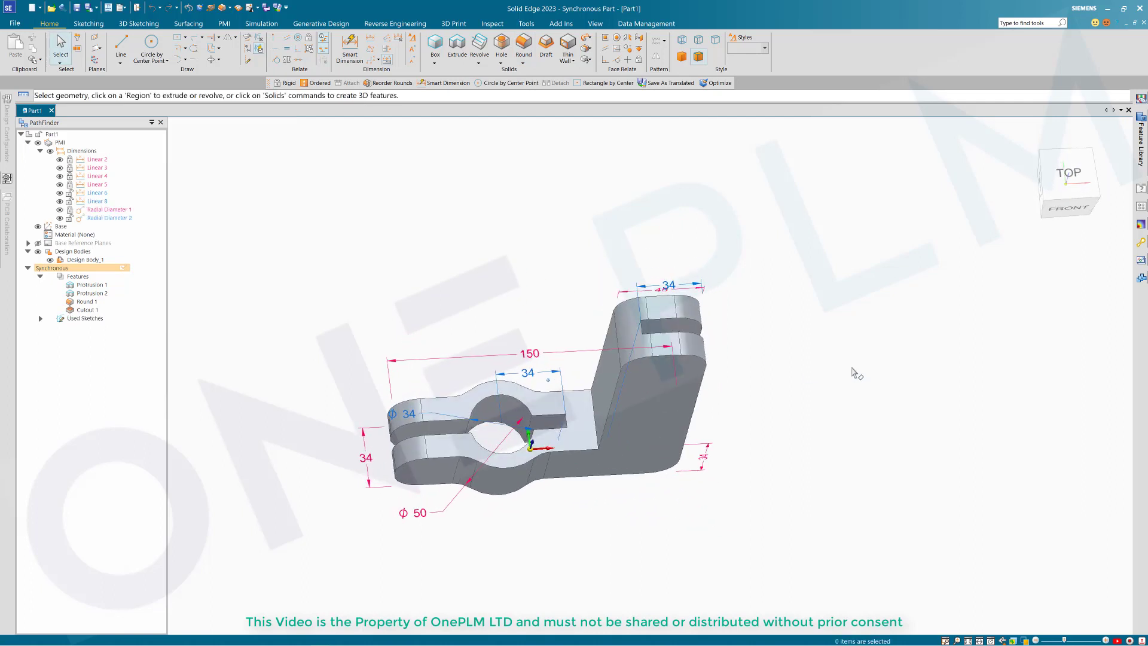
# - Select all faces of the circular hole and both slots in the top view and detach them from the body
pyautogui.click(1043, 190)
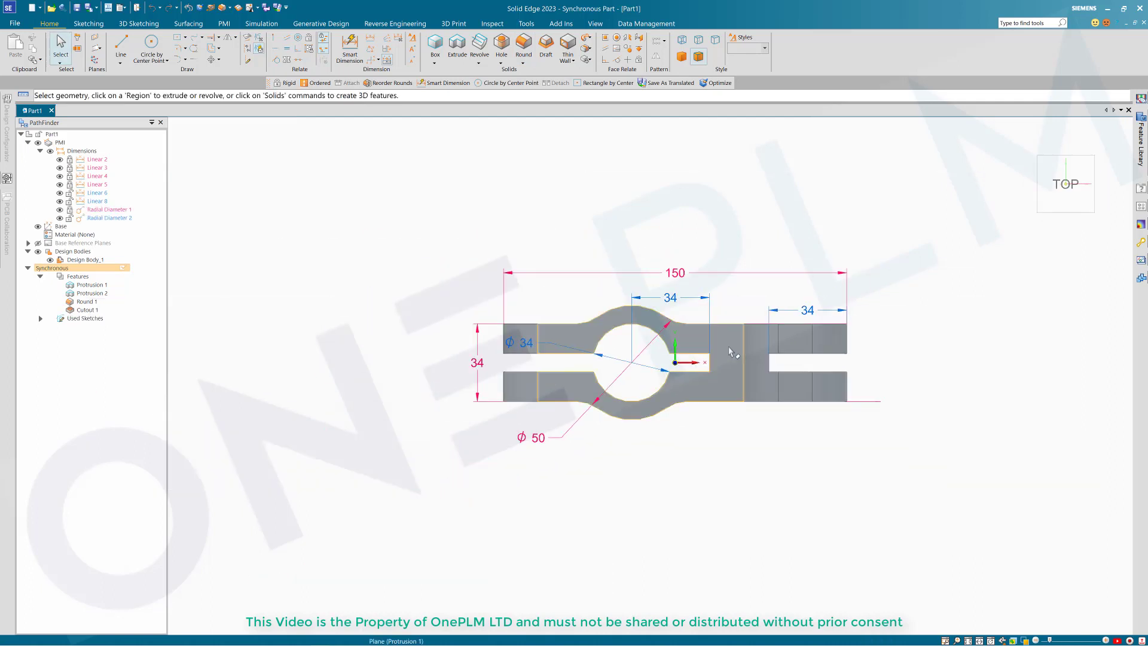
pyautogui.click(1060, 183)
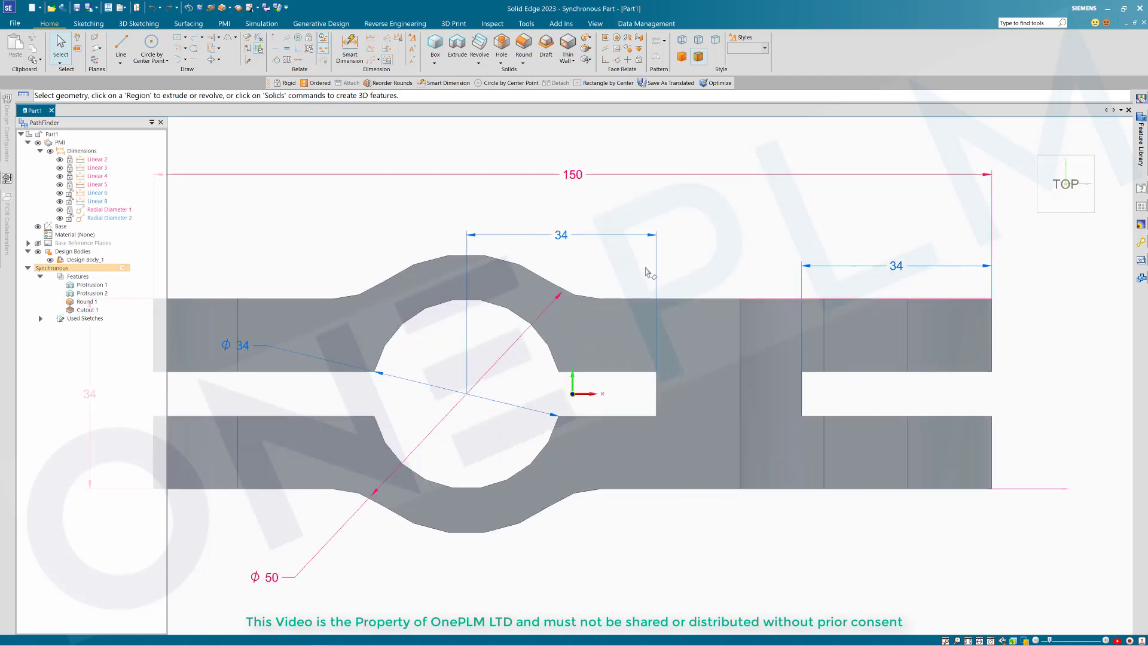
pyautogui.moveTo(366, 307); pyautogui.dragTo(890, 371)
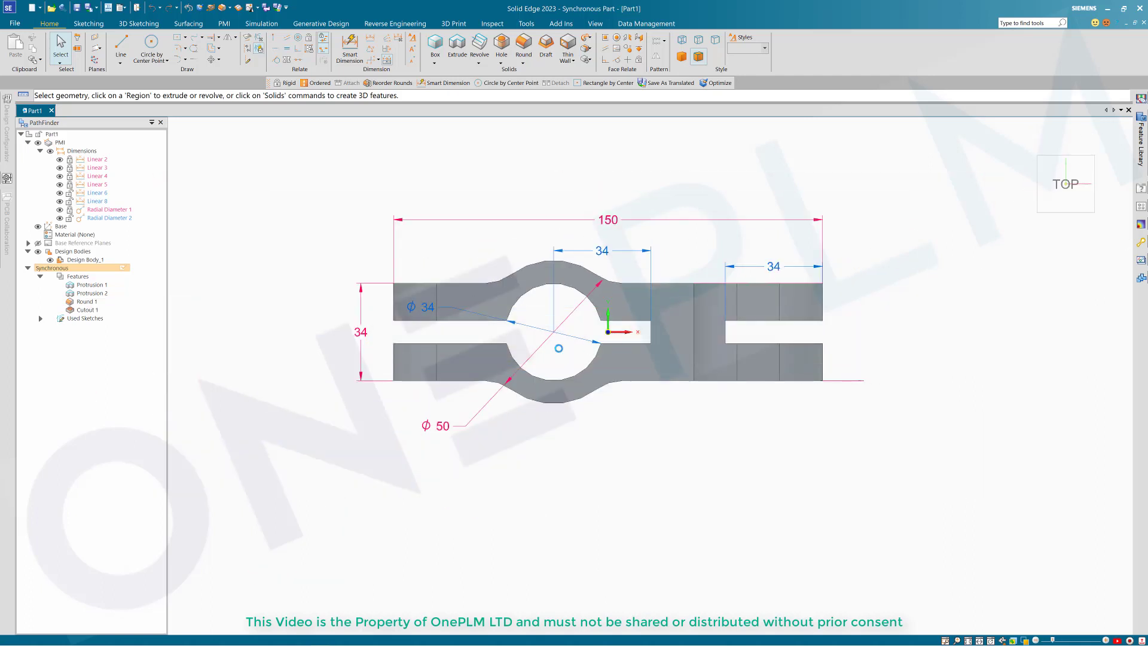
pyautogui.keyDown('ctrl'); pyautogui.moveTo(501, 269); pyautogui.dragTo(613, 389); pyautogui.keyUp('ctrl')
pyautogui.moveTo(660, 203); pyautogui.dragTo(603, 253, button='middle')
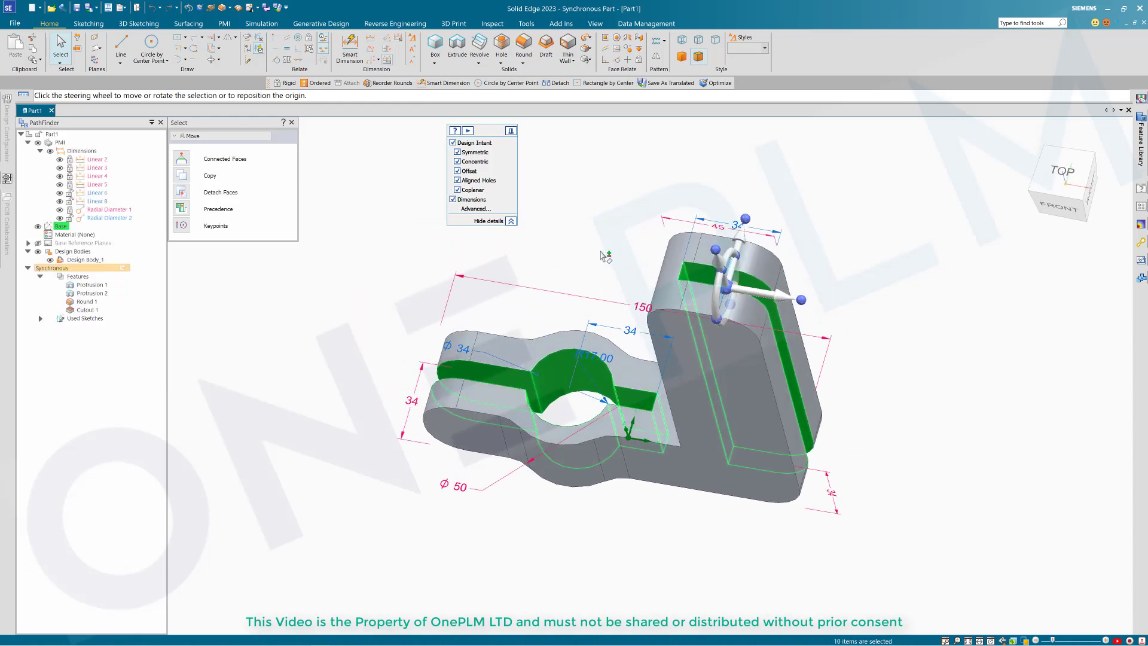
pyautogui.rightClick(601, 251)
pyautogui.click(627, 325)
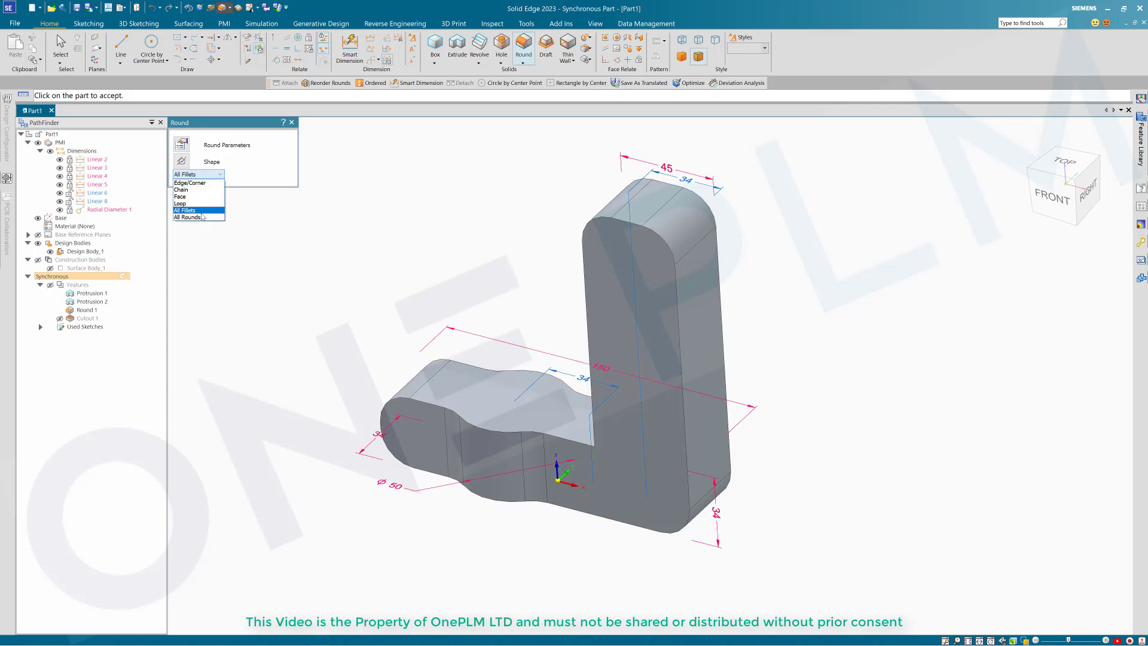
# - Round all outer edges of the part without the cutout, using the All Rounds option
pyautogui.click(443, 395)
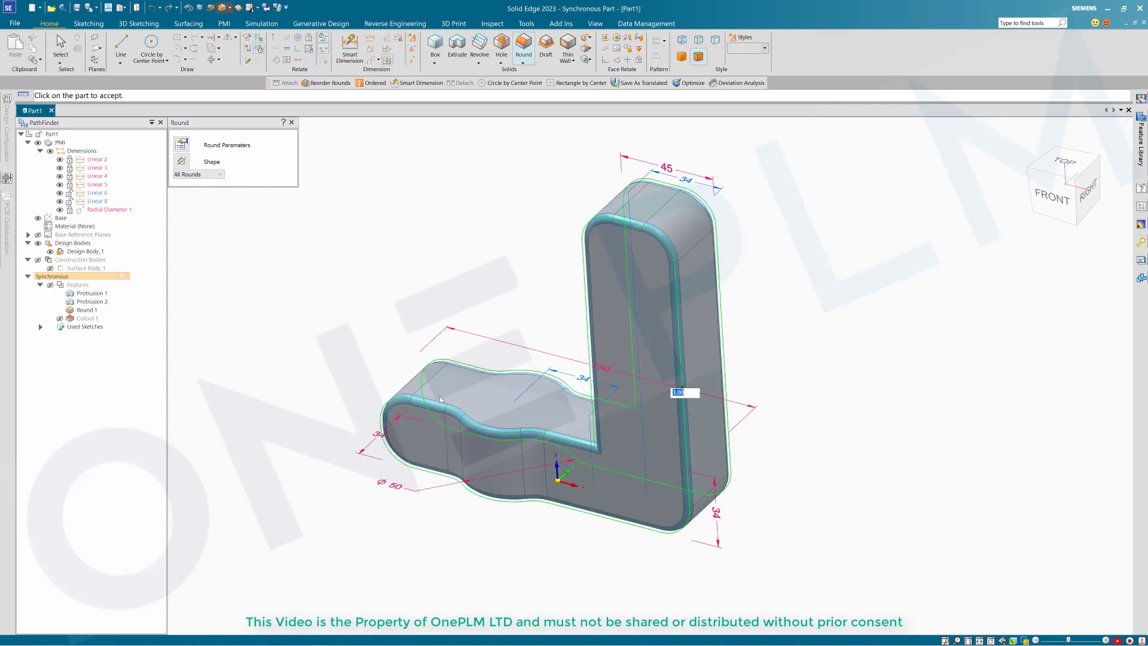
pyautogui.moveTo(518, 276); pyautogui.dragTo(600, 408, button='middle')
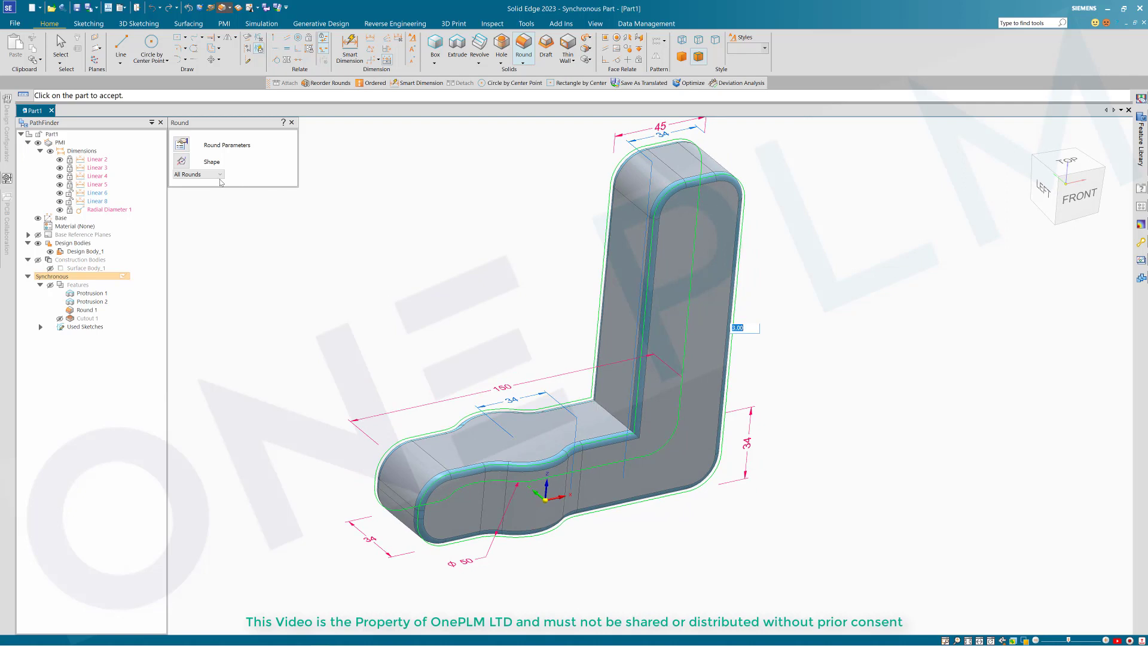
pyautogui.click(605, 331)
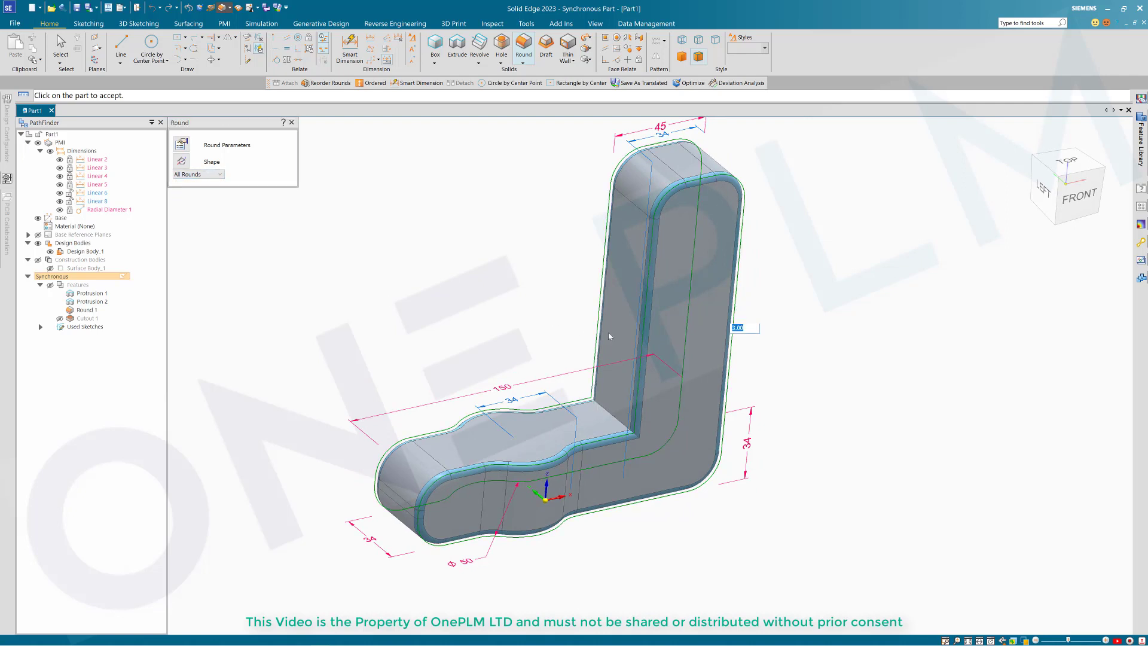
pyautogui.rightClick(807, 355)
pyautogui.moveTo(738, 342); pyautogui.dragTo(726, 335, button='middle')
pyautogui.scroll(-1, 447, 229)
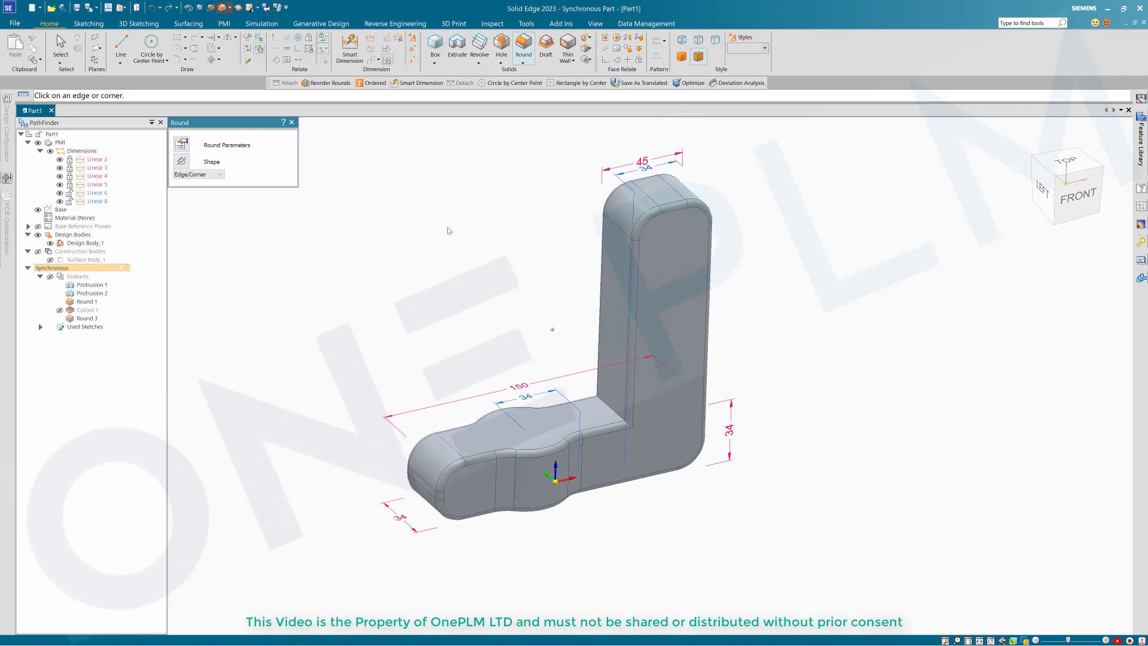
pyautogui.moveTo(447, 231); pyautogui.dragTo(451, 231, button='middle')
pyautogui.scroll(1, 451, 230)
pyautogui.press('Escape')
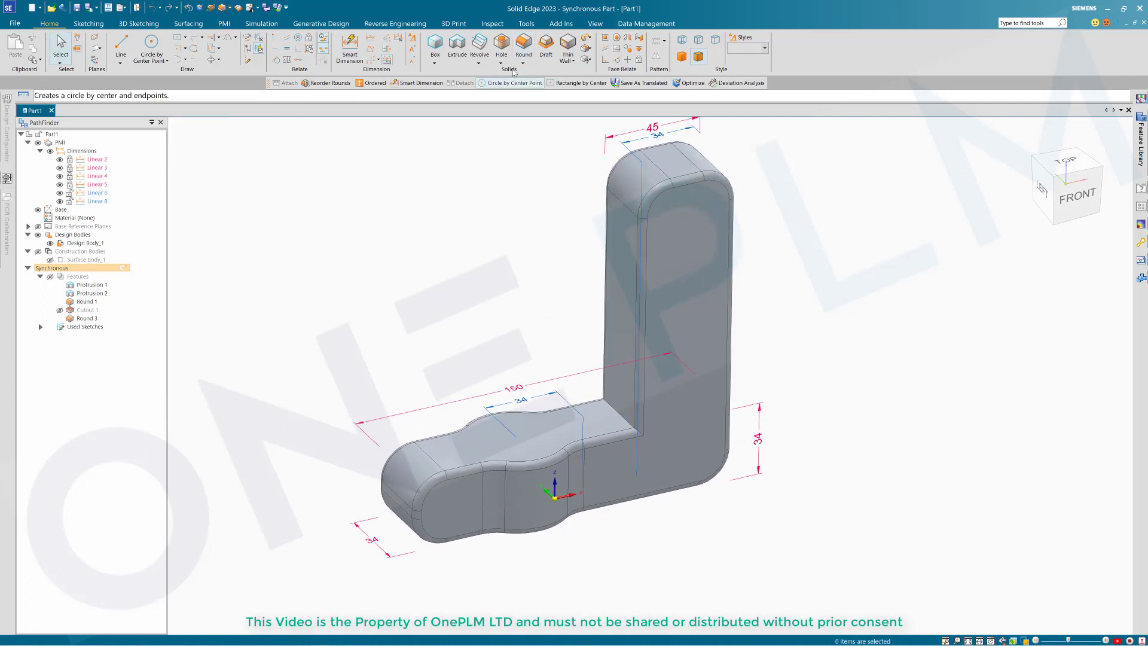
# - Round the inside corner edge where the upright meets the block's top face with a 6 mm radius
pyautogui.click(619, 415)
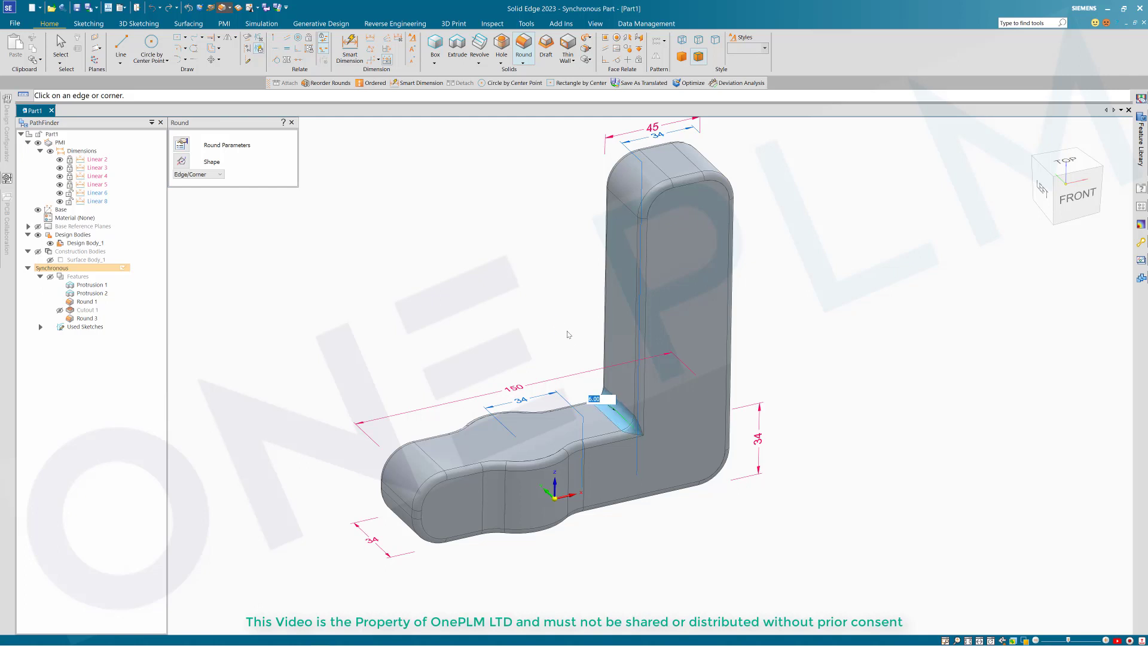
pyautogui.press('Return')
pyautogui.scroll(5, 615, 446)
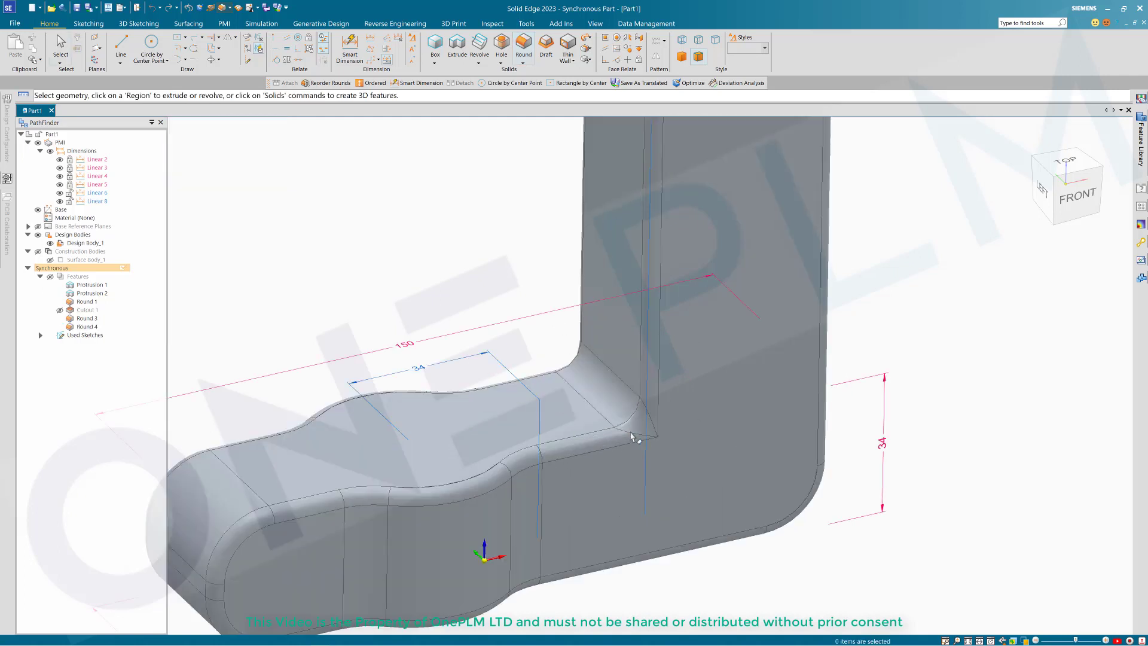
# - Reorder the rounds at the triangular blend patches on both ends of the 6 mm inside corner round
pyautogui.click(648, 420)
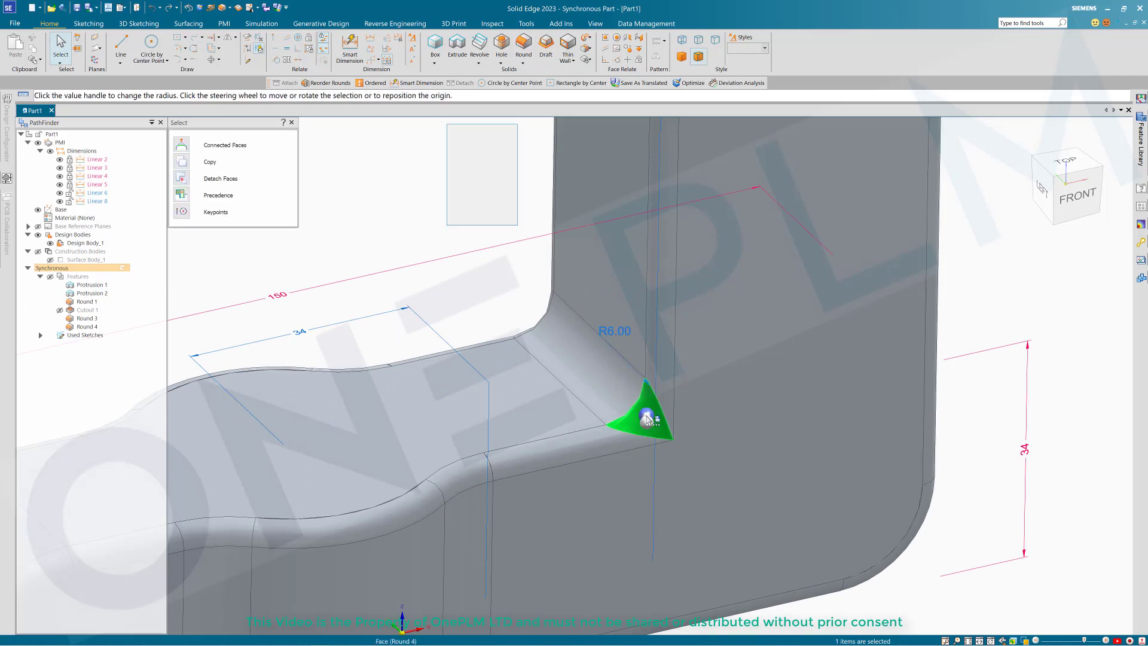
pyautogui.rightClick(660, 430)
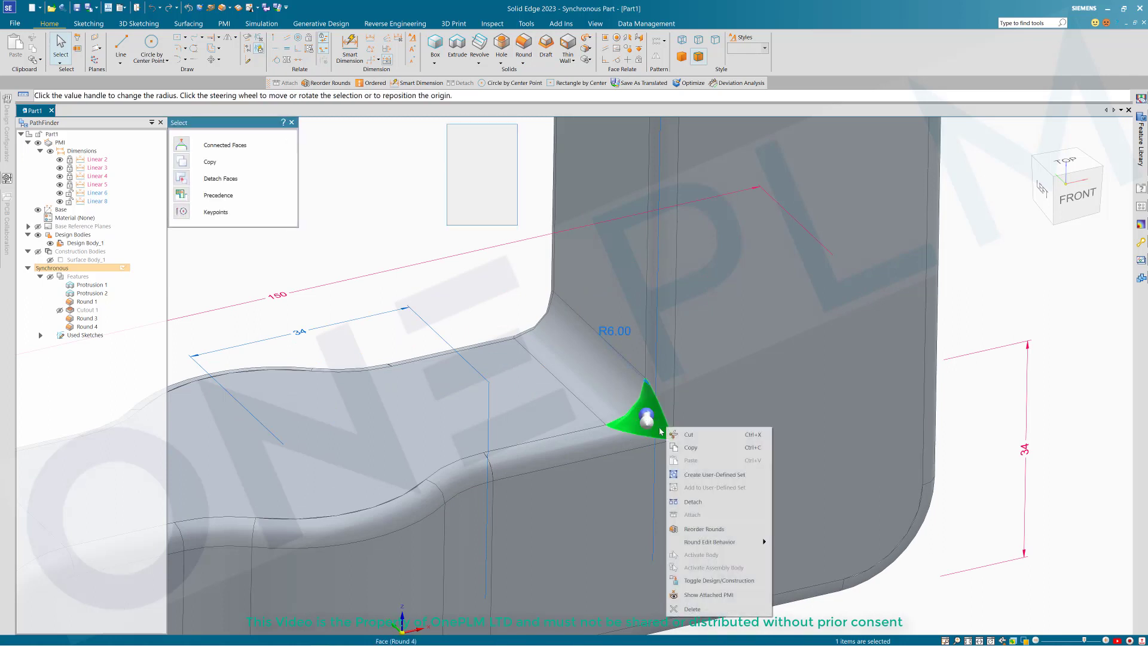
pyautogui.click(698, 526)
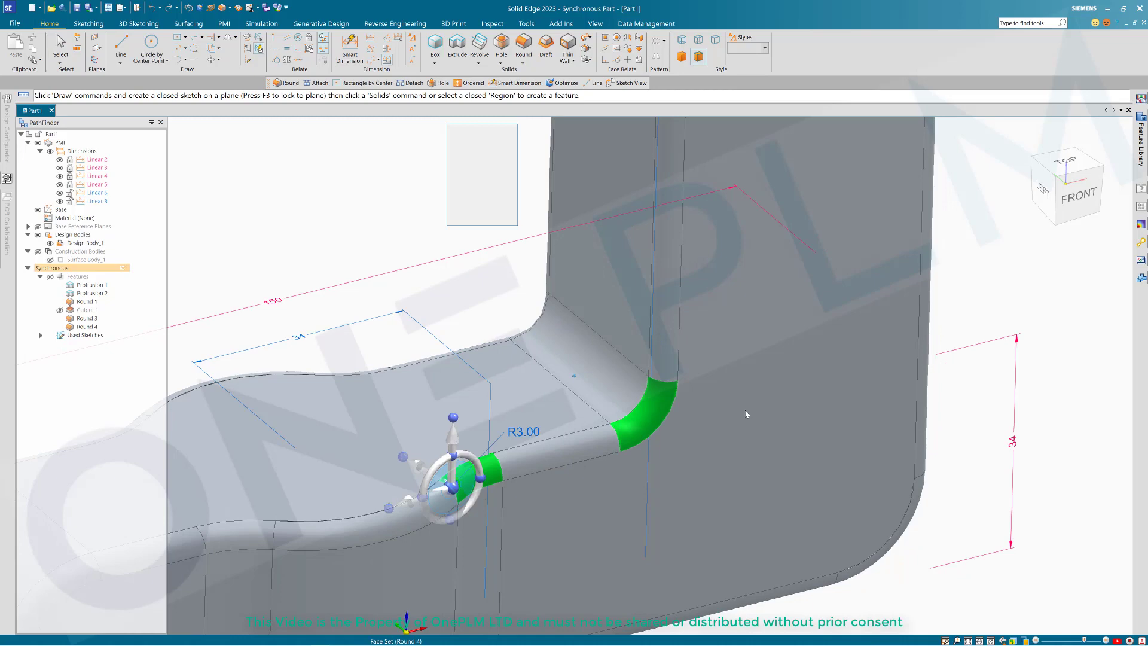
pyautogui.moveTo(745, 410); pyautogui.dragTo(575, 413, button='middle')
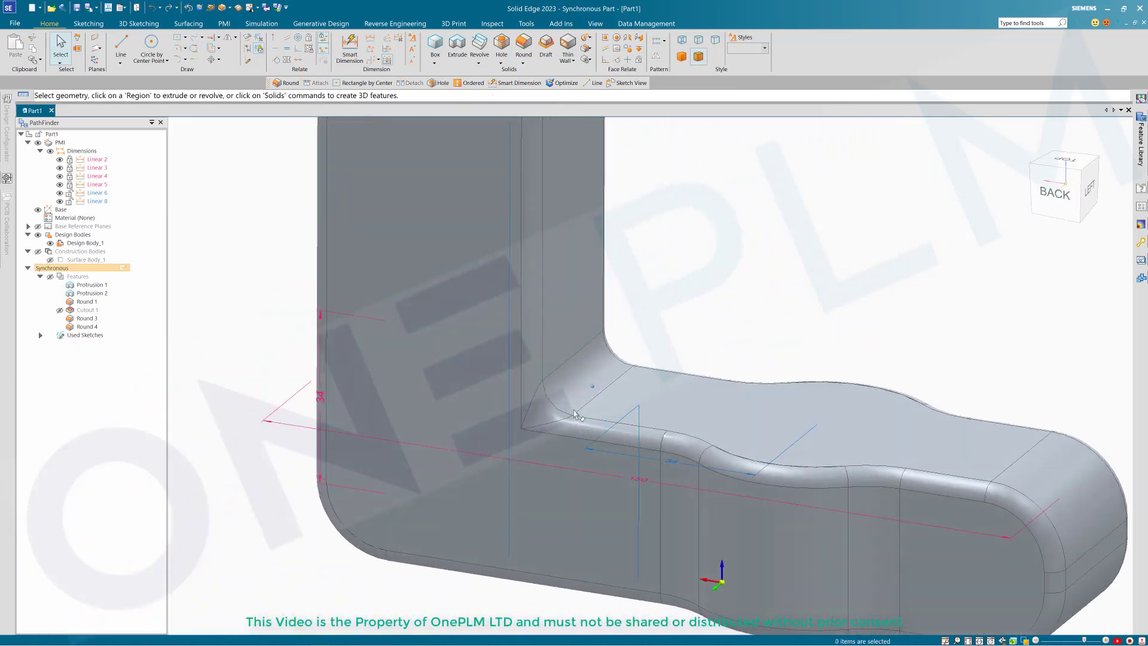
pyautogui.rightClick(543, 416)
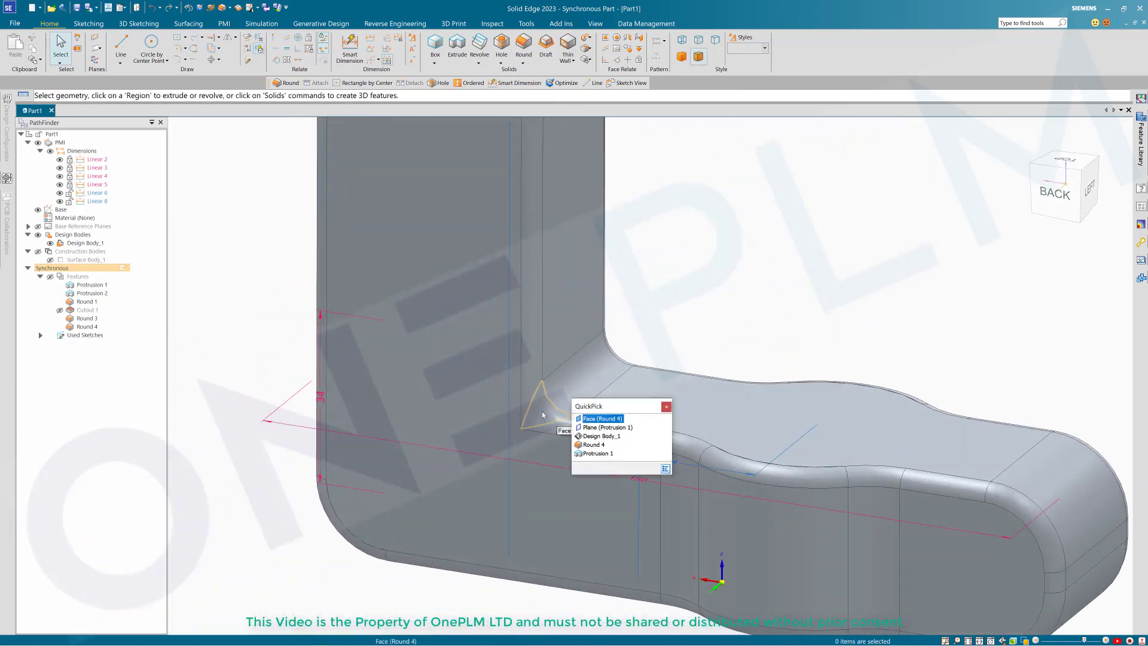
pyautogui.click(599, 419)
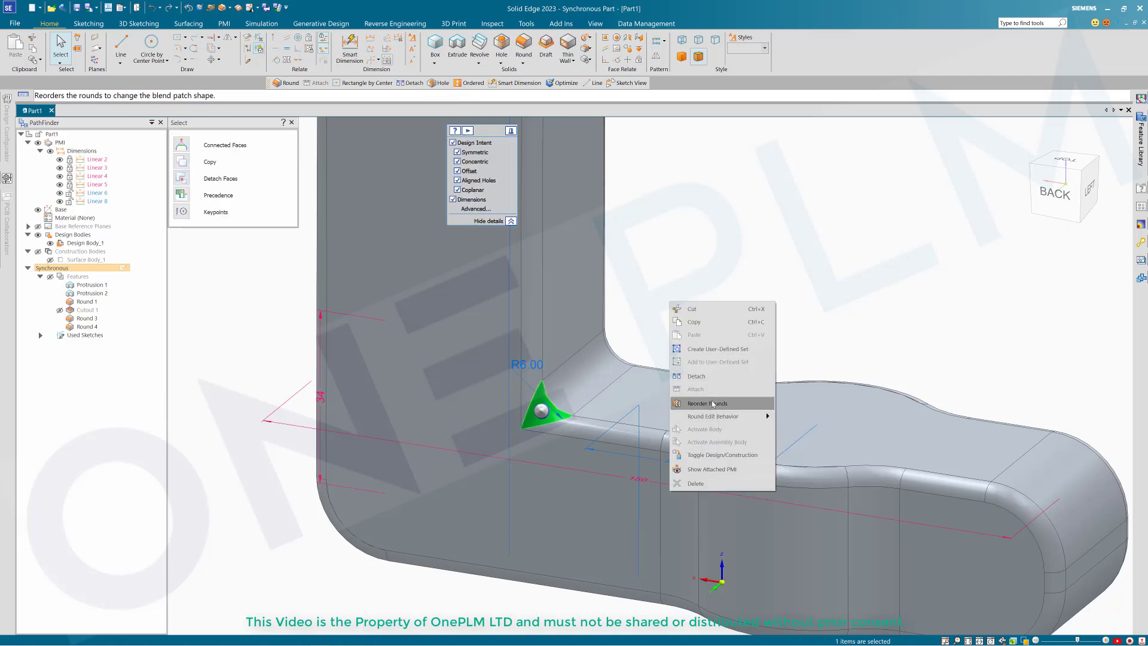
pyautogui.click(712, 403)
pyautogui.press('Escape')
# - Attach the detached Cutout 1 faces to the rounded body again
pyautogui.scroll(-3, 733, 290)
pyautogui.moveTo(733, 289); pyautogui.dragTo(332, 289, button='middle')
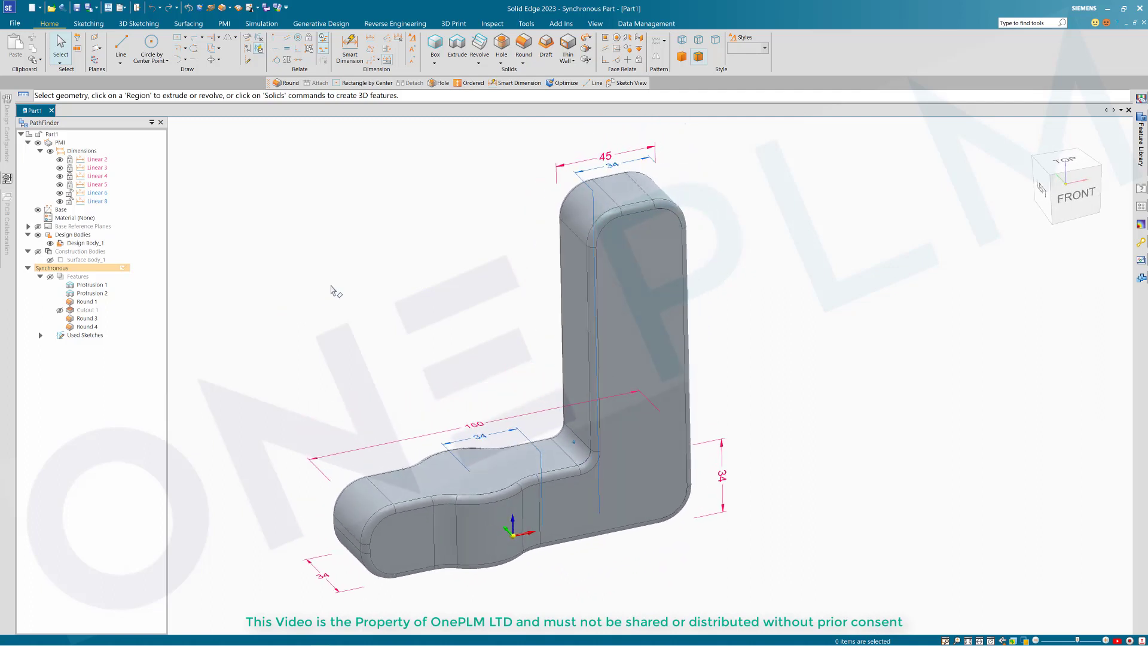
pyautogui.click(79, 311)
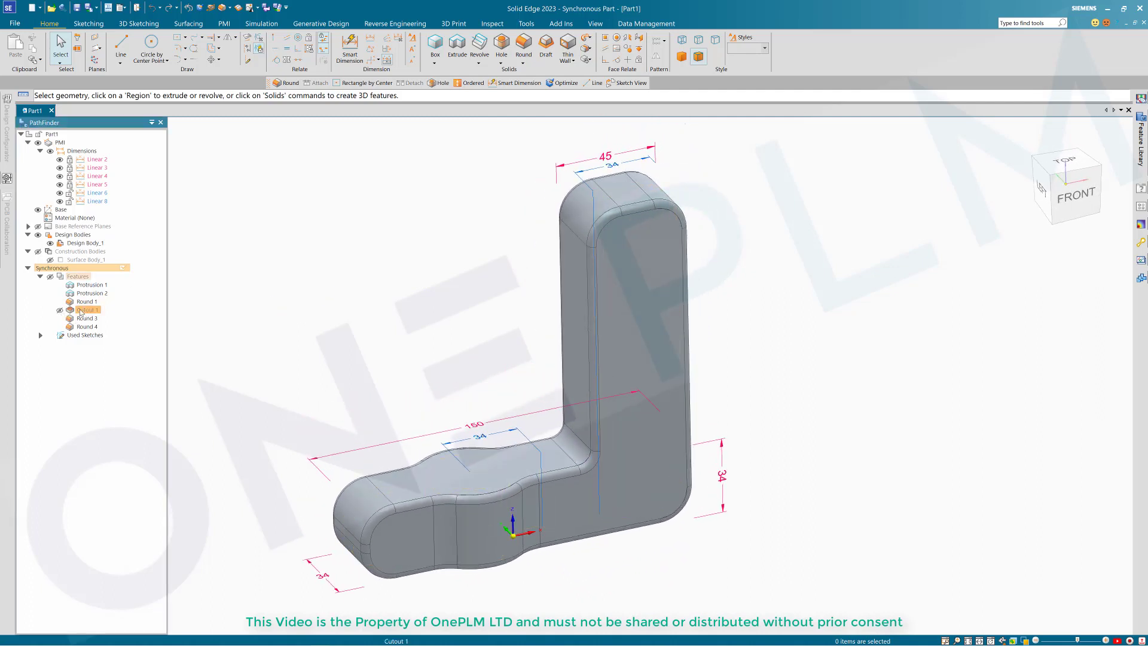
pyautogui.rightClick(79, 311)
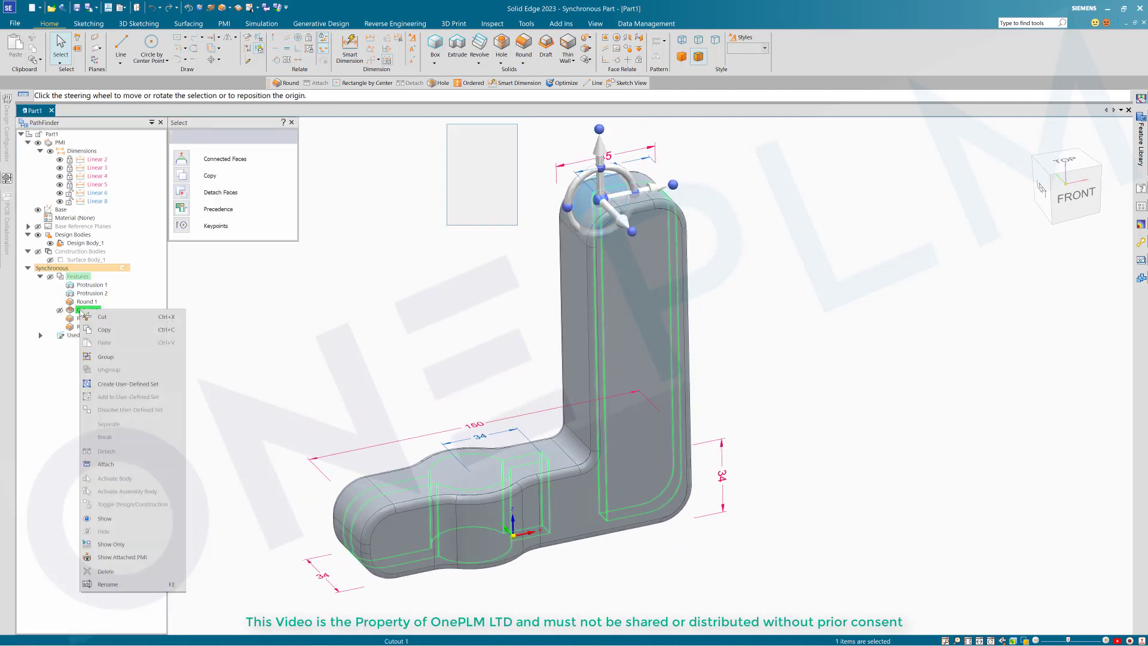
pyautogui.click(137, 465)
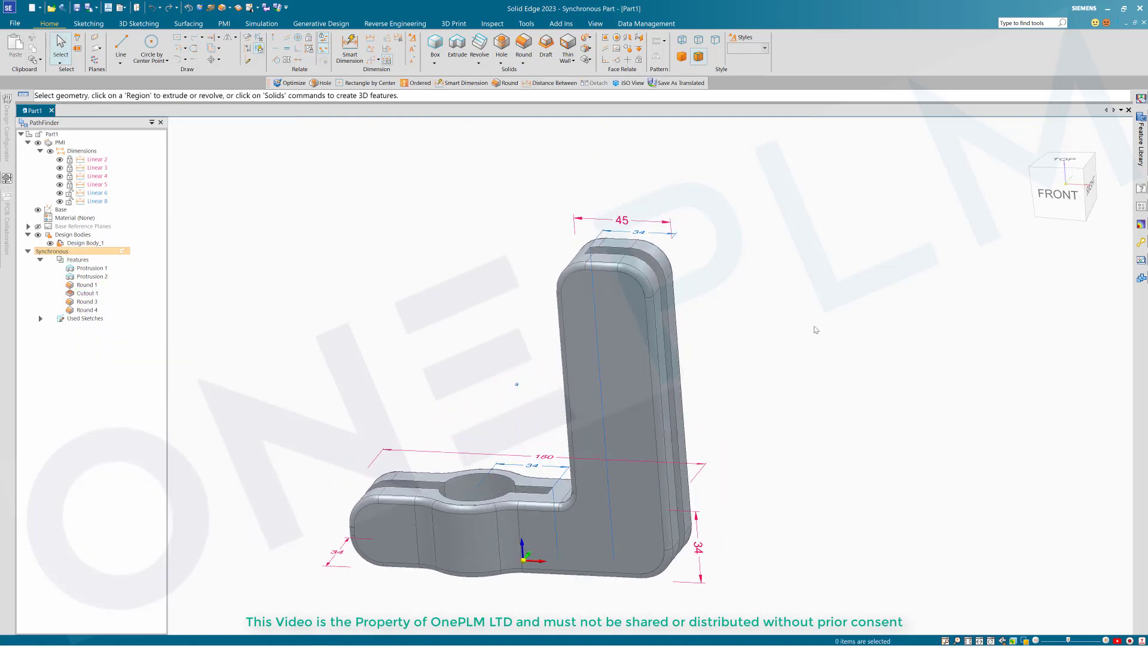
# - Place an M10 threaded hole on the part's front face, centred on the rounded outer corner at the upright's base
pyautogui.click(500, 45)
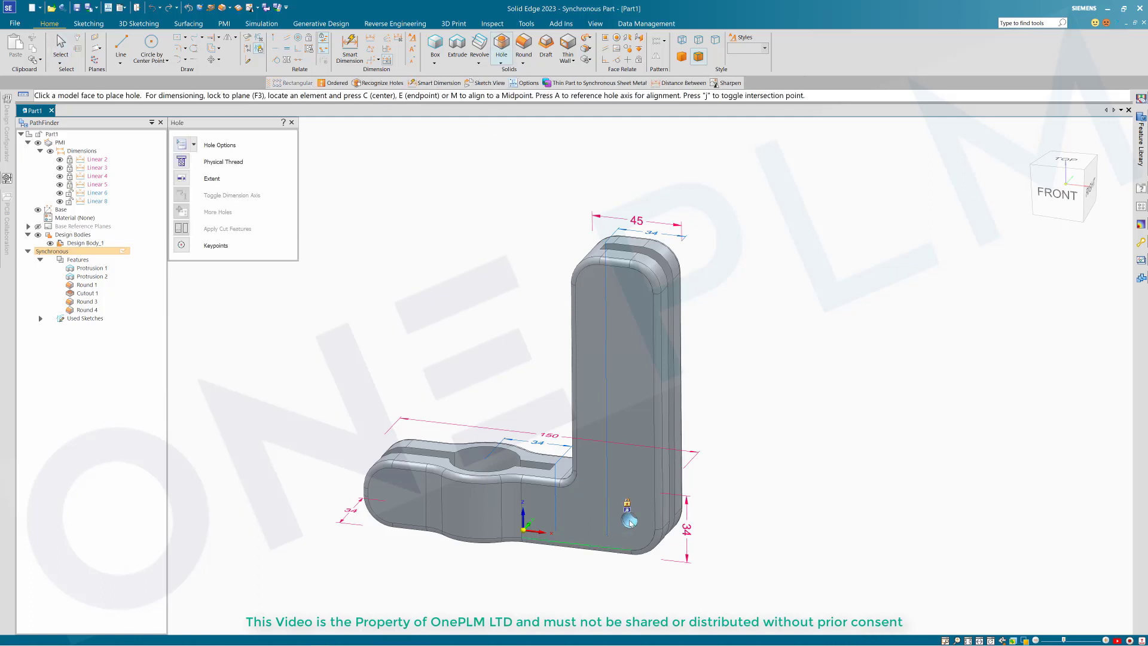
pyautogui.press('F3')
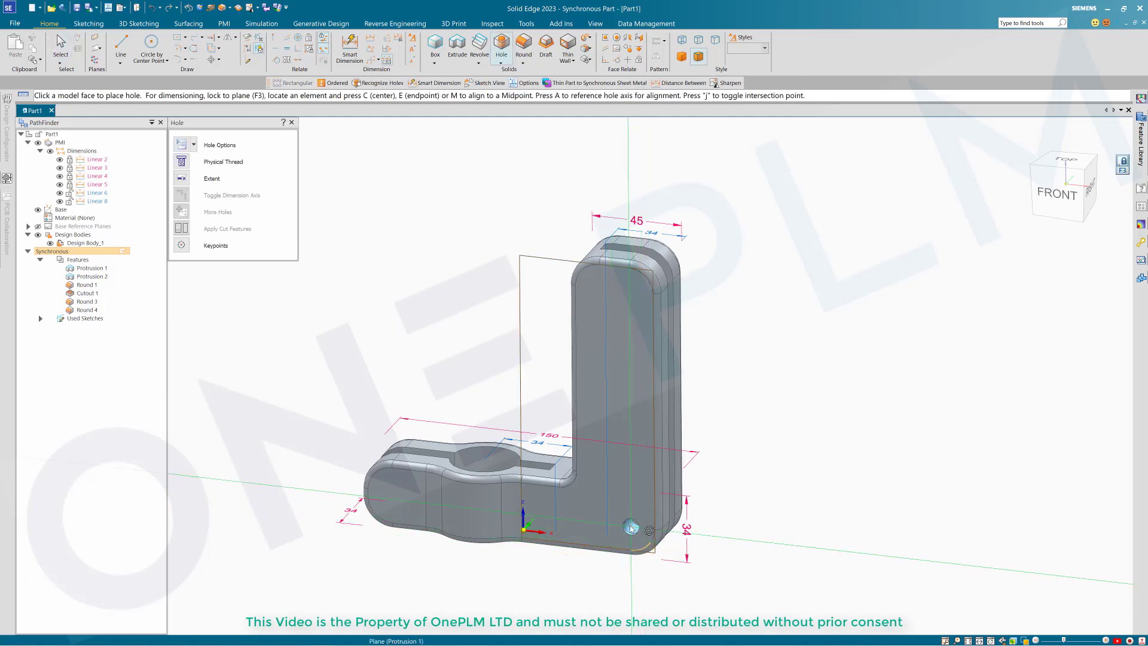
pyautogui.moveTo(679, 565); pyautogui.dragTo(659, 534, button='middle')
pyautogui.scroll(2, 603, 522)
pyautogui.press('Escape')
# - Pattern the M10 hole up the upright with a fixed rectangular pattern, X count 7, Y count 1 and 20 mm spacing
pyautogui.click(605, 475)
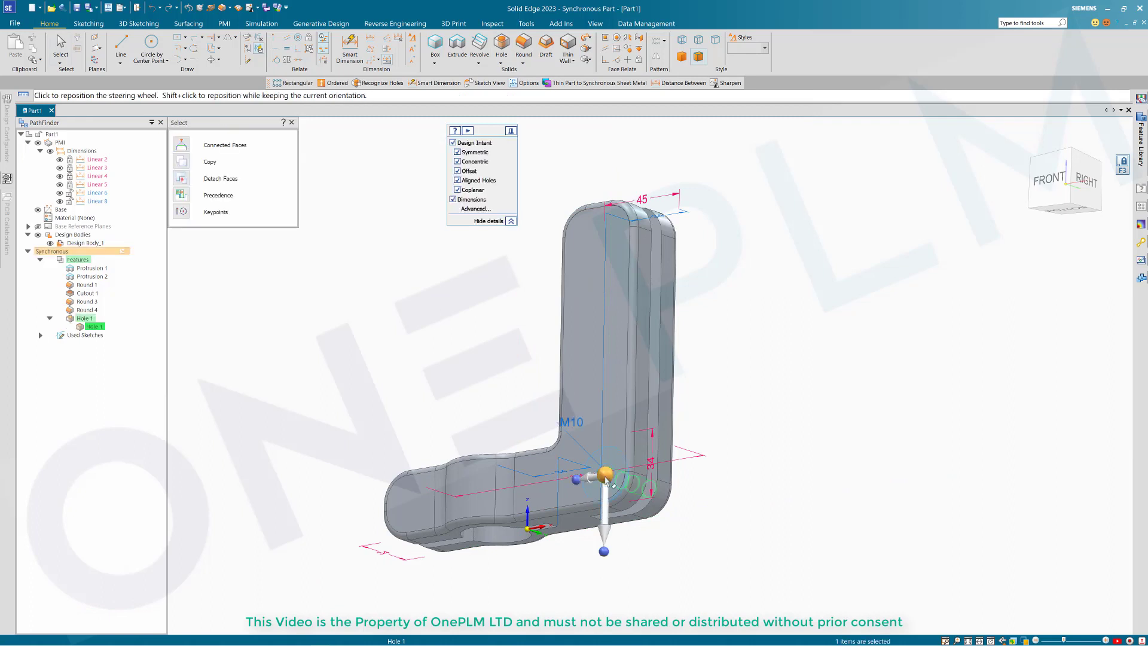
pyautogui.moveTo(766, 387); pyautogui.dragTo(761, 428, button='middle')
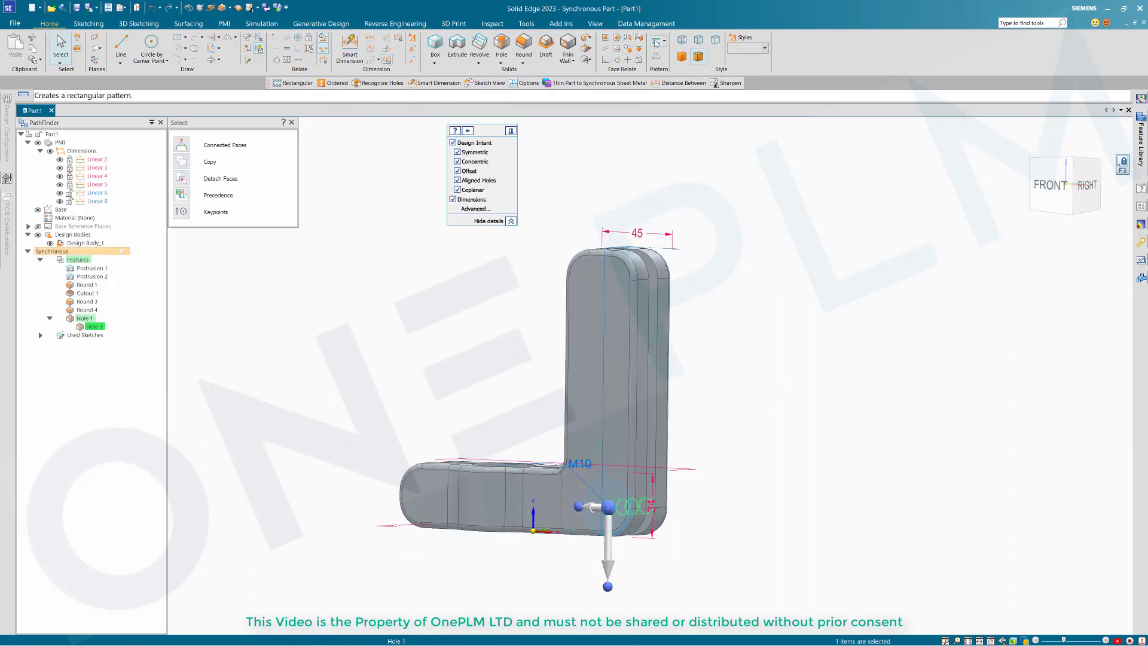
pyautogui.moveTo(752, 281); pyautogui.dragTo(740, 295, button='middle')
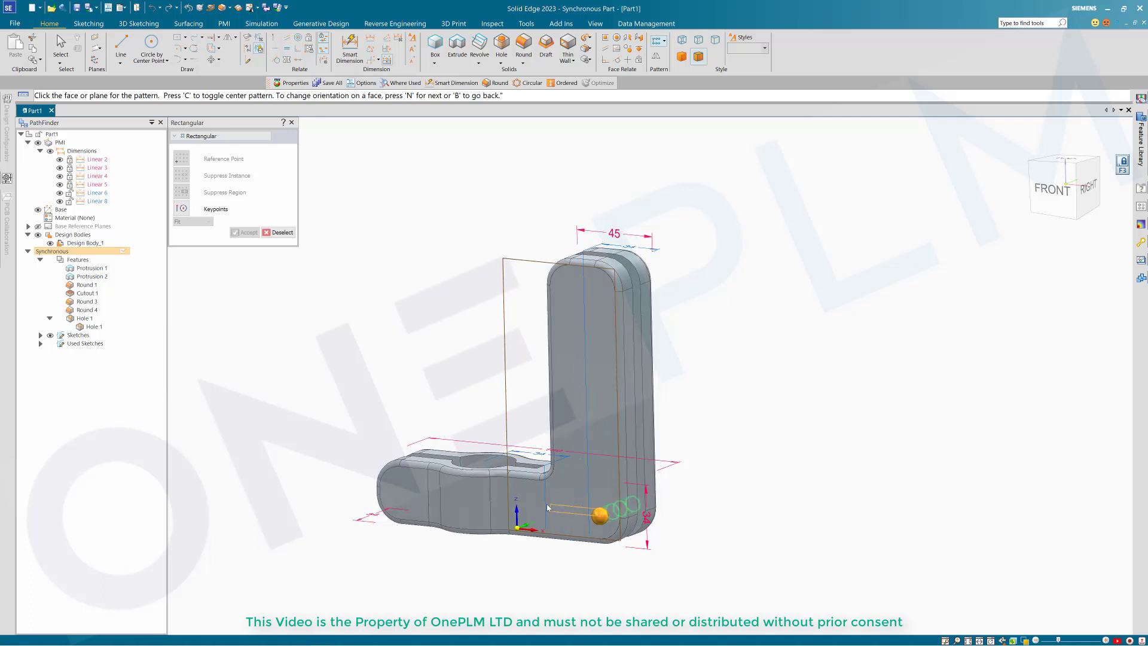
pyautogui.click(669, 306)
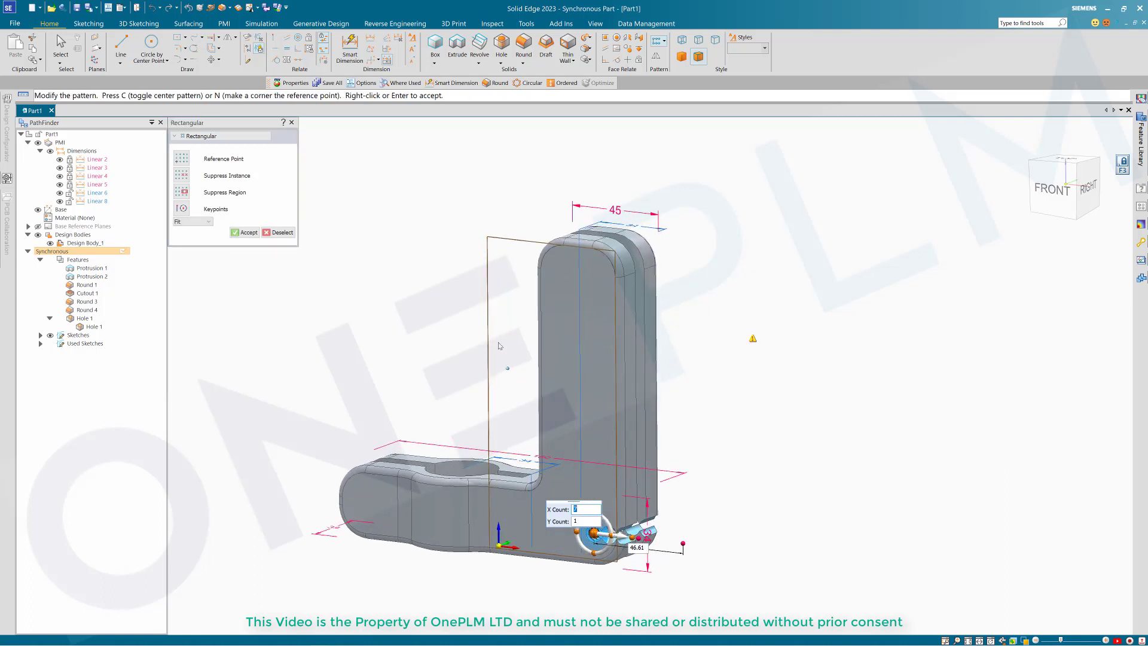
pyautogui.click(190, 221)
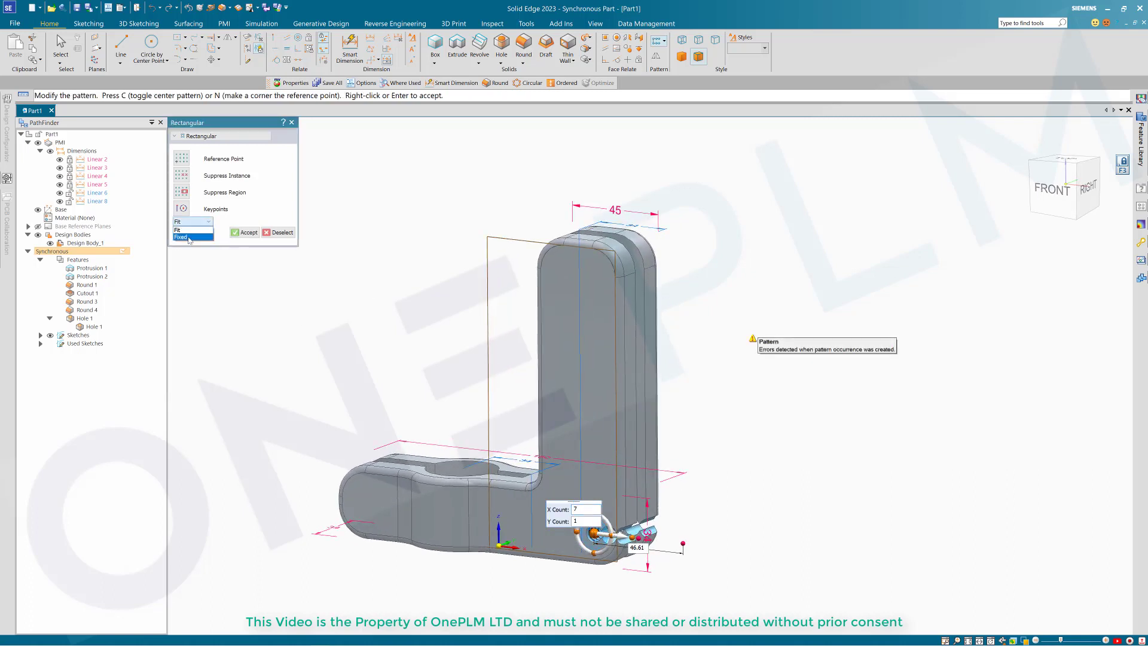
pyautogui.scroll(2, 684, 485)
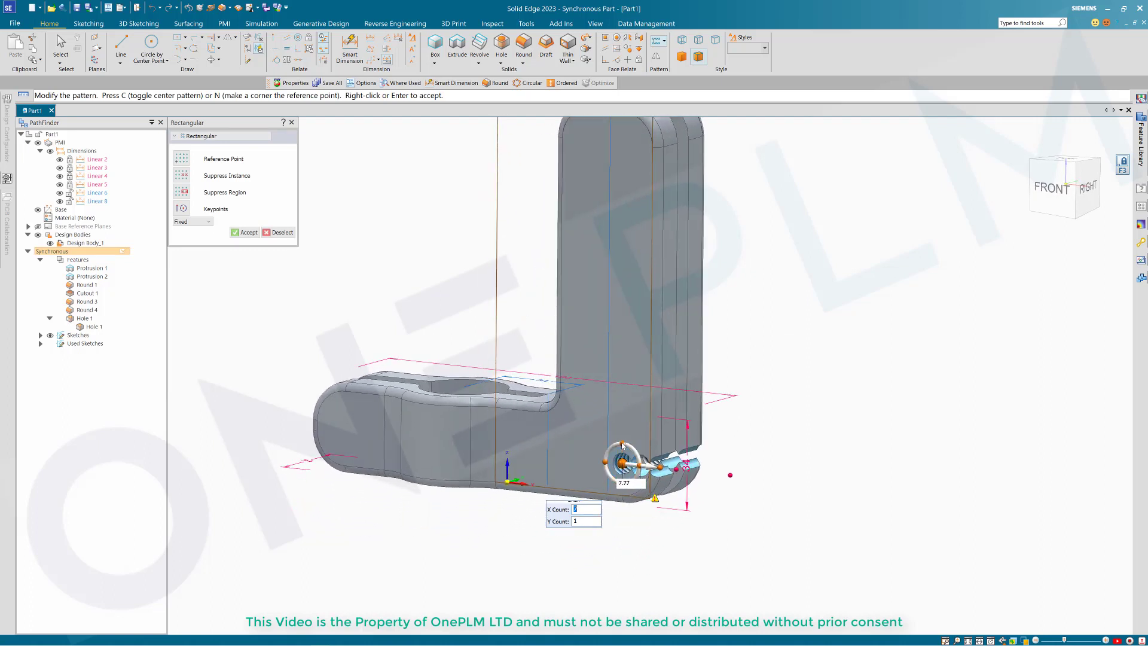
pyautogui.click(622, 445)
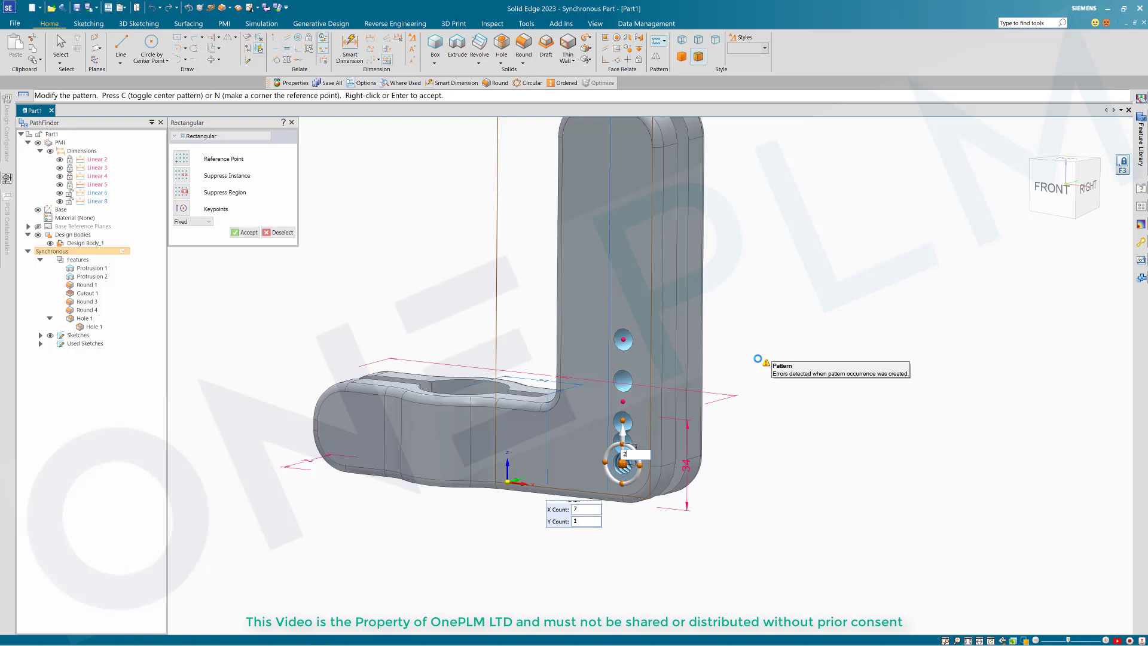
pyautogui.hotkey('ctrl', 'shift', 'f')
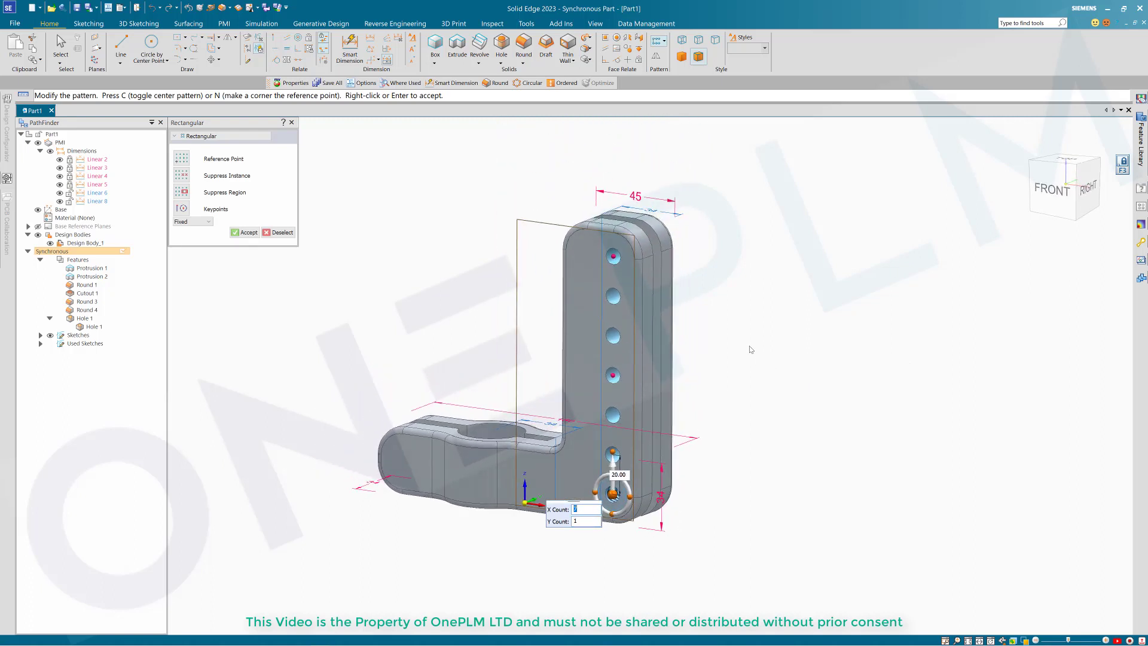
pyautogui.rightClick(750, 350)
pyautogui.moveTo(751, 349); pyautogui.dragTo(579, 341, button='middle')
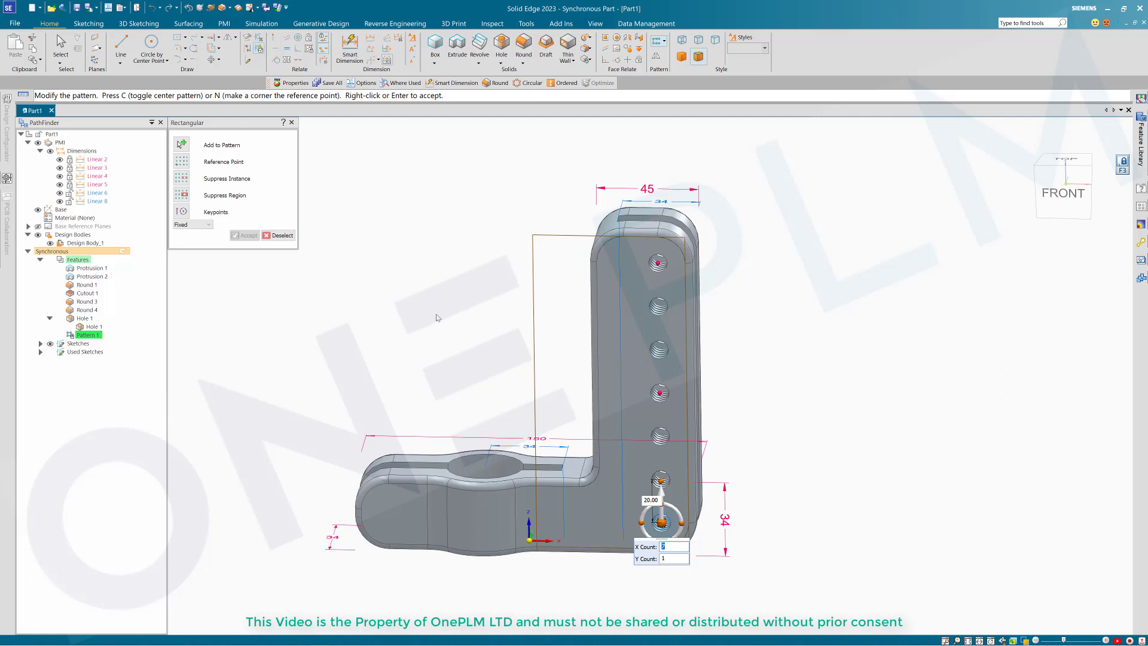
pyautogui.moveTo(437, 318)
pyautogui.mouseDown(button='middle')
pyautogui.moveTo(471, 337)
pyautogui.moveTo(464, 302)
pyautogui.moveTo(445, 300)
pyautogui.mouseUp(button='middle')
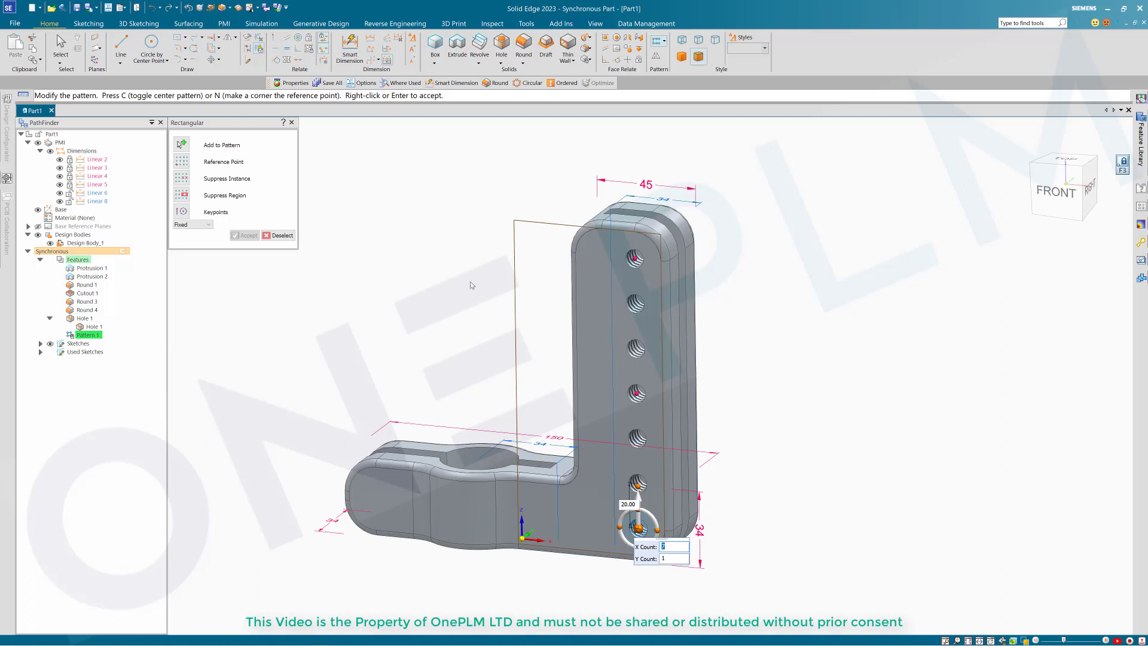
pyautogui.press('Return')
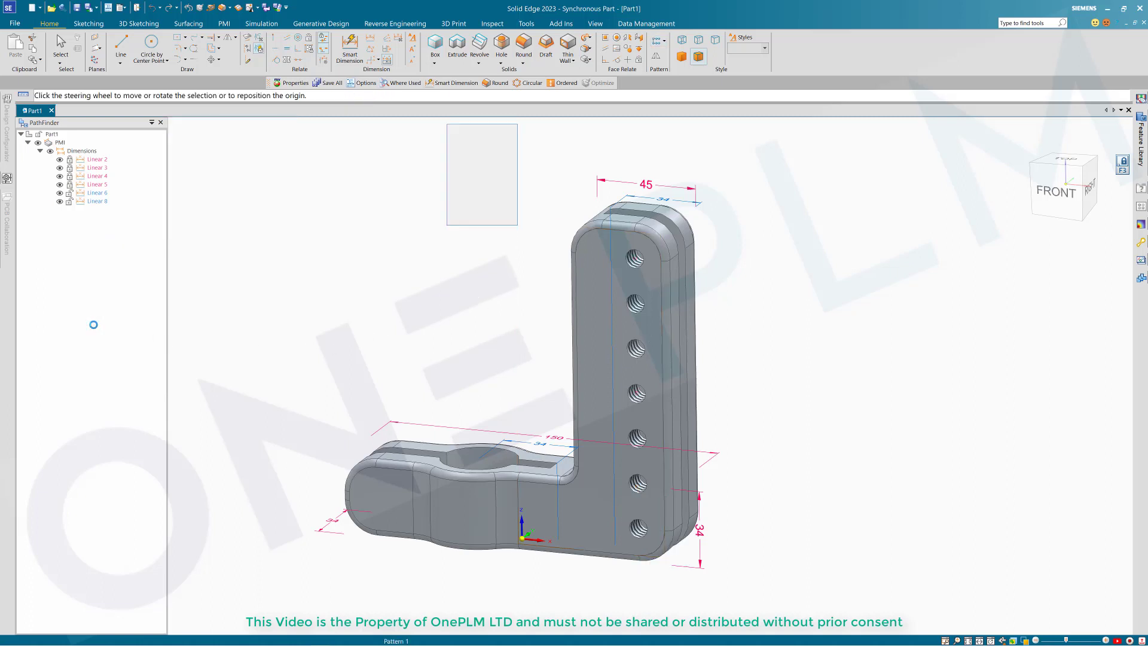
# - Change the patterned holes to simple M10 holes with the General Screw Clearance subtype and Close (H12) fit
pyautogui.click(90, 334)
pyautogui.click(93, 326)
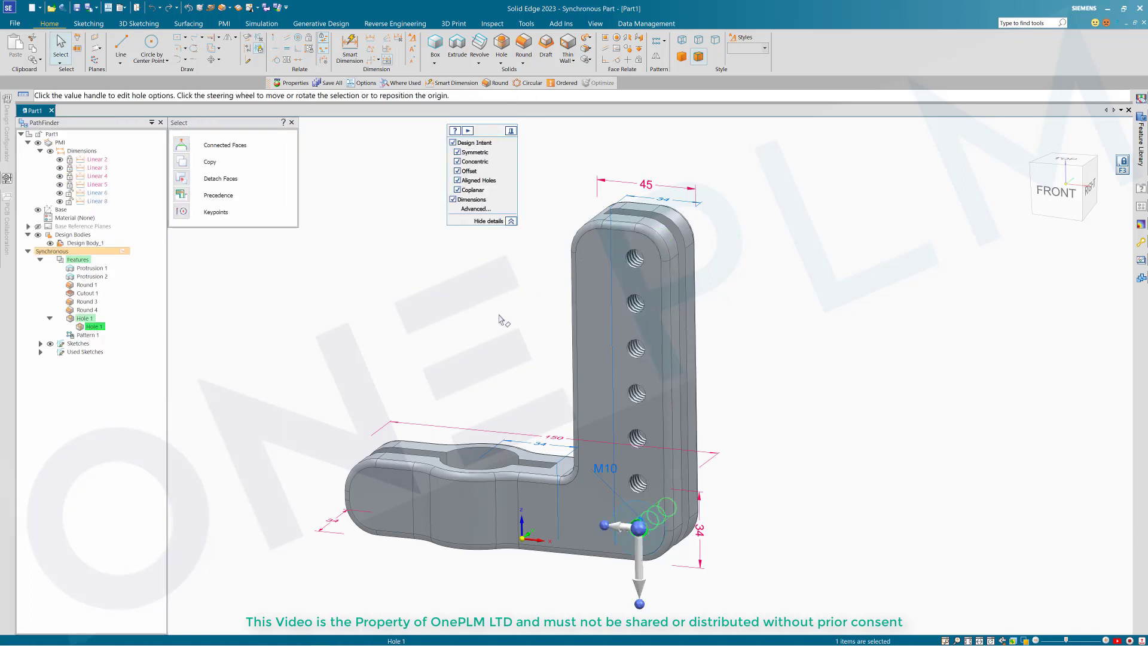
pyautogui.click(601, 472)
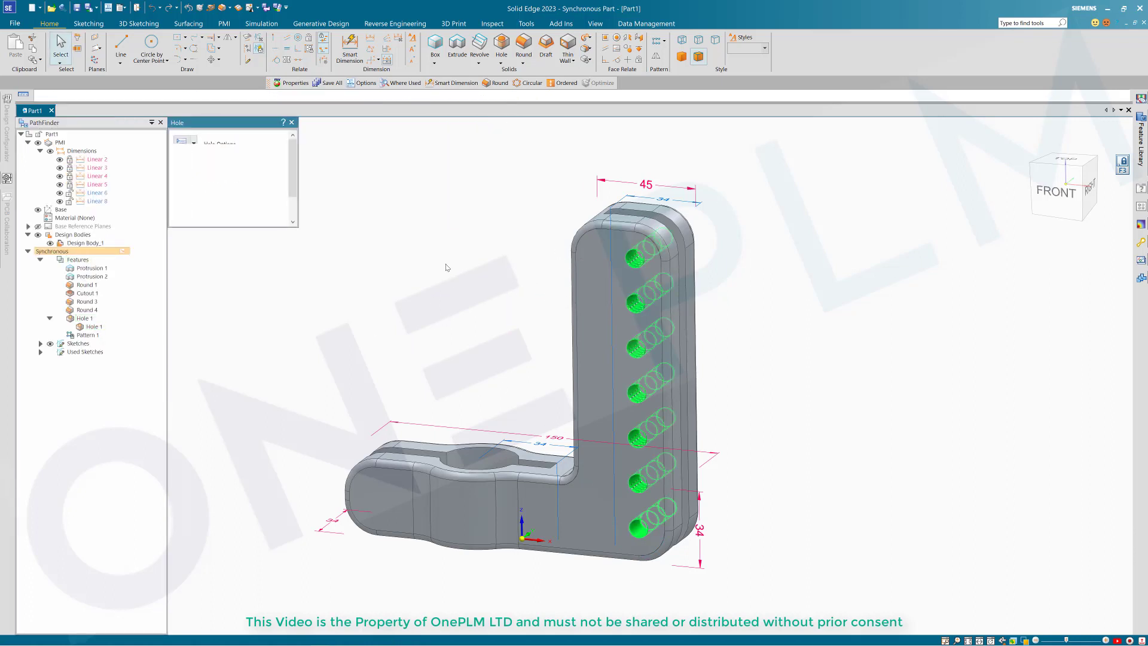
pyautogui.click(194, 144)
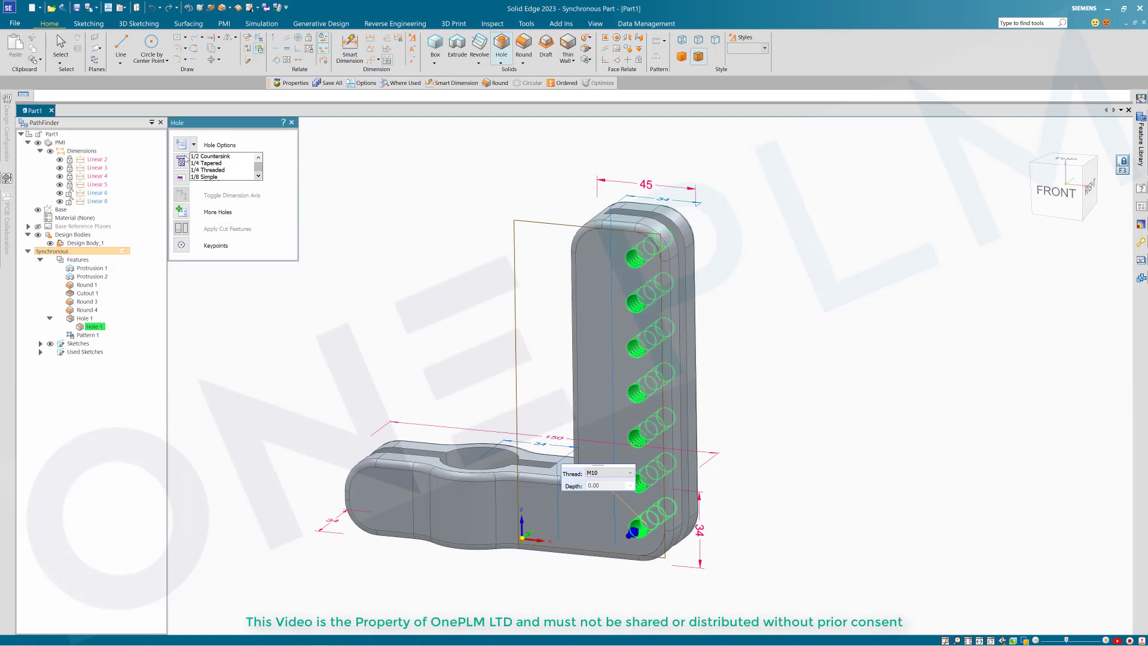
pyautogui.click(180, 144)
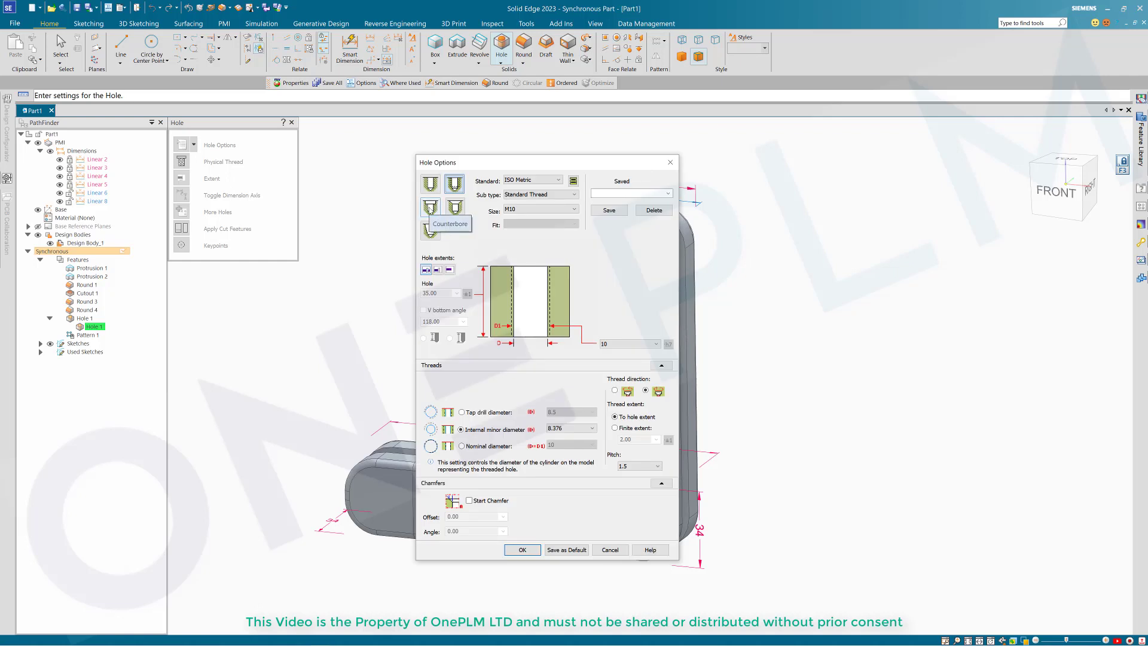
pyautogui.click(431, 184)
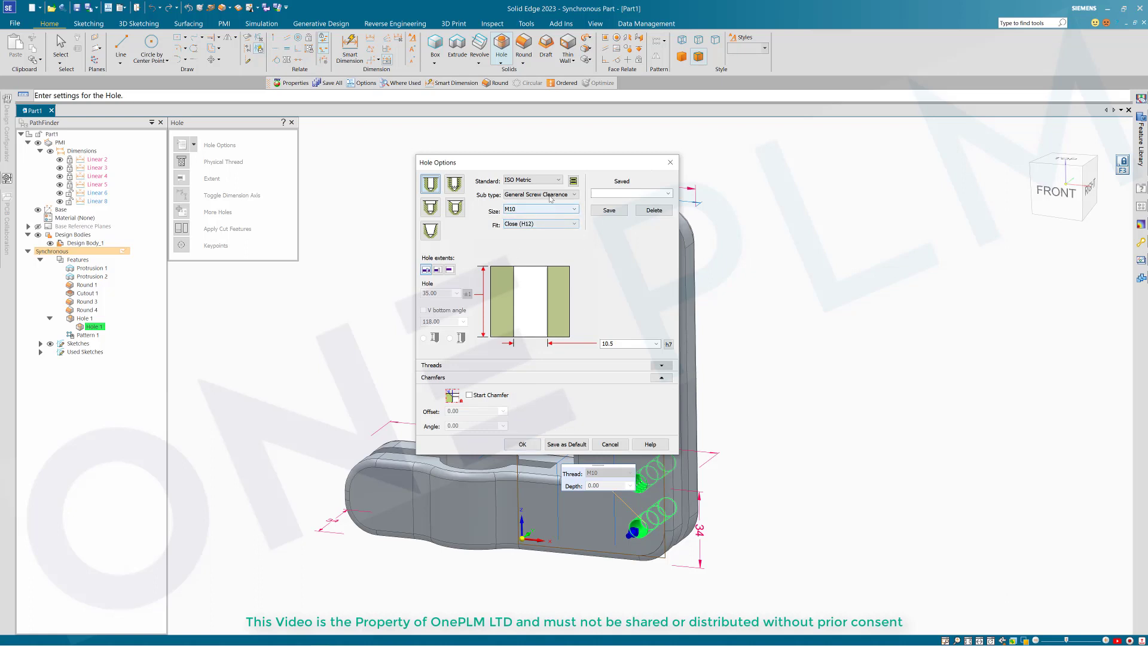
pyautogui.click(521, 445)
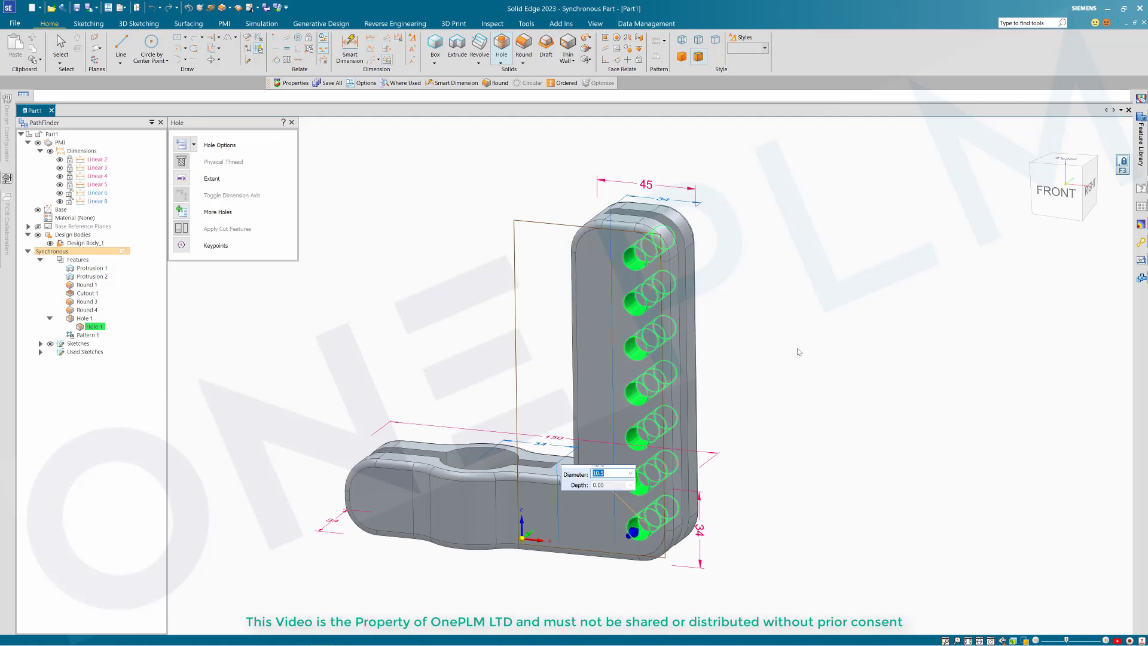
pyautogui.press('Escape')
pyautogui.moveTo(788, 333); pyautogui.dragTo(800, 339, button='middle')
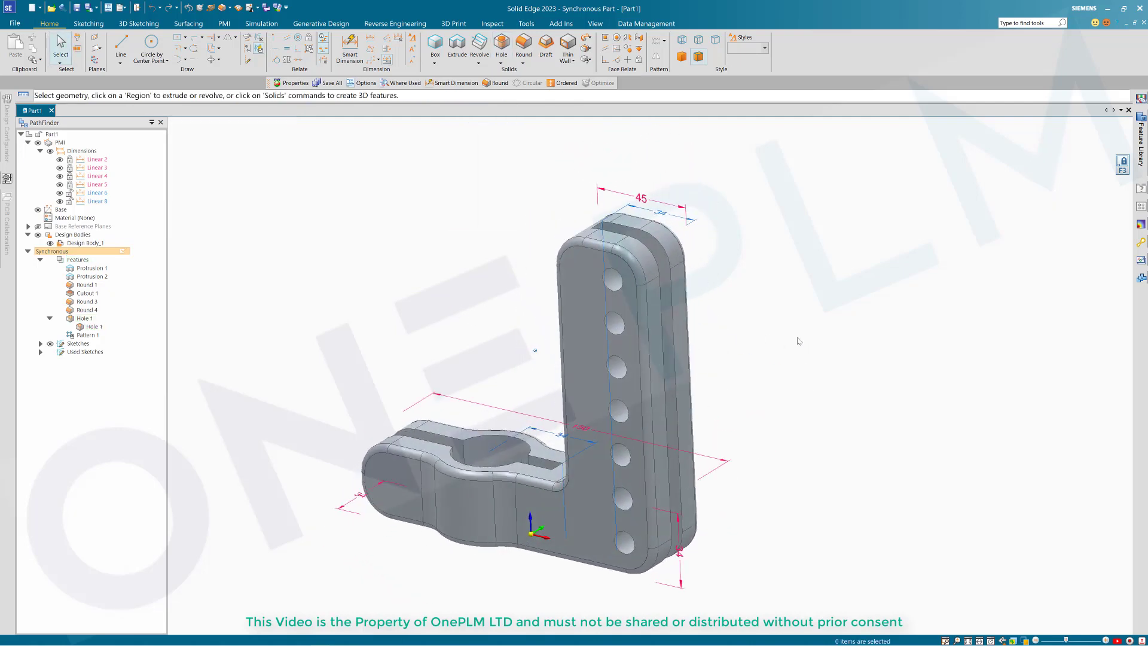
# - Try to rotate the upright with its holes about the lowest hole, with Design Intent switched on and off
pyautogui.moveTo(517, 302); pyautogui.dragTo(804, 319, button='middle')
pyautogui.hotkey('ctrl', 'f')
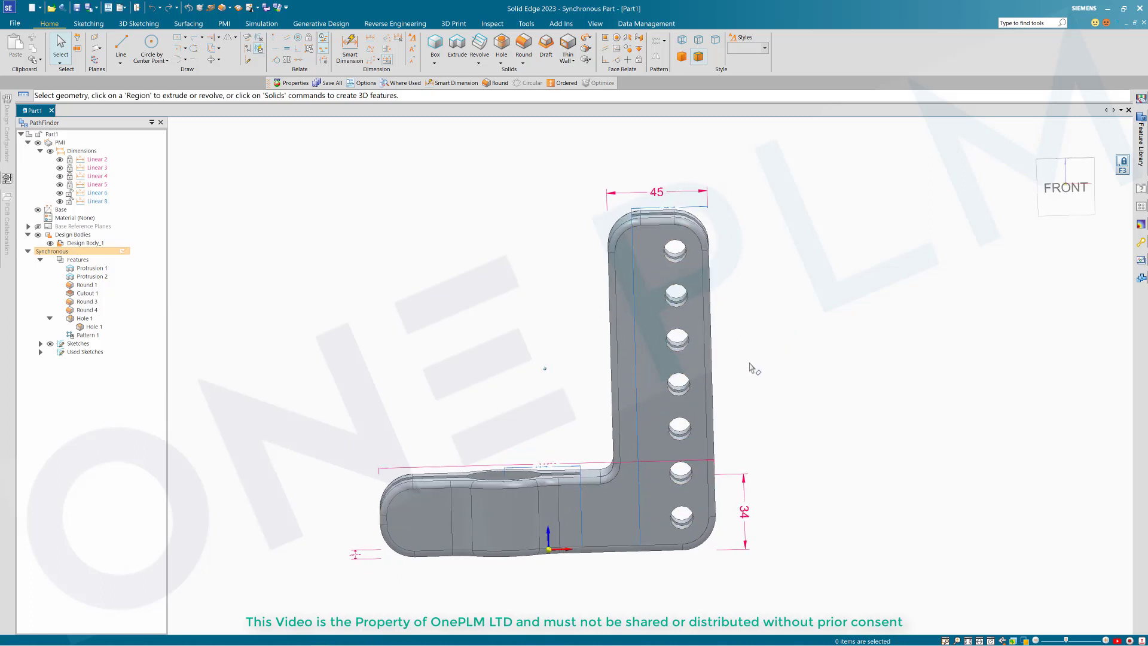
pyautogui.moveTo(763, 260); pyautogui.dragTo(765, 263, button='middle')
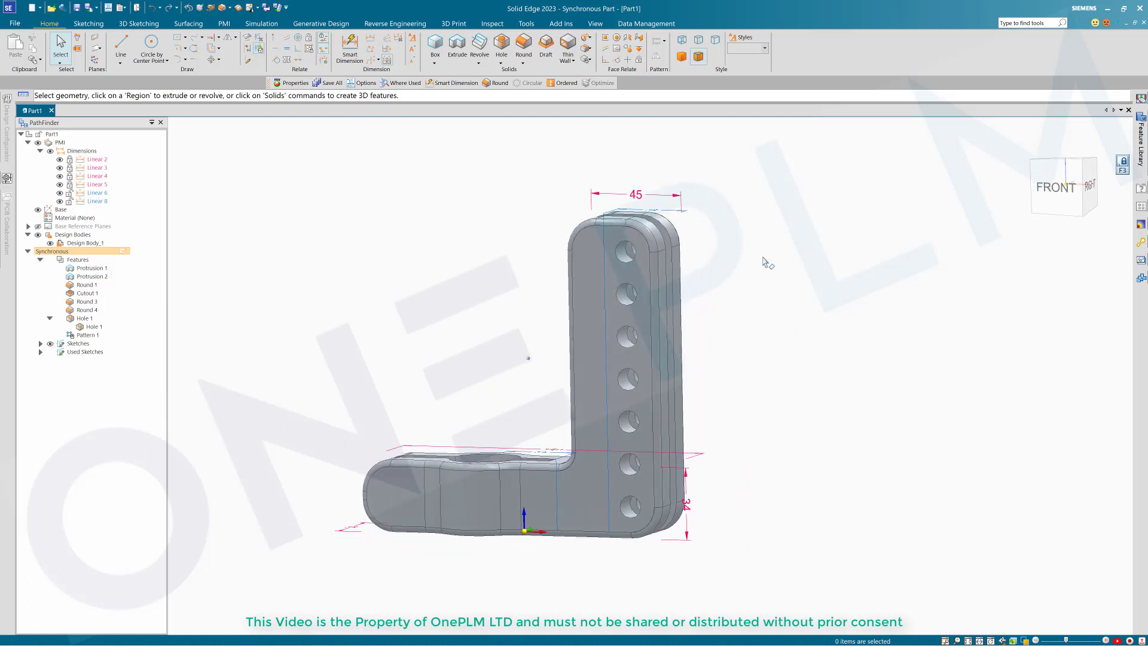
pyautogui.click(1057, 189)
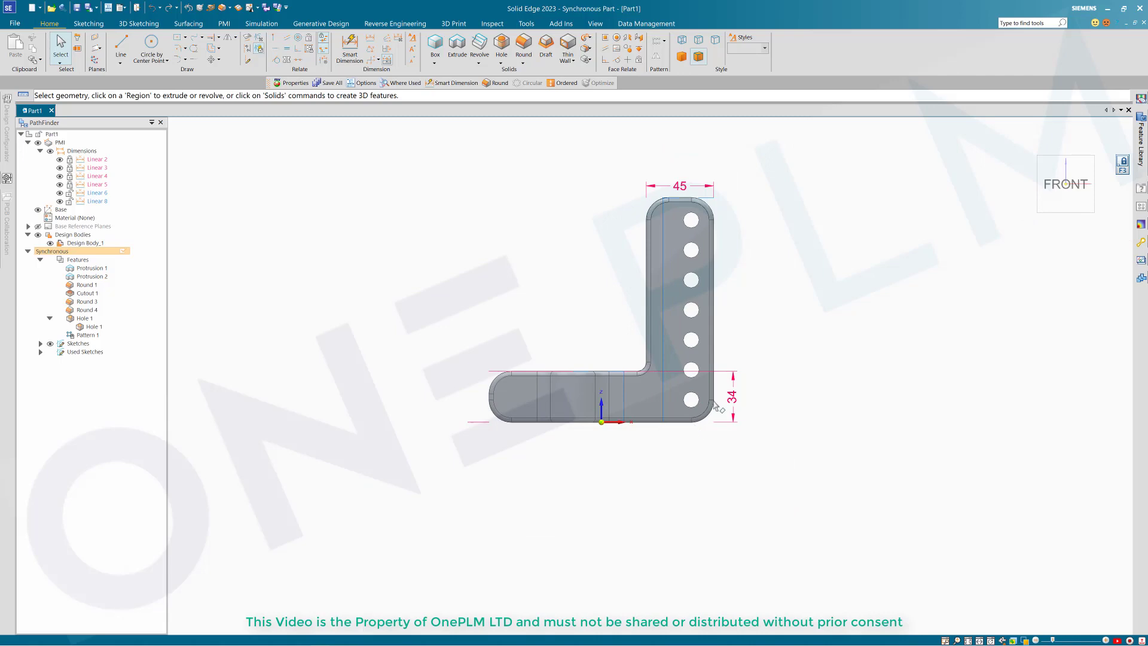
pyautogui.moveTo(753, 442); pyautogui.dragTo(642, 175)
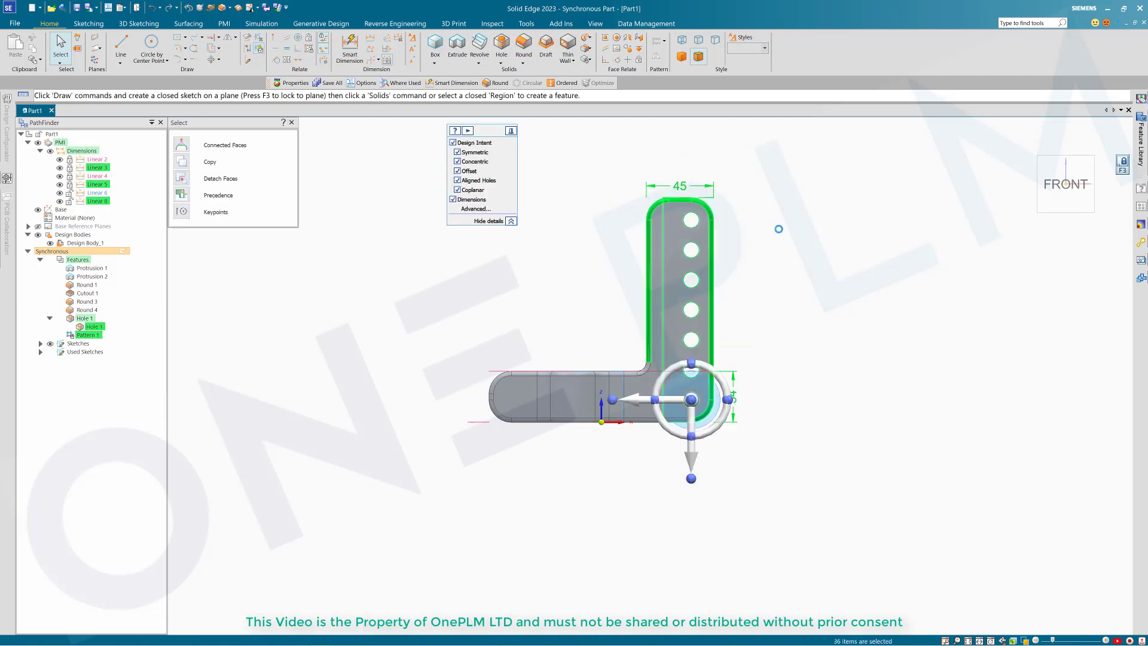
pyautogui.hotkey('ctrl', 'i')
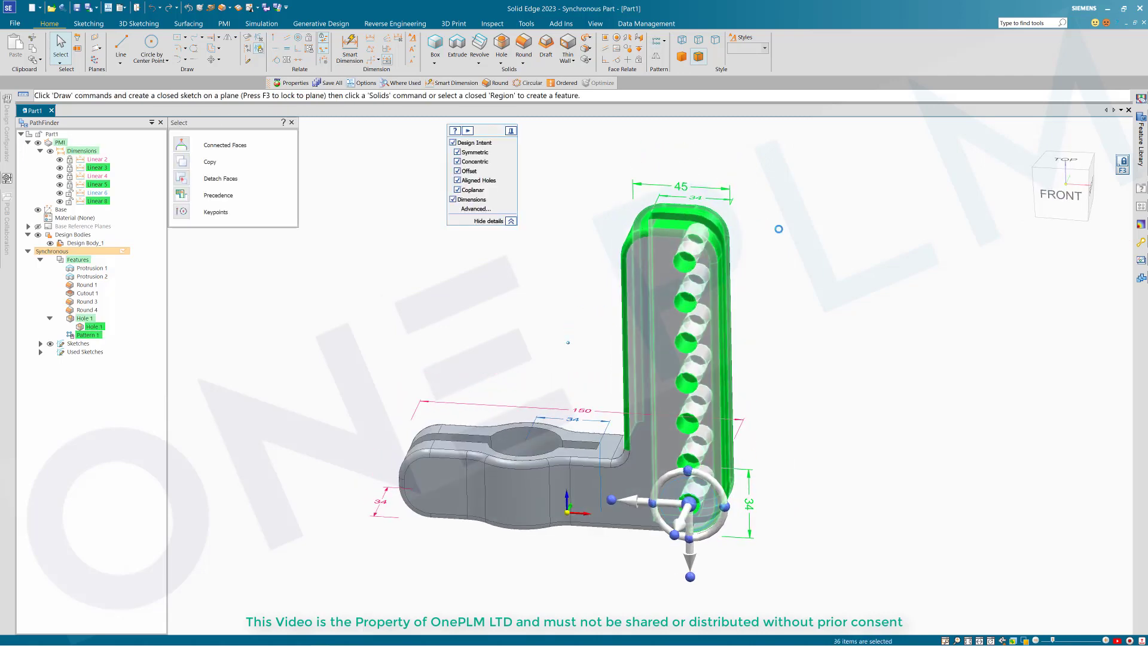
pyautogui.click(721, 475)
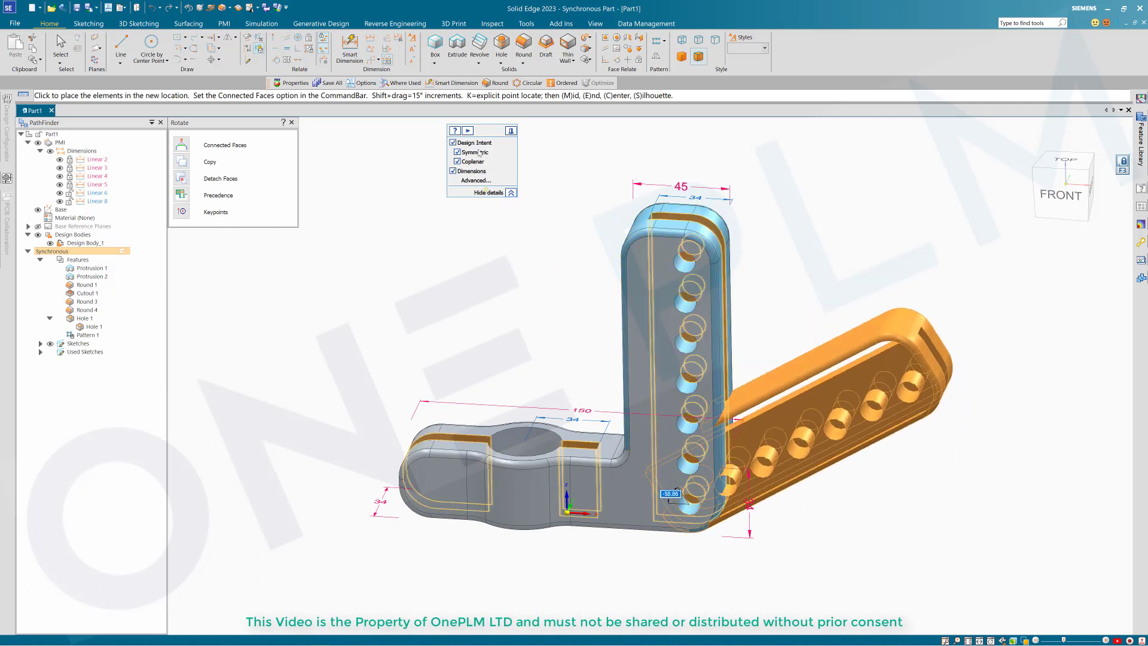
pyautogui.click(457, 152)
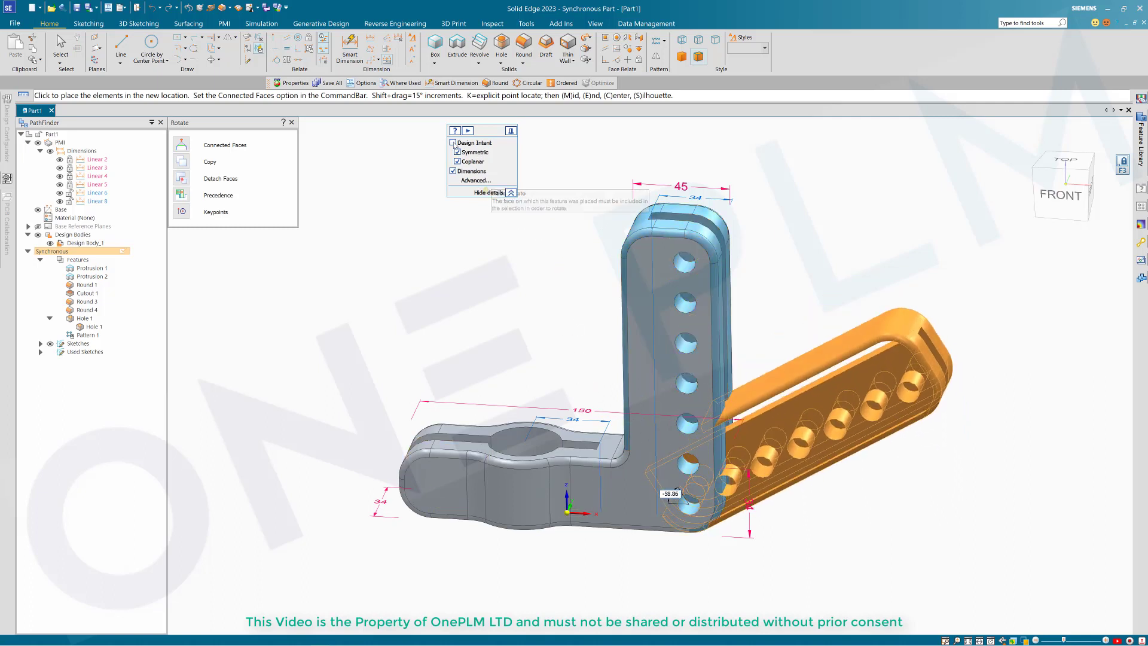
pyautogui.click(453, 142)
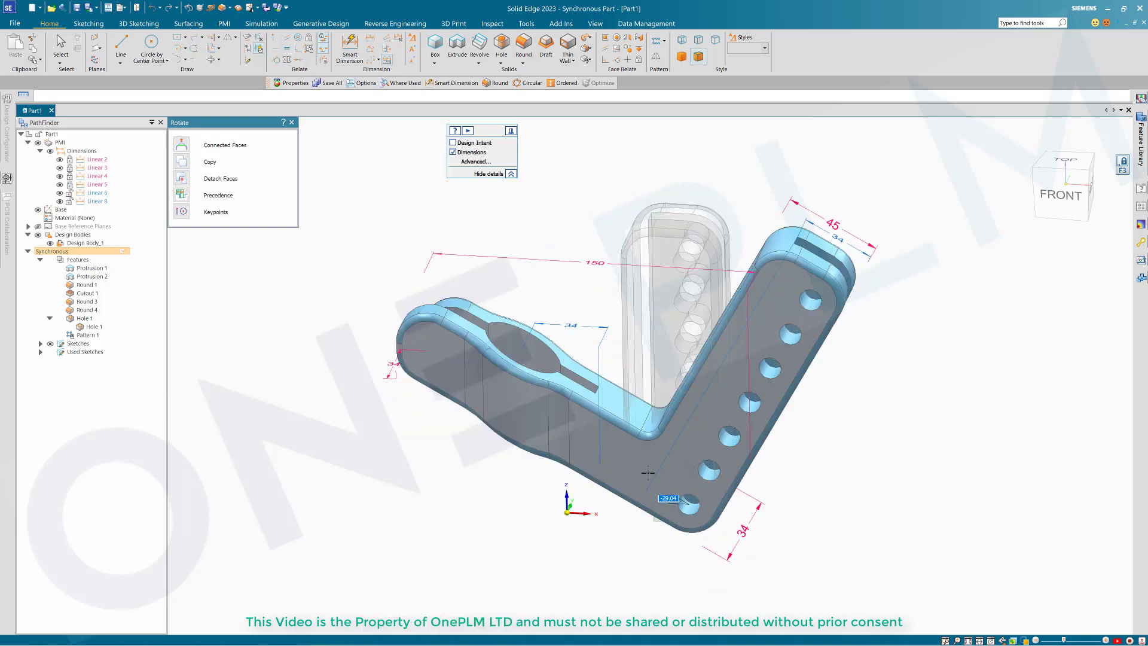
pyautogui.click(453, 143)
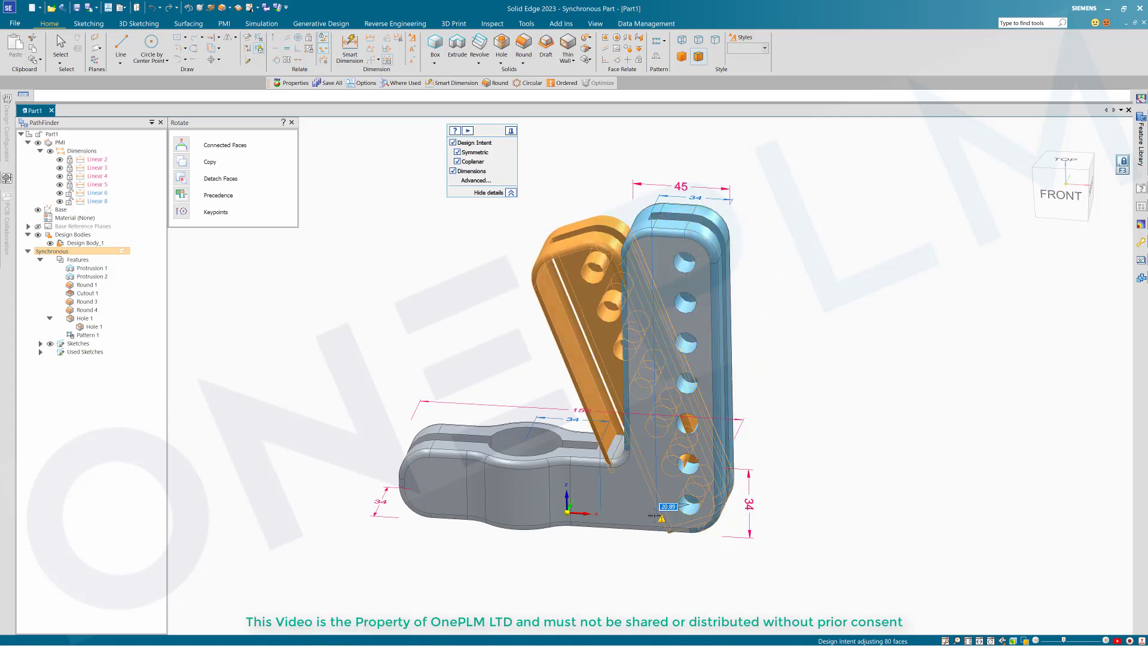
pyautogui.click(659, 515)
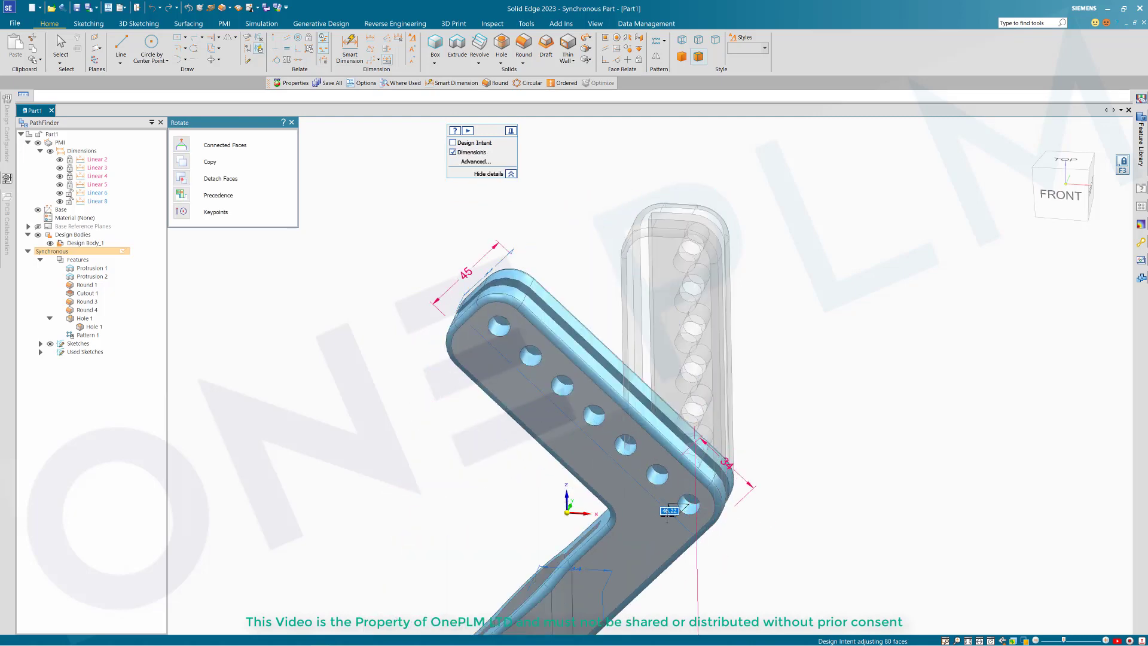
pyautogui.press('Escape')
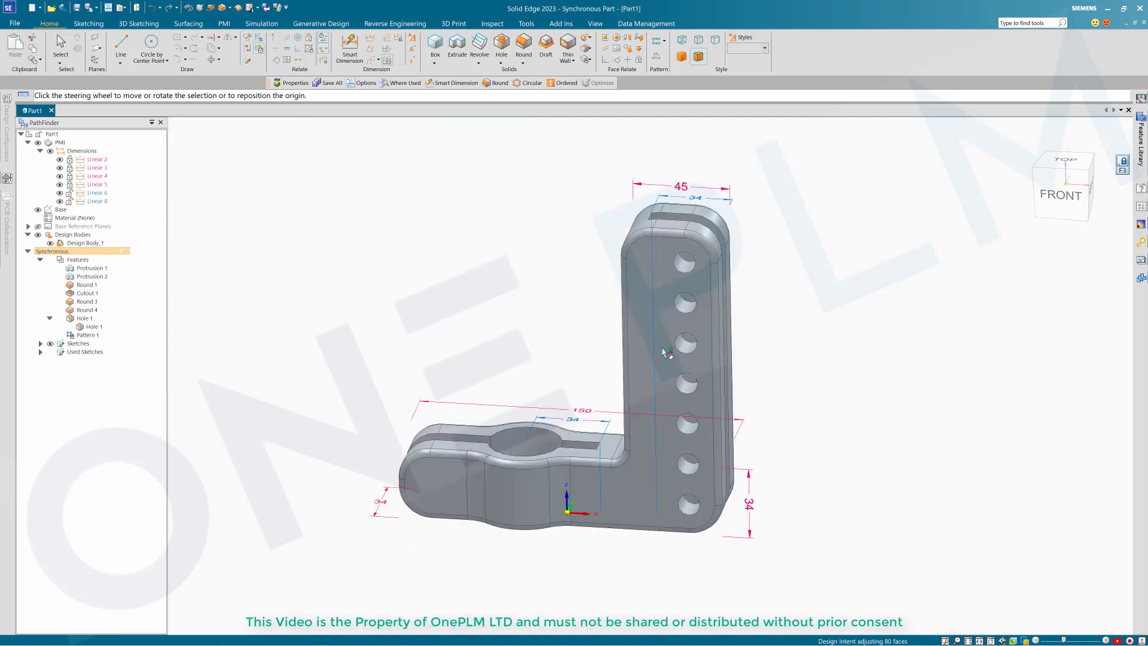
# - Rotate the upright with its holes slightly towards the arm about the lowest hole, with Dimensions excluded from the Design Intent rules
pyautogui.click(663, 353)
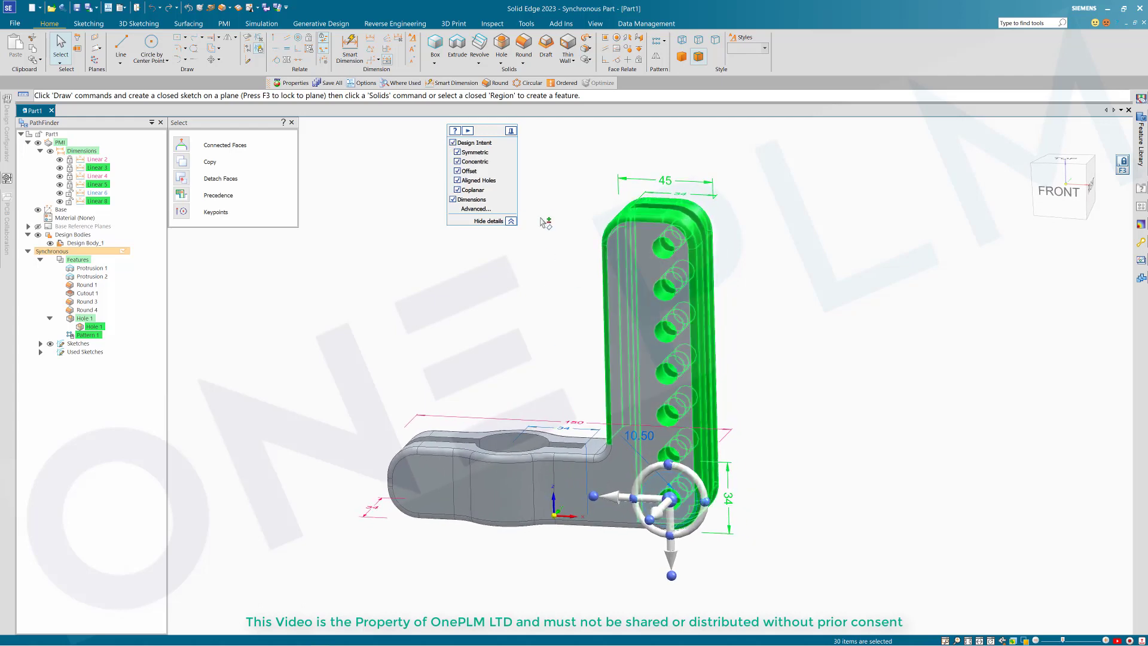
pyautogui.moveTo(543, 223); pyautogui.dragTo(556, 336, button='middle')
pyautogui.click(627, 476)
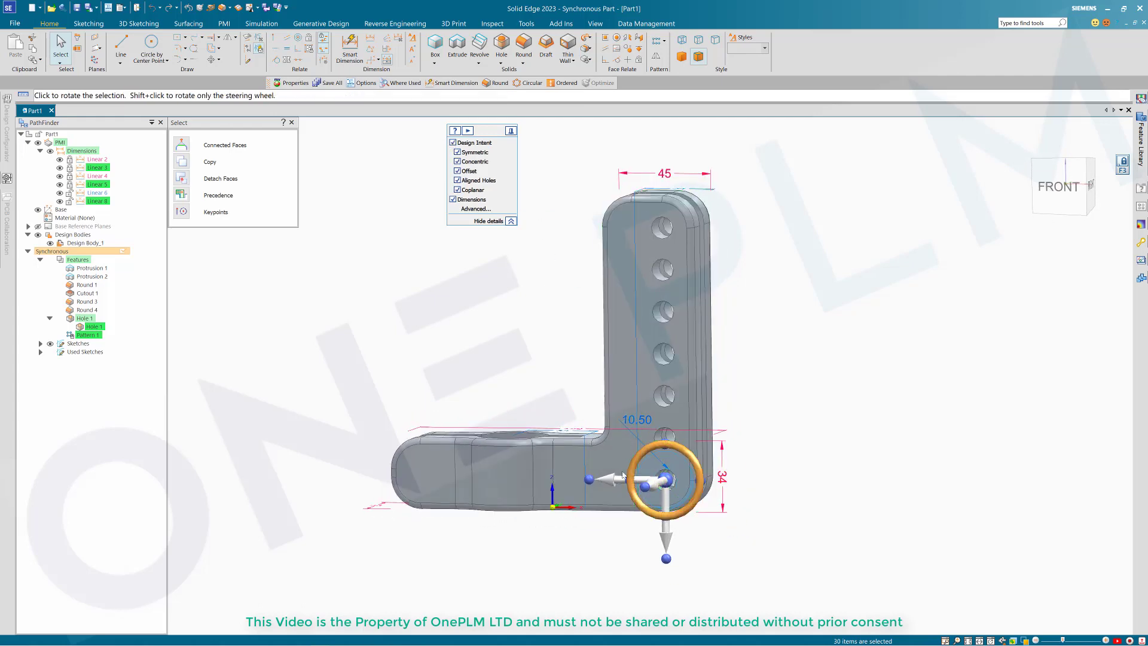
pyautogui.click(623, 475)
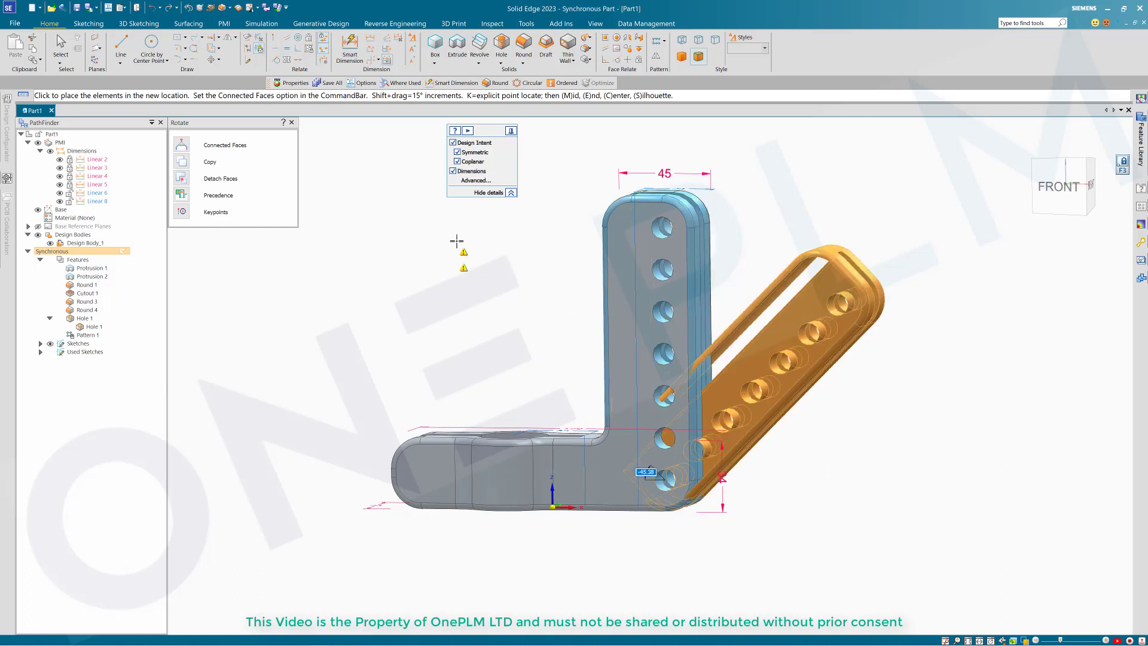
pyautogui.click(453, 172)
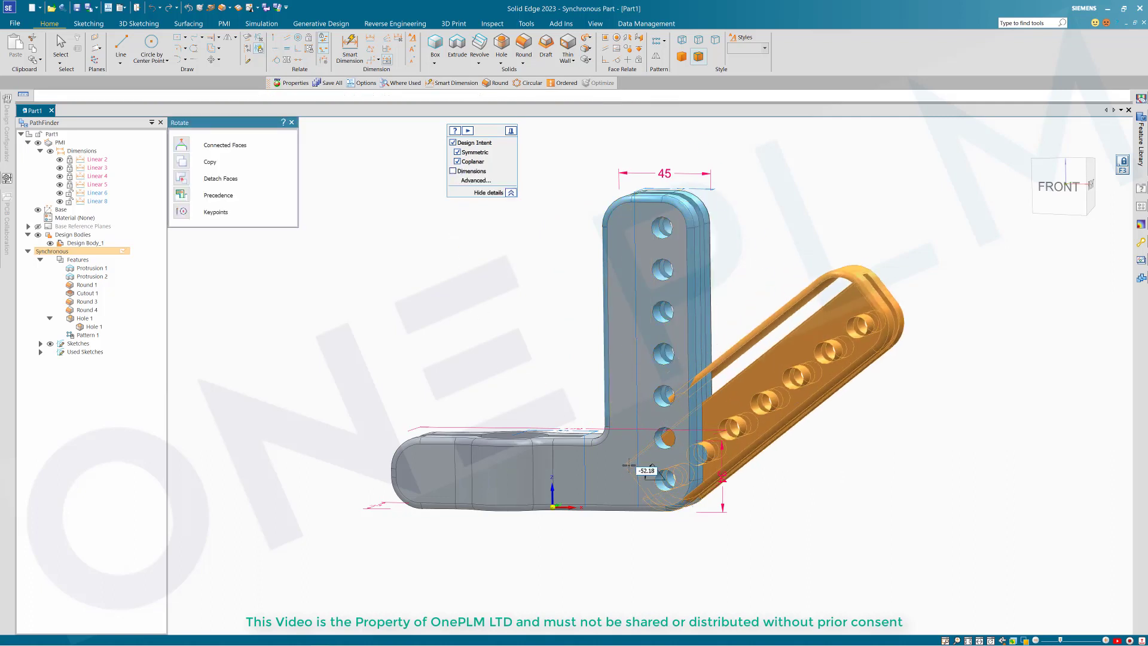
pyautogui.click(626, 507)
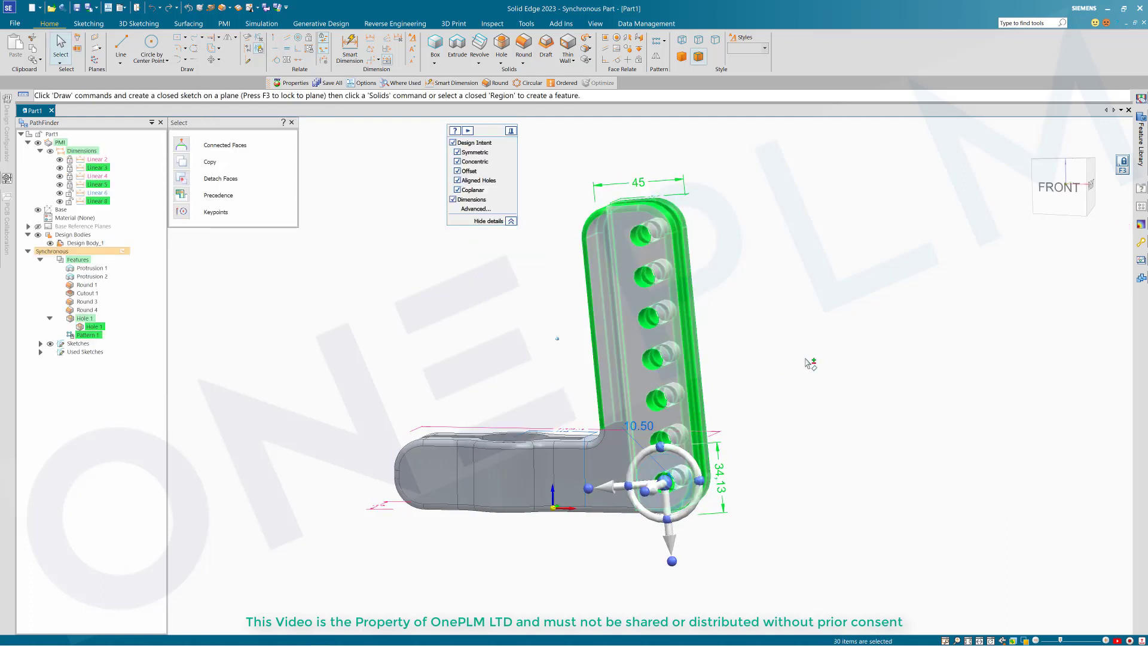
pyautogui.press('Escape')
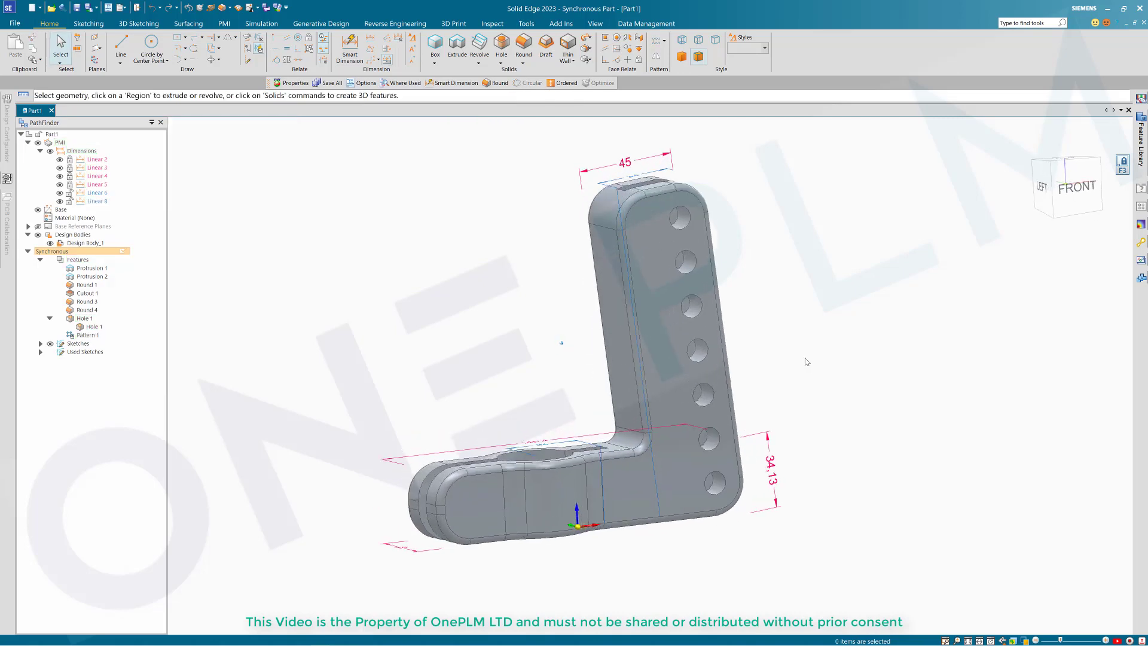
pyautogui.moveTo(807, 362); pyautogui.dragTo(780, 419, button='middle')
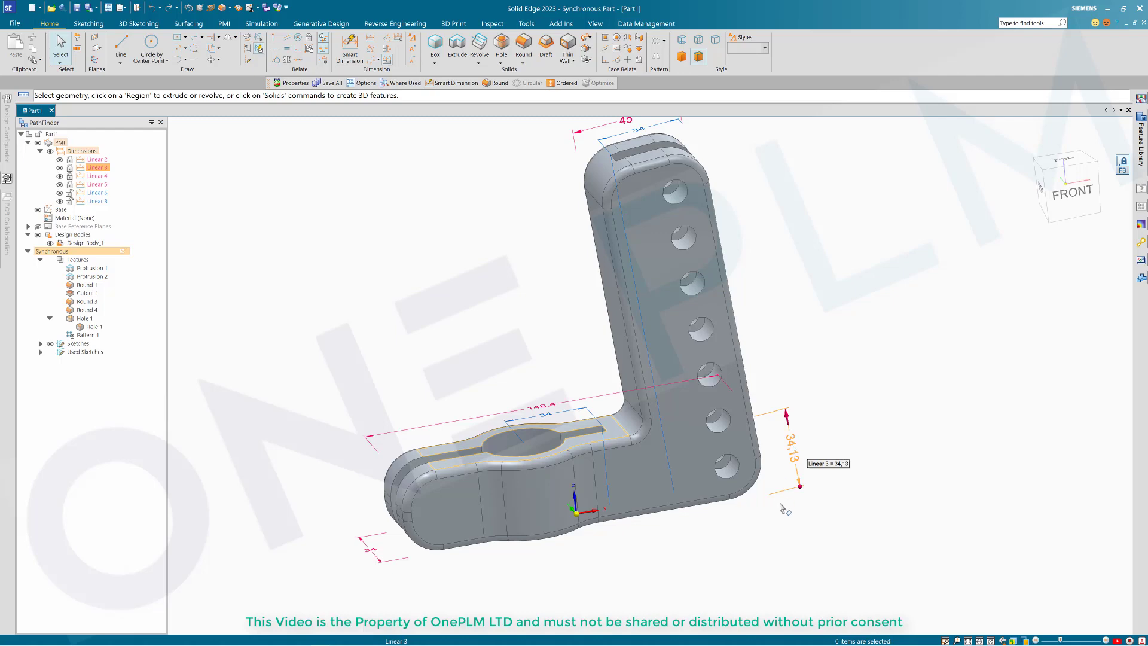
pyautogui.moveTo(843, 440); pyautogui.dragTo(601, 452, button='middle')
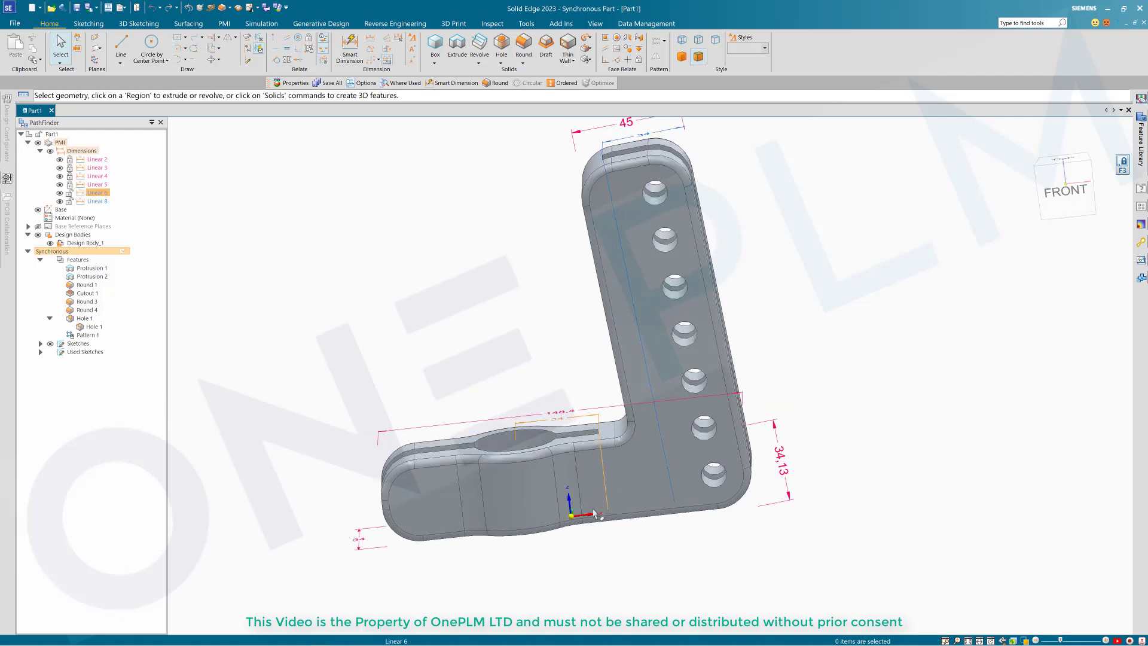
pyautogui.moveTo(595, 515); pyautogui.dragTo(843, 385, button='middle')
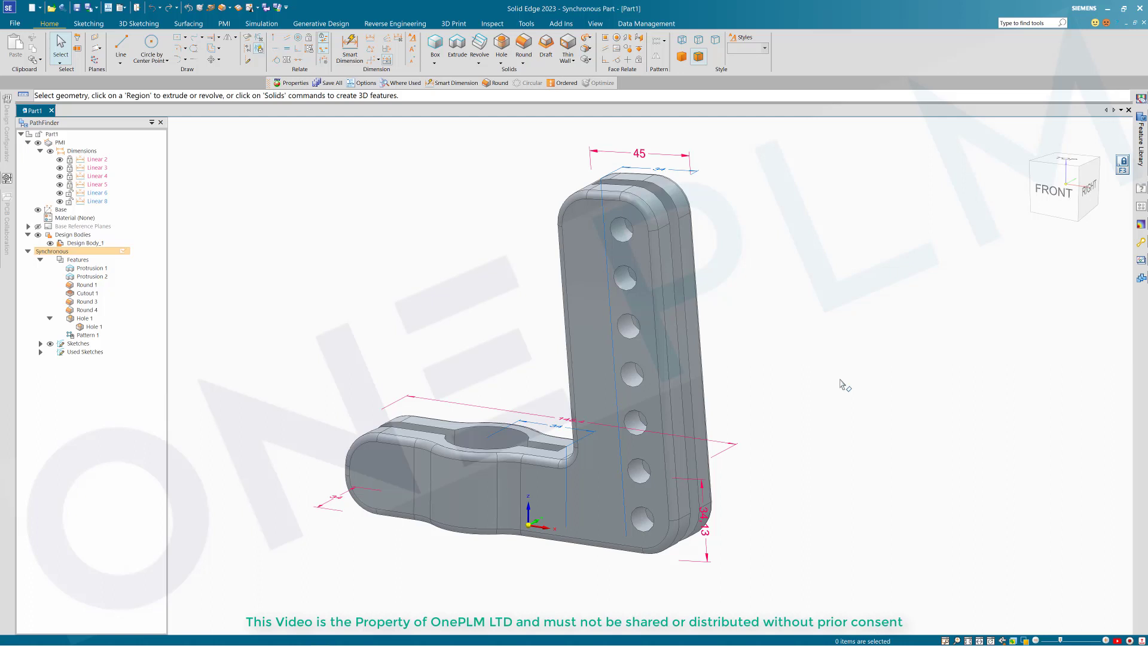
# - Create a new part document from the OnePLM part template and switch it to the Ordered environment
pyautogui.hotkey('ctrl', 'n')
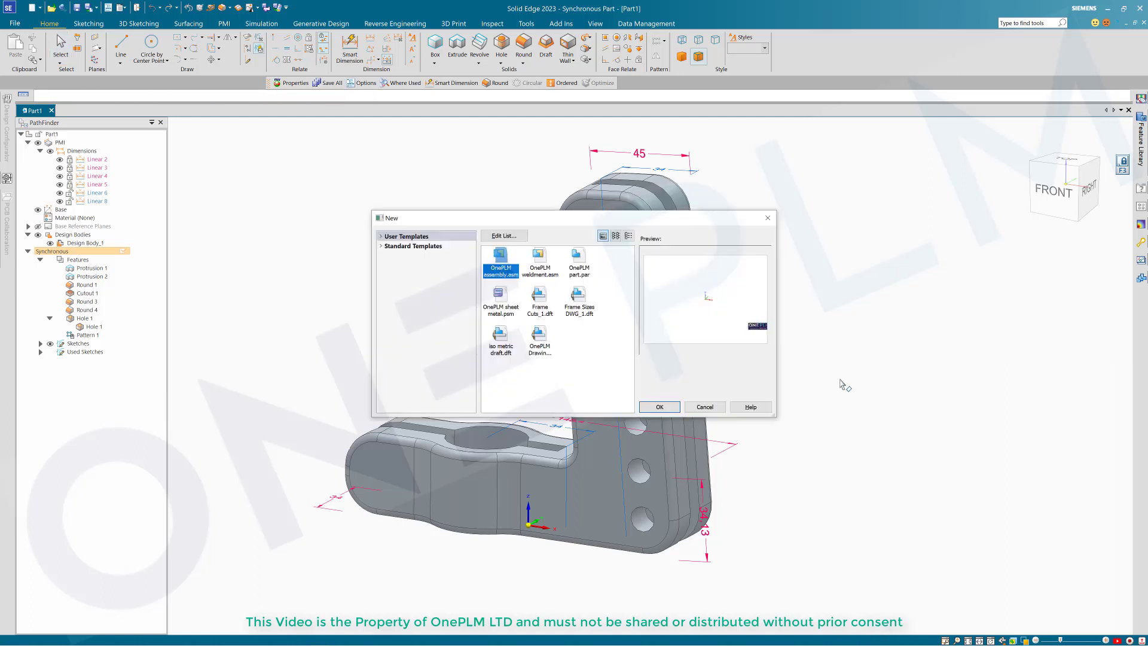
pyautogui.click(660, 407)
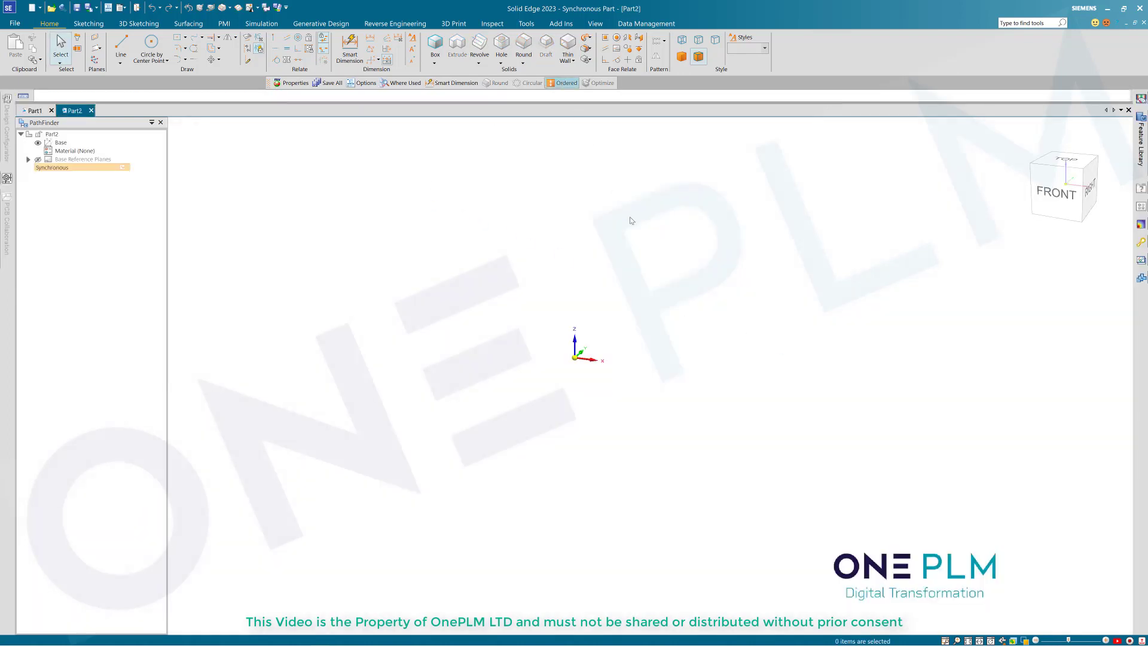
pyautogui.click(562, 83)
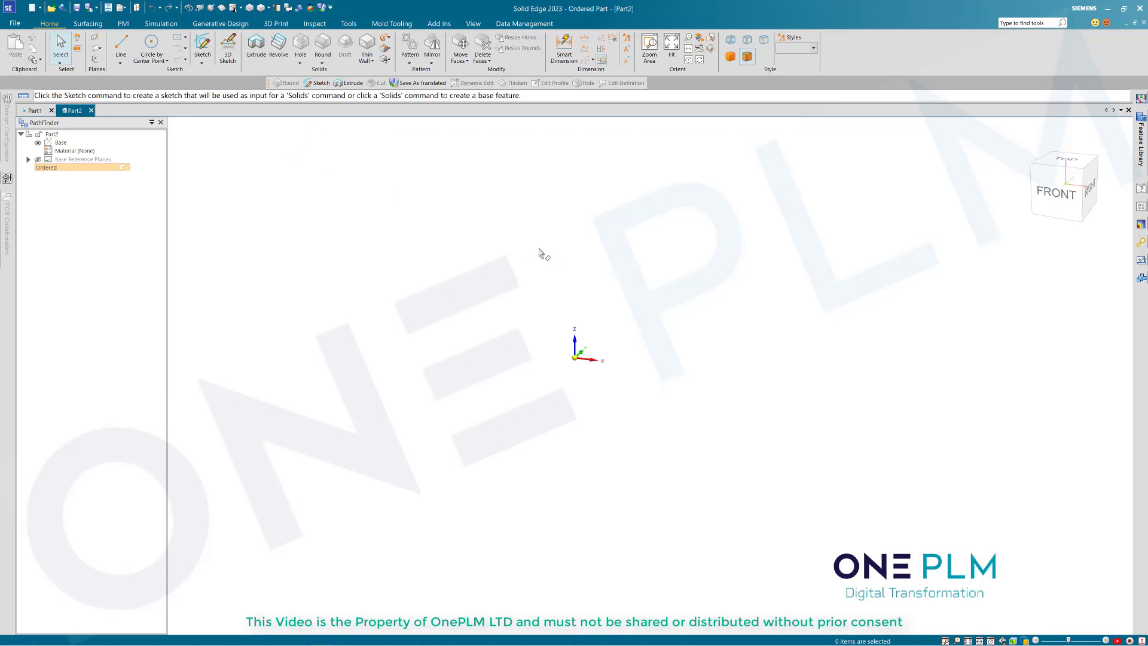
# - Start an Extrude on the Top (xy) plane and sketch a 50 mm diameter circle centred on the origin
pyautogui.click(256, 44)
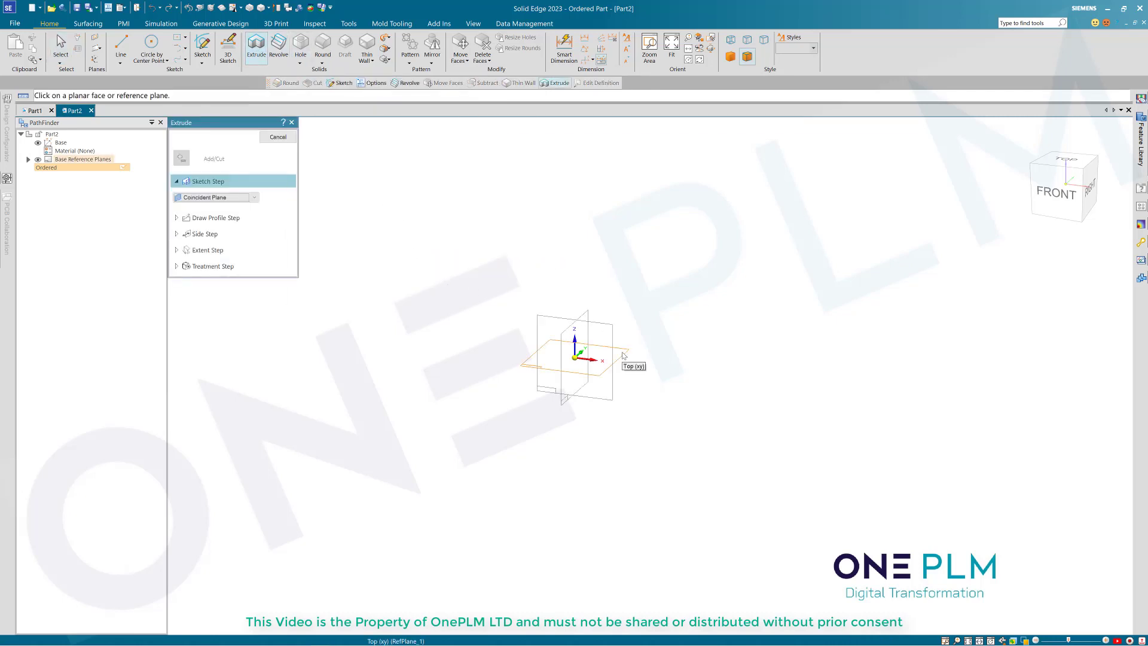
pyautogui.click(622, 356)
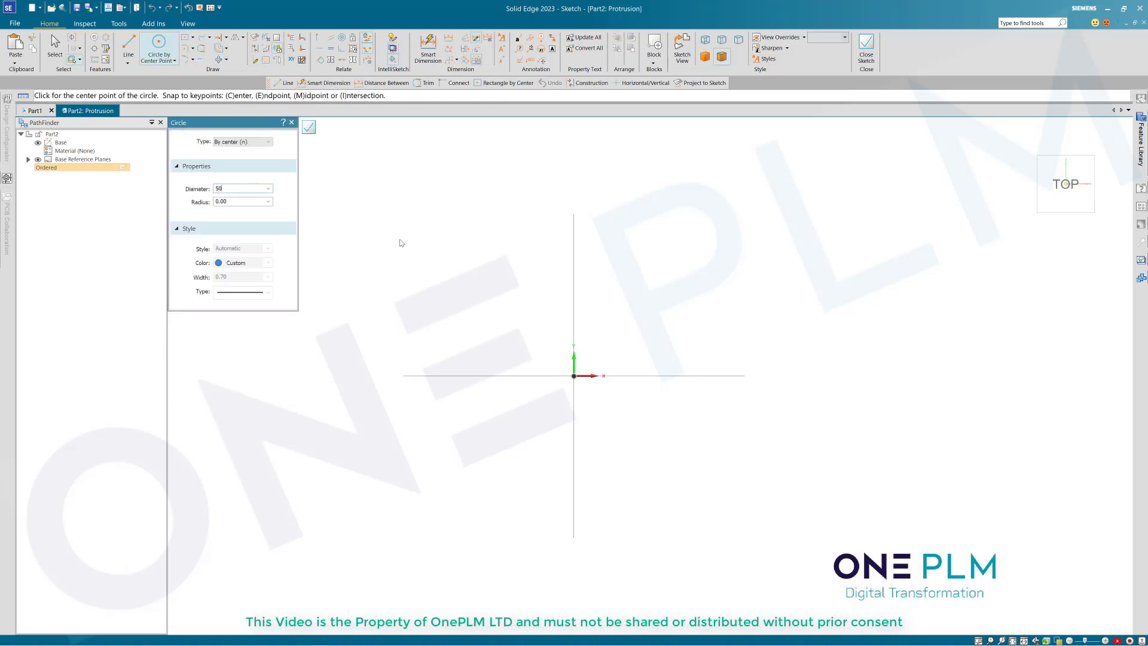
pyautogui.press('Return')
pyautogui.click(573, 376)
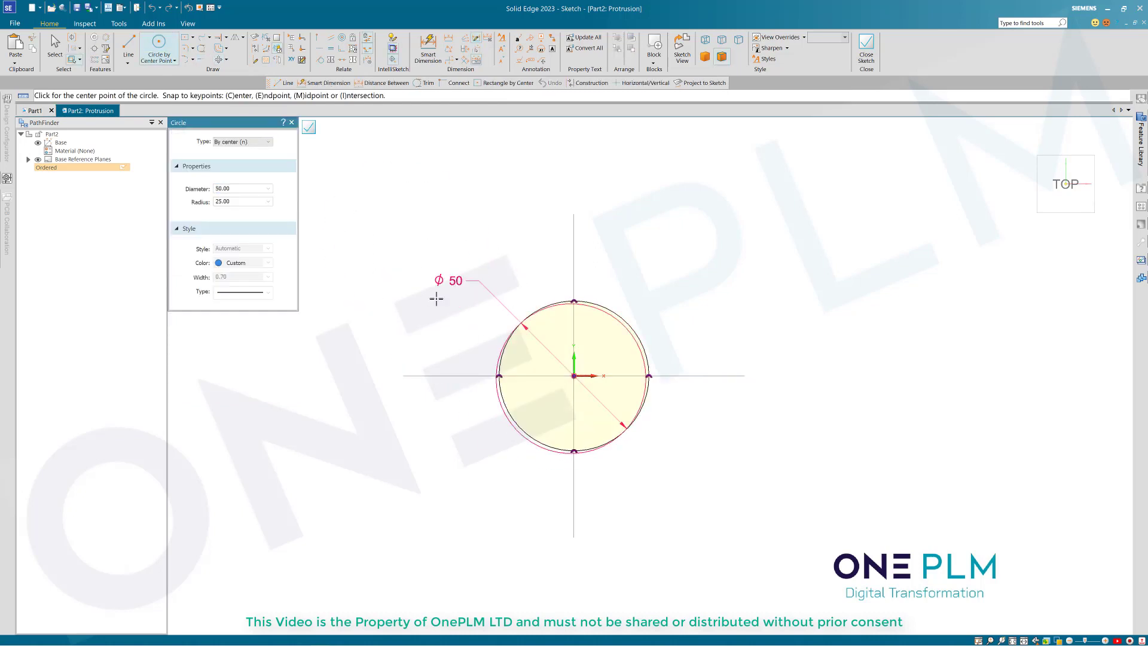
# - Sketch a 150 by 34 mm centre rectangle across the circle, with its centre on the horizontal axis right of the origin
pyautogui.click(186, 37)
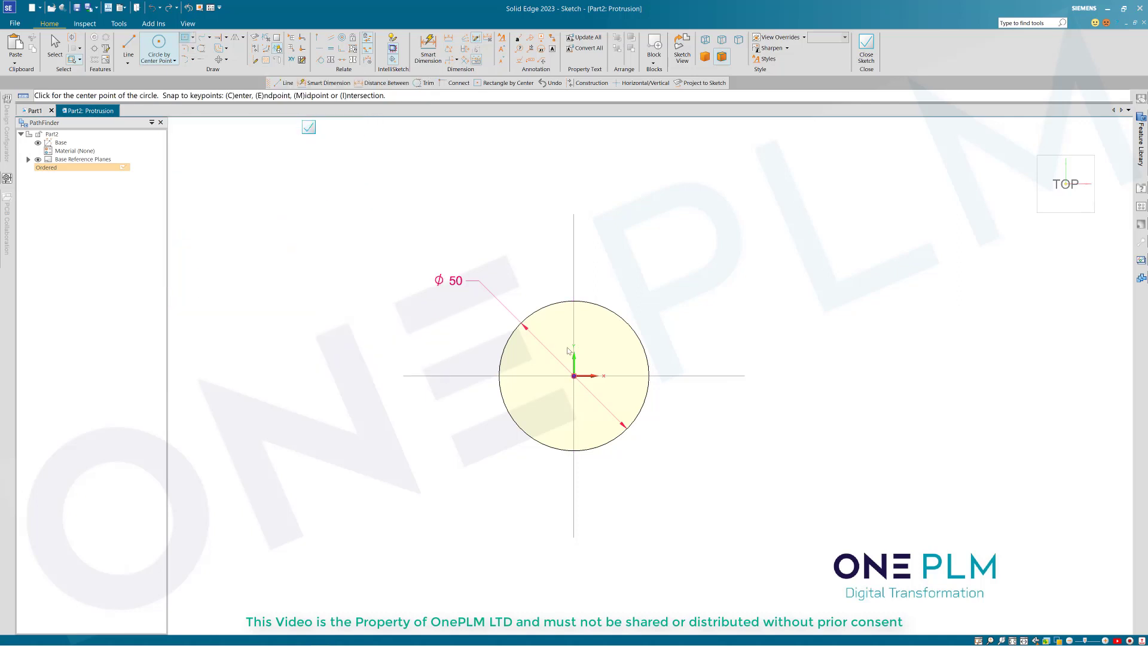
pyautogui.click(628, 376)
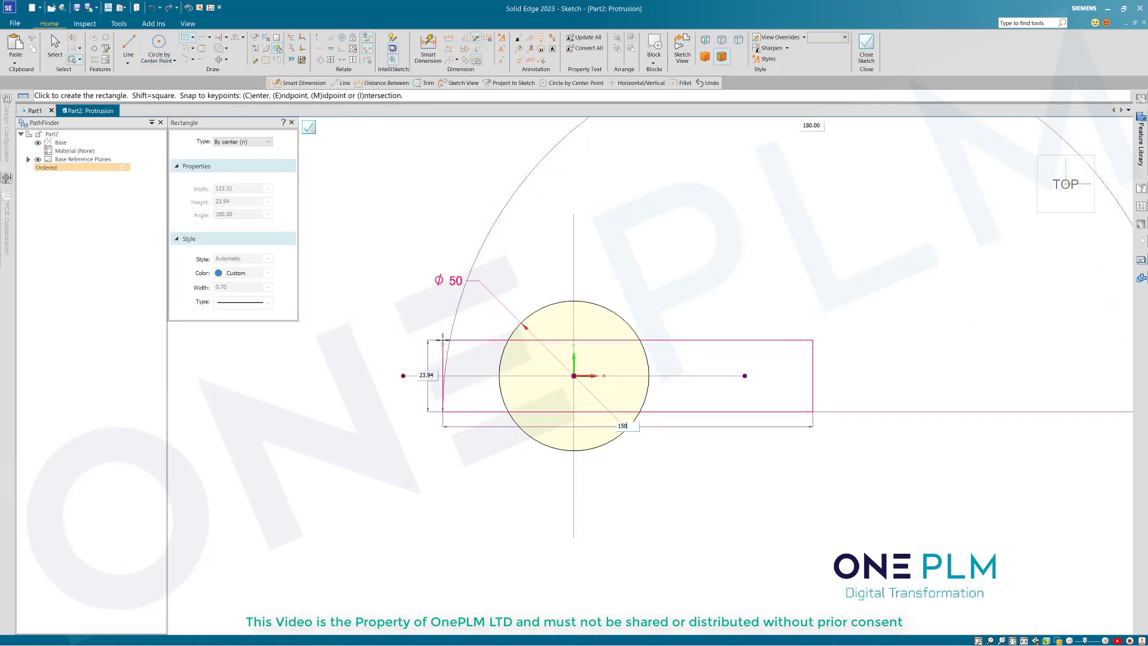
pyautogui.press('Tab')
pyautogui.write('34')
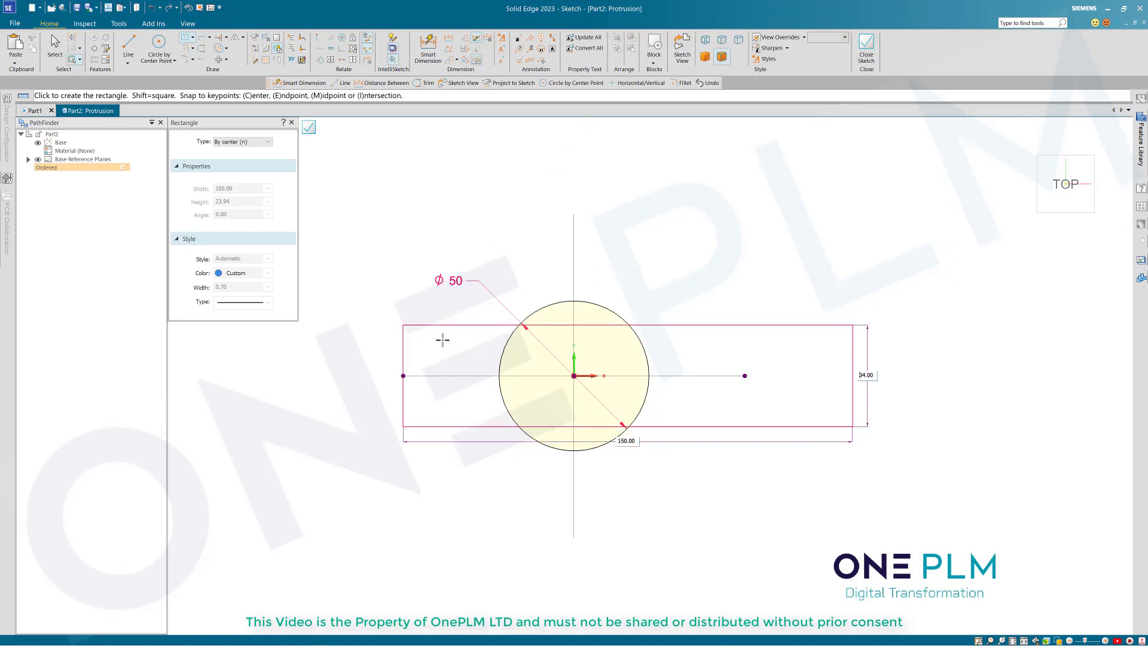
pyautogui.press('Return')
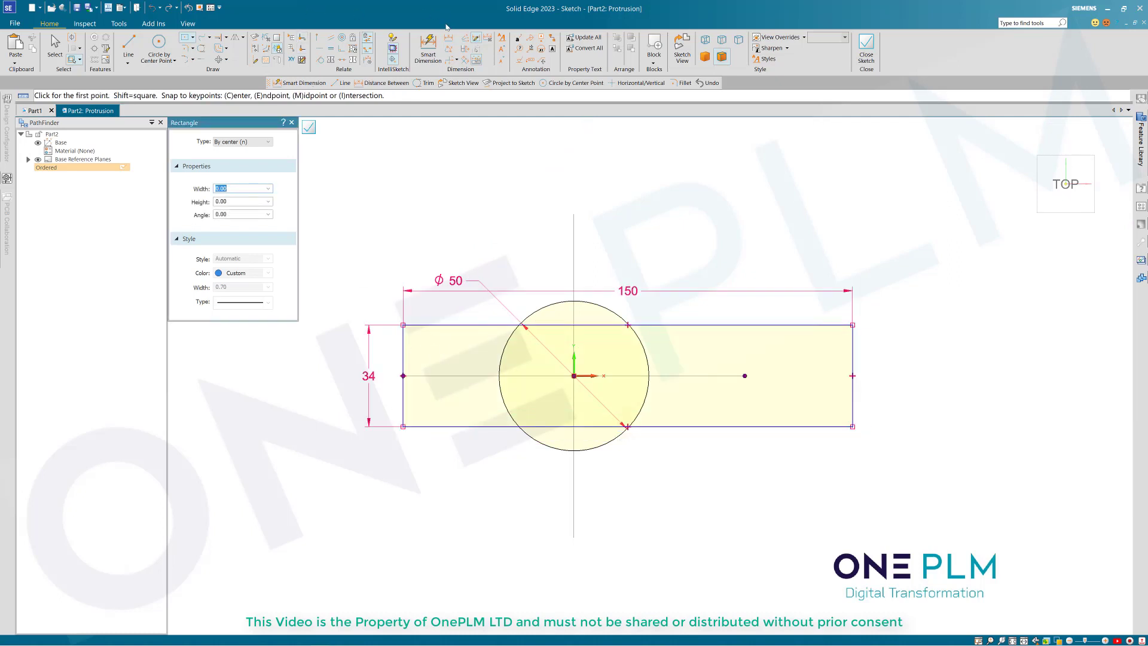
# - Dimension the distance from the rectangle's left short edge to the vertical axis and set it to 50 mm
pyautogui.click(448, 38)
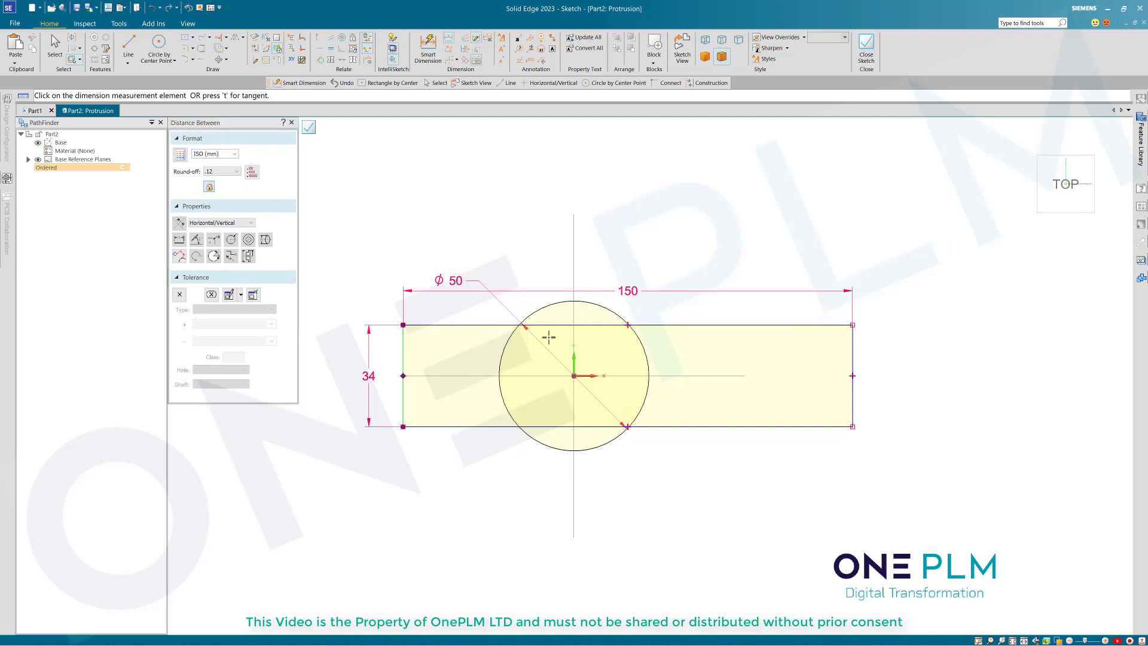
pyautogui.click(574, 336)
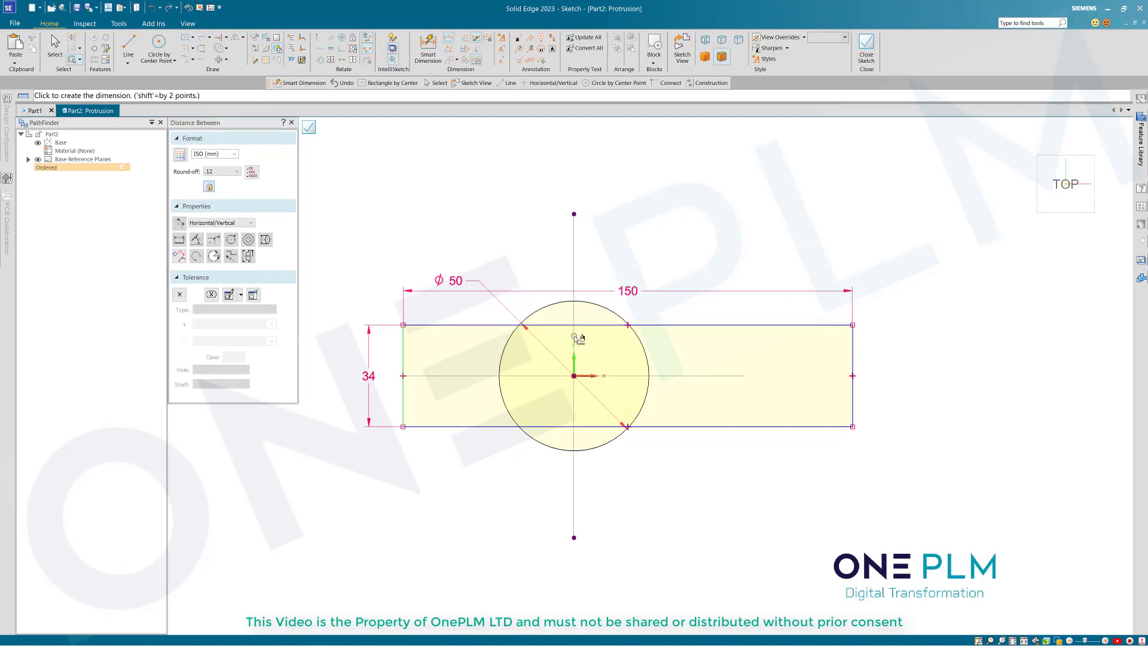
pyautogui.click(531, 256)
pyautogui.write('5')
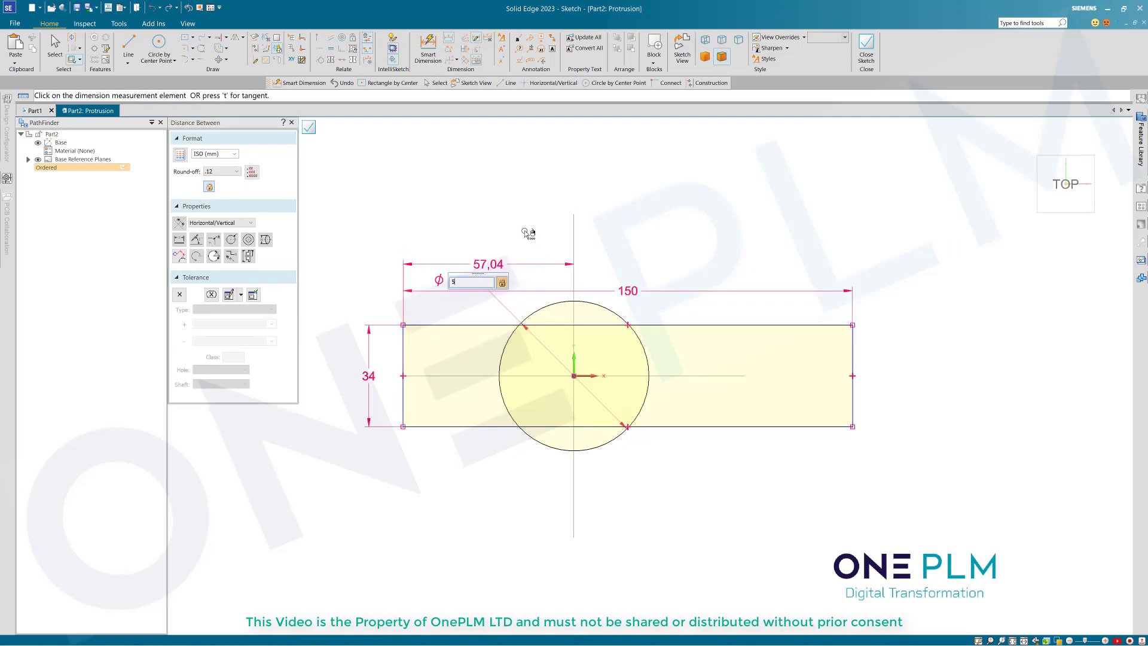
pyautogui.write('0')
pyautogui.press('Return')
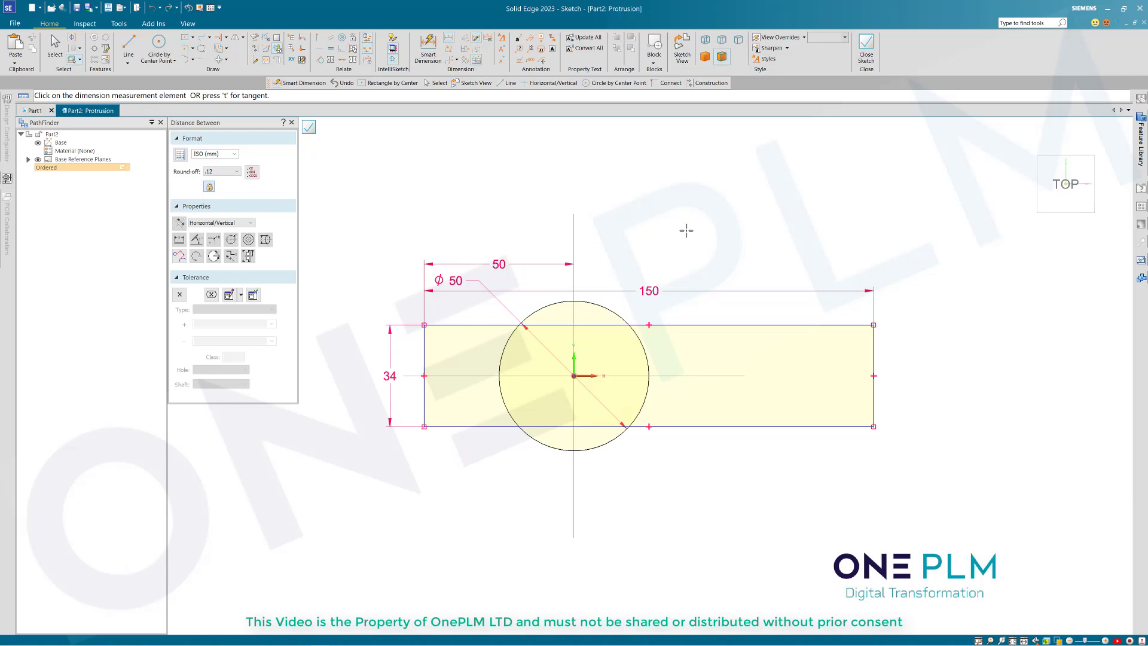
pyautogui.press('Escape')
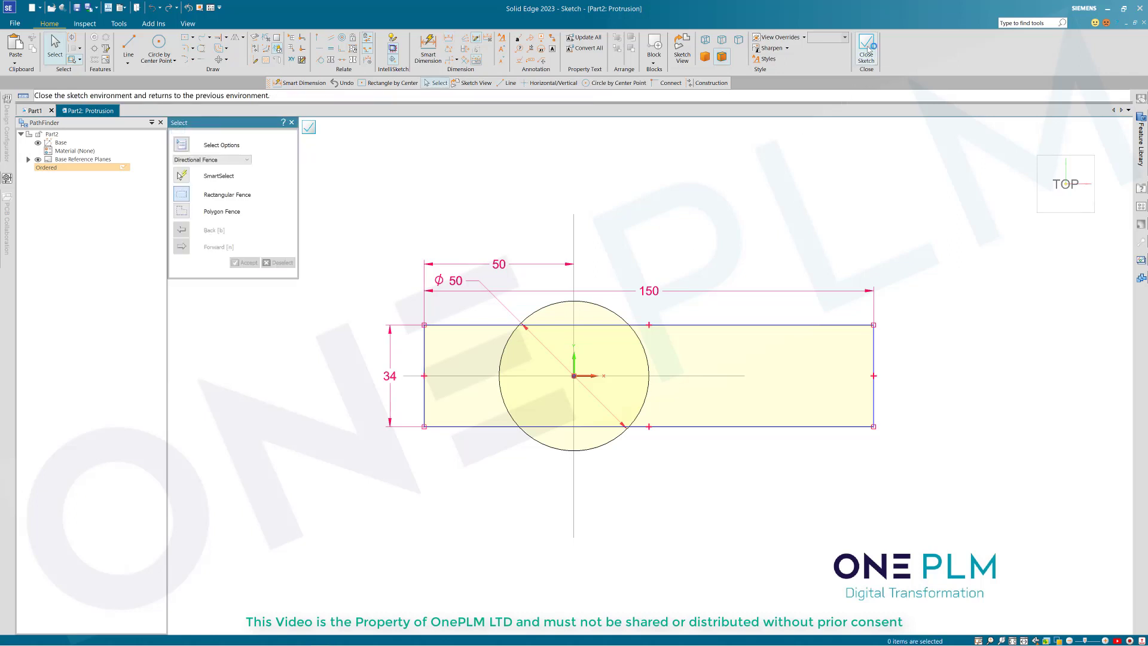
# - Close the sketch and extrude the circle-and-rectangle profile 34 mm upward, finishing the extrusion
pyautogui.click(867, 44)
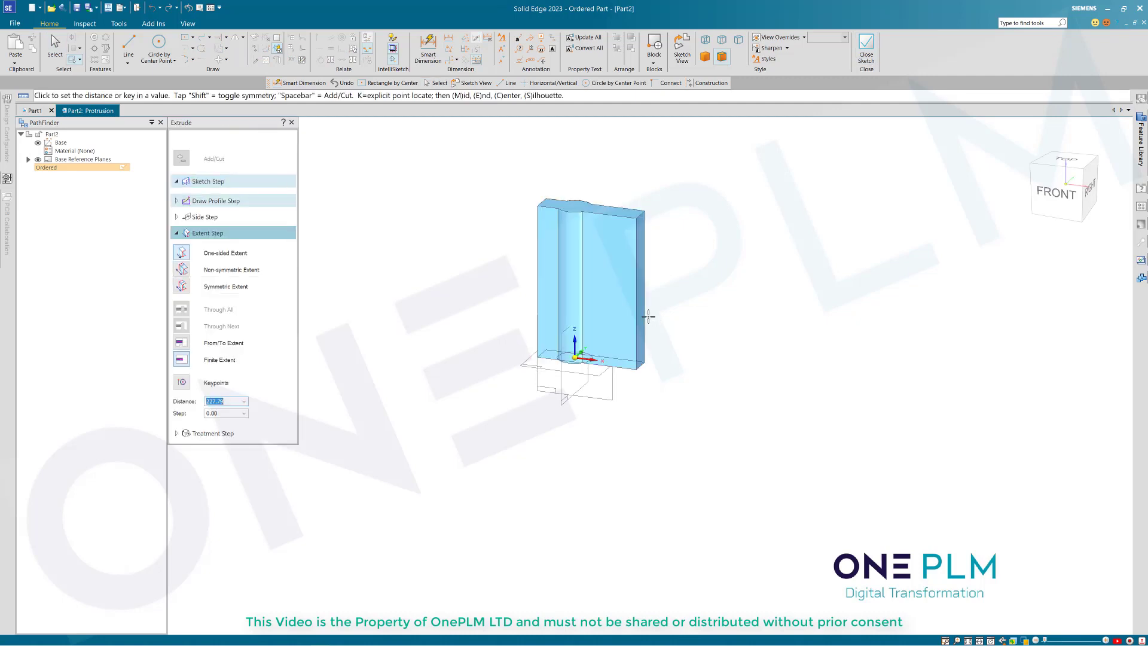
pyautogui.scroll(5, 641, 313)
pyautogui.scroll(-4, 571, 373)
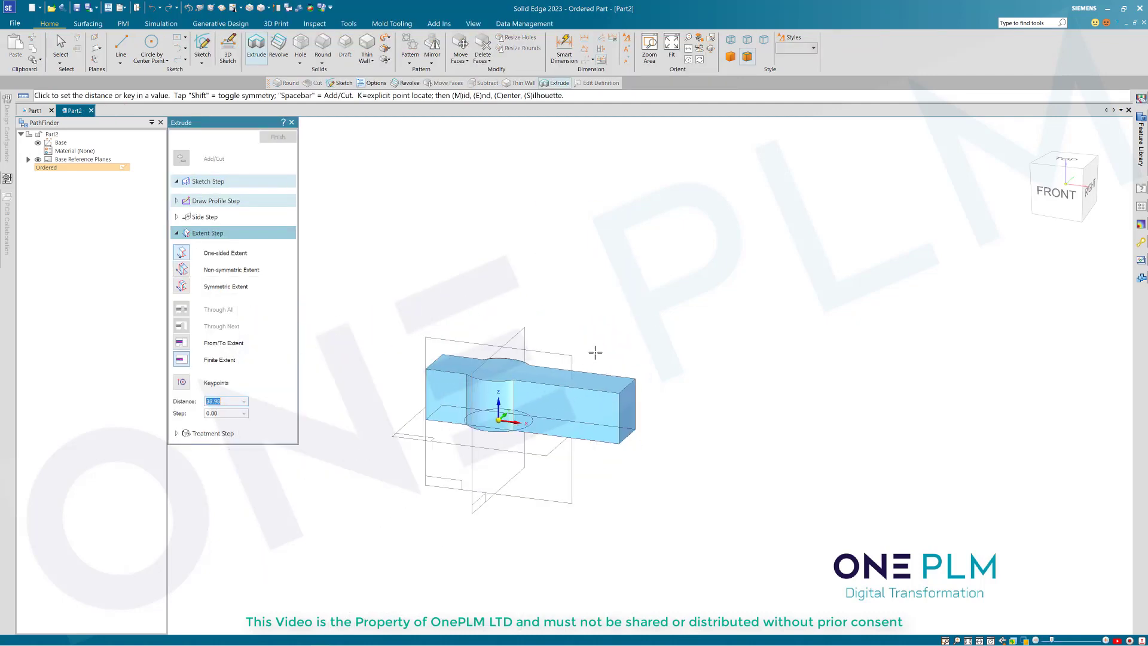
pyautogui.click(597, 344)
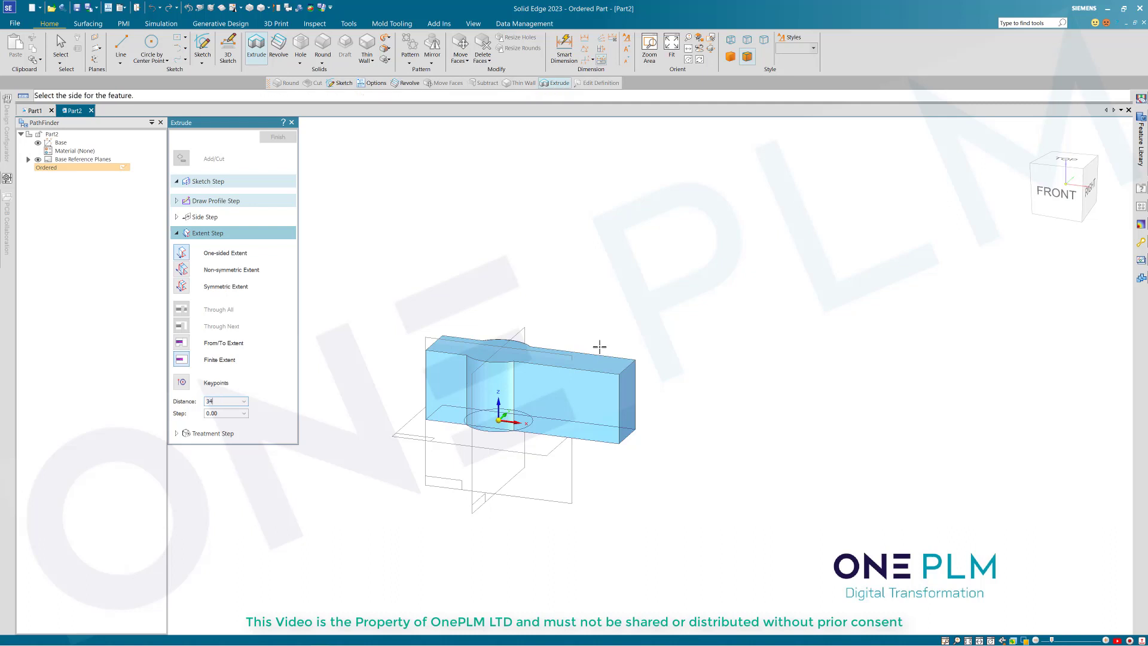
pyautogui.click(588, 308)
pyautogui.rightClick(553, 269)
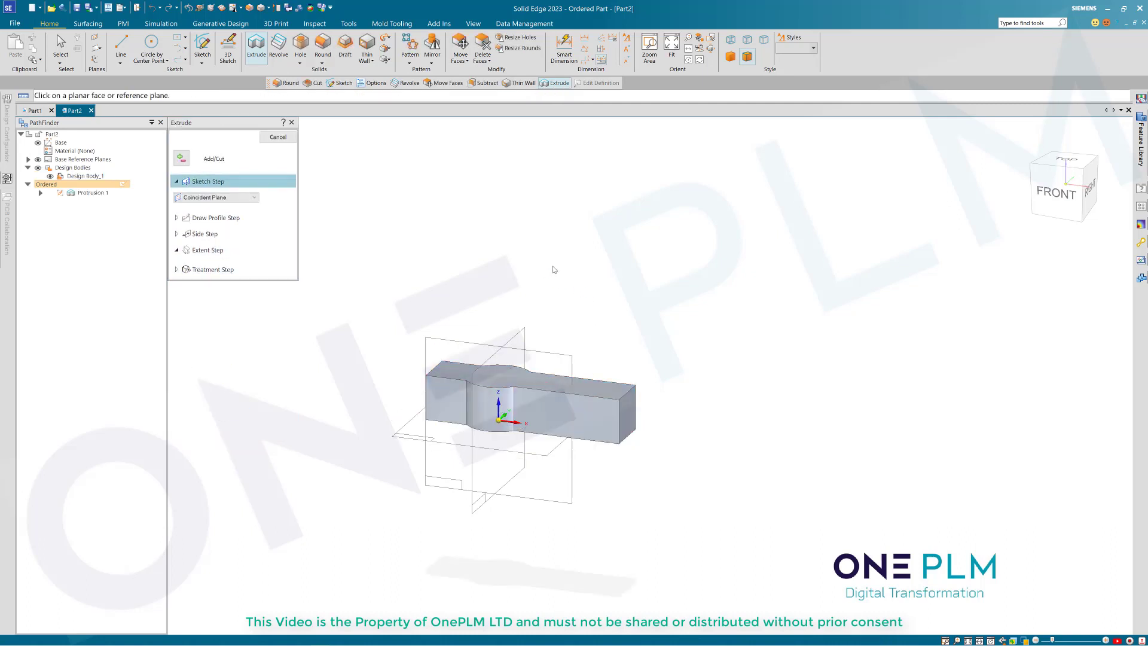
# - Start a Hole on the part's upper face and change the hole type to Simple in the hole options
pyautogui.scroll(4, 553, 269)
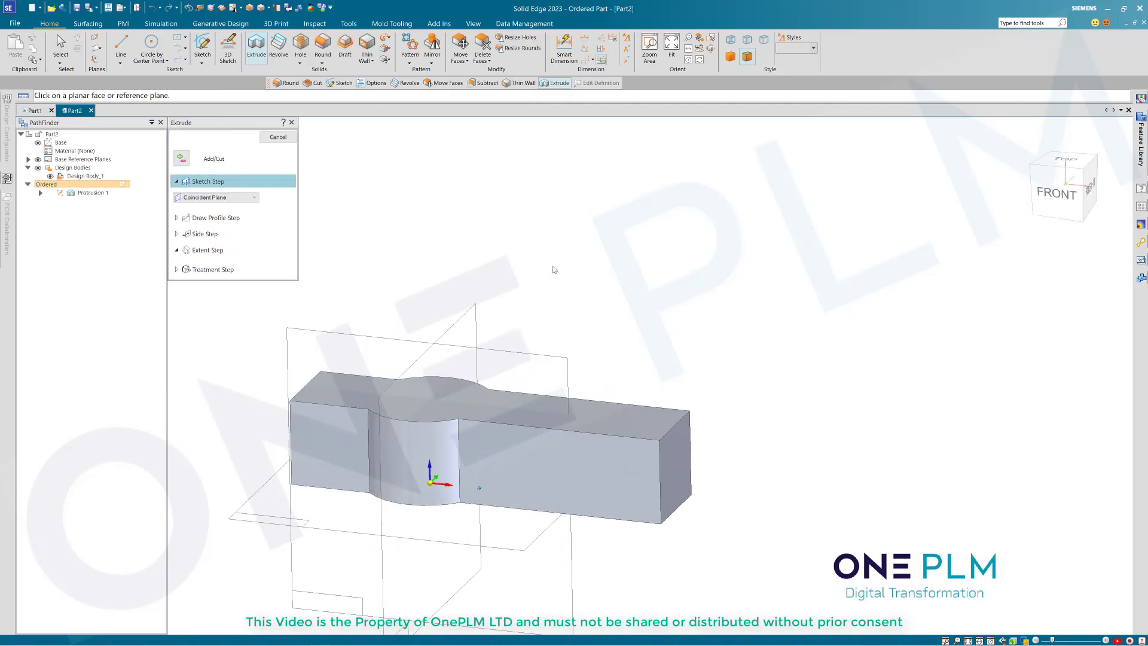
pyautogui.scroll(-2, 553, 270)
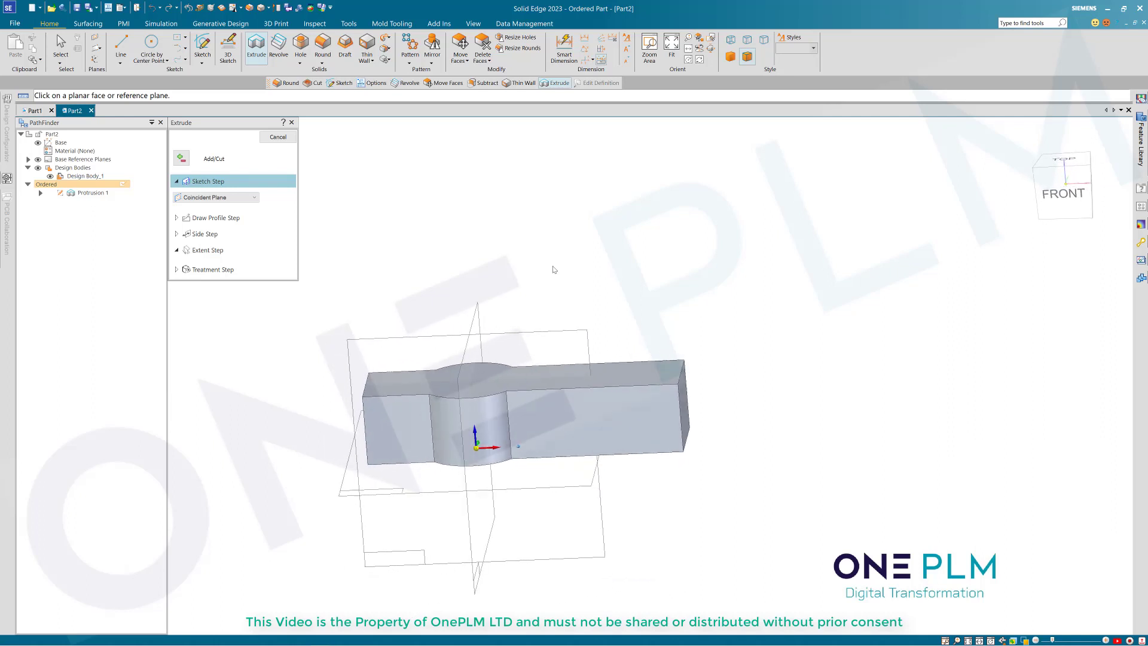
pyautogui.scroll(2, 553, 270)
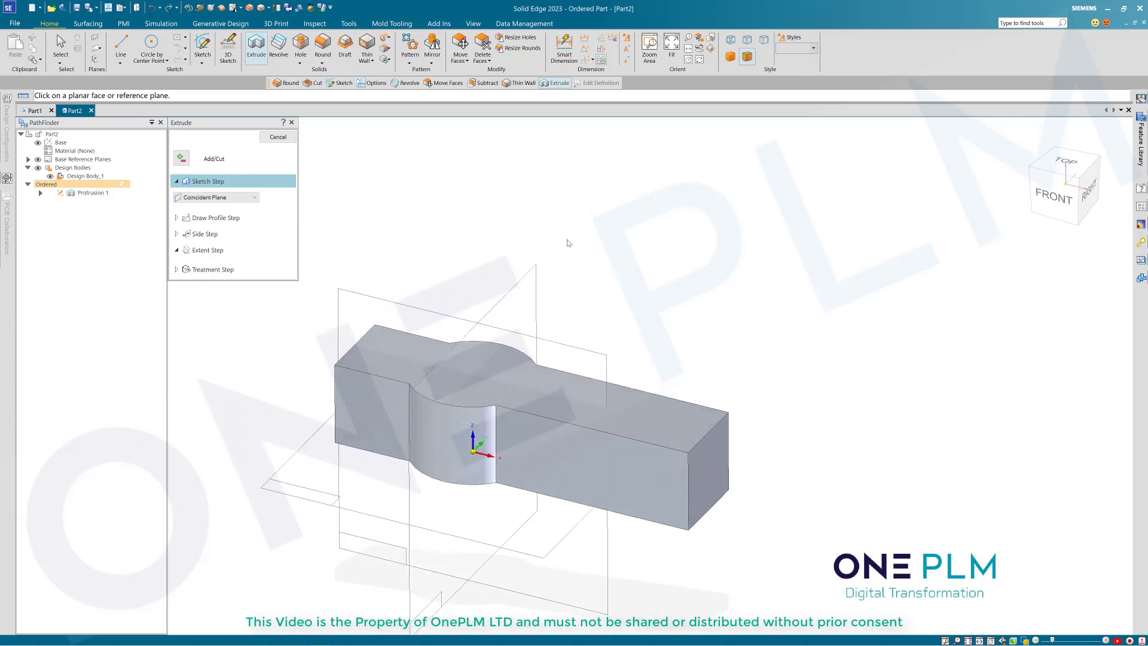
pyautogui.click(299, 45)
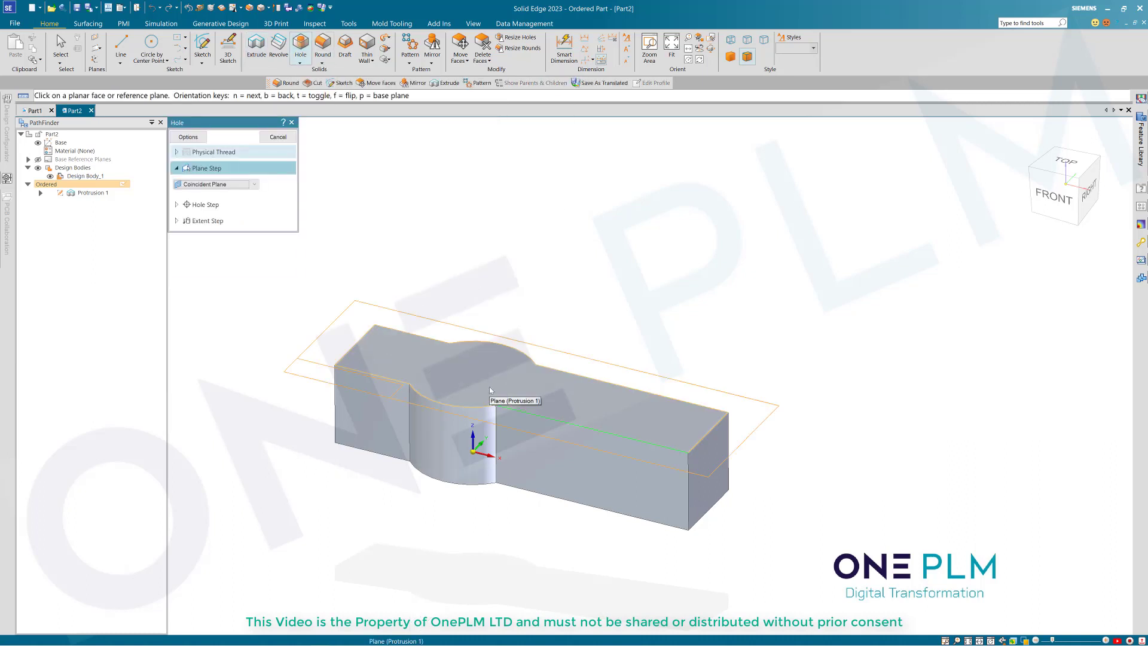
pyautogui.click(483, 385)
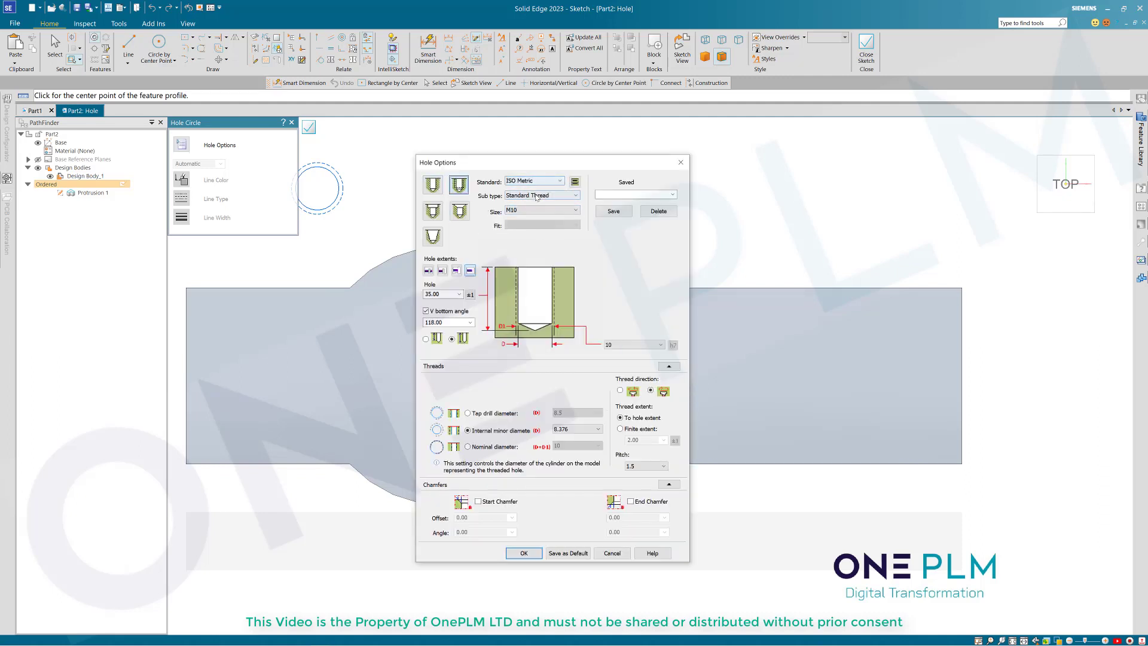
pyautogui.click(536, 197)
pyautogui.click(541, 203)
pyautogui.click(544, 181)
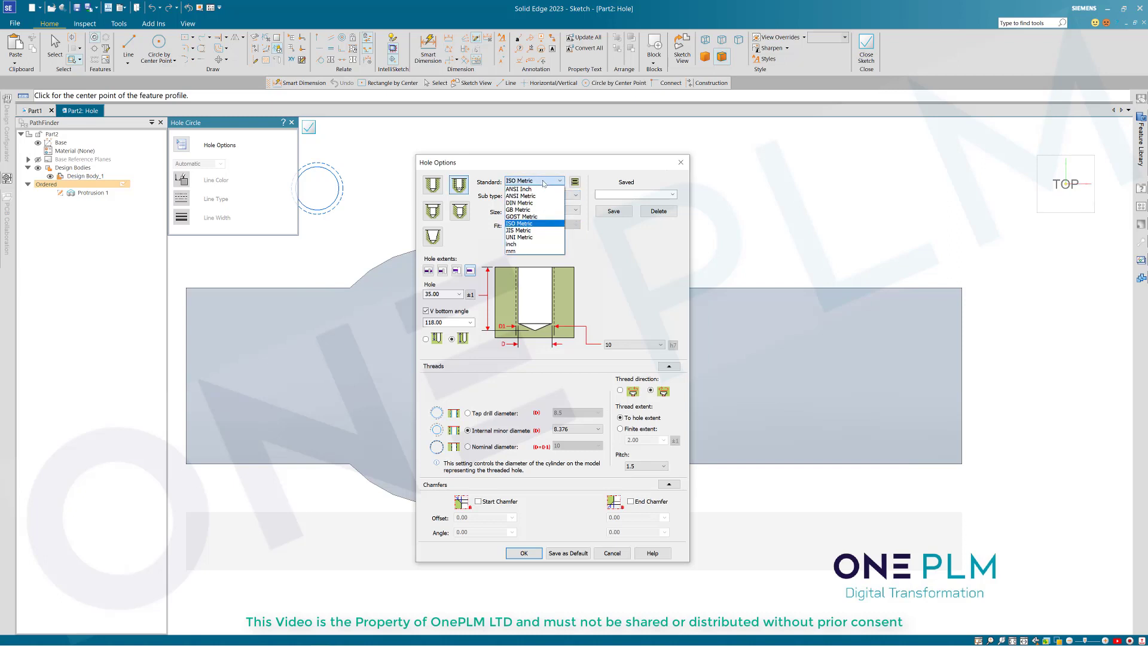
pyautogui.click(603, 267)
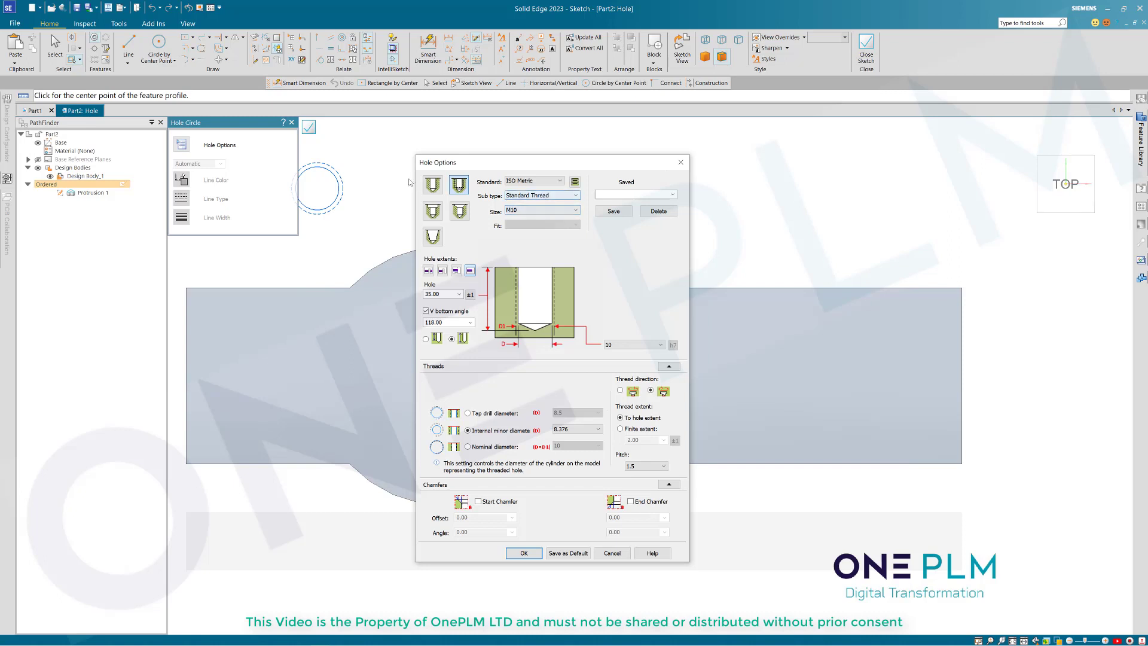
pyautogui.click(432, 186)
# - Browse the Drill Size subtype's sizes for the simple hole and set the hole standard to mm
pyautogui.click(542, 193)
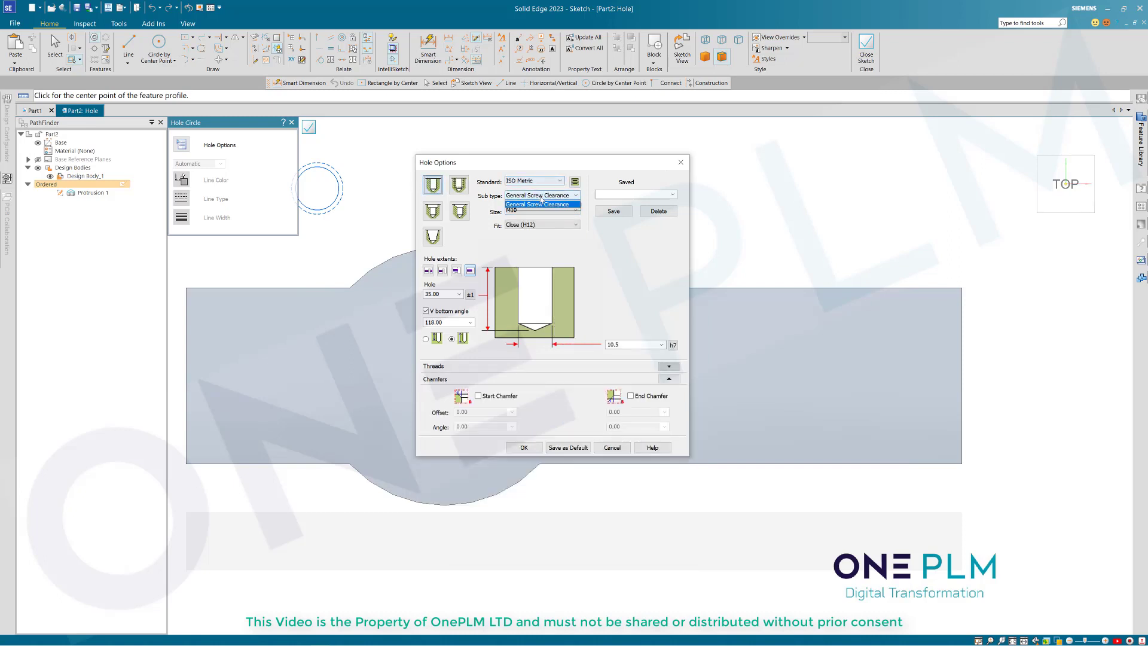
pyautogui.click(567, 213)
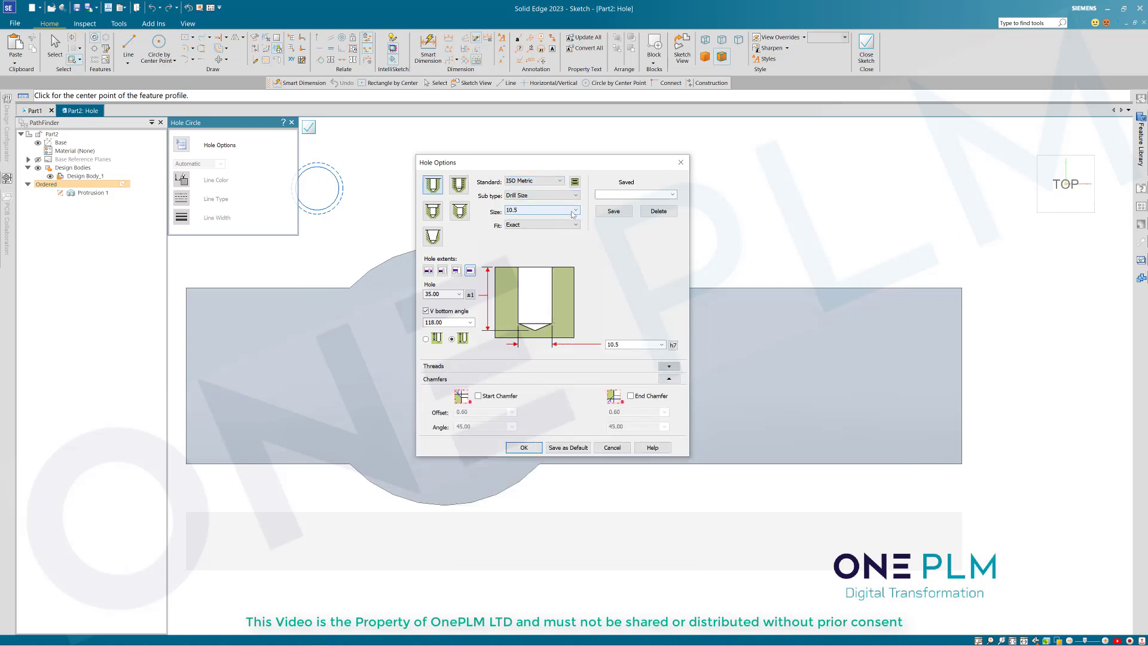
pyautogui.click(573, 213)
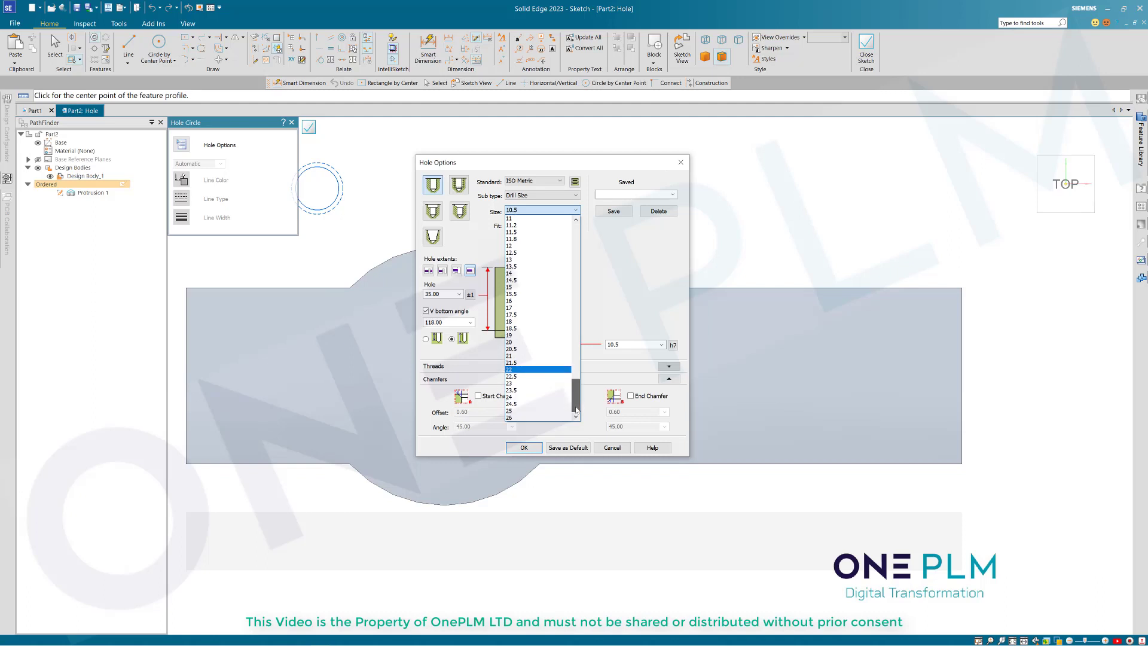
pyautogui.scroll(-1, 577, 396)
pyautogui.click(551, 182)
pyautogui.click(549, 182)
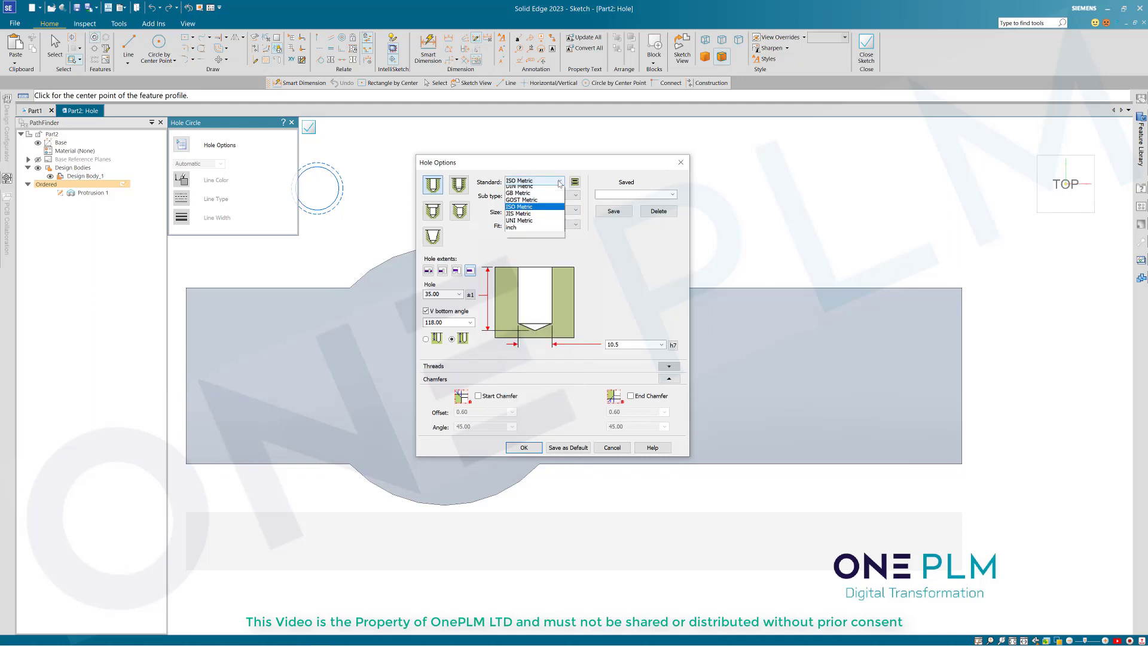
pyautogui.click(527, 252)
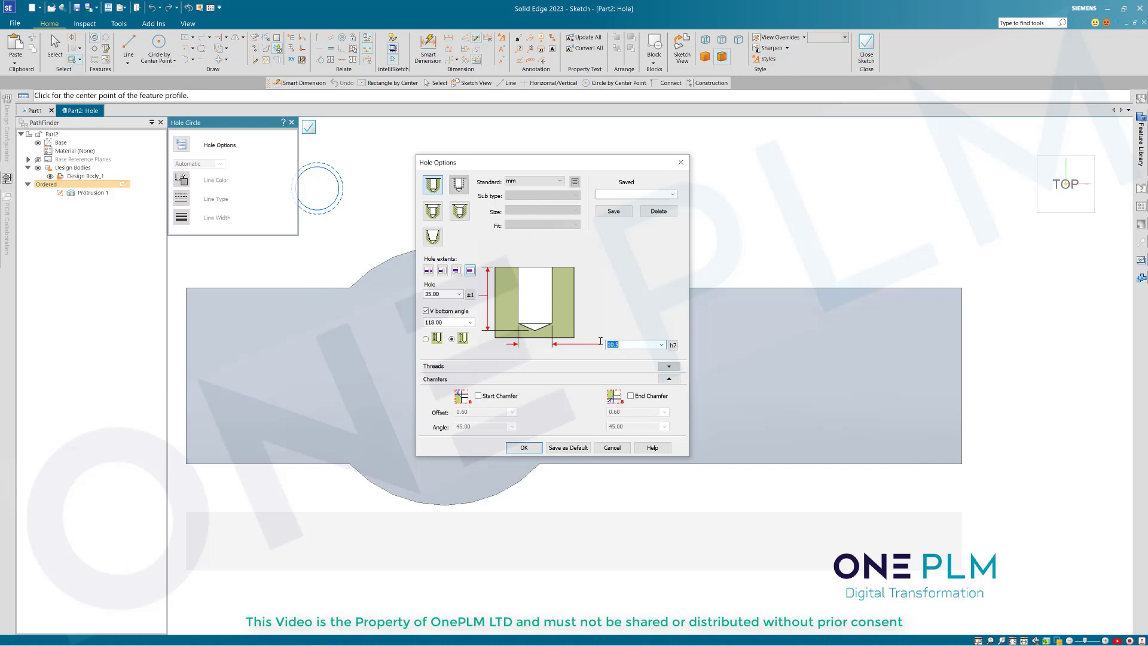
# - Set the hole diameter to 34 mm and apply a Standard Fit tolerance with hole class JS5
pyautogui.click(675, 346)
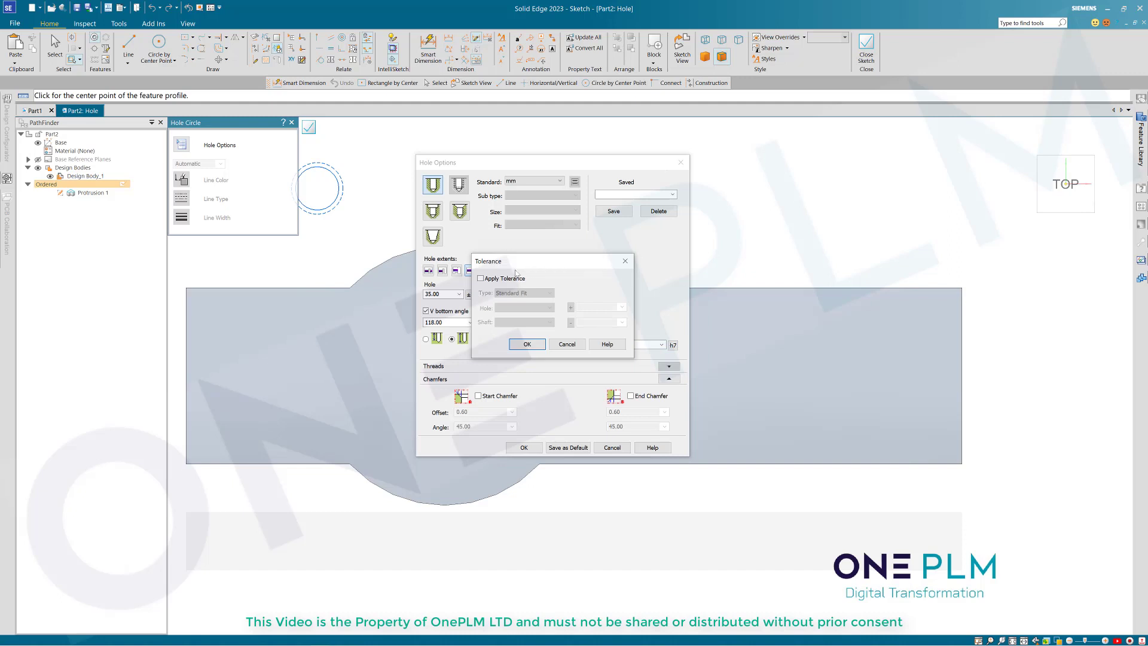
pyautogui.click(481, 279)
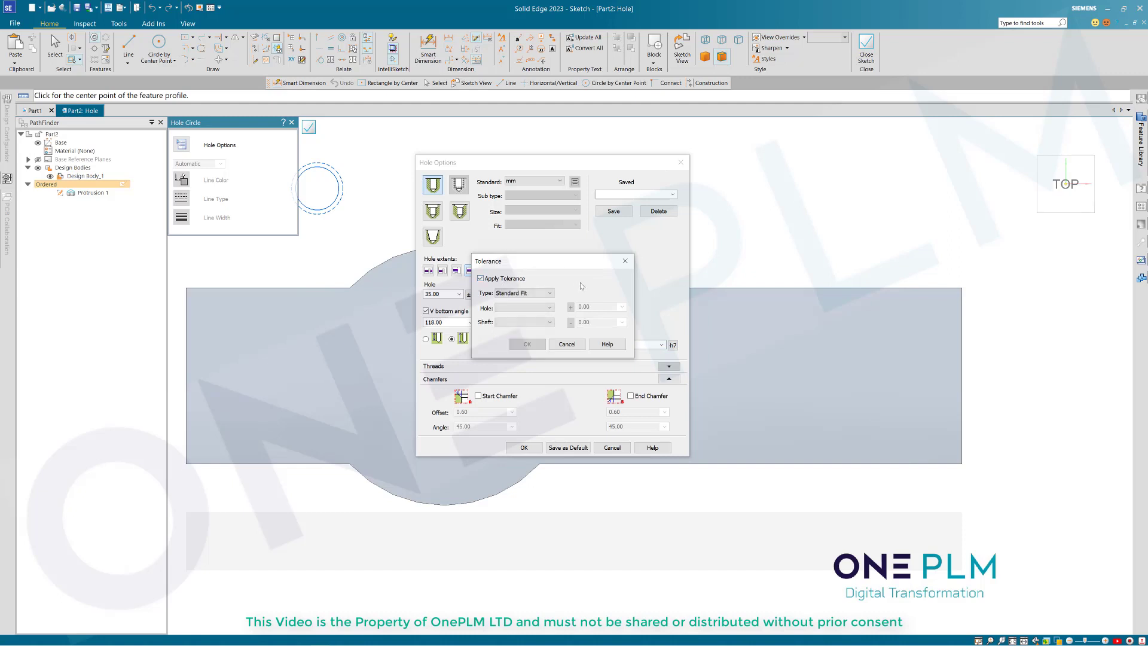
pyautogui.click(534, 308)
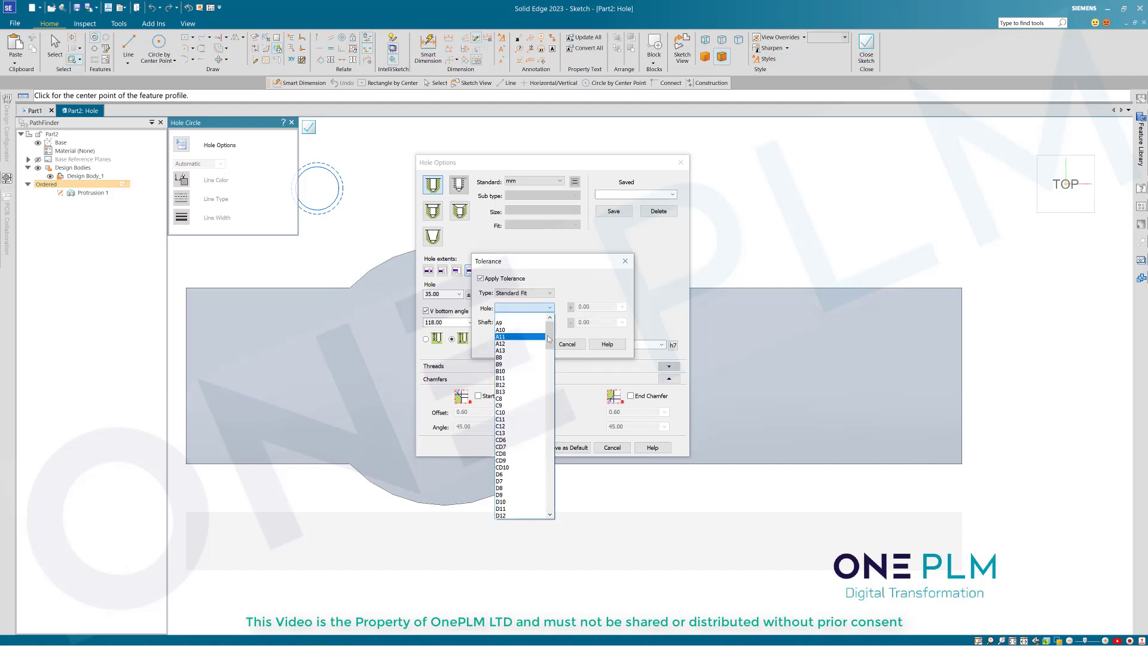
pyautogui.moveTo(550, 333); pyautogui.dragTo(553, 397)
pyautogui.click(522, 495)
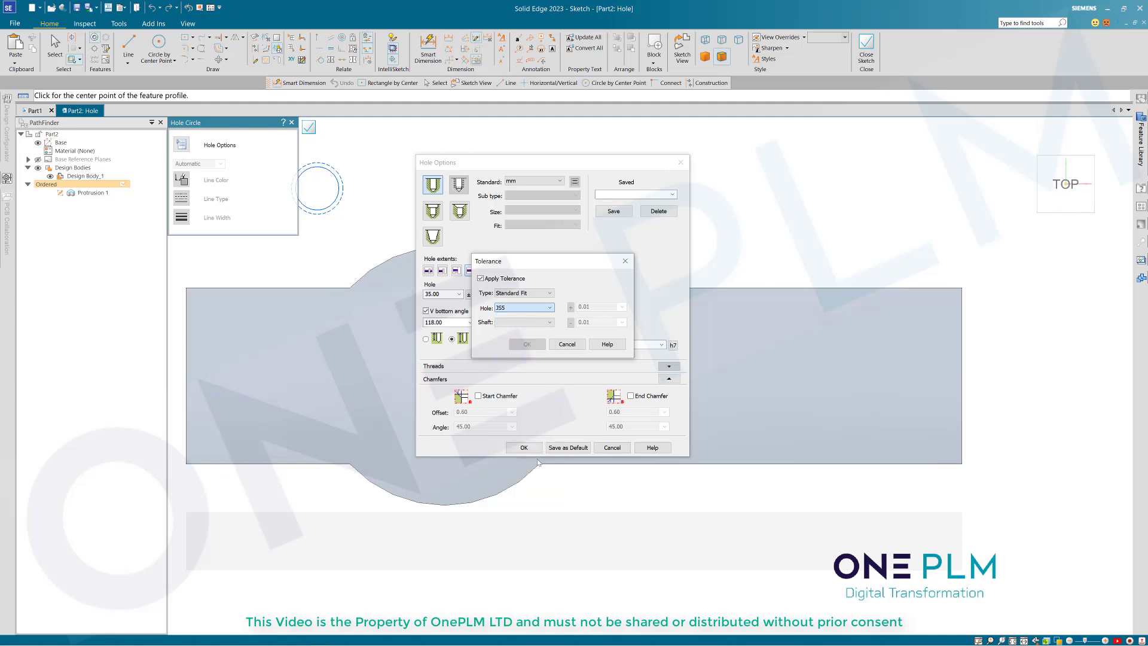
pyautogui.click(527, 345)
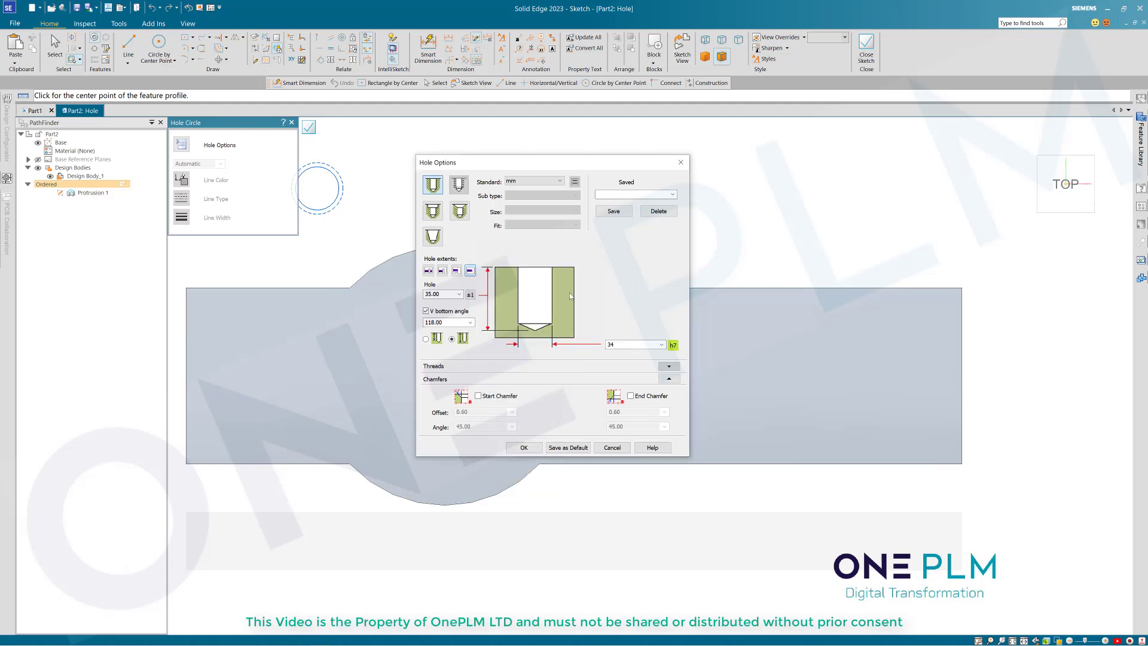
# - Accept the hole options, place the hole at the origin in the circular boss, and finish the hole
pyautogui.click(523, 448)
pyautogui.click(444, 376)
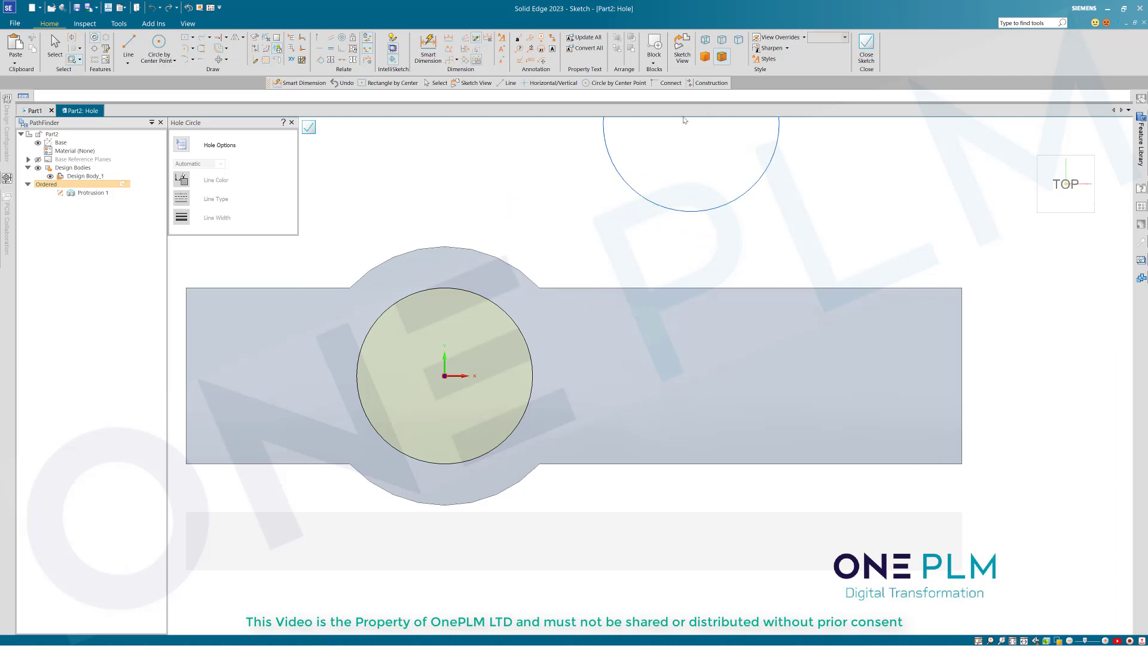
pyautogui.click(865, 46)
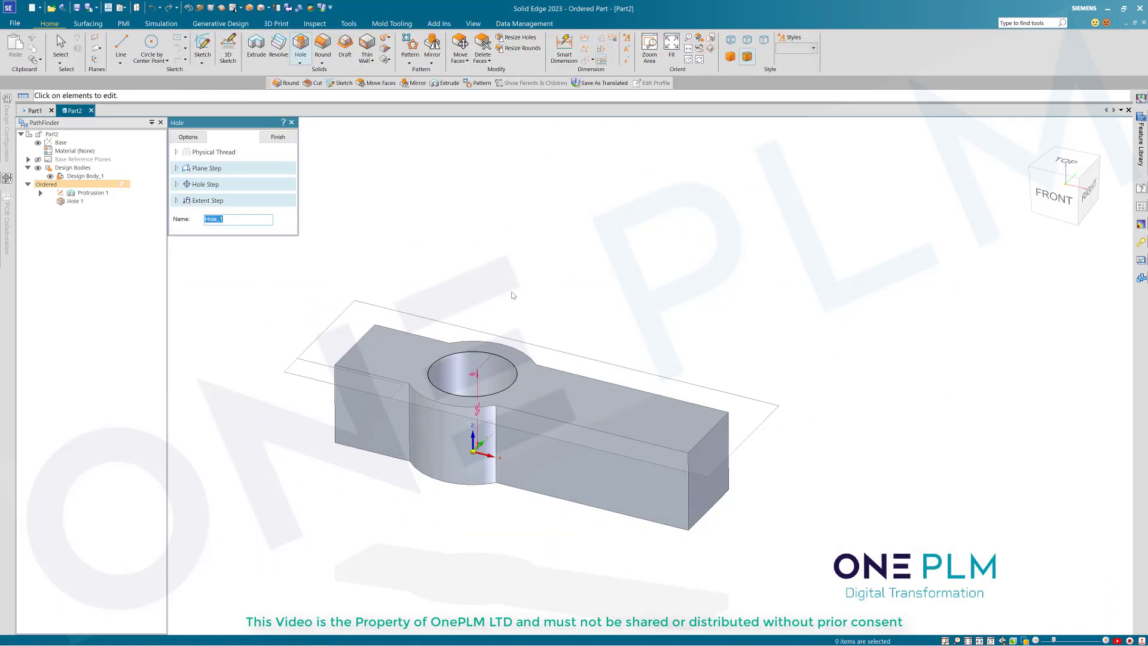
pyautogui.click(278, 137)
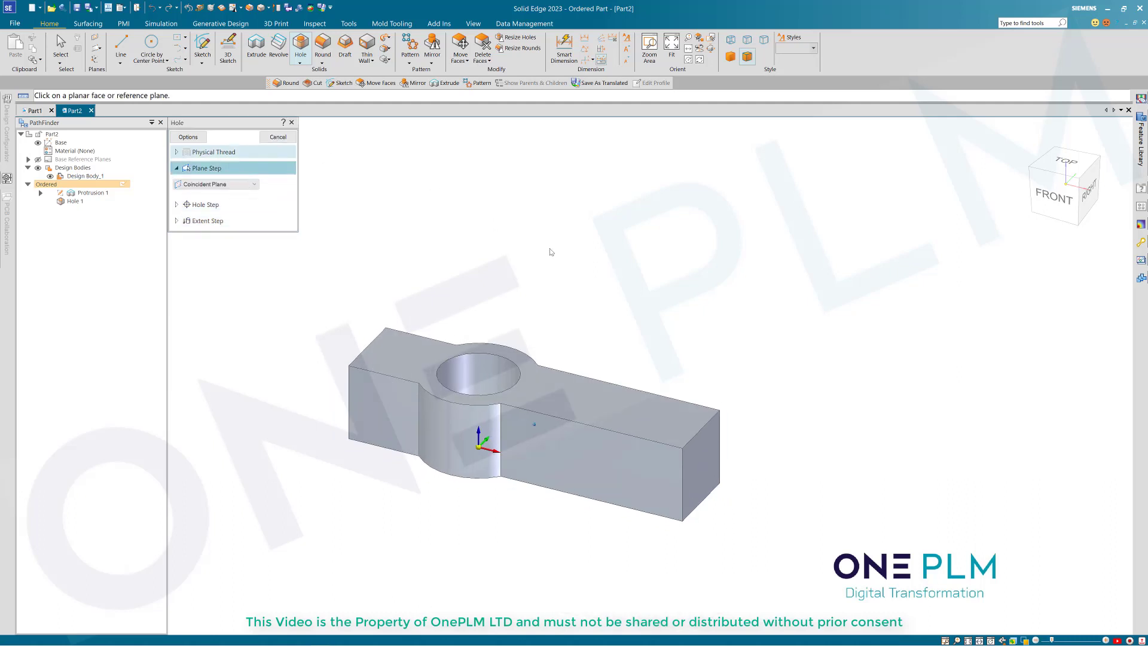
# - Start an Extrude on the part's upper face and sketch a line across the full width of the long arm
pyautogui.moveTo(568, 269)
pyautogui.mouseDown(button='middle')
pyautogui.moveTo(614, 258)
pyautogui.moveTo(586, 252)
pyautogui.moveTo(578, 264)
pyautogui.mouseUp(button='middle')
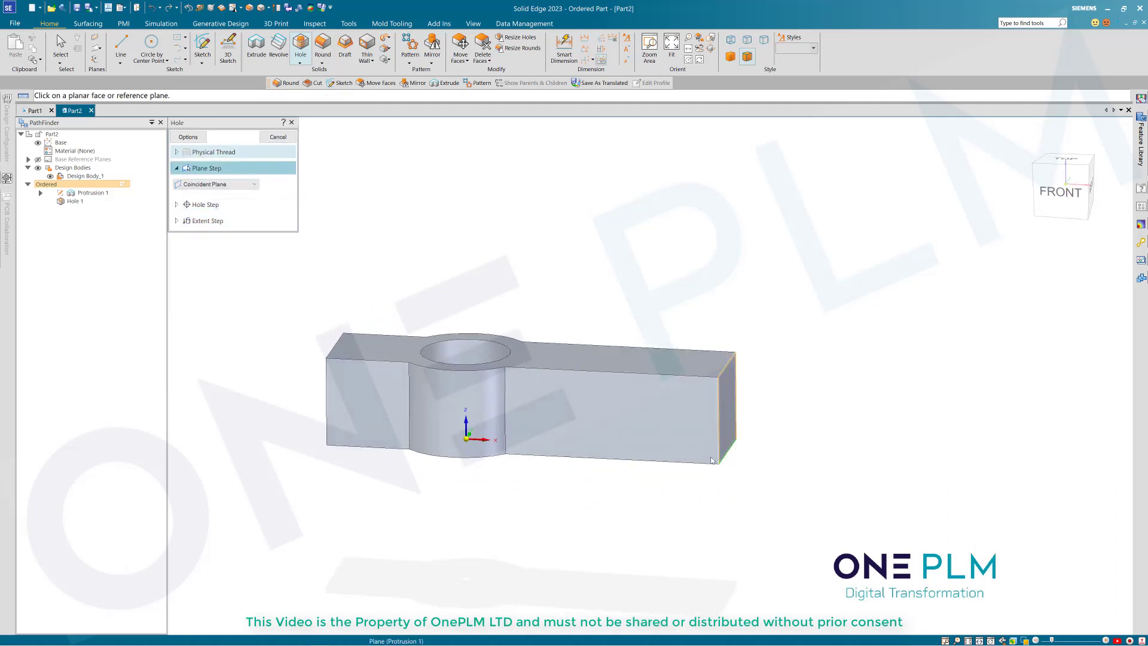
pyautogui.scroll(-2, 664, 302)
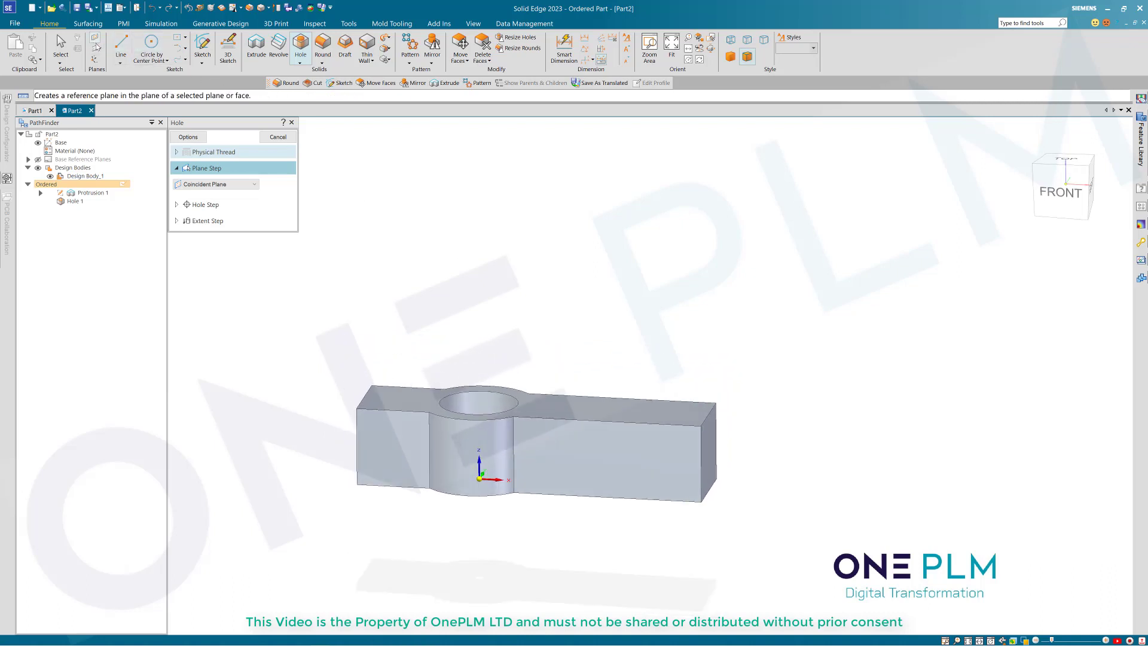
pyautogui.click(256, 45)
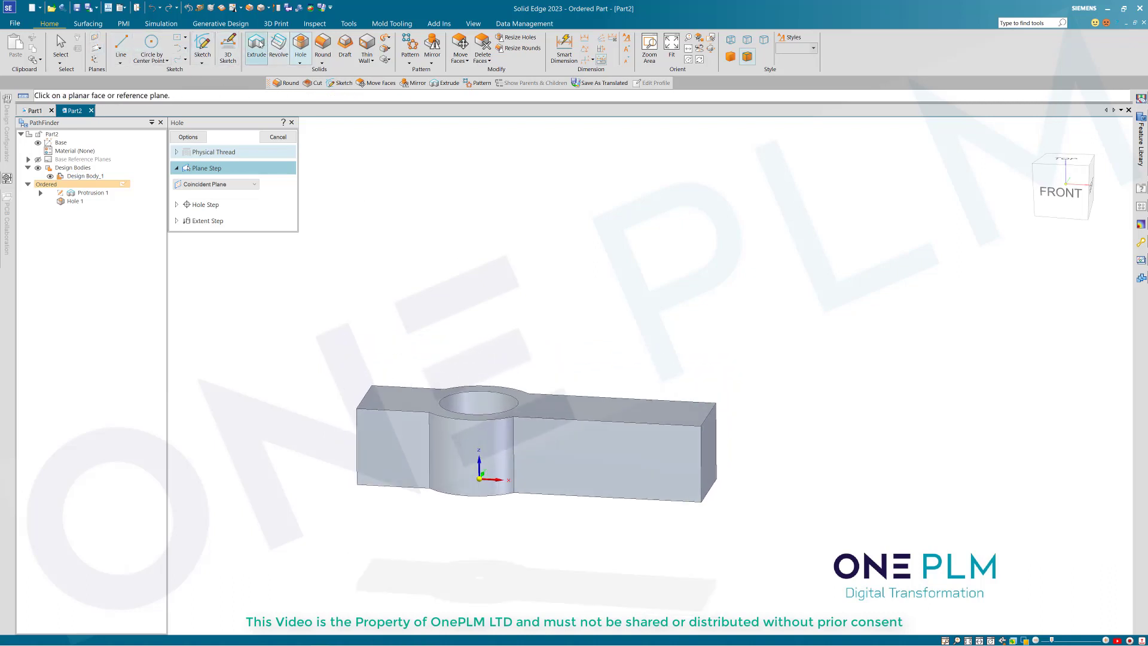
pyautogui.click(663, 409)
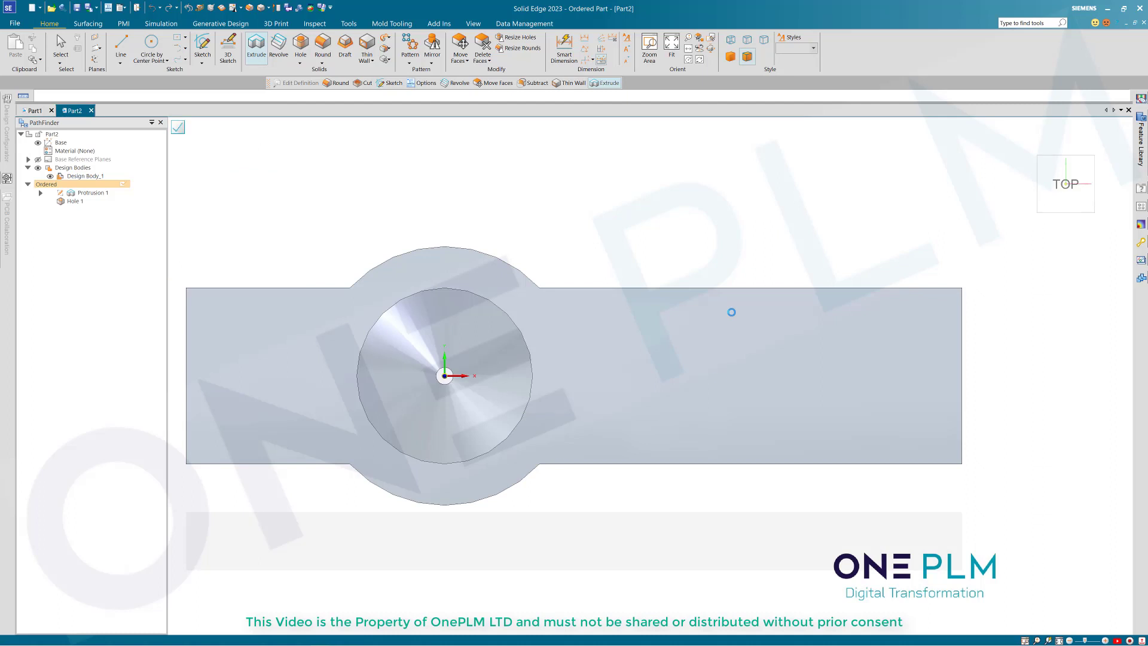
pyautogui.press('l')
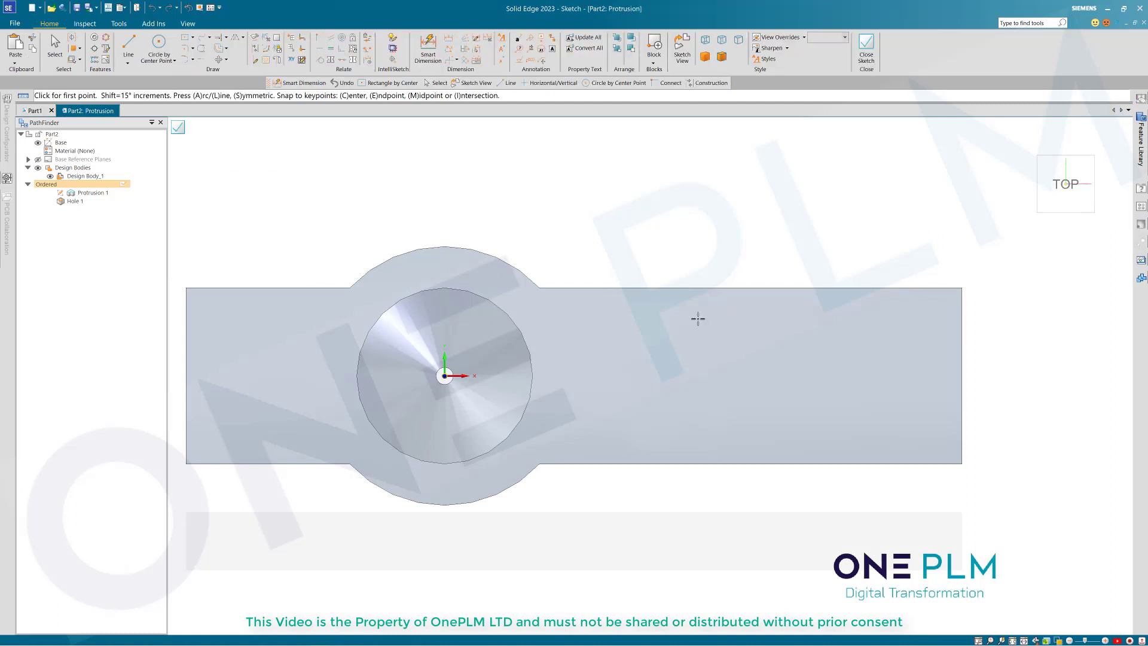
pyautogui.click(718, 288)
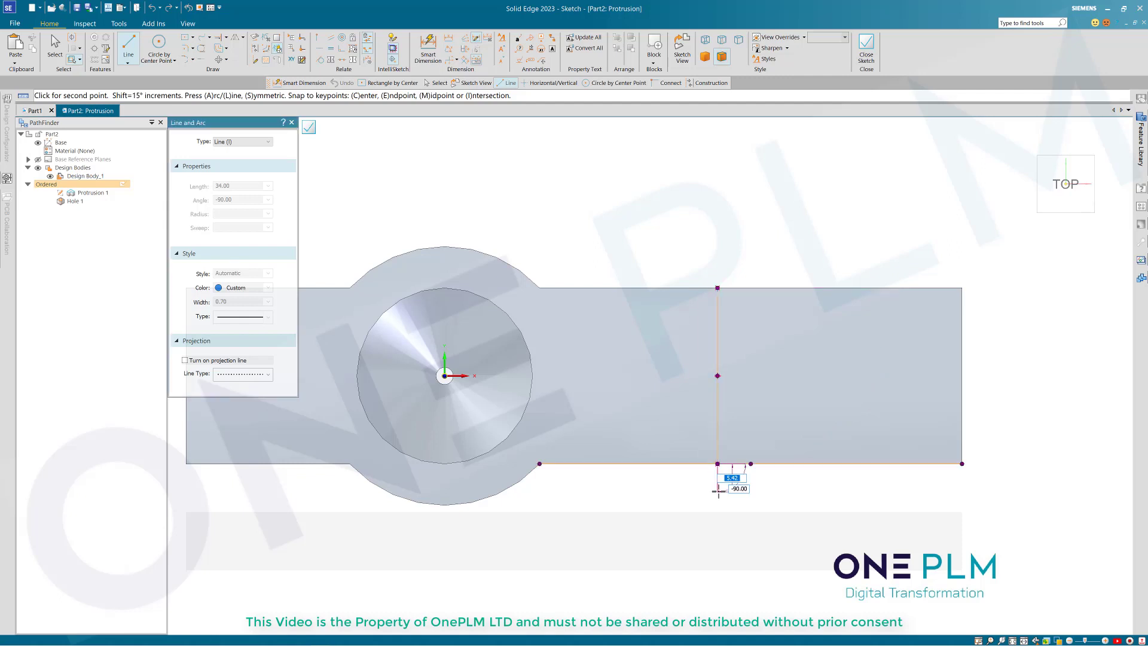
pyautogui.click(718, 463)
# - Dimension the distance from the line to the long arm's end edge and set it to 50 mm
pyautogui.scroll(-1, 569, 411)
pyautogui.click(418, 54)
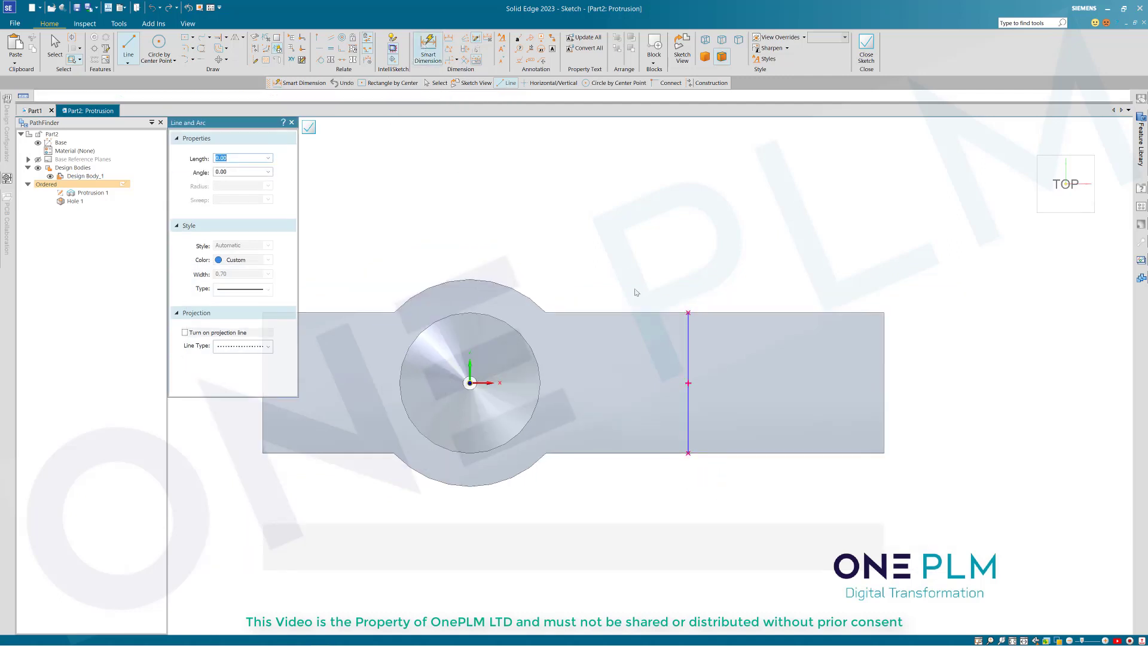
pyautogui.click(689, 327)
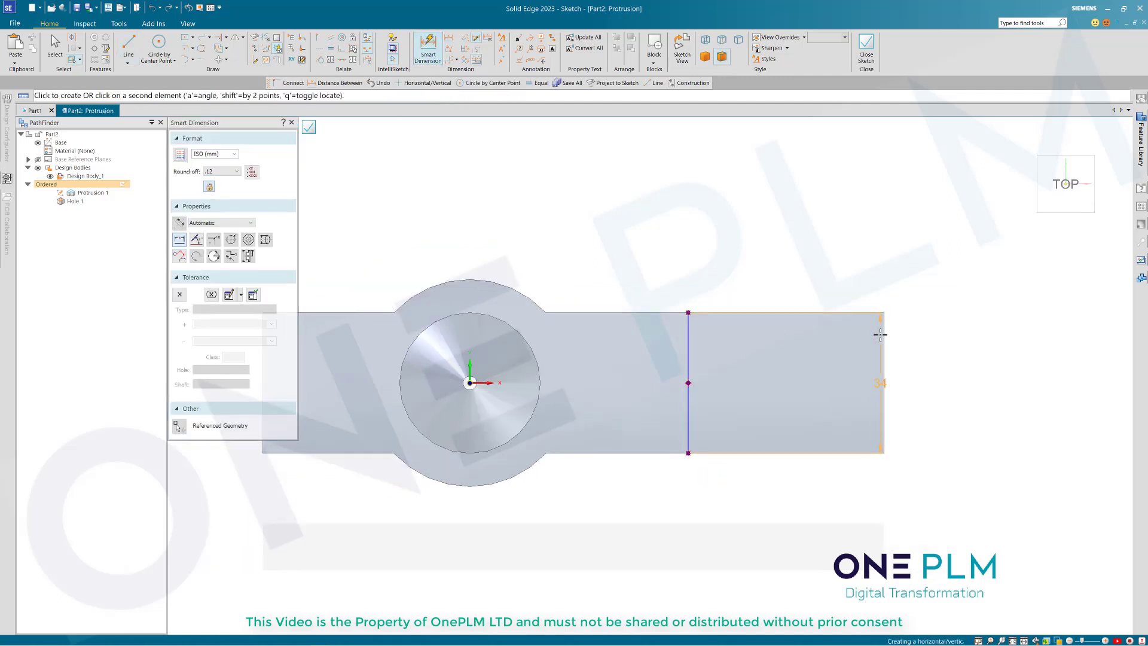
pyautogui.click(883, 333)
pyautogui.click(844, 284)
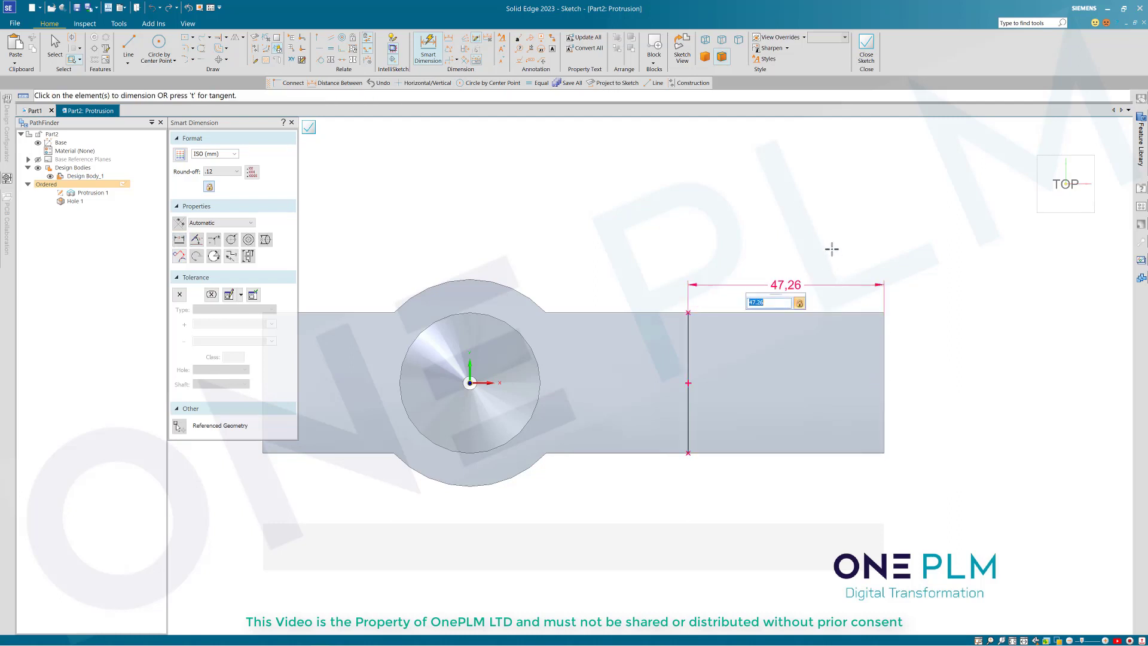
pyautogui.write('50')
pyautogui.press('Return')
# - Close the sketch, extrude the area at the long arm's end upward by 150-34 mm, and finish the upright
pyautogui.click(867, 67)
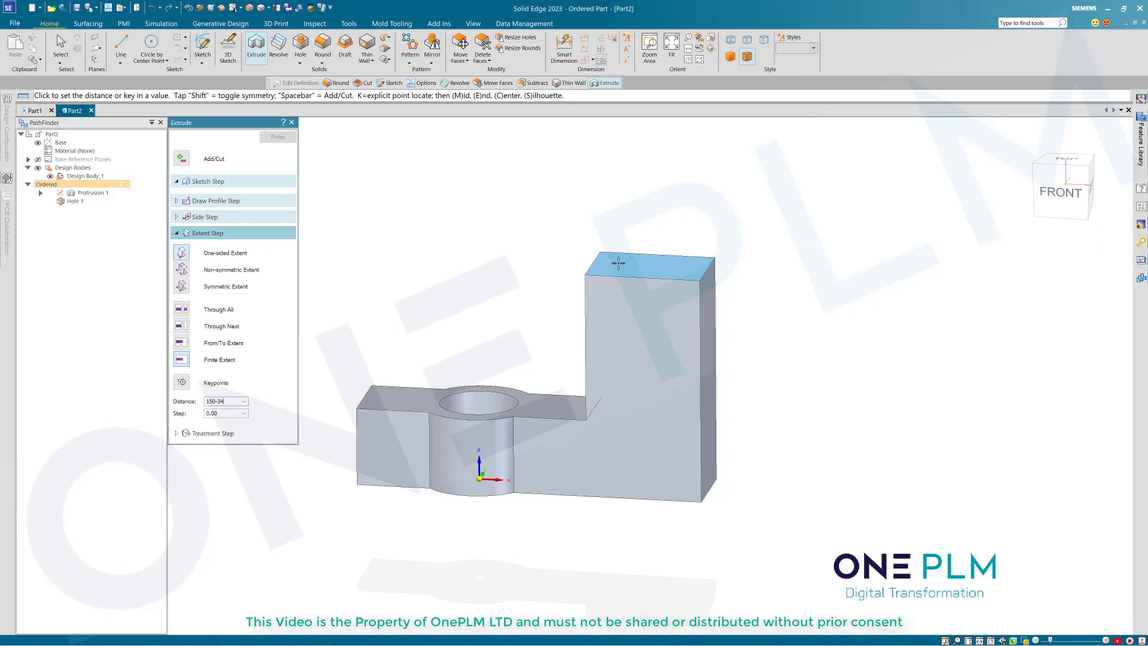
pyautogui.press('Return')
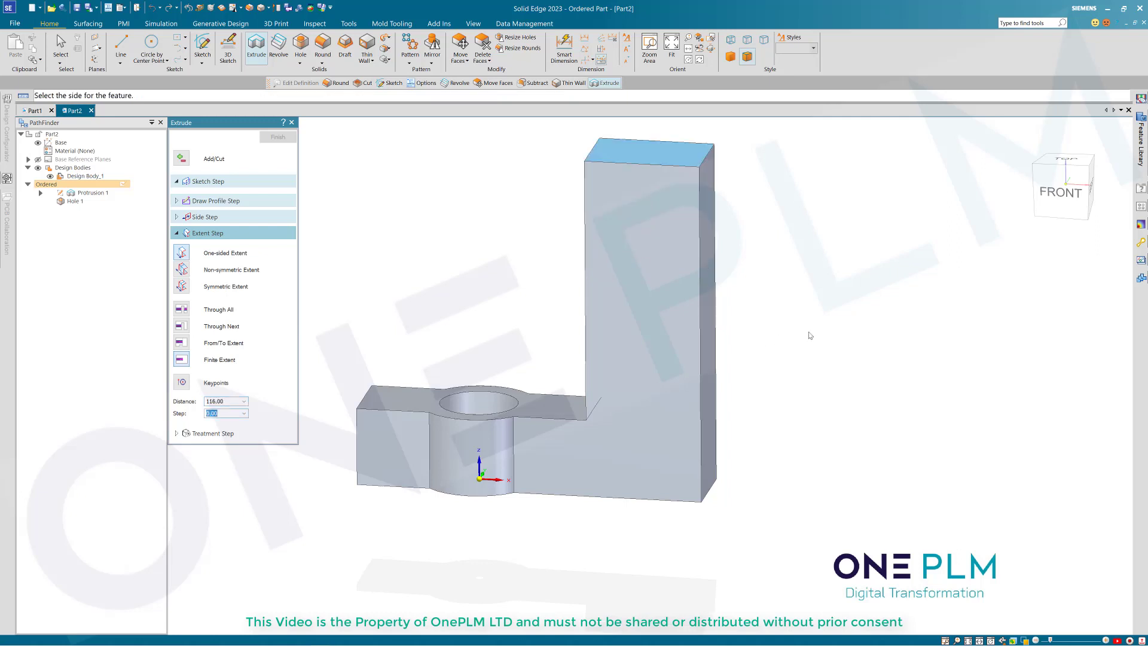
pyautogui.click(808, 333)
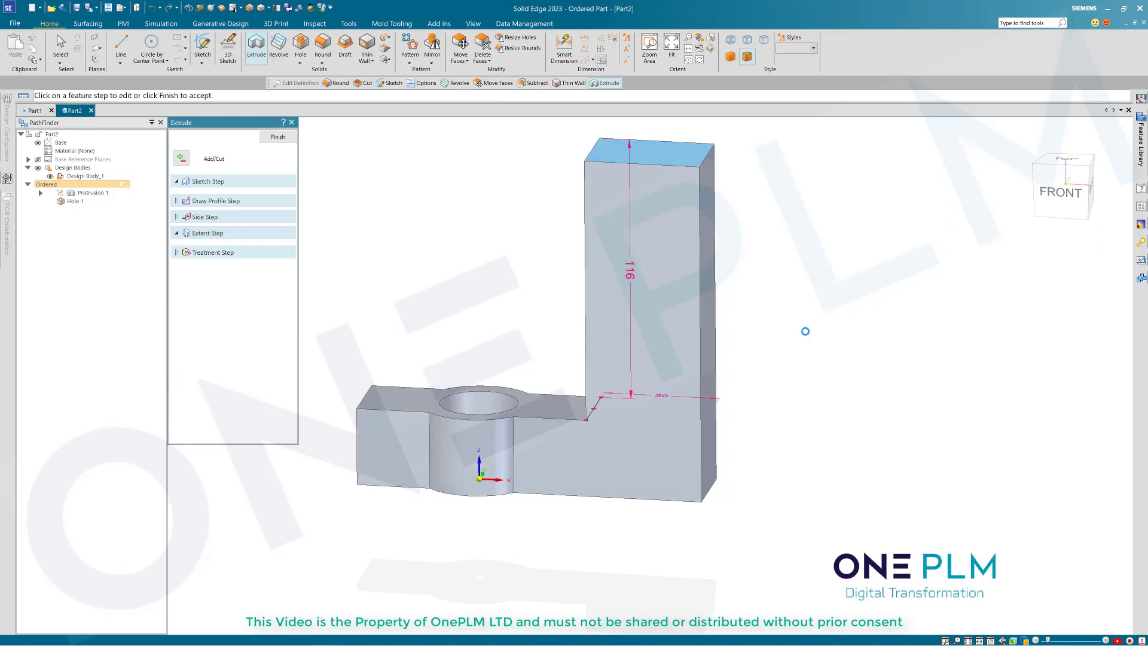
pyautogui.click(278, 138)
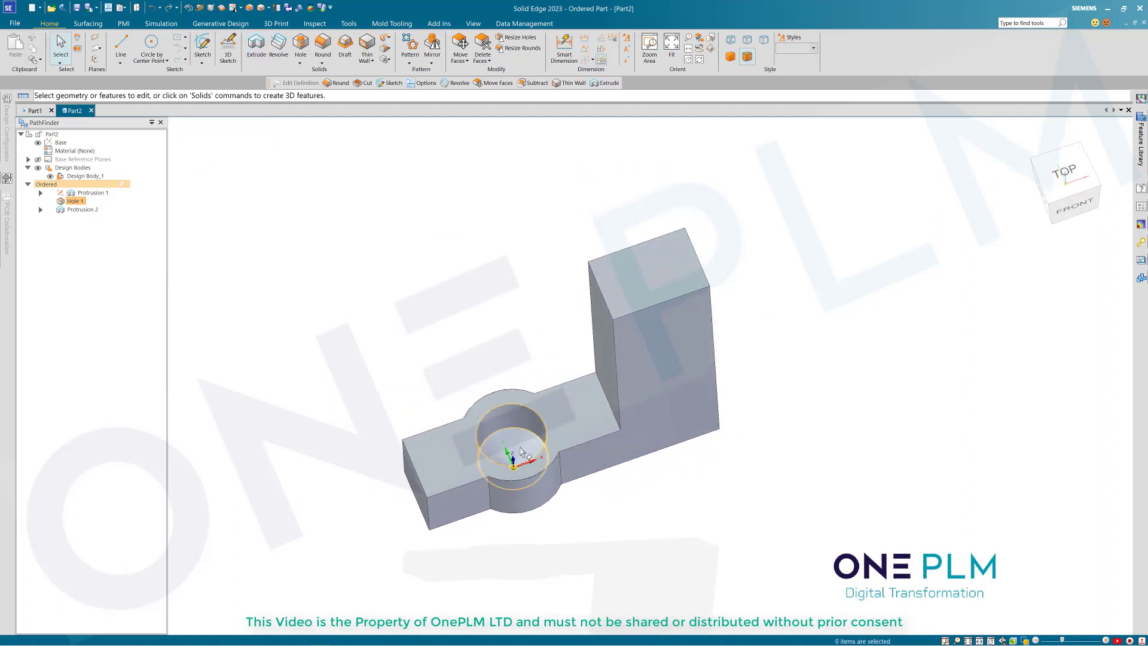
# - Edit the boss hole's options to change its extent to Through All and finish the hole
pyautogui.click(520, 452)
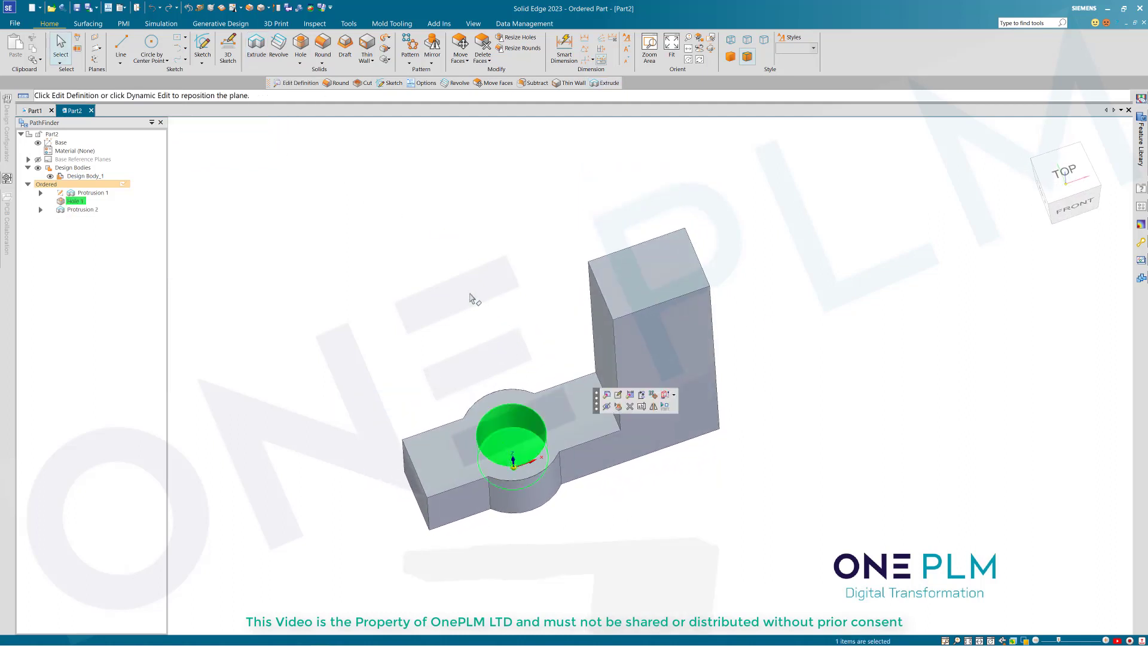
pyautogui.click(606, 394)
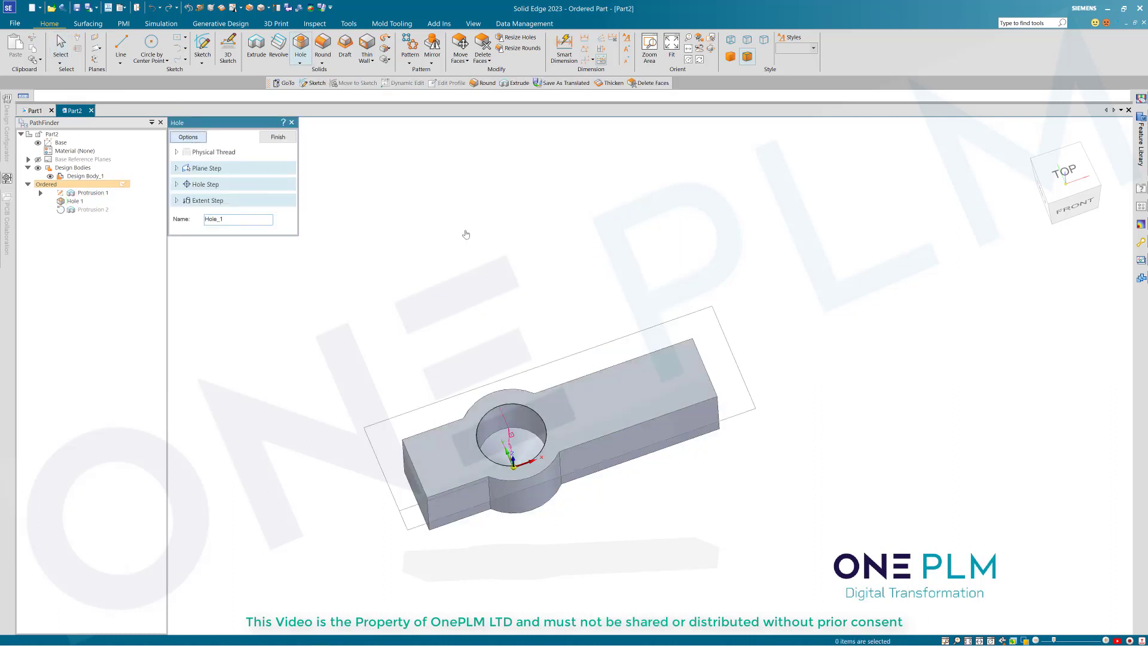
pyautogui.click(188, 137)
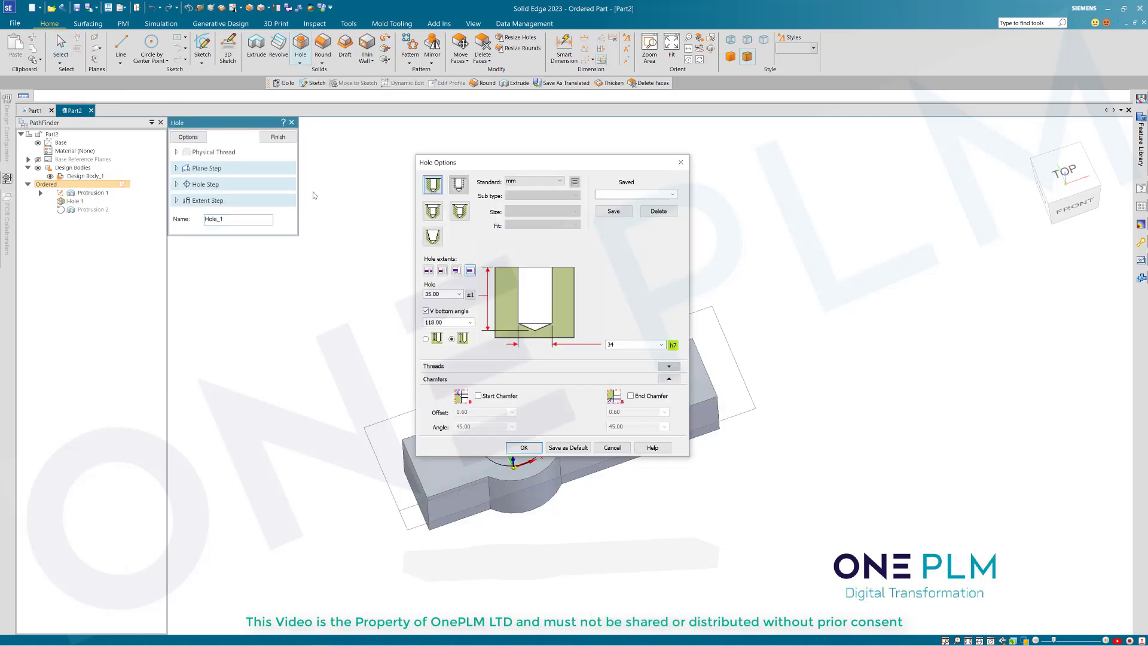
pyautogui.click(428, 271)
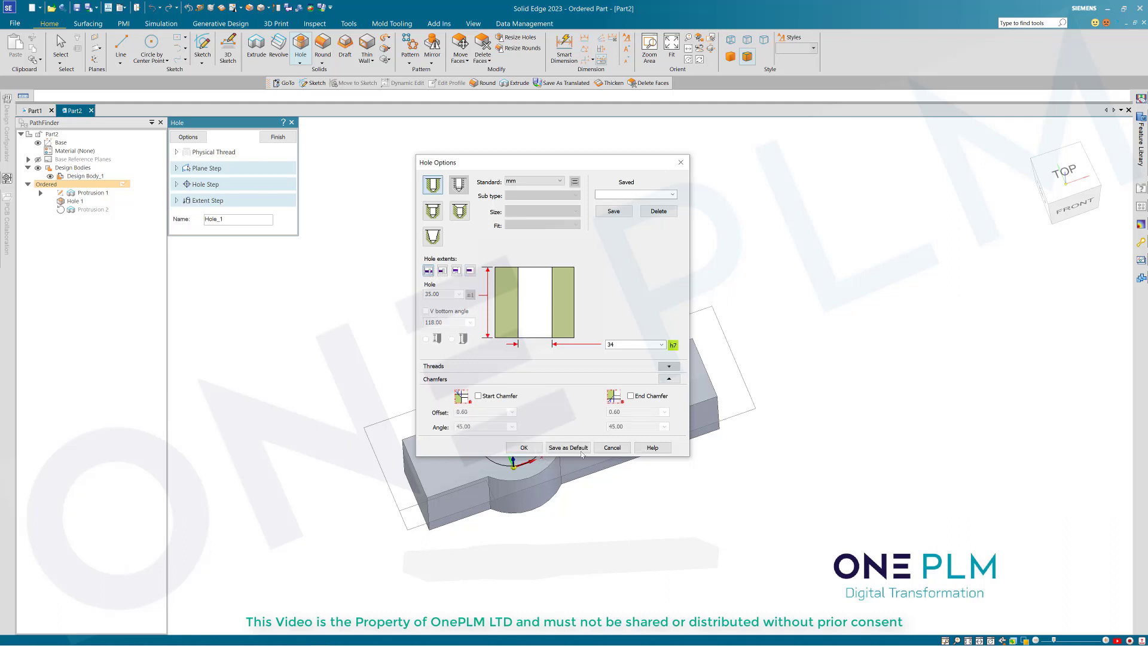
pyautogui.click(524, 448)
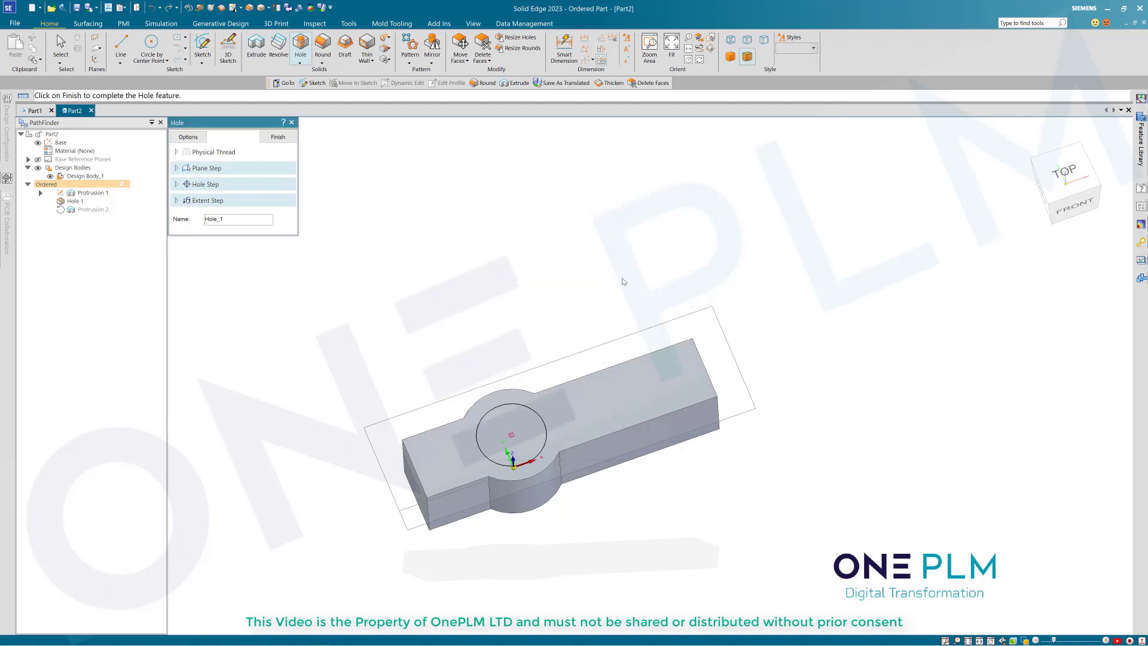
pyautogui.click(278, 137)
pyautogui.hotkey('ctrl', 'f')
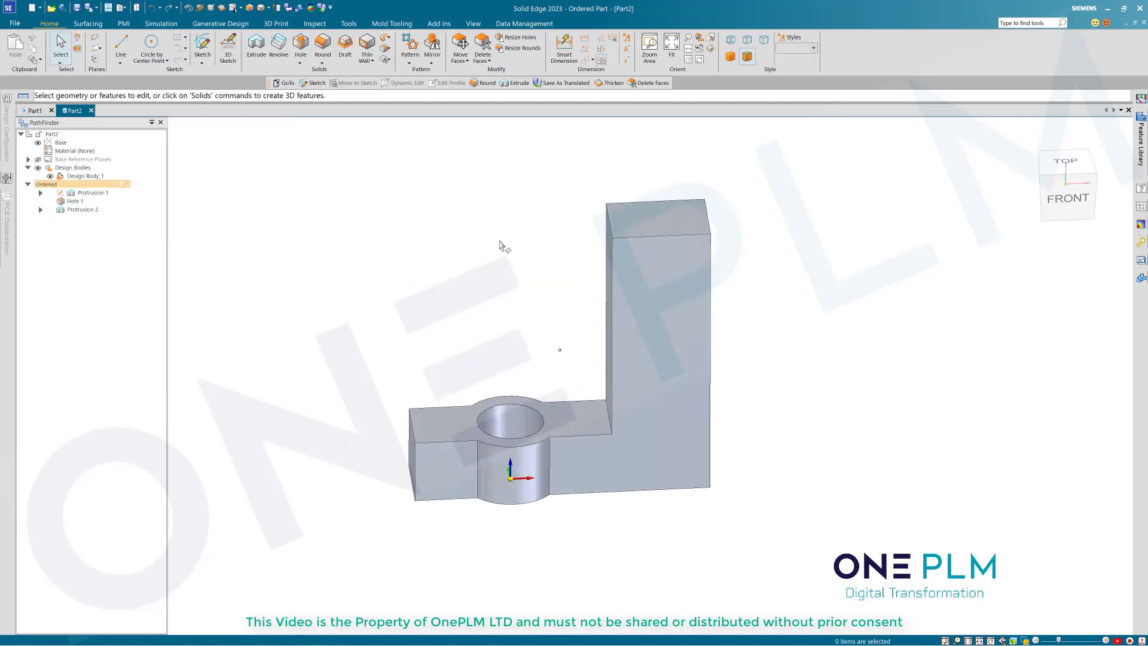
# - Start an Extrude on the arm's upper face and sketch two centre rectangles, one on the hole's outer quadrant and one about 84 by 10 mm on the end edge's midpoint
pyautogui.click(261, 46)
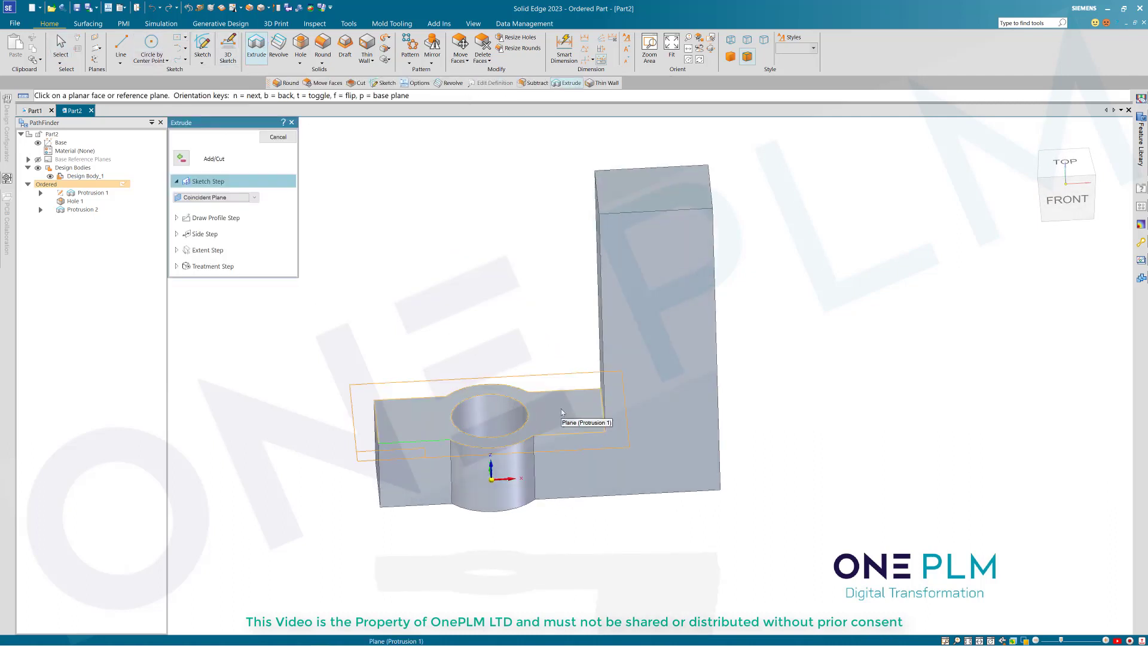
pyautogui.click(561, 408)
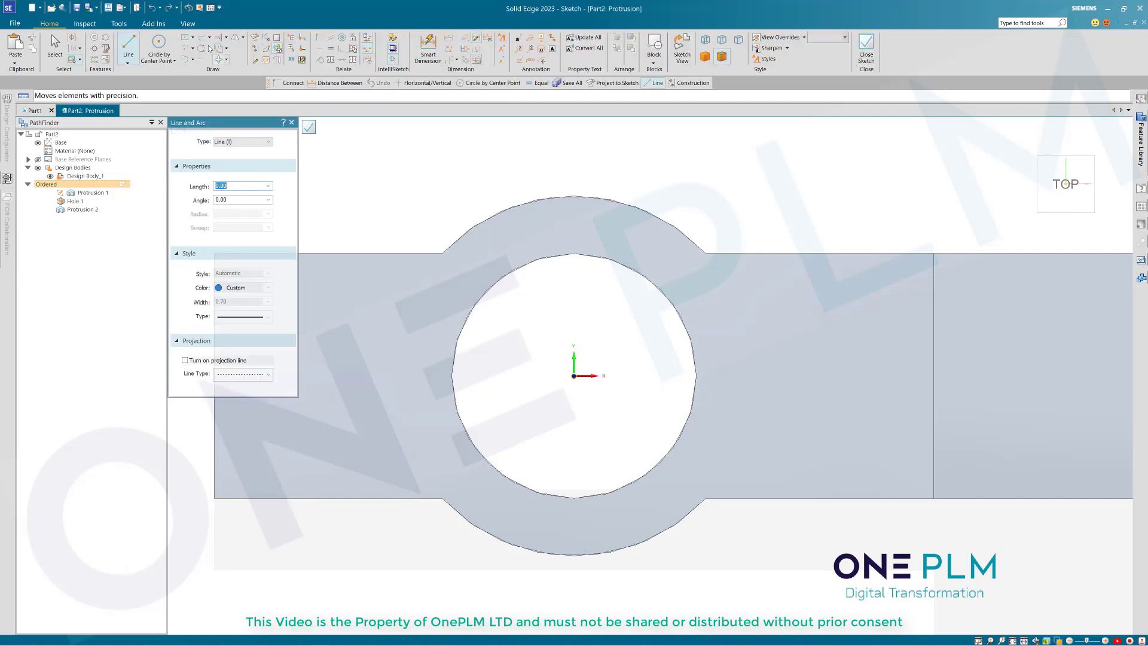
pyautogui.click(186, 38)
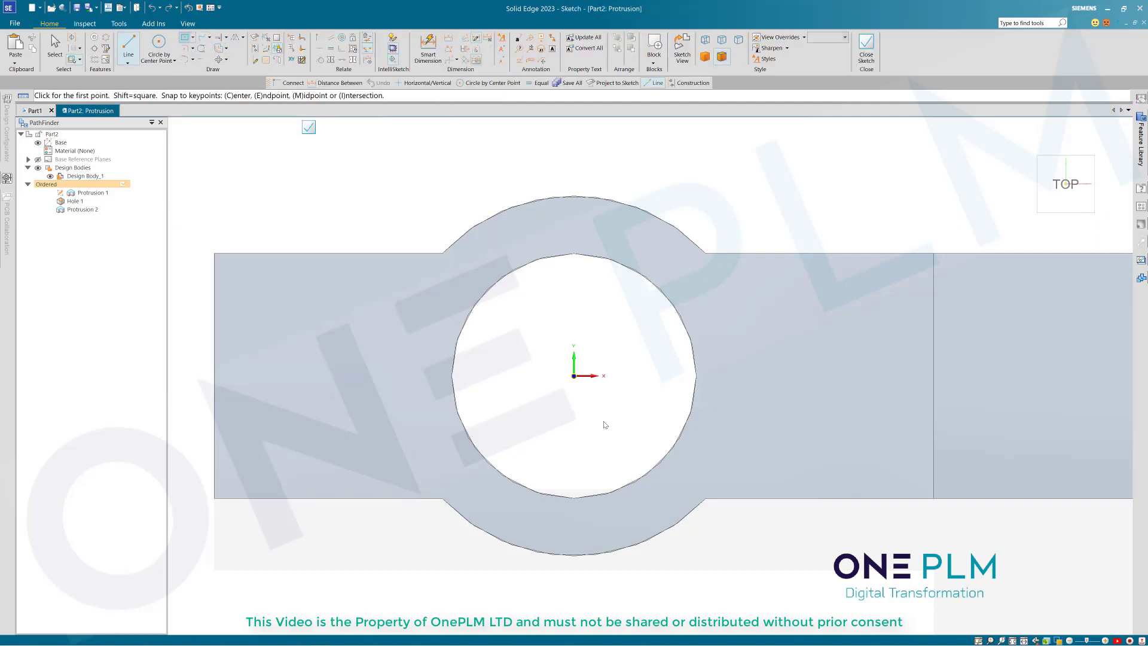
pyautogui.scroll(-3, 602, 421)
pyautogui.click(525, 399)
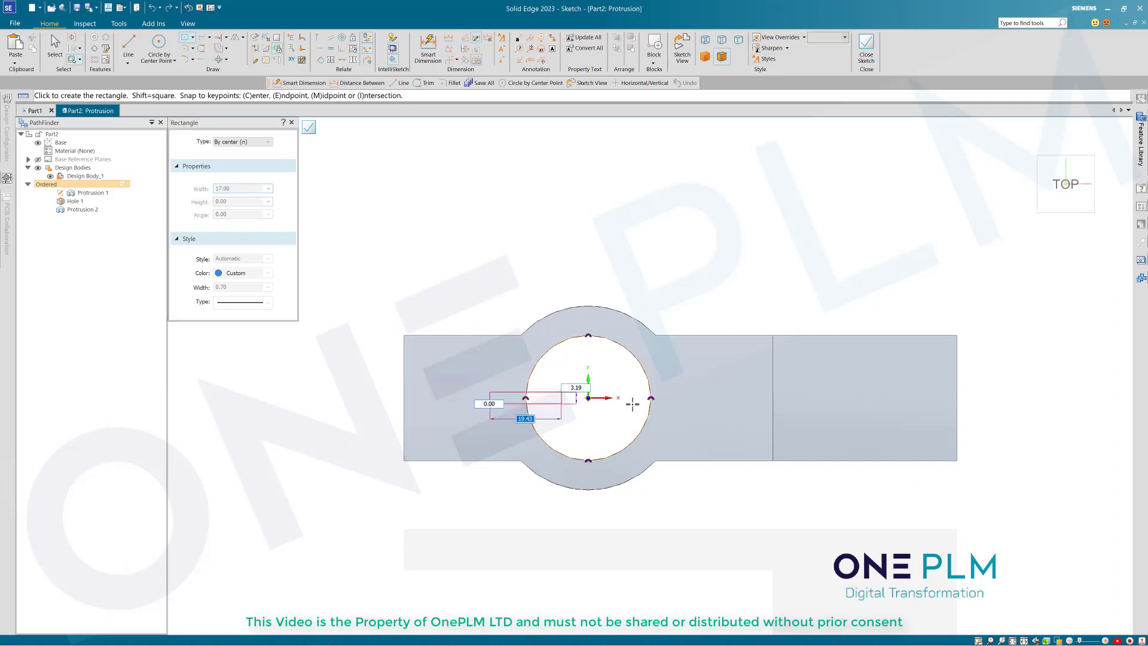
pyautogui.click(696, 416)
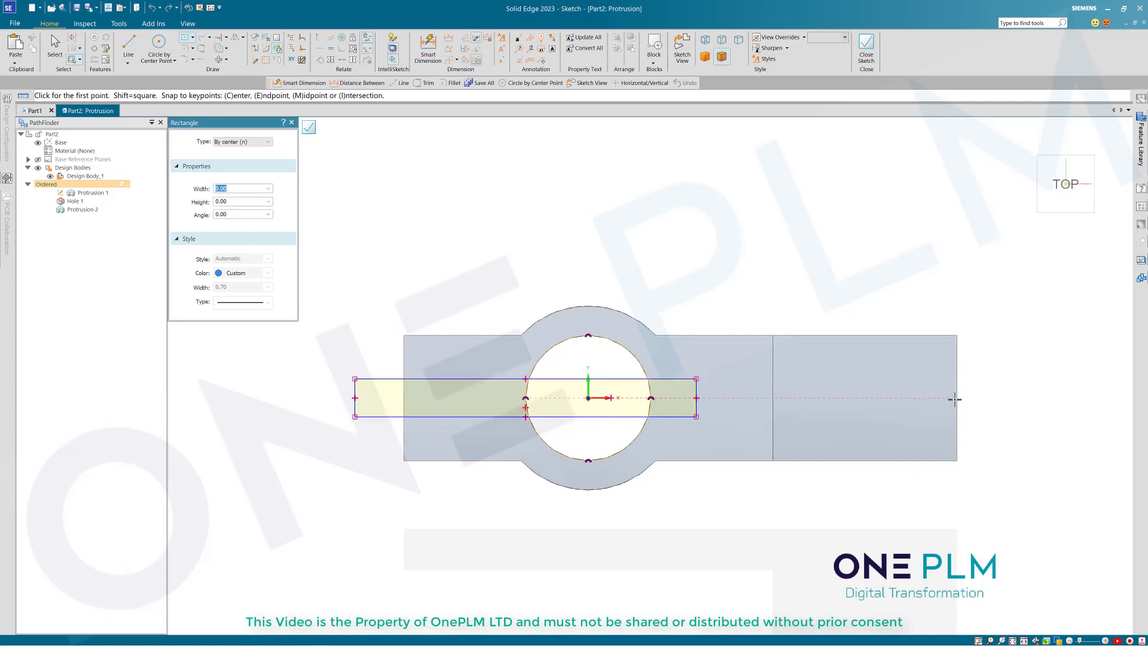
pyautogui.click(957, 398)
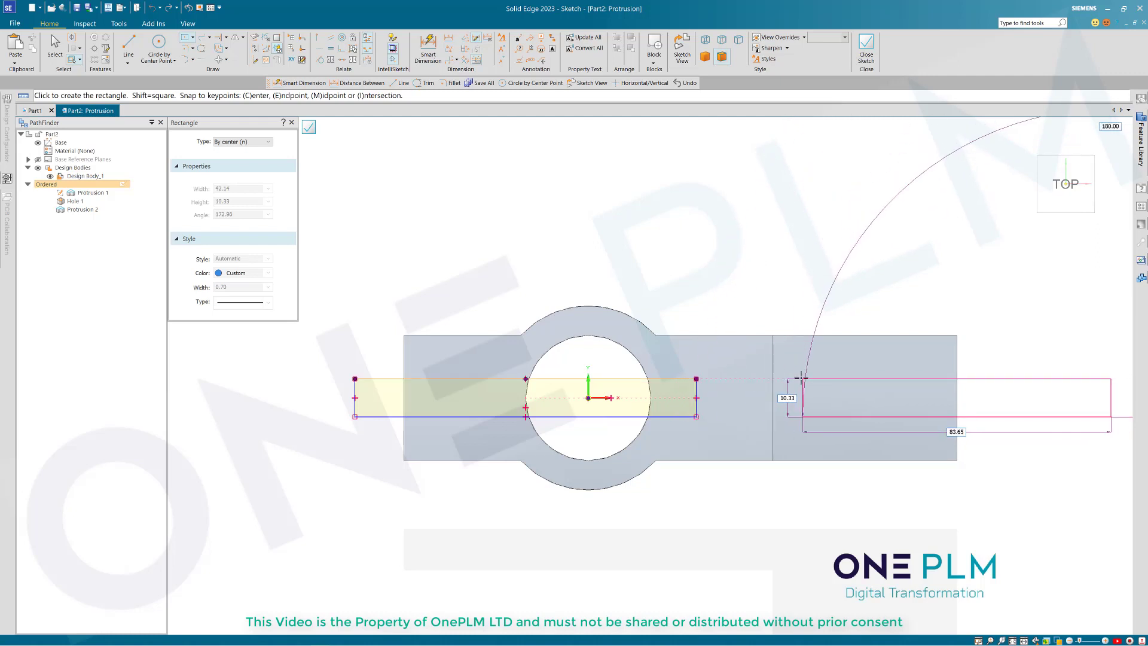
pyautogui.click(803, 379)
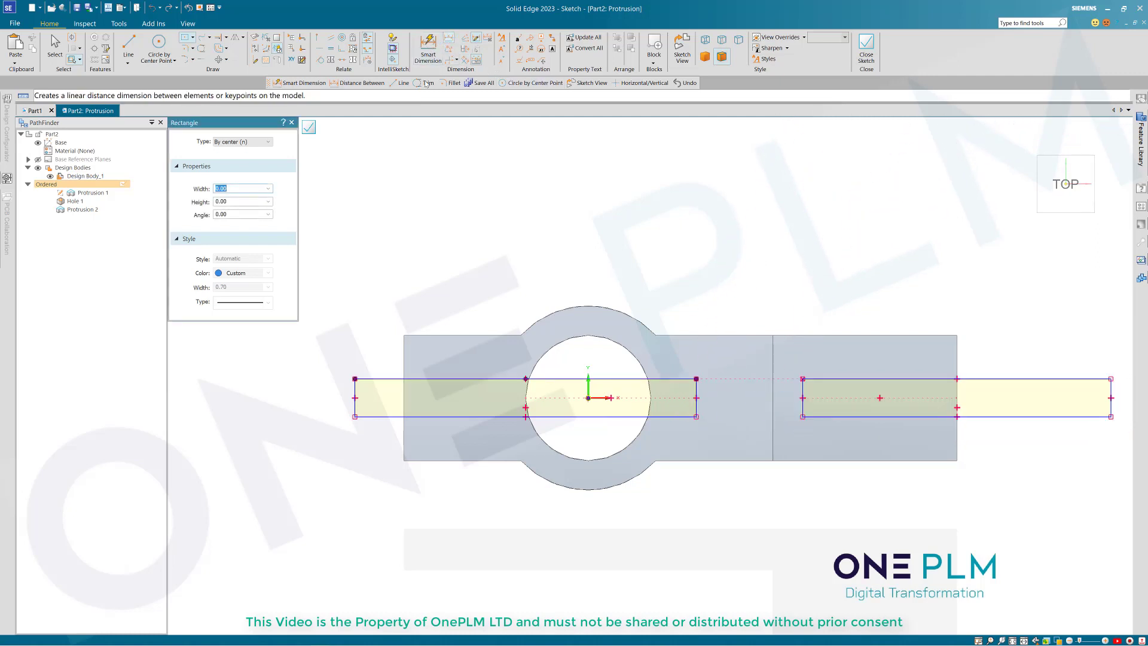
pyautogui.click(355, 397)
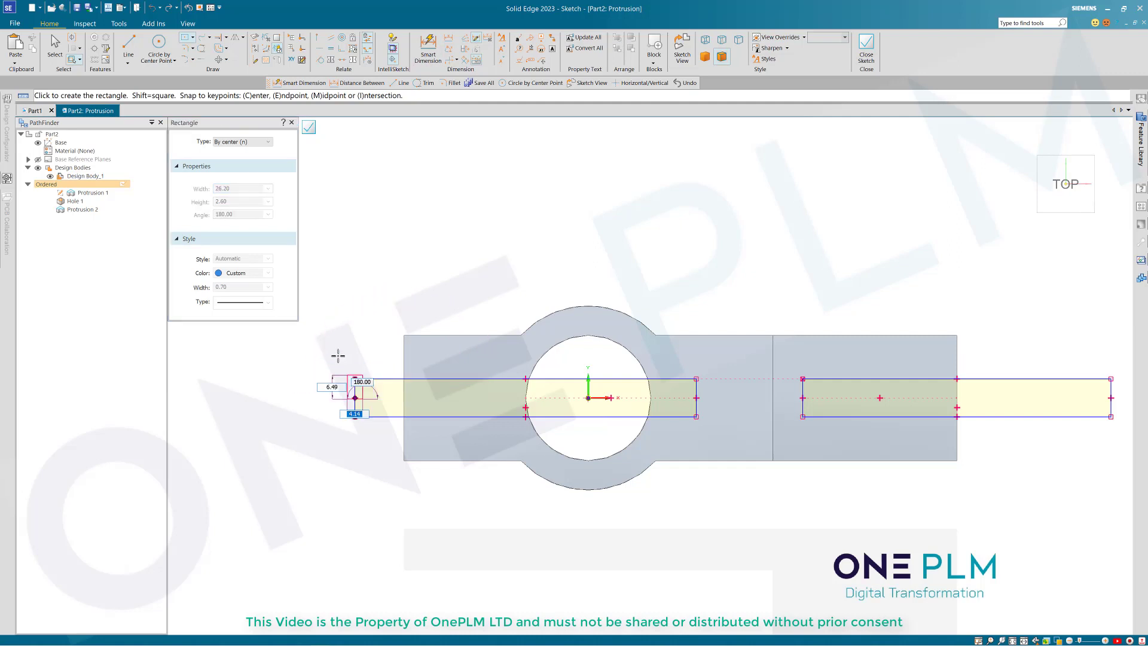
# - Dimension the short side of the rectangle across the hole and set it to 8 mm
pyautogui.click(428, 47)
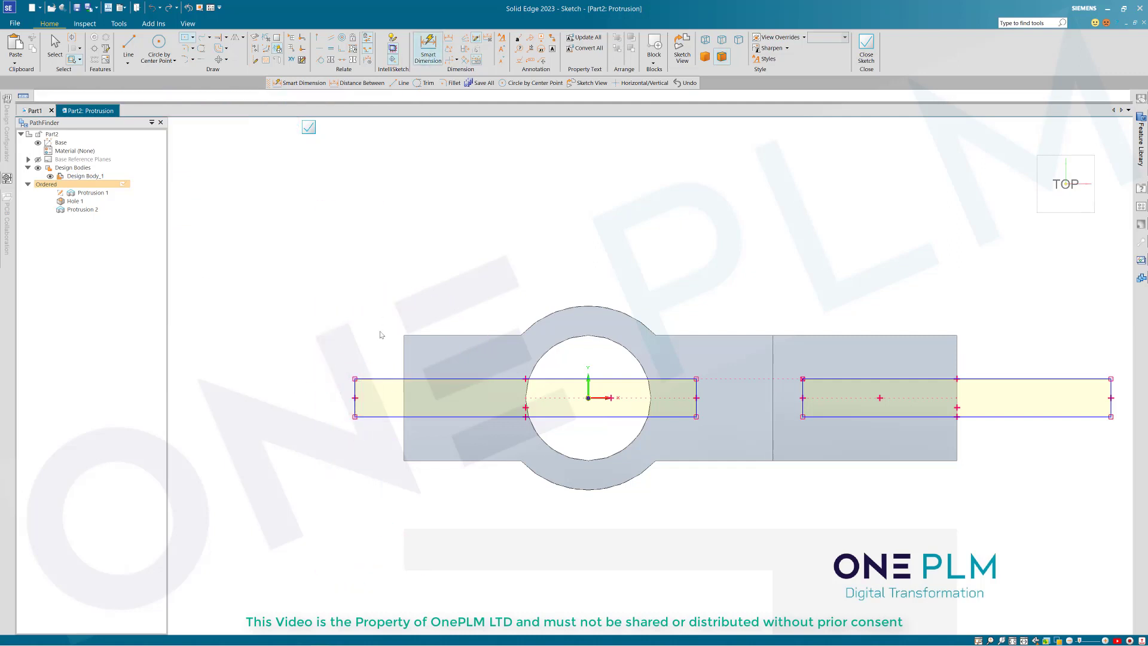
pyautogui.click(355, 388)
pyautogui.click(328, 362)
pyautogui.write('8')
pyautogui.press('Return')
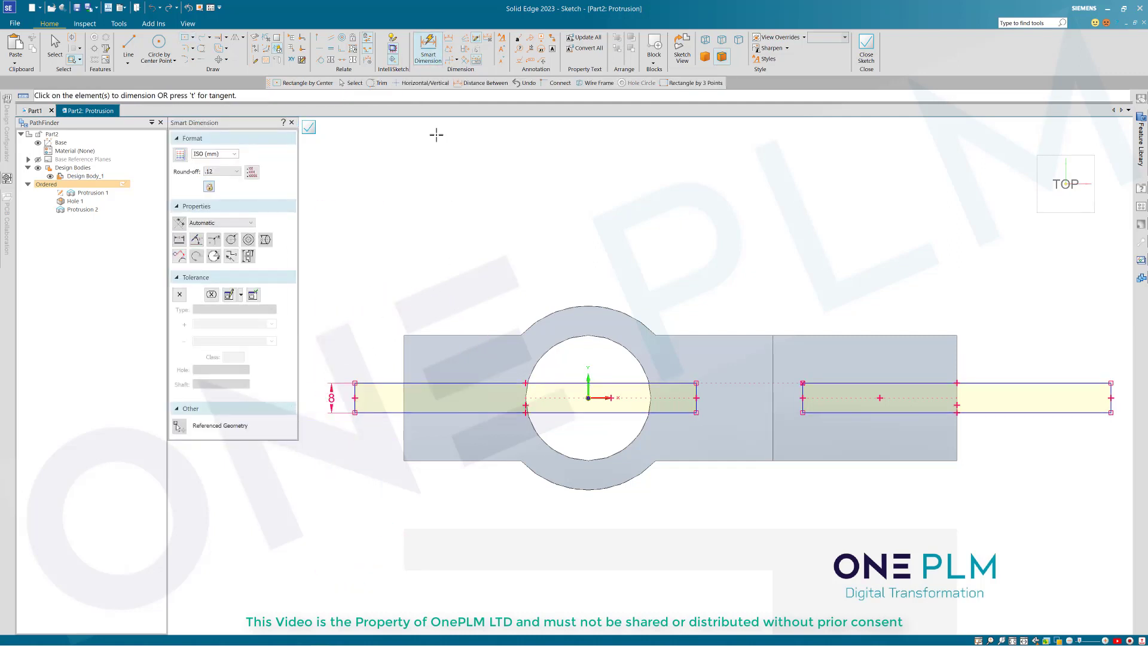
# - Dimension the distance from the hole's centre to the inner end of the first rectangle and set it to 34 mm
pyautogui.click(449, 39)
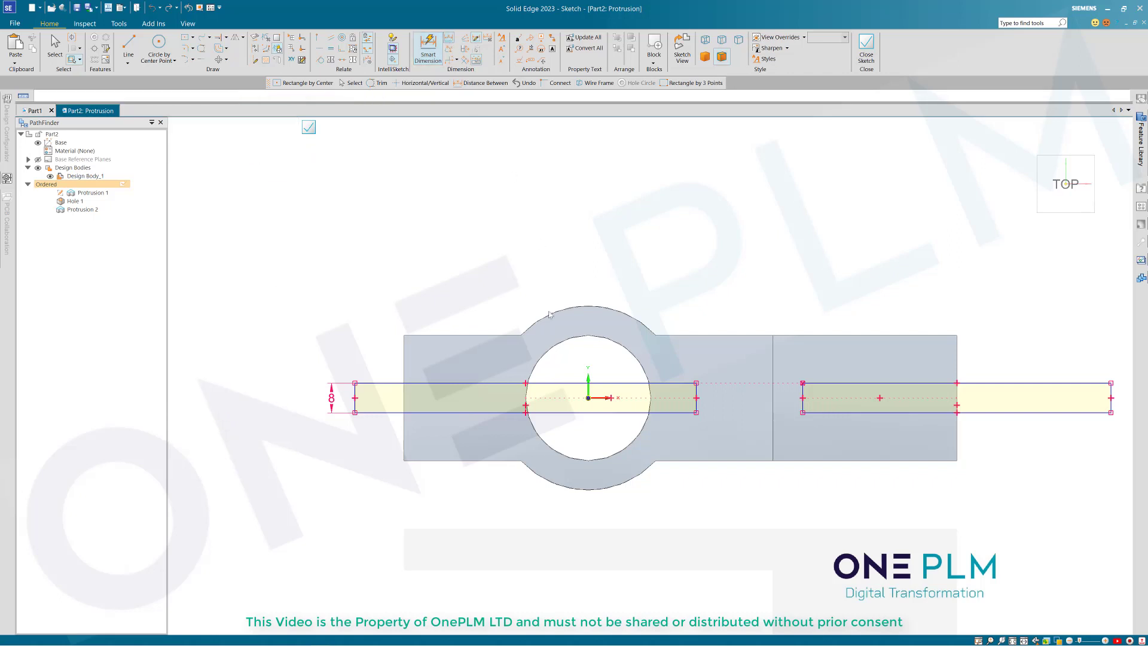
pyautogui.click(588, 389)
pyautogui.click(695, 385)
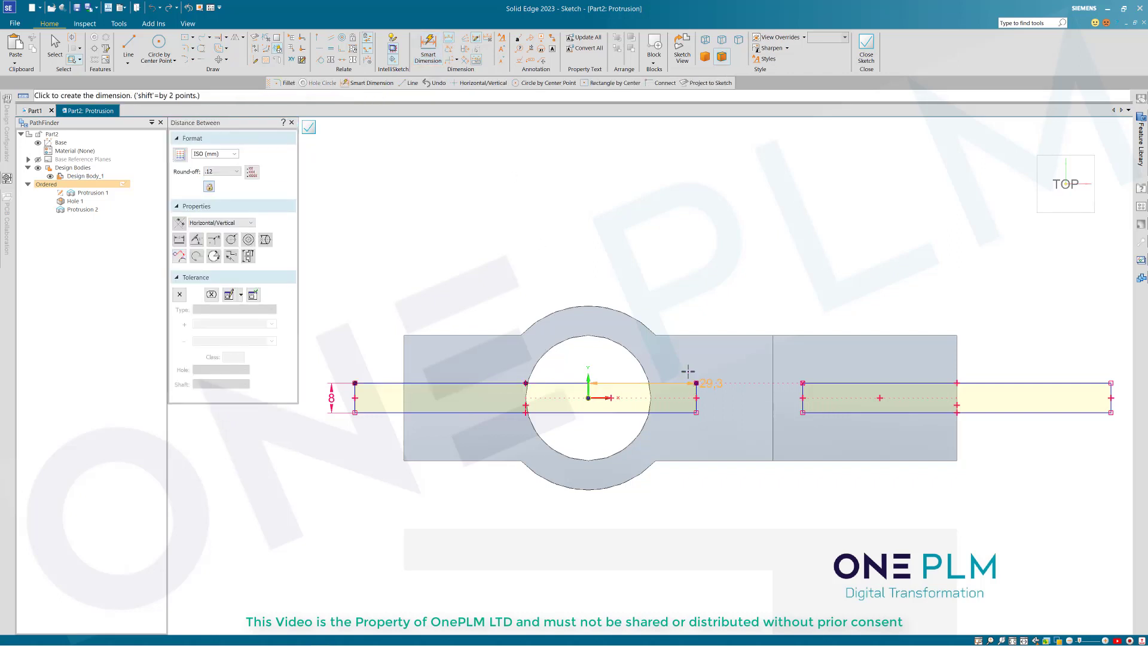
pyautogui.click(666, 281)
pyautogui.write('34')
pyautogui.press('Return')
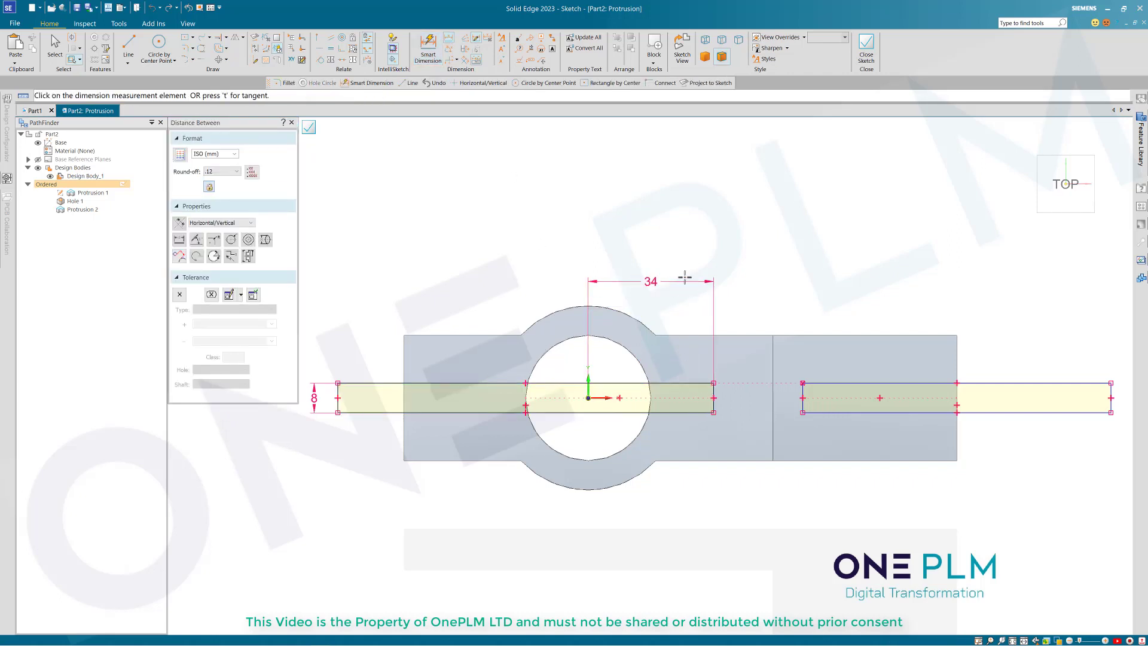
# - Dimension the distance from the long arm's end edge to the inner end of the second rectangle and set it to 34 mm
pyautogui.click(957, 343)
pyautogui.click(803, 383)
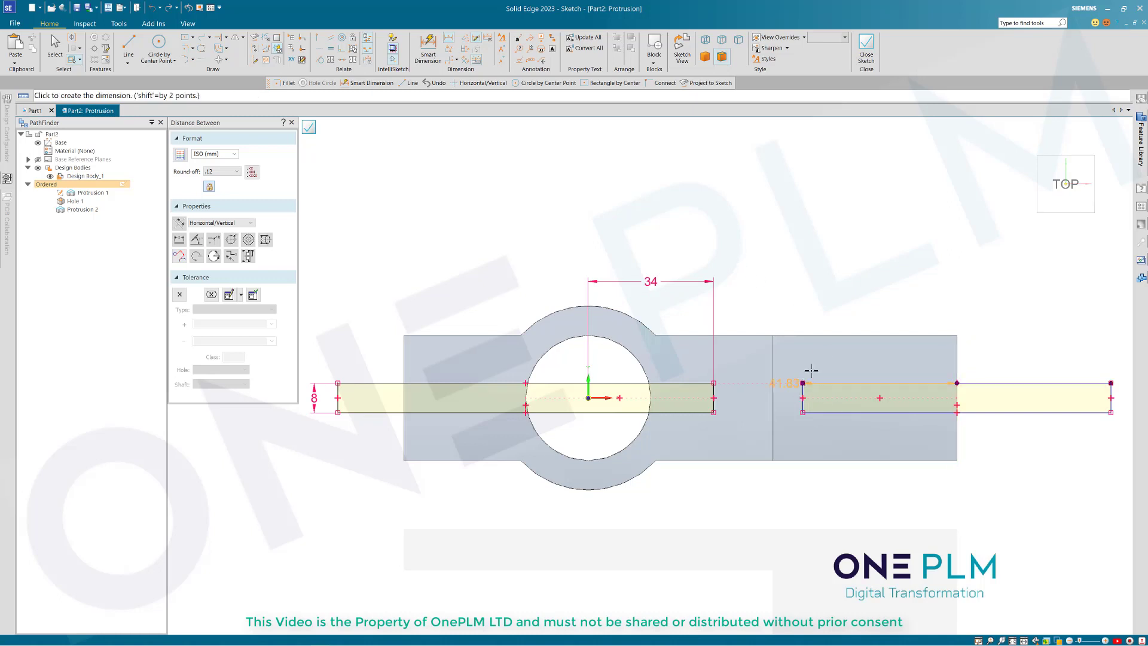
pyautogui.click(857, 304)
pyautogui.write('34')
pyautogui.press('Return')
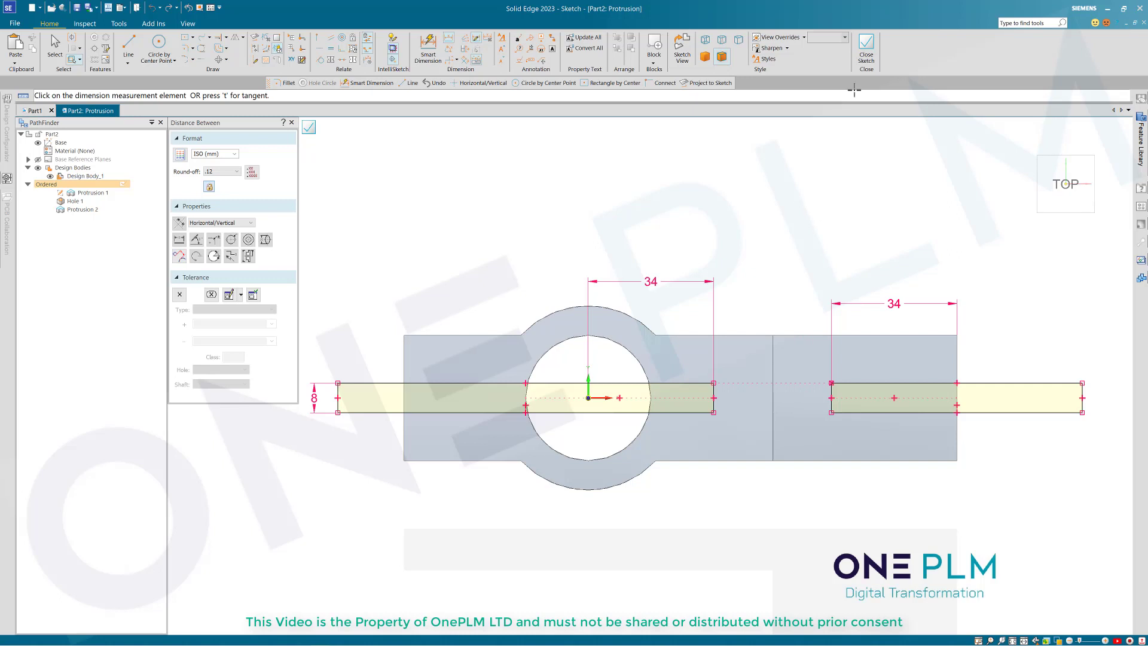
# - Close the sketch, cut both rectangles with a symmetric extent beyond the part's full height, and finish the cutout
pyautogui.click(867, 48)
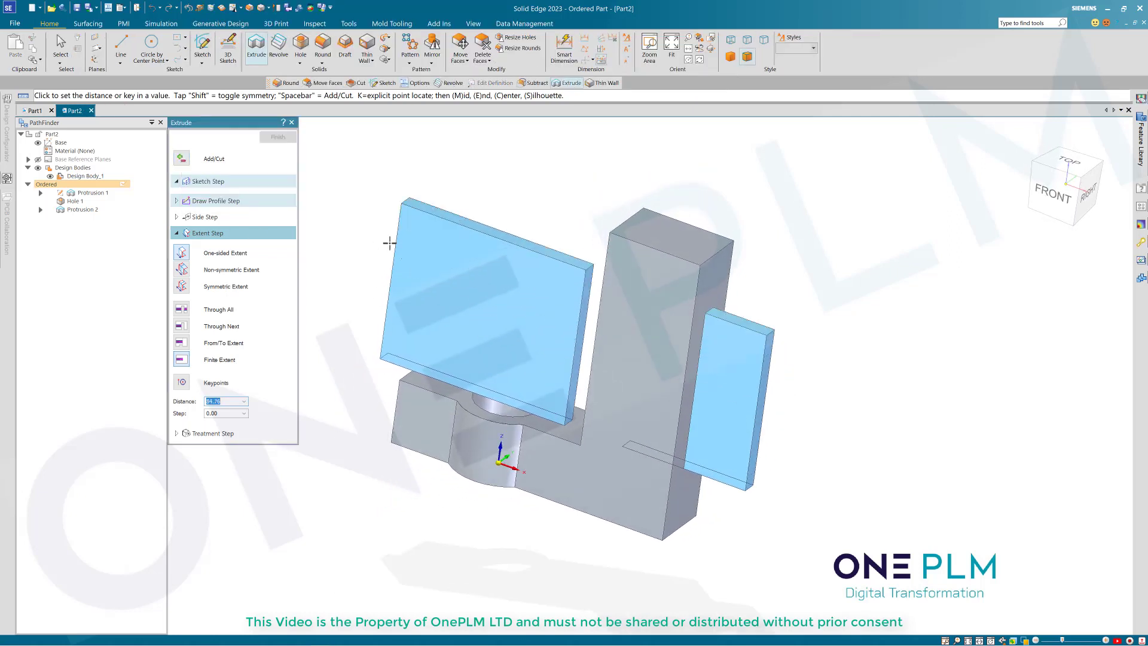
pyautogui.press('space')
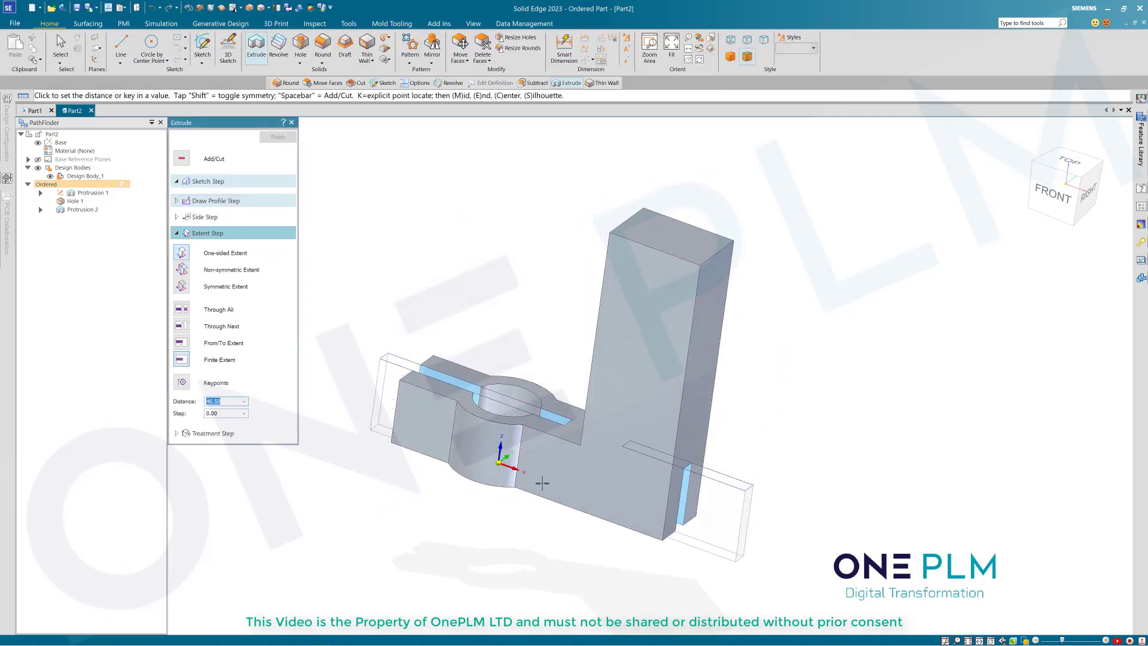
pyautogui.press('shift')
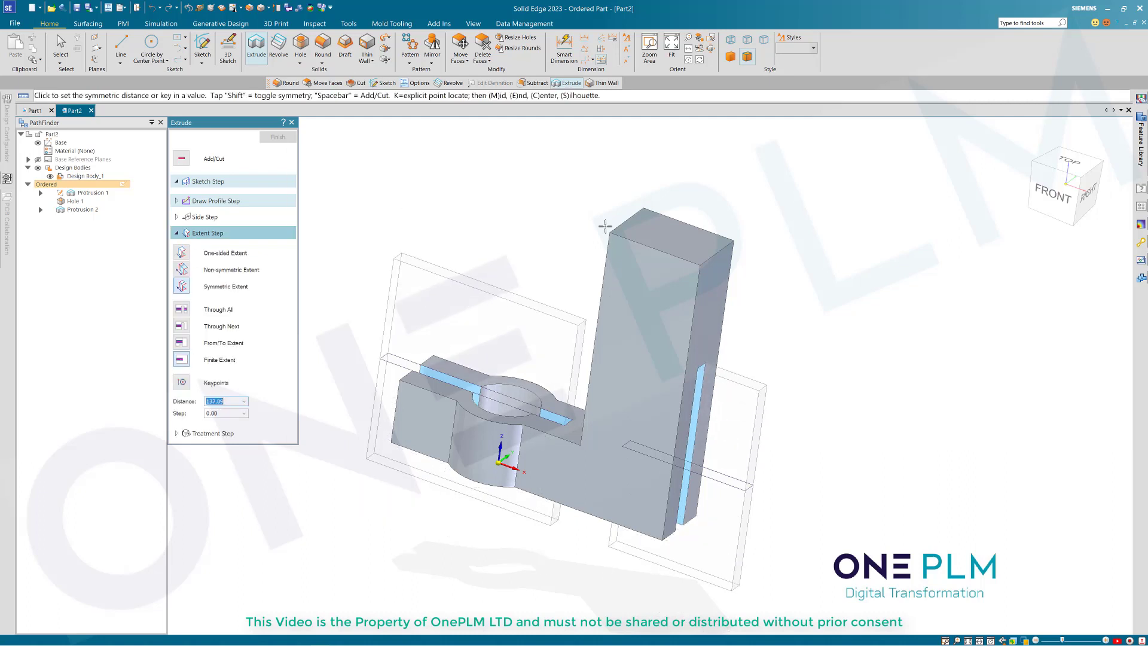
pyautogui.click(629, 160)
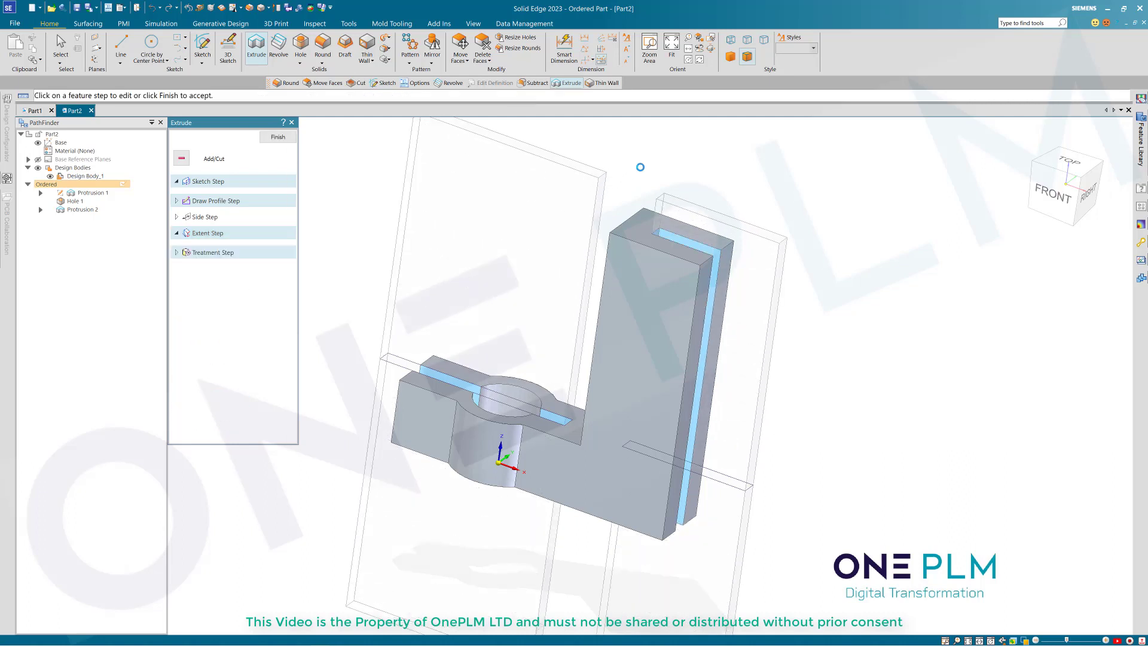
pyautogui.click(278, 137)
pyautogui.press('Escape')
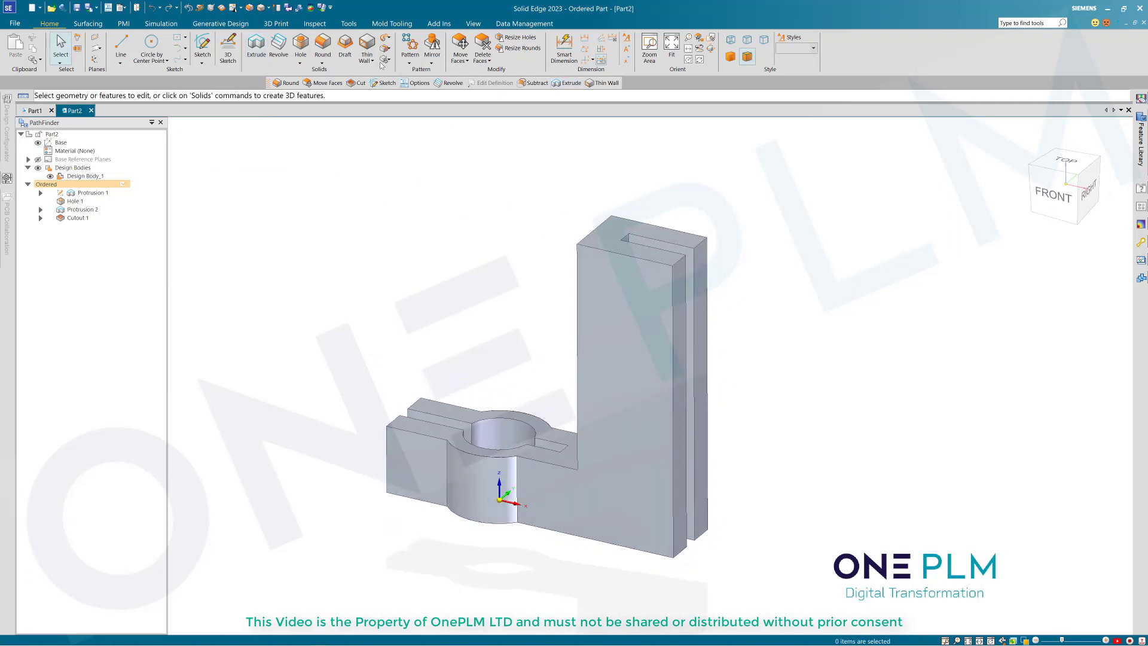
# - Start a Round with a 15 mm radius and select the upper and lower end edges of the short slotted arm
pyautogui.click(325, 41)
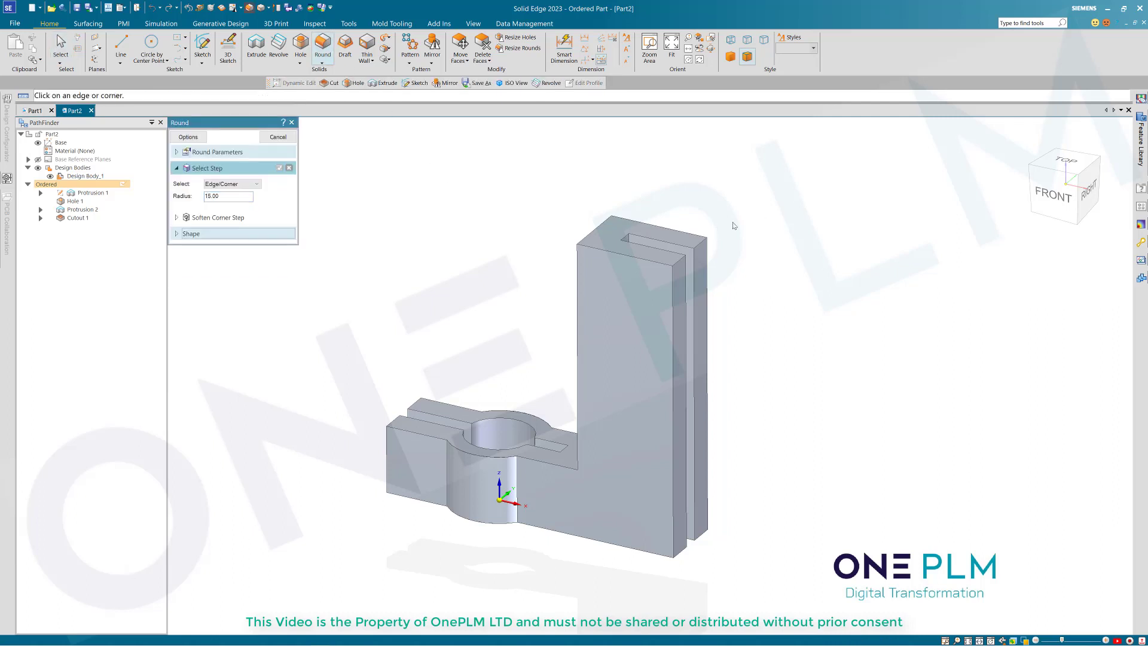
pyautogui.click(1055, 201)
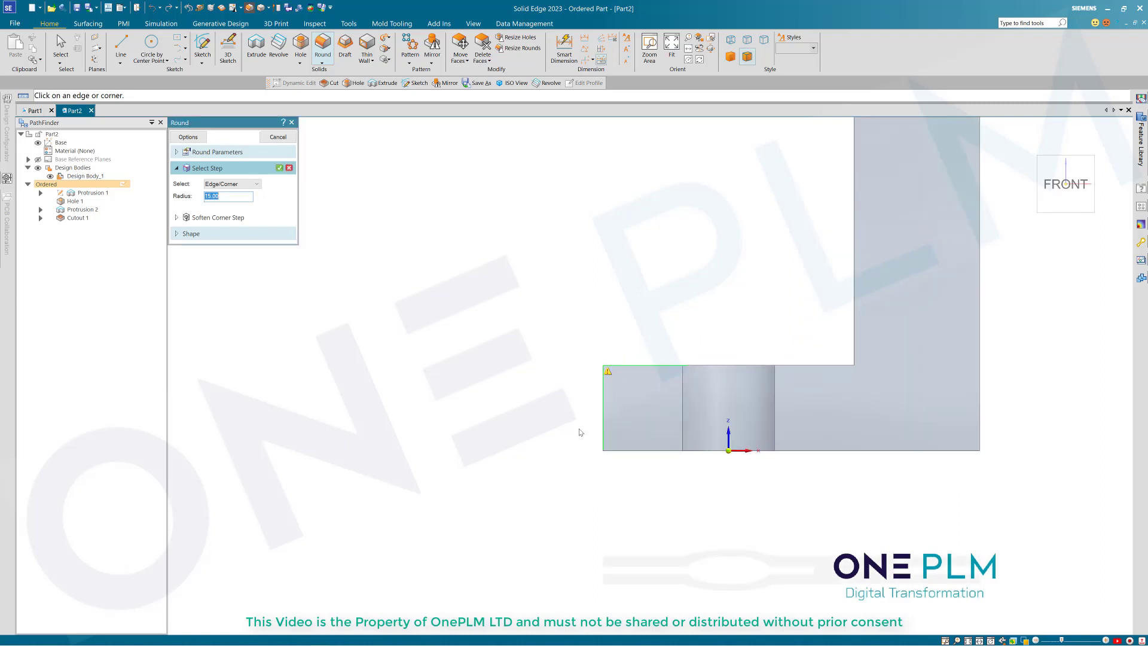
pyautogui.click(289, 169)
pyautogui.moveTo(449, 219); pyautogui.dragTo(529, 348, button='middle')
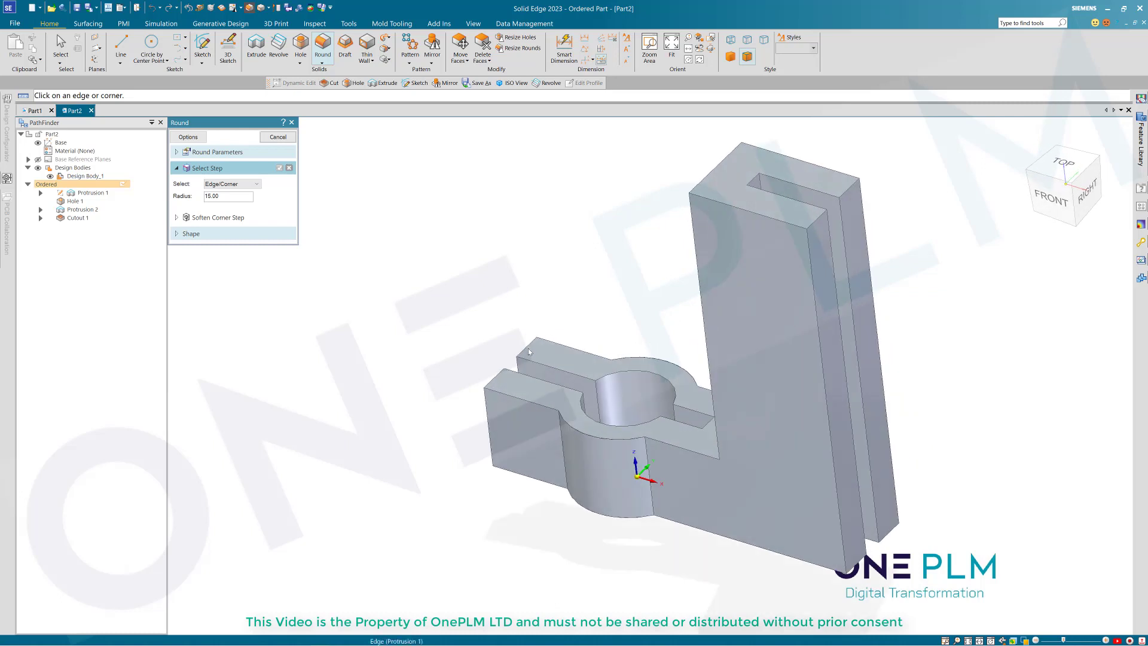
pyautogui.click(528, 351)
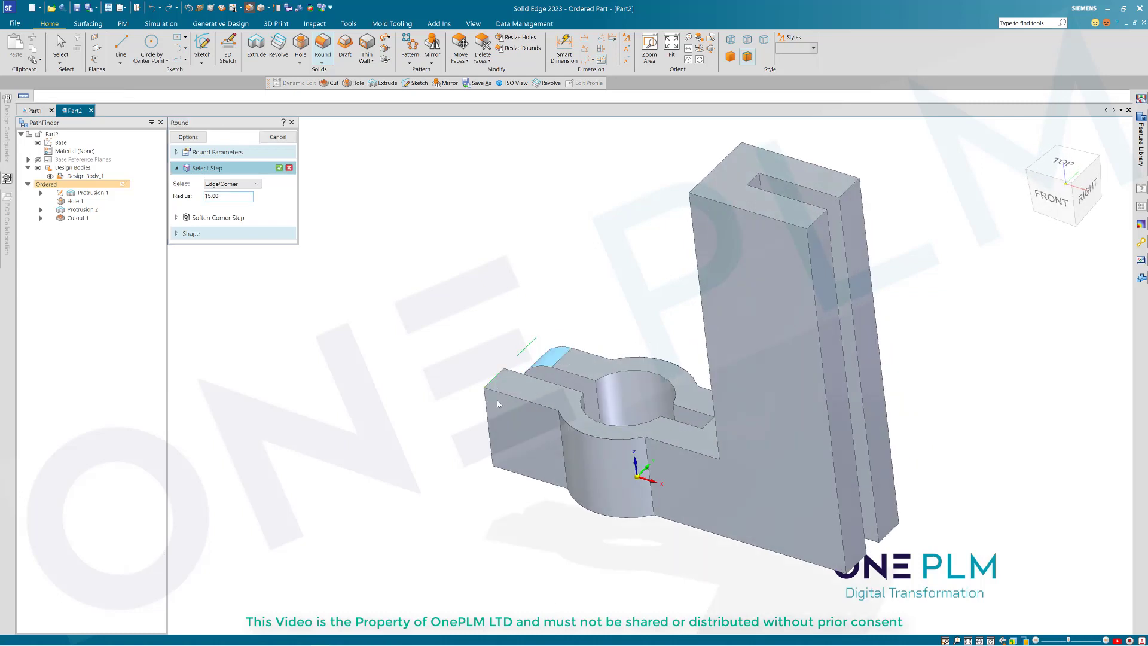
pyautogui.click(500, 384)
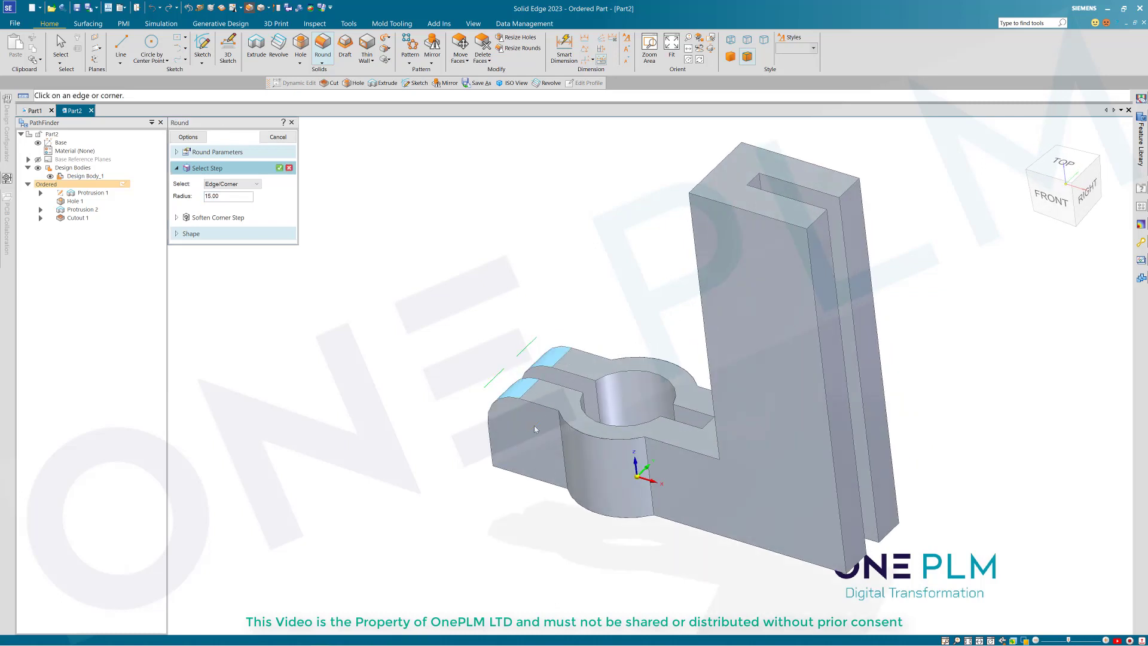
pyautogui.click(534, 426)
pyautogui.click(512, 448)
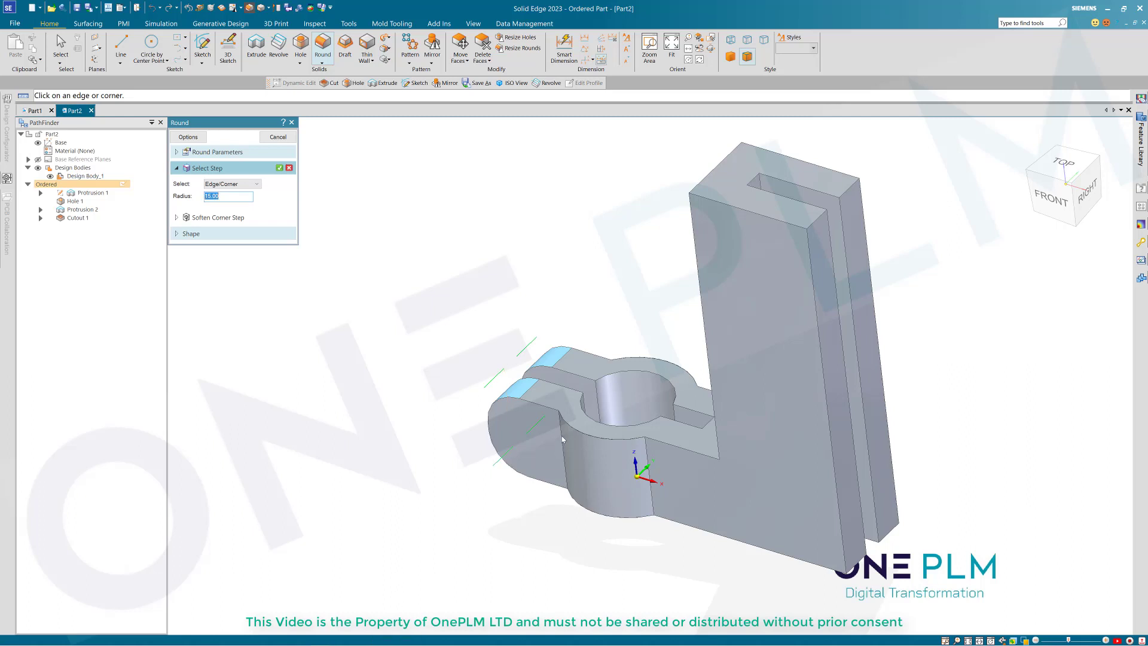
# - Add the vertical edges where the cylindrical boss meets the arms to the 15 mm round, on the front and long-arm sides
pyautogui.click(577, 425)
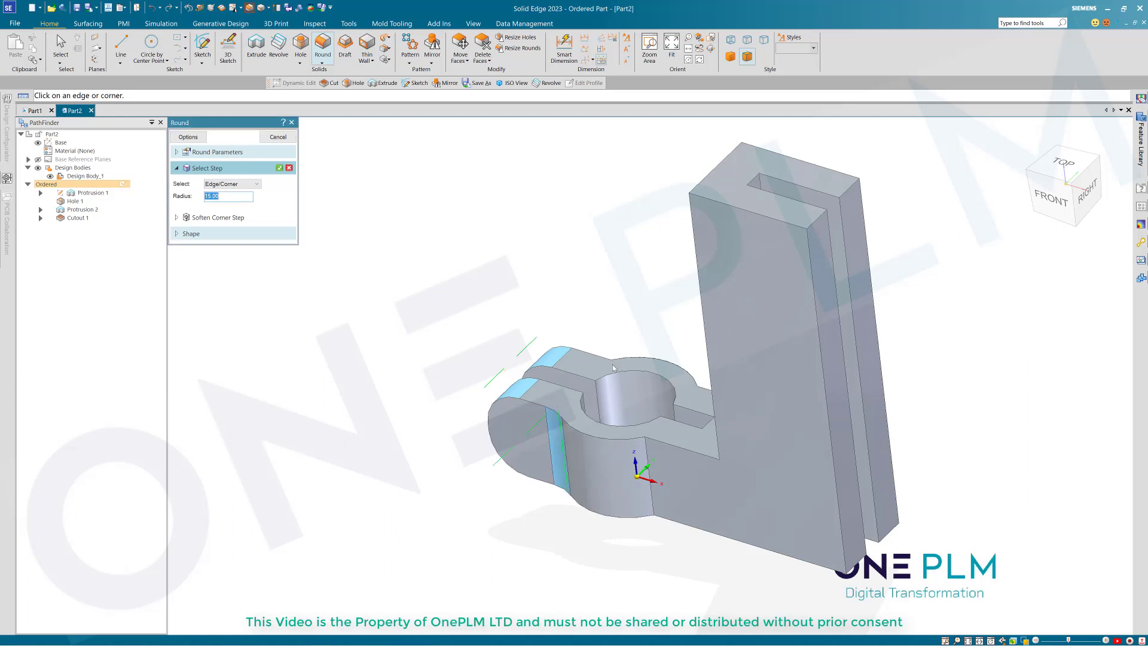
pyautogui.click(698, 392)
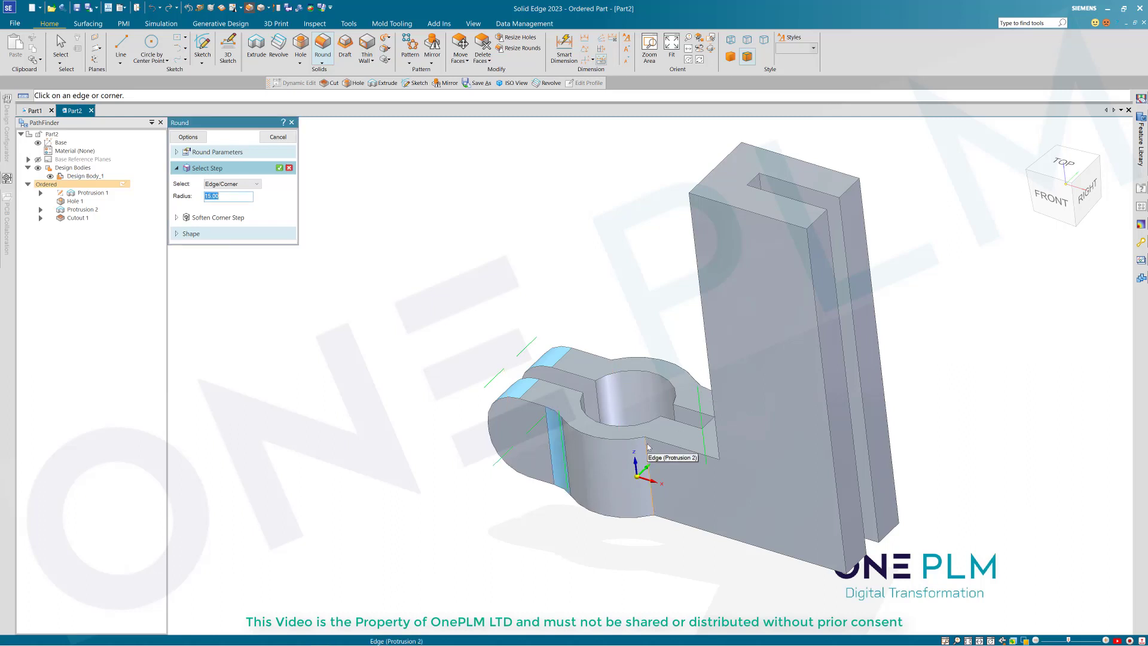
pyautogui.click(647, 444)
# - Add the upright's top edges and the lower outer edges at the long arm's end to the 15 mm round
pyautogui.click(709, 175)
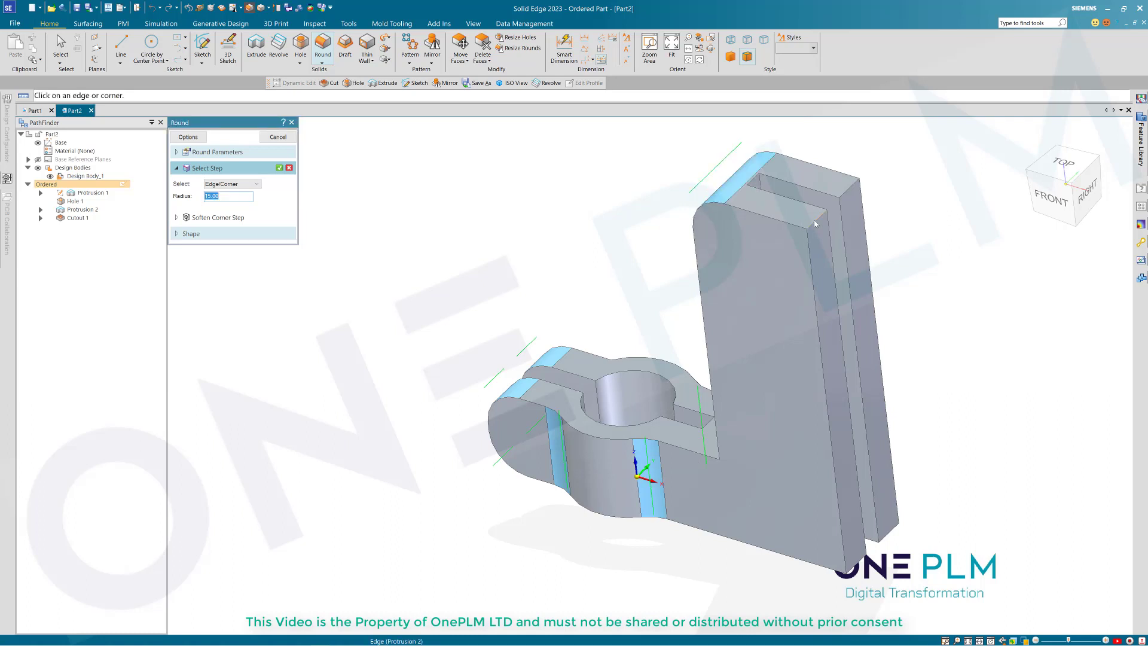
pyautogui.click(815, 224)
pyautogui.click(851, 191)
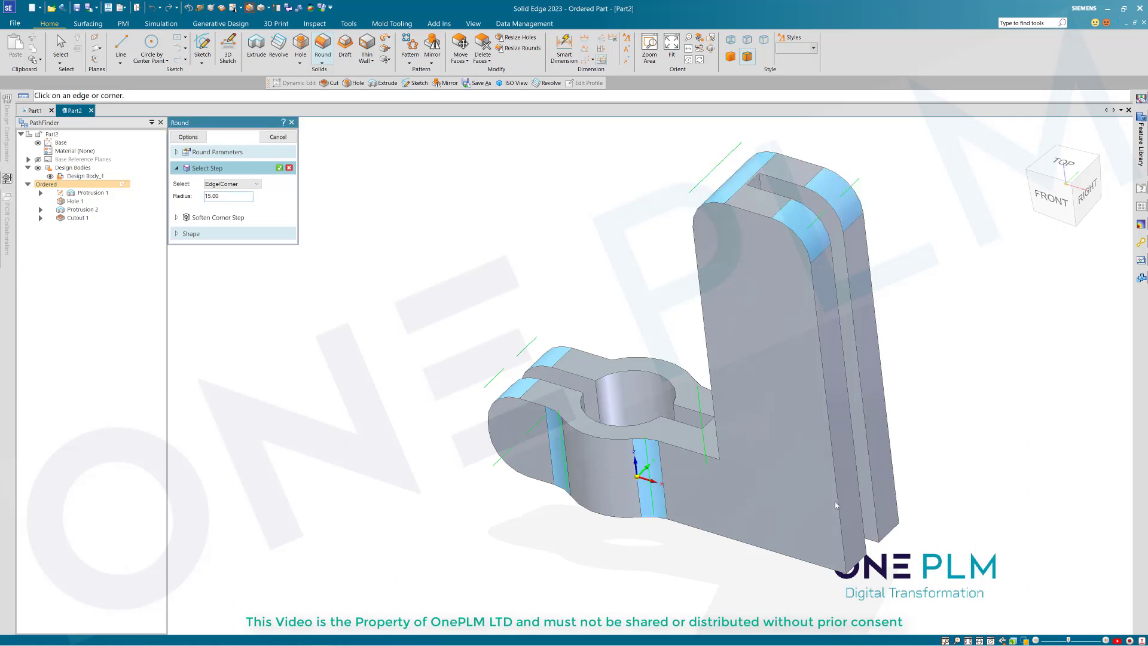
pyautogui.click(858, 563)
pyautogui.click(887, 534)
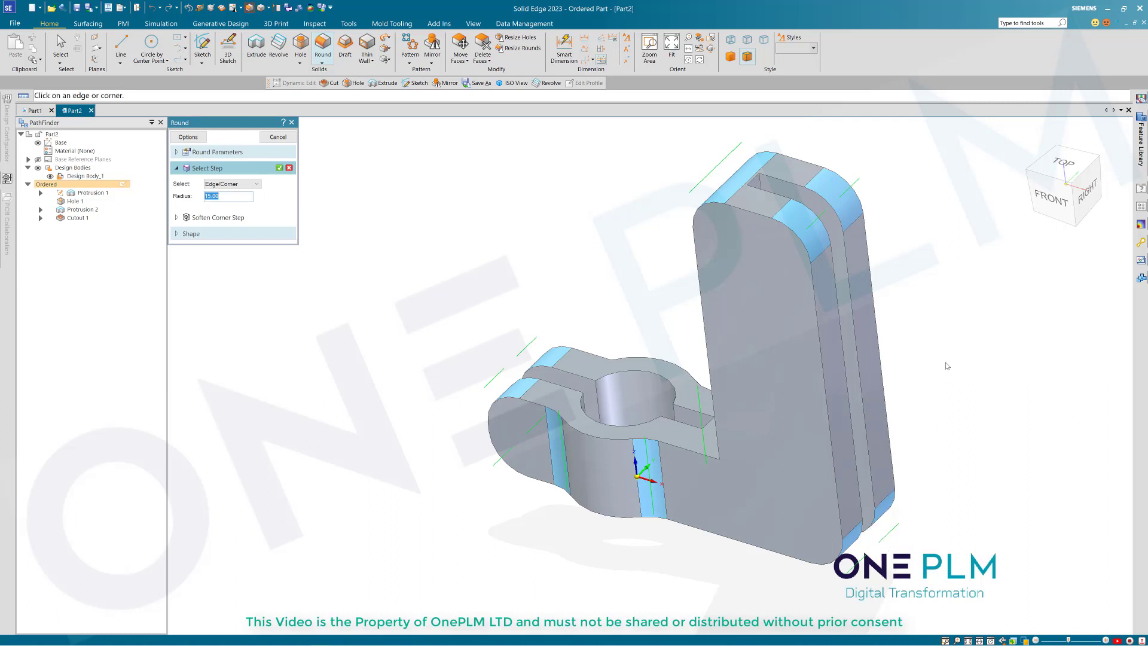
# - Add the remaining vertical boss edge on the rear side, accept the selection, and finish the 15 mm round
pyautogui.moveTo(953, 358); pyautogui.dragTo(658, 281, button='middle')
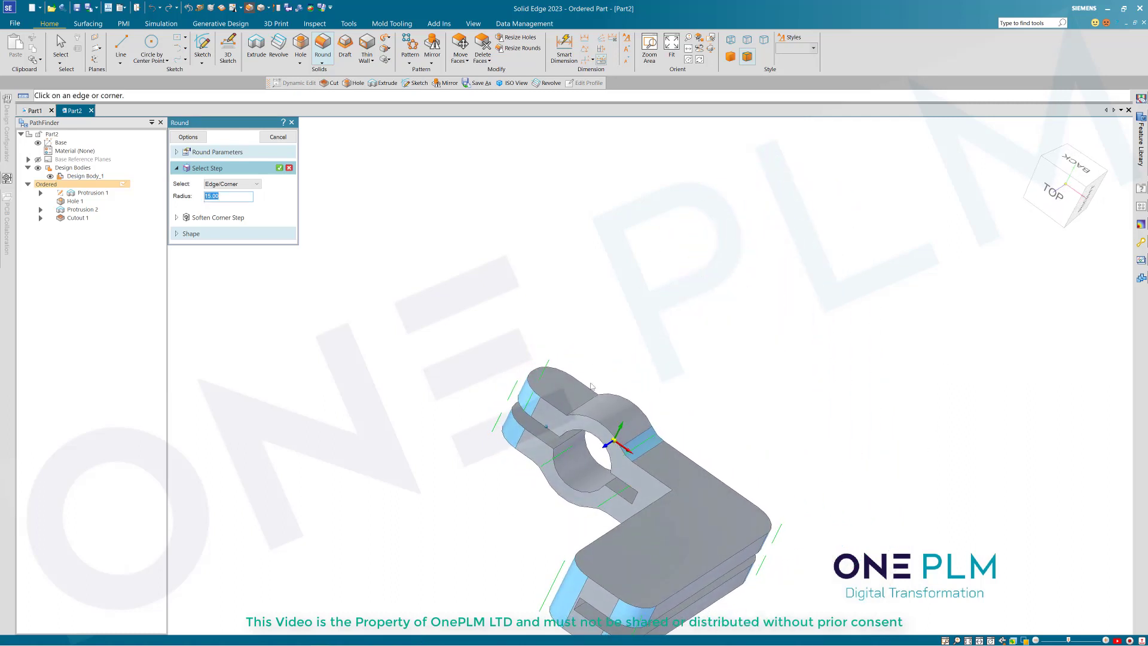
pyautogui.click(589, 402)
pyautogui.moveTo(589, 402); pyautogui.dragTo(574, 227, button='middle')
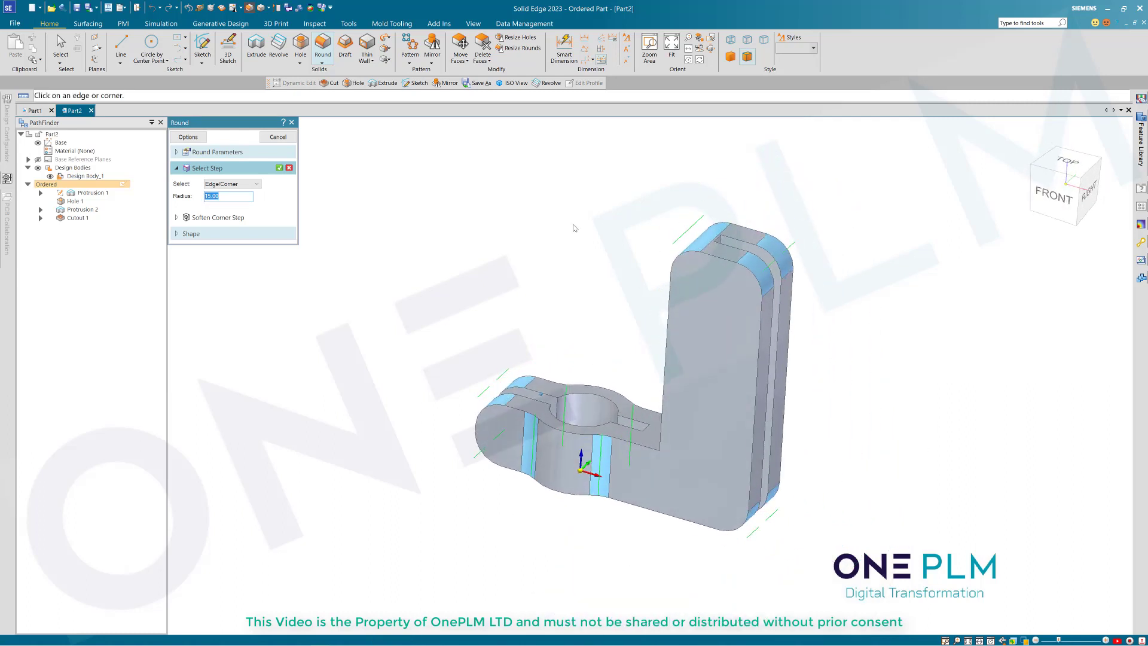
pyautogui.rightClick(542, 265)
pyautogui.click(279, 137)
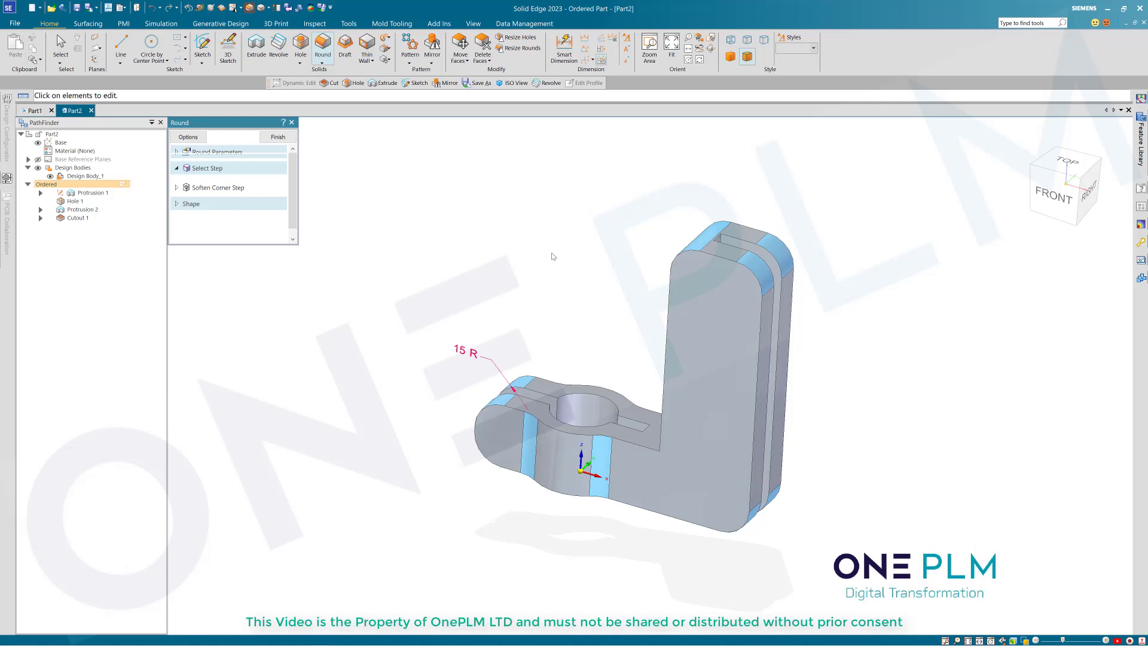
pyautogui.click(276, 138)
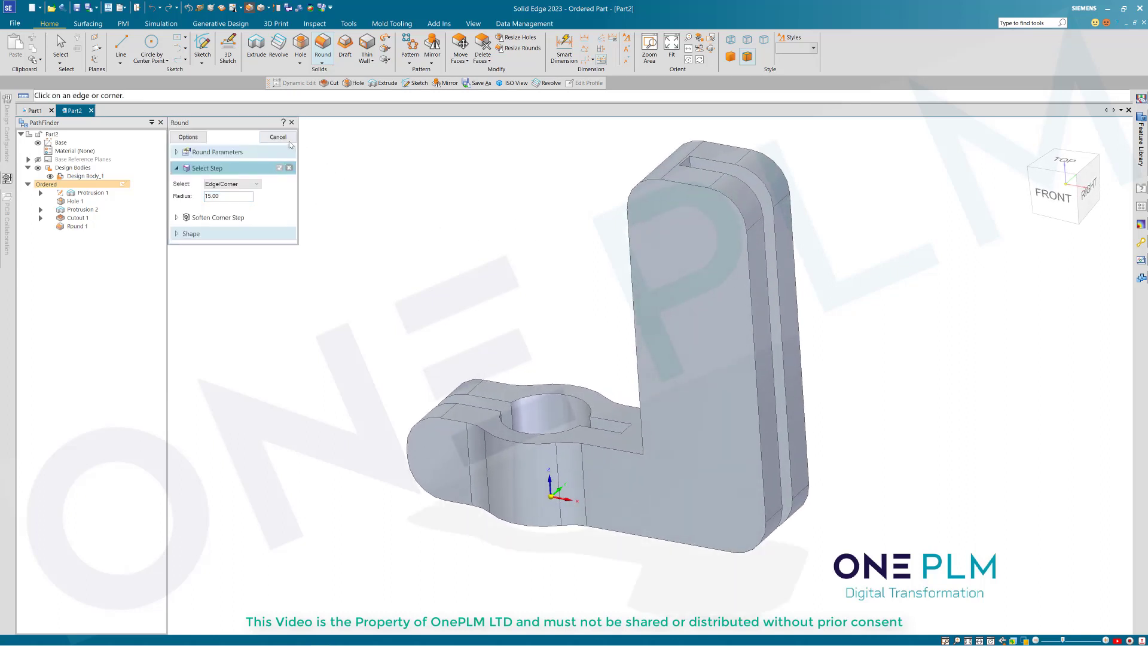
pyautogui.press('Escape')
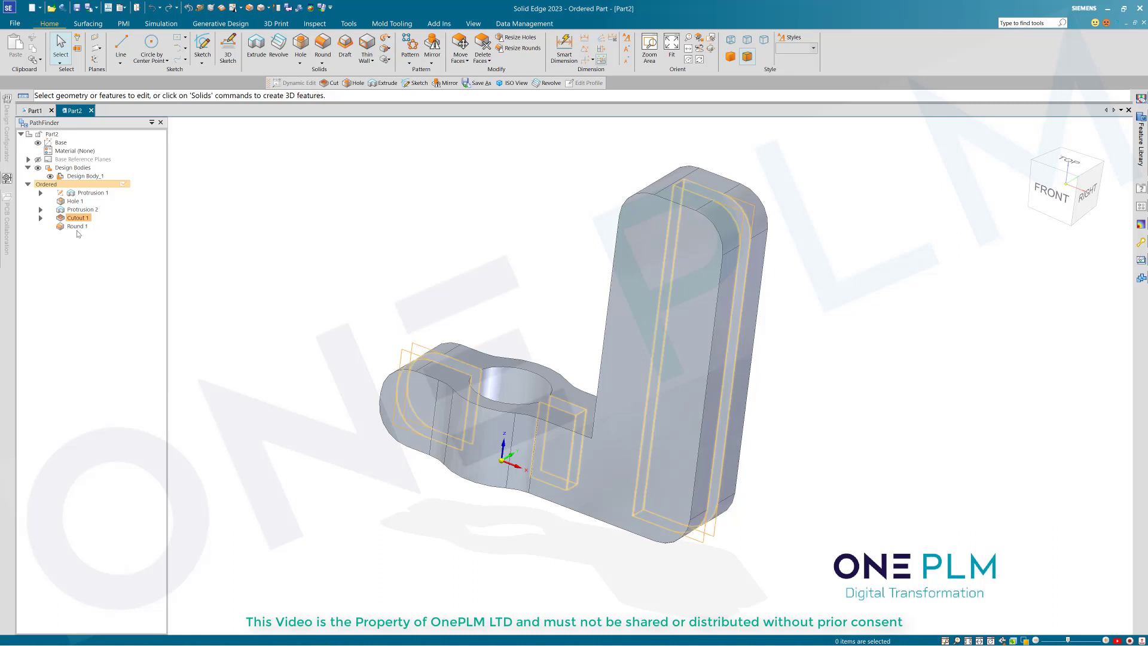
# - Roll the model history back to Protrusion 2 and further back to Protrusion 1
pyautogui.click(82, 209)
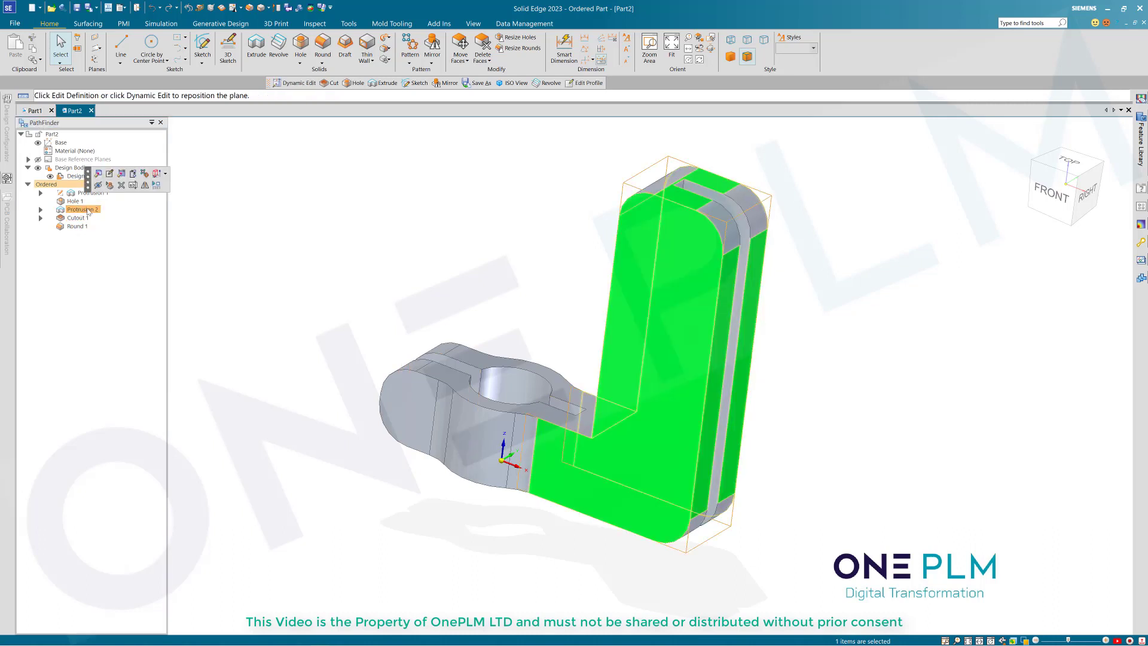
pyautogui.rightClick(88, 209)
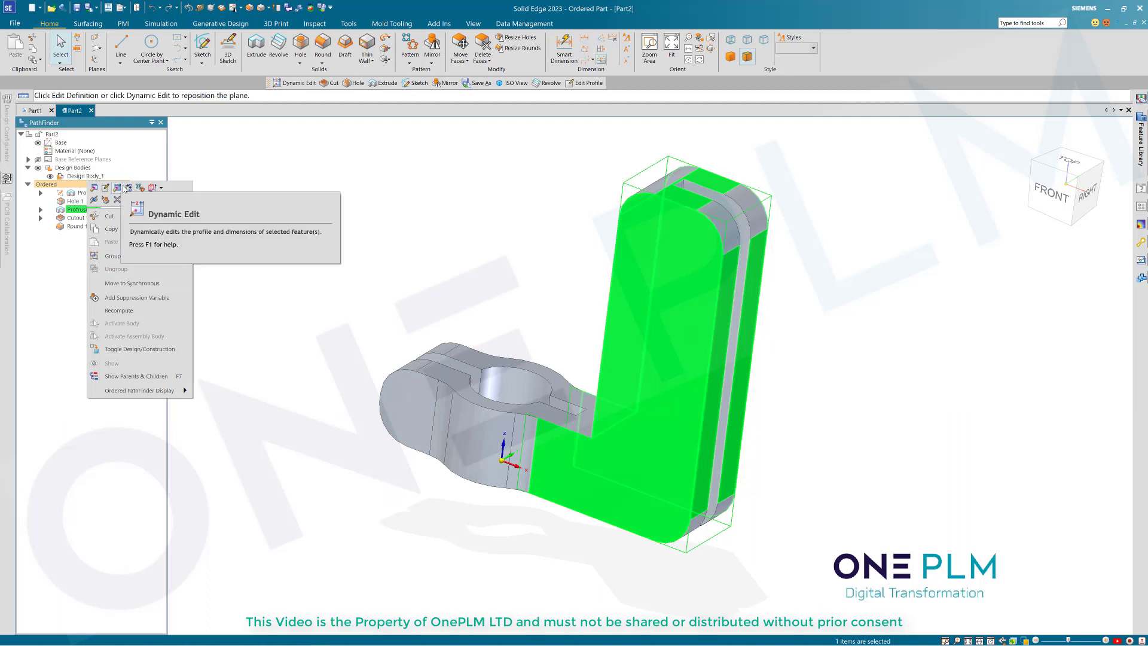
pyautogui.click(129, 188)
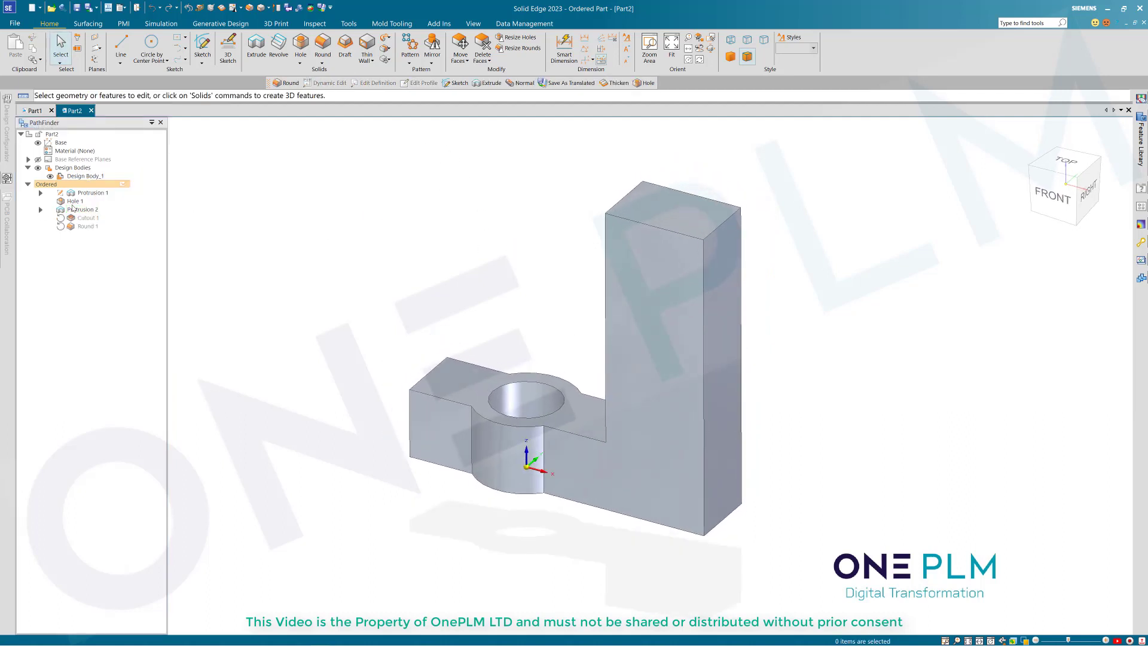
pyautogui.rightClick(89, 192)
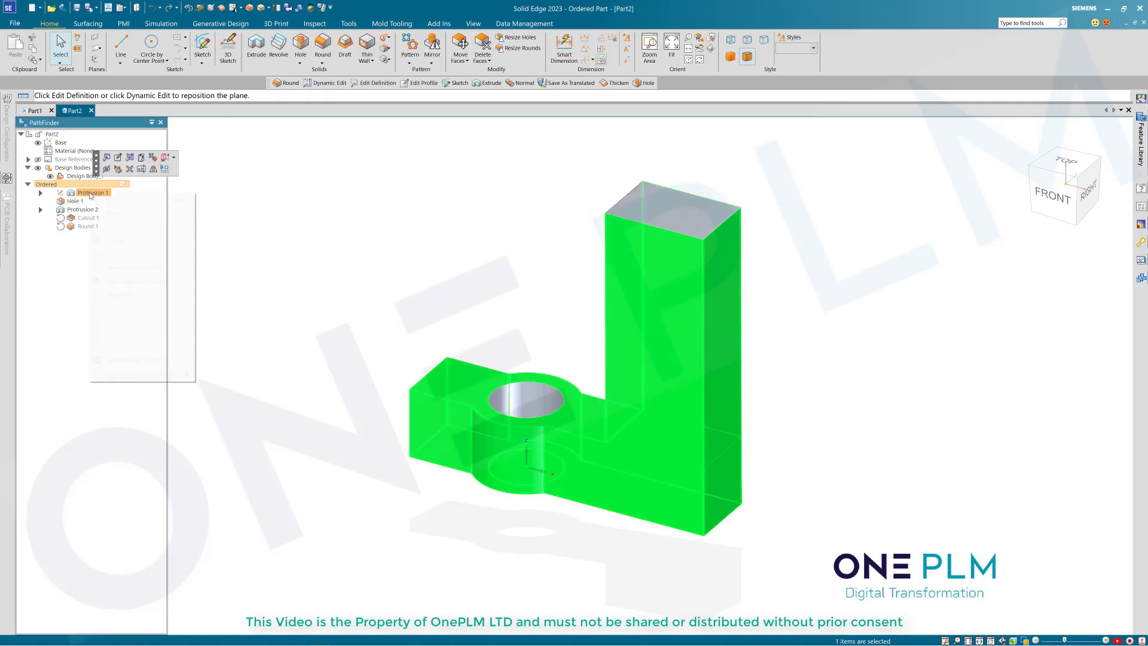
pyautogui.click(131, 172)
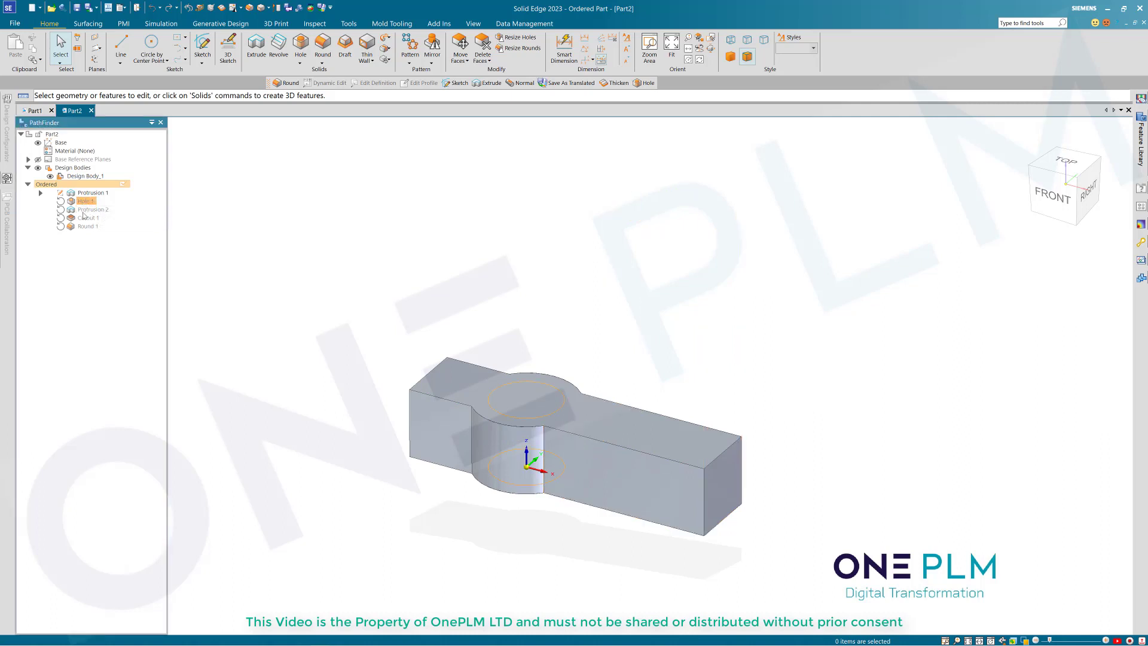
# - Roll the model forward to Protrusion 2 and reorder Hole 1 so it comes after Protrusion 2
pyautogui.doubleClick(85, 212)
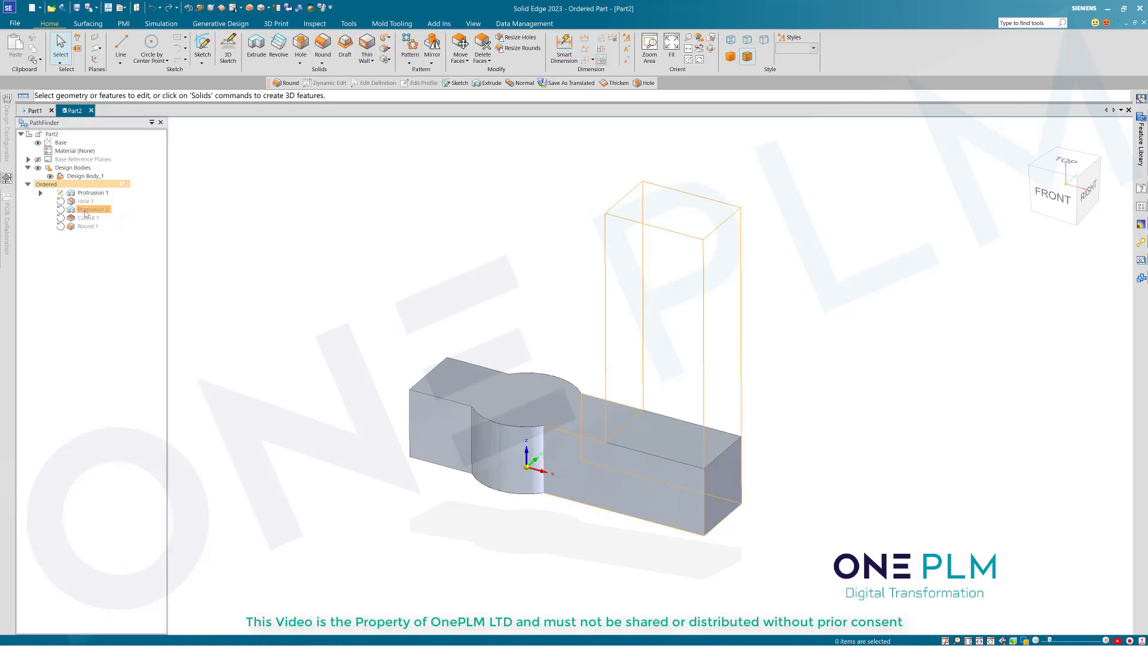
pyautogui.click(77, 204)
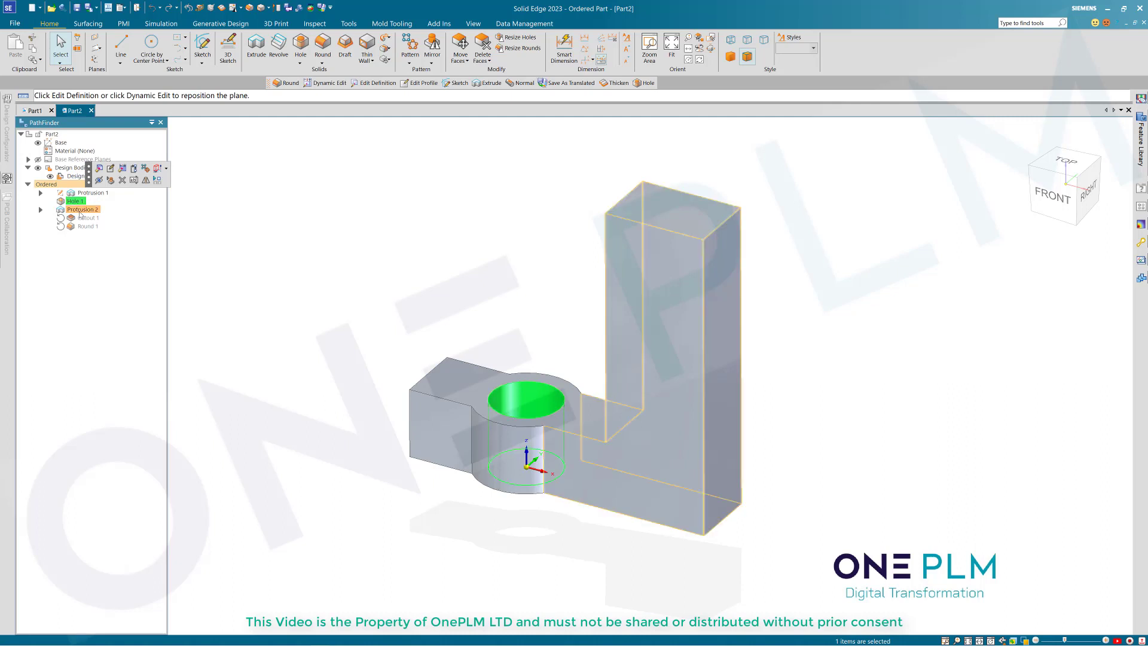
pyautogui.click(125, 259)
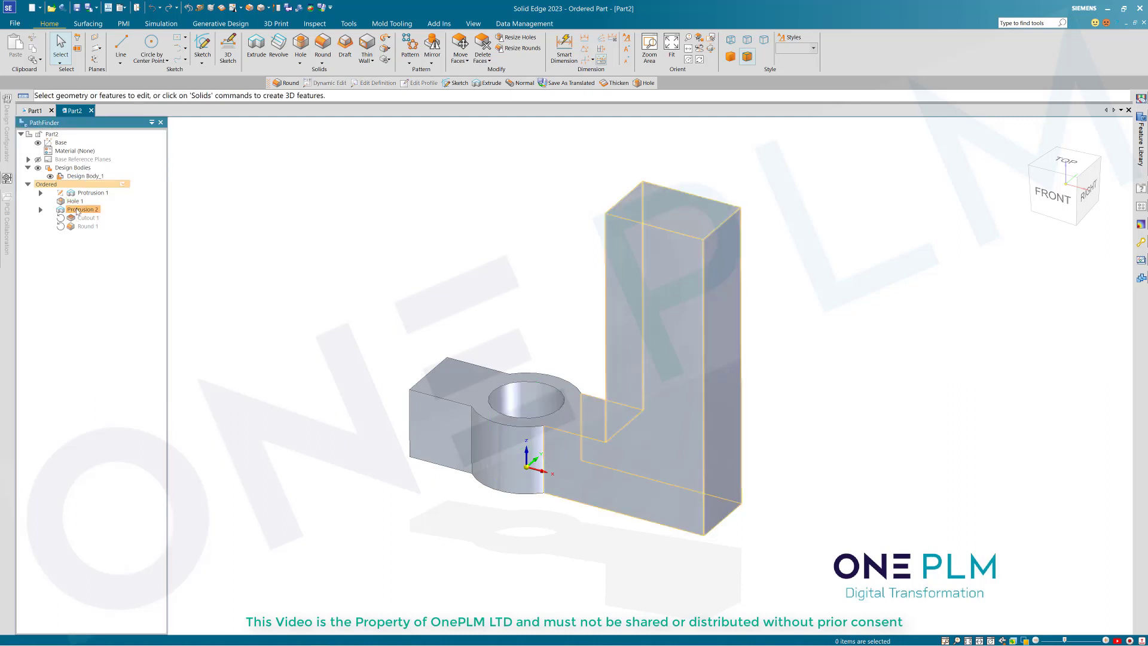
pyautogui.click(75, 203)
pyautogui.click(76, 203)
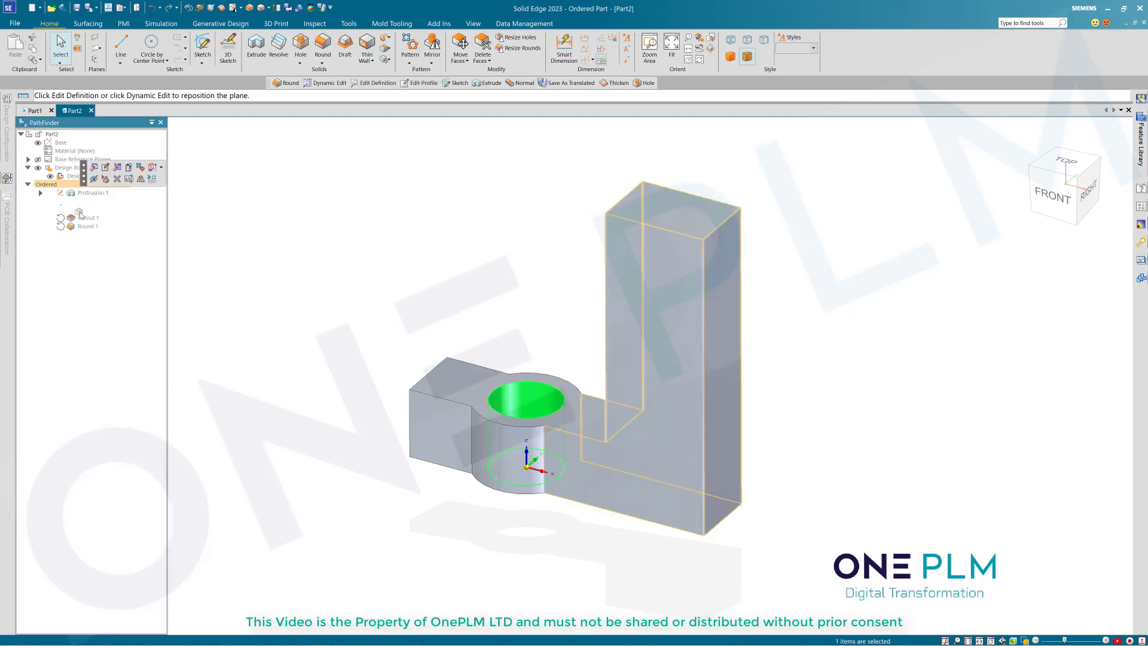
pyautogui.moveTo(81, 213); pyautogui.dragTo(81, 214)
pyautogui.click(104, 266)
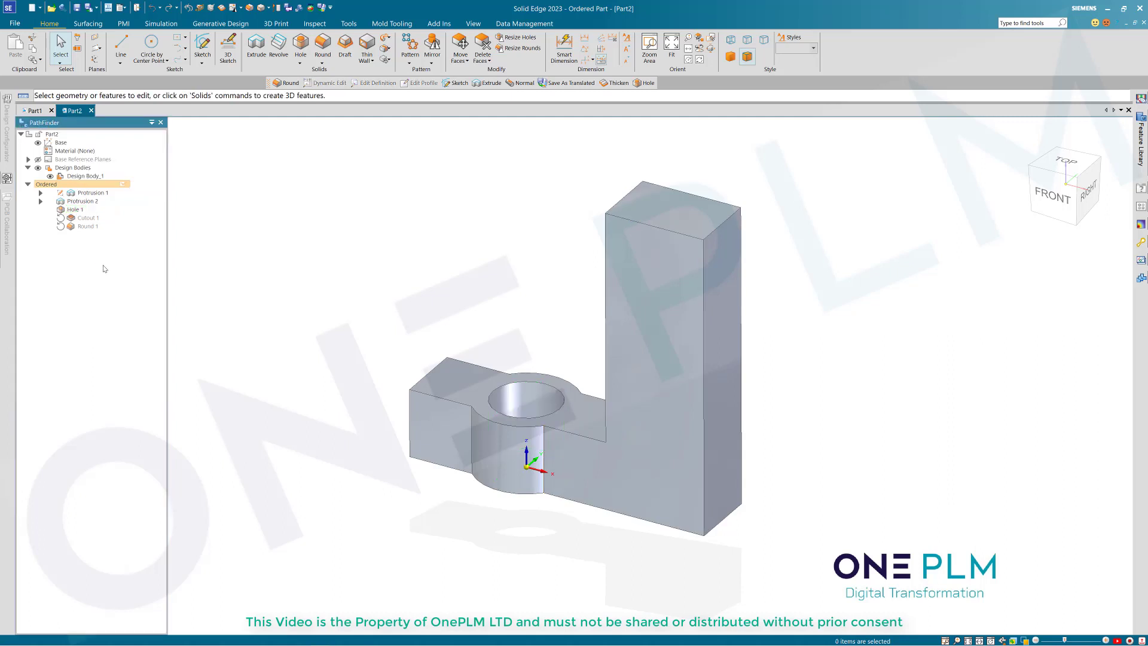
# - Roll the model back to Protrusion 2, ahead of the reordered hole
pyautogui.click(84, 202)
pyautogui.doubleClick(84, 202)
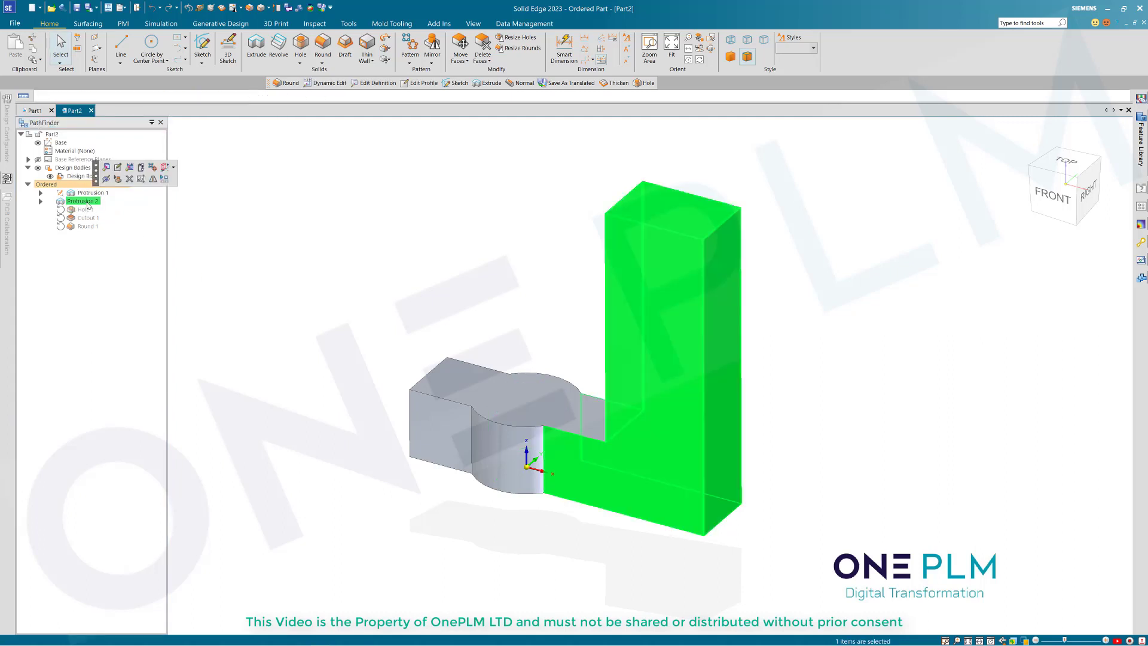
pyautogui.click(279, 238)
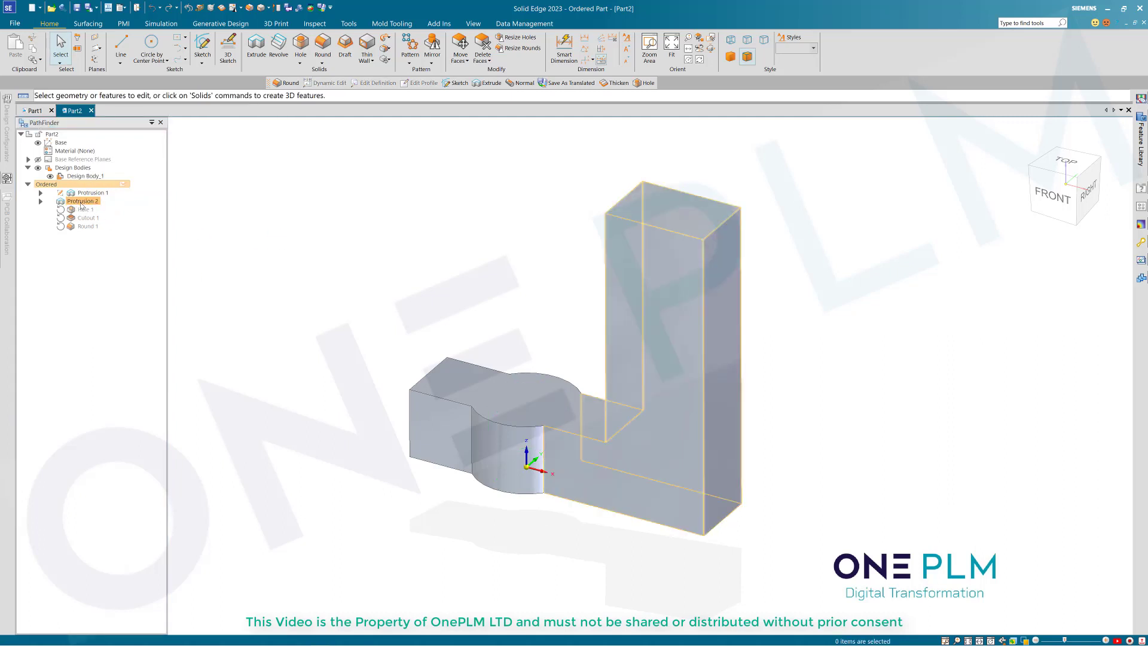
pyautogui.click(82, 202)
pyautogui.rightClick(82, 202)
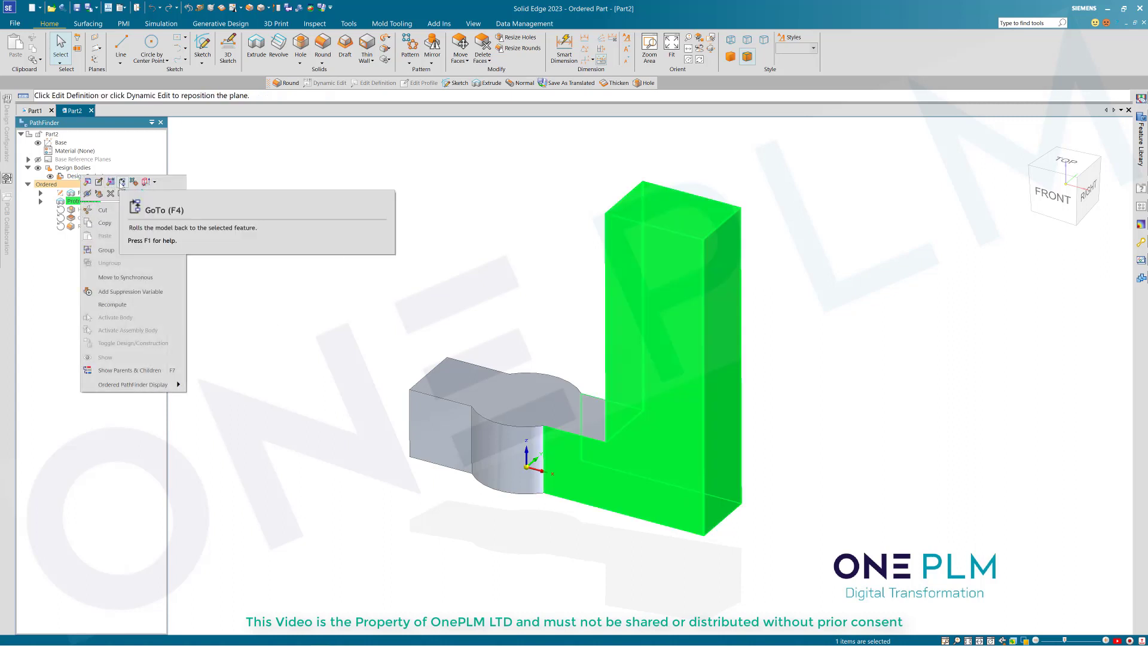
pyautogui.click(270, 313)
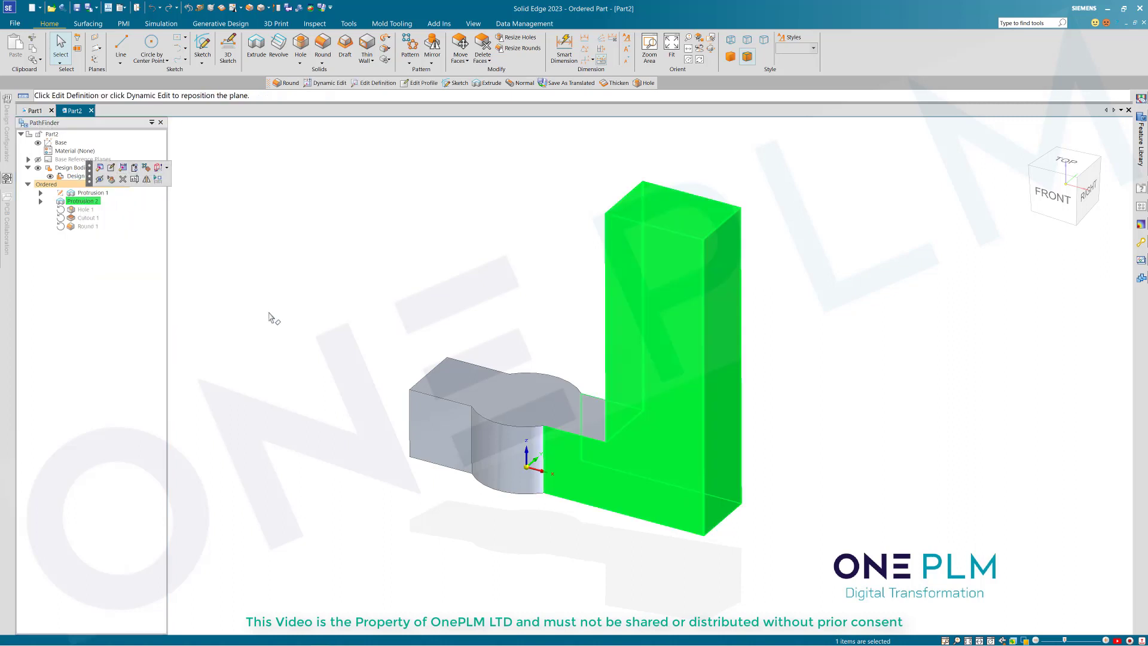
pyautogui.rightClick(252, 44)
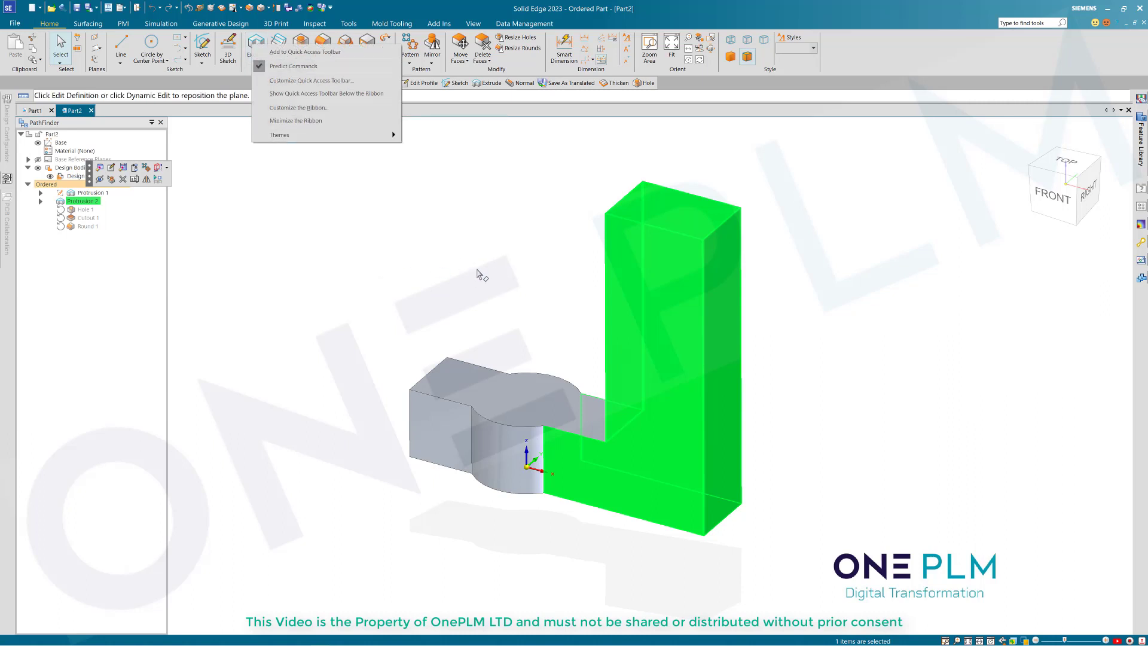
pyautogui.click(481, 274)
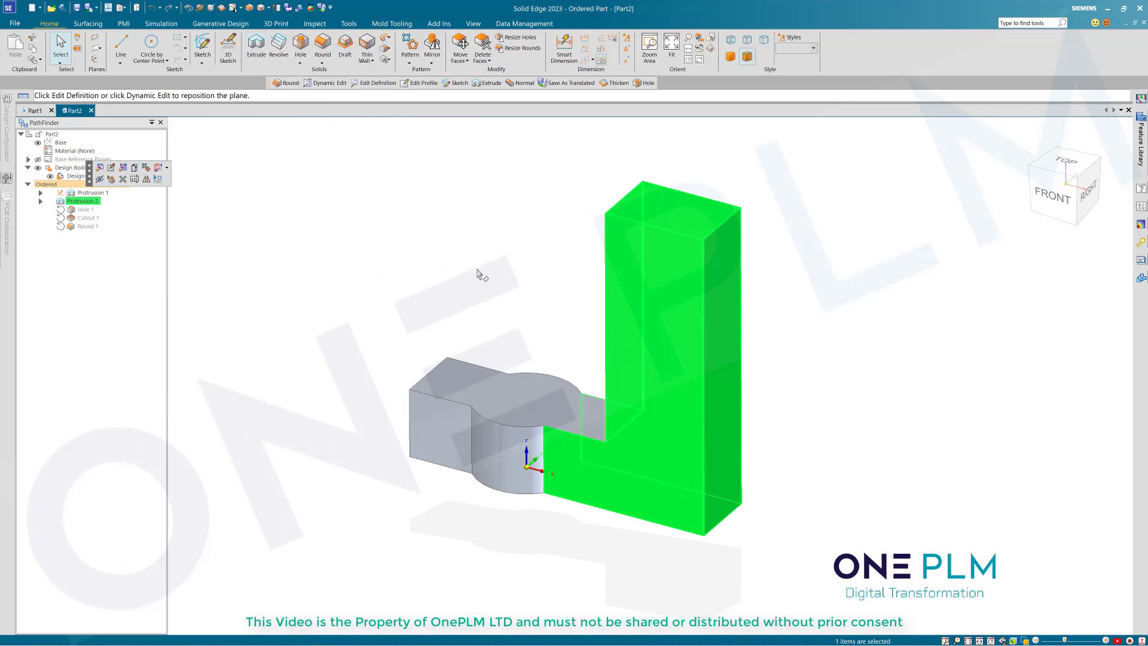
pyautogui.click(481, 275)
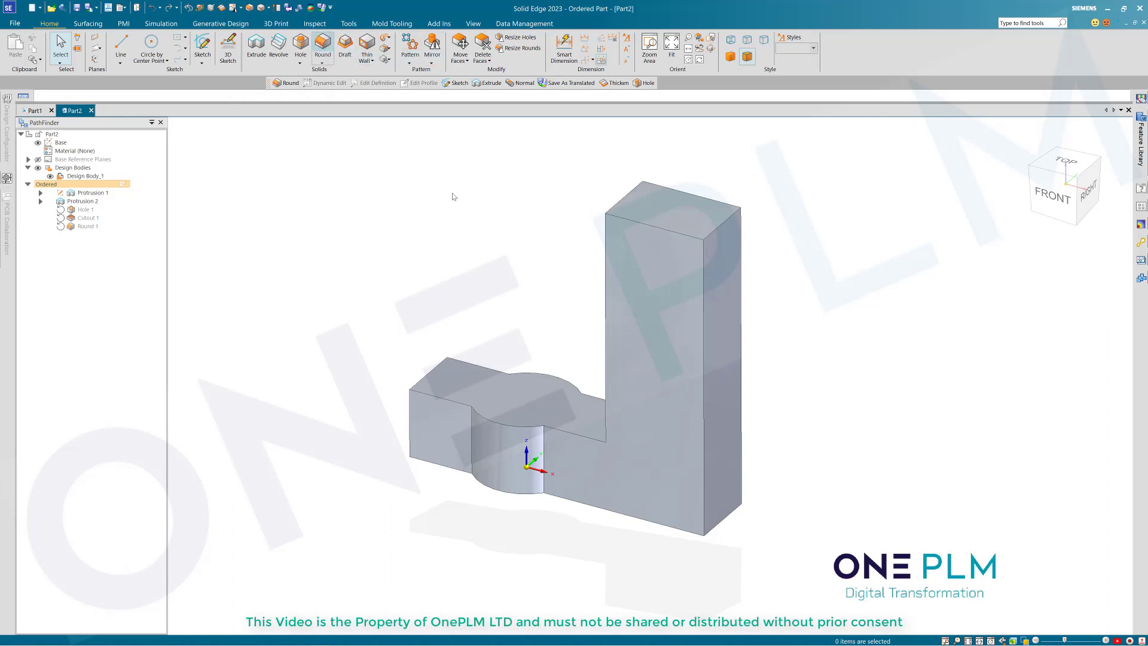
pyautogui.click(233, 185)
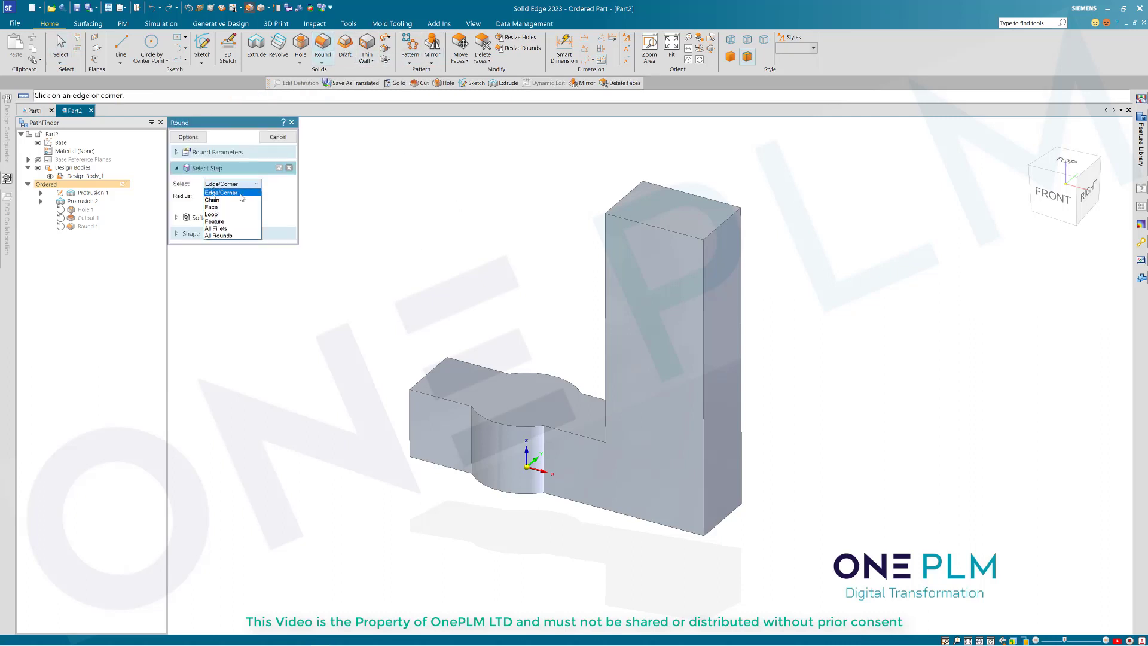
pyautogui.click(227, 236)
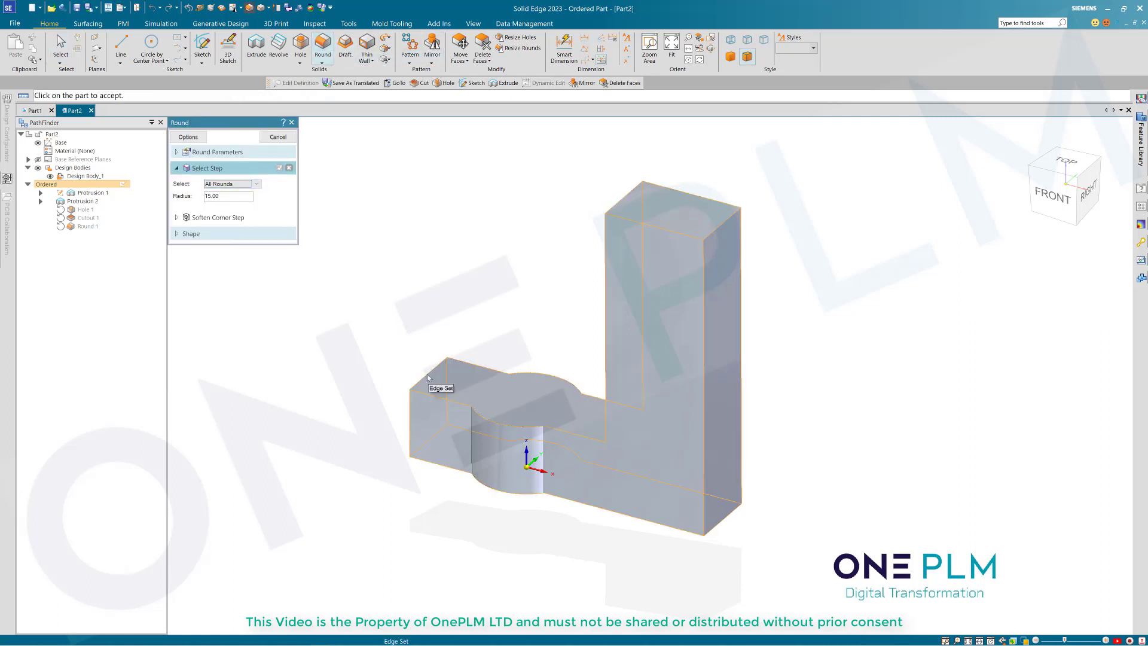
pyautogui.click(440, 385)
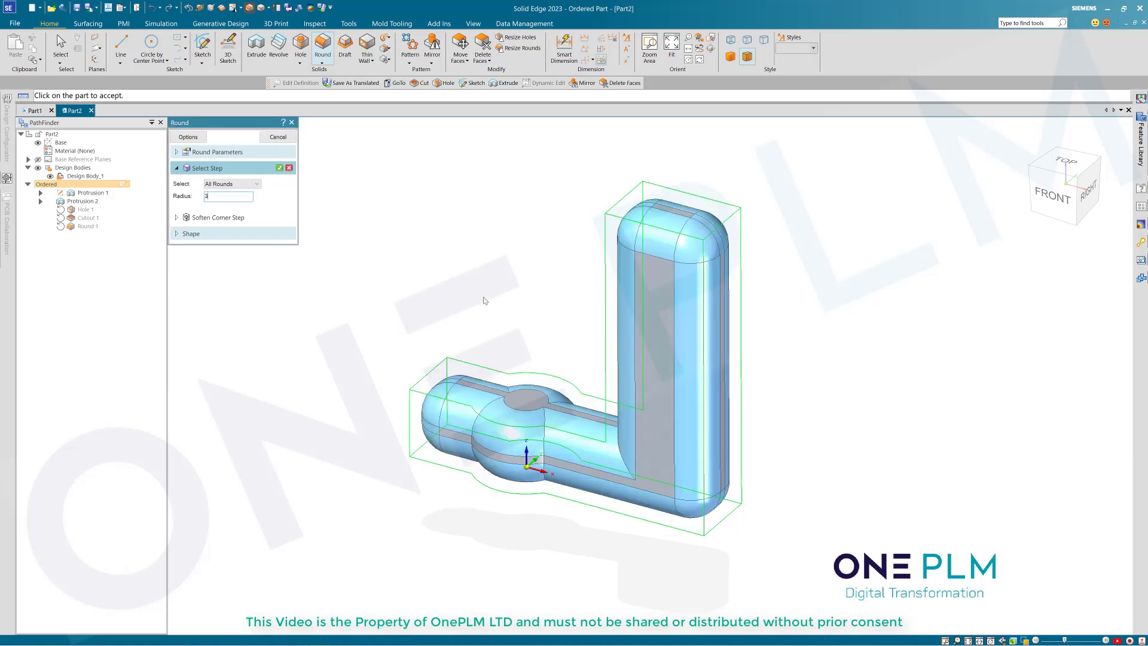
pyautogui.press('Tab')
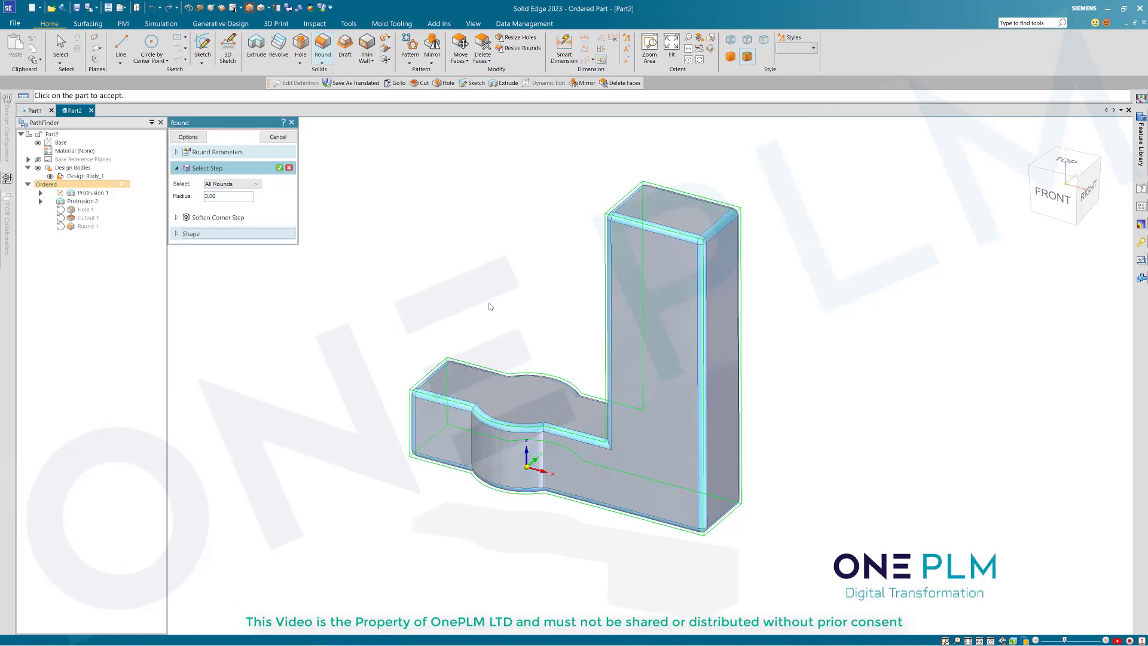
pyautogui.moveTo(485, 323)
pyautogui.mouseDown(button='middle')
pyautogui.moveTo(533, 311)
pyautogui.moveTo(477, 297)
pyautogui.moveTo(490, 336)
pyautogui.moveTo(494, 317)
pyautogui.mouseUp(button='middle')
pyautogui.press('Escape')
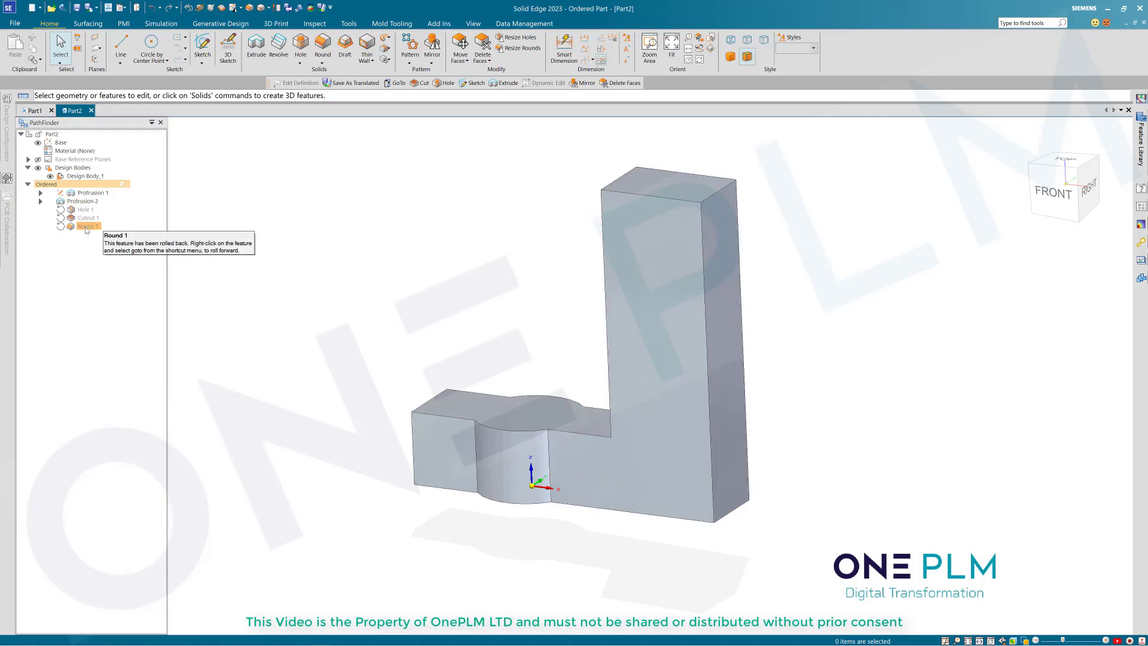
# - Roll the model forward to Round 1 and show its parents and children
pyautogui.doubleClick(85, 227)
pyautogui.rightClick(75, 227)
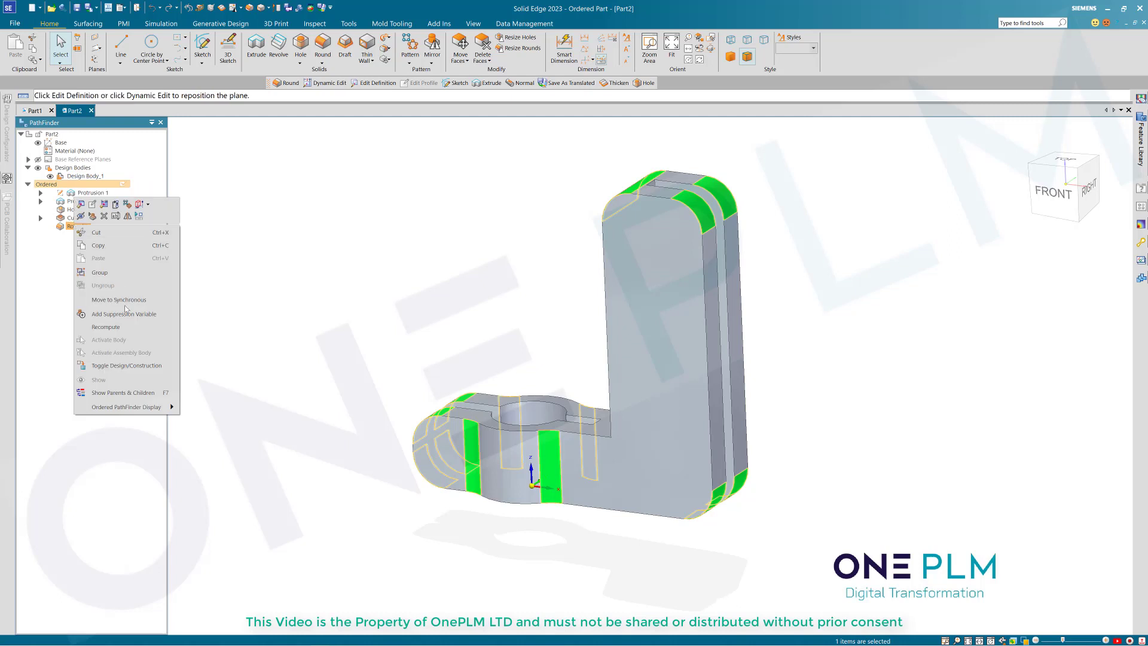
pyautogui.click(125, 393)
pyautogui.click(104, 263)
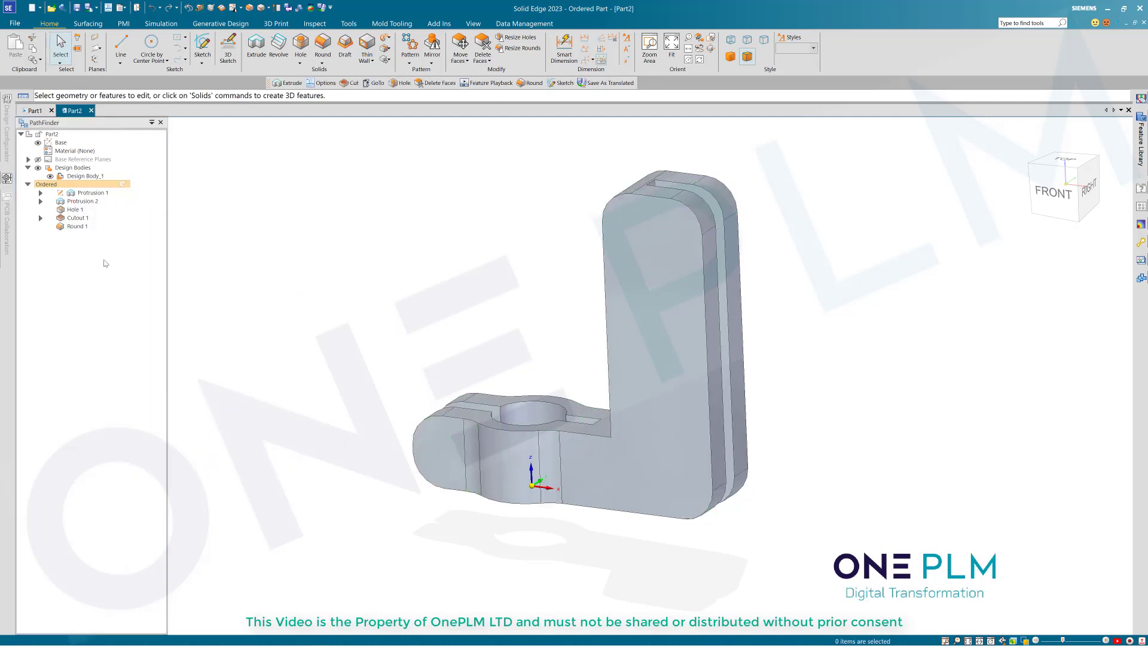
# - Reorder Round 1 so it comes directly after Protrusion 2, and roll the model back to Round 1
pyautogui.click(76, 227)
pyautogui.moveTo(334, 308); pyautogui.dragTo(338, 311, button='middle')
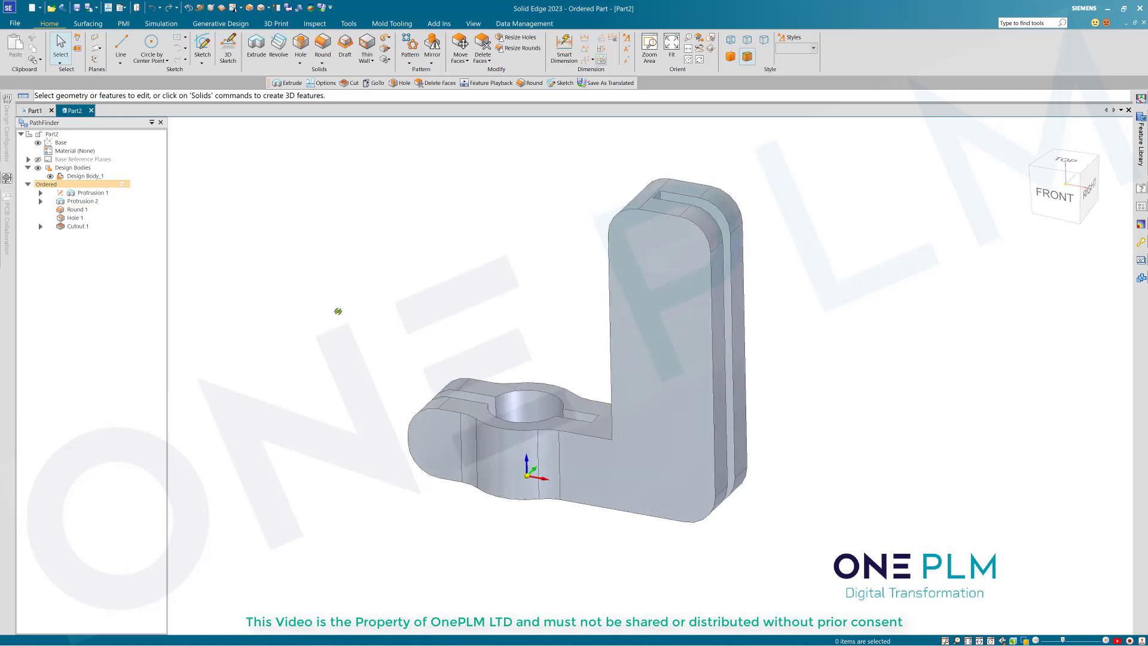
pyautogui.doubleClick(76, 210)
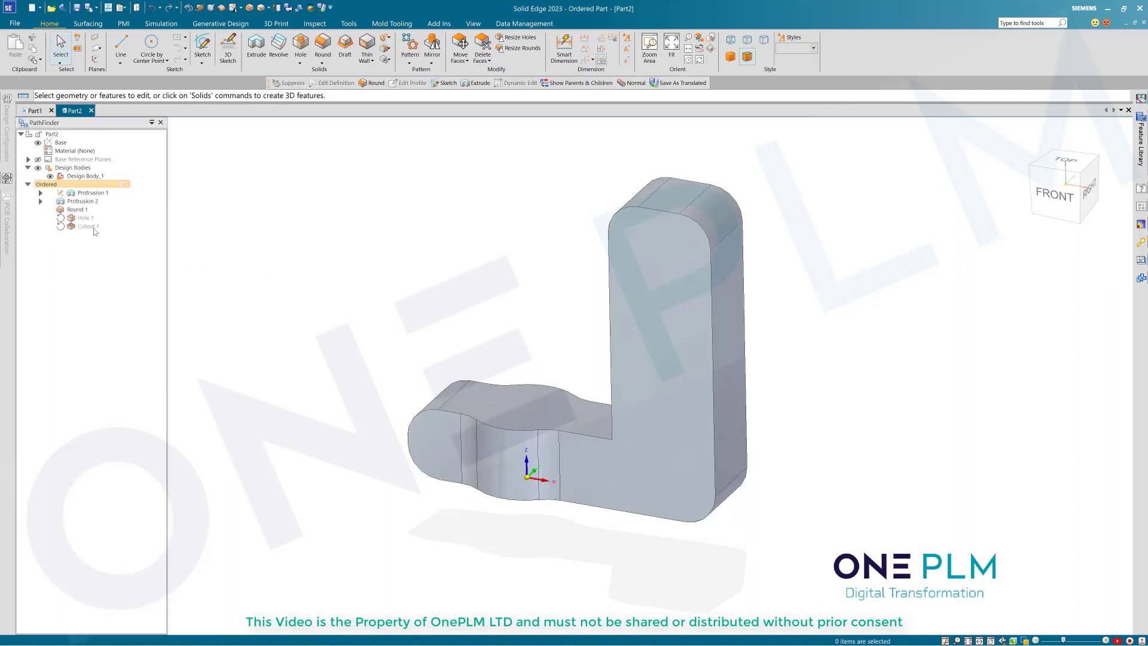
# - Add a 3 mm round to the whole part using the All Rounds selection and finish the feature
pyautogui.click(323, 44)
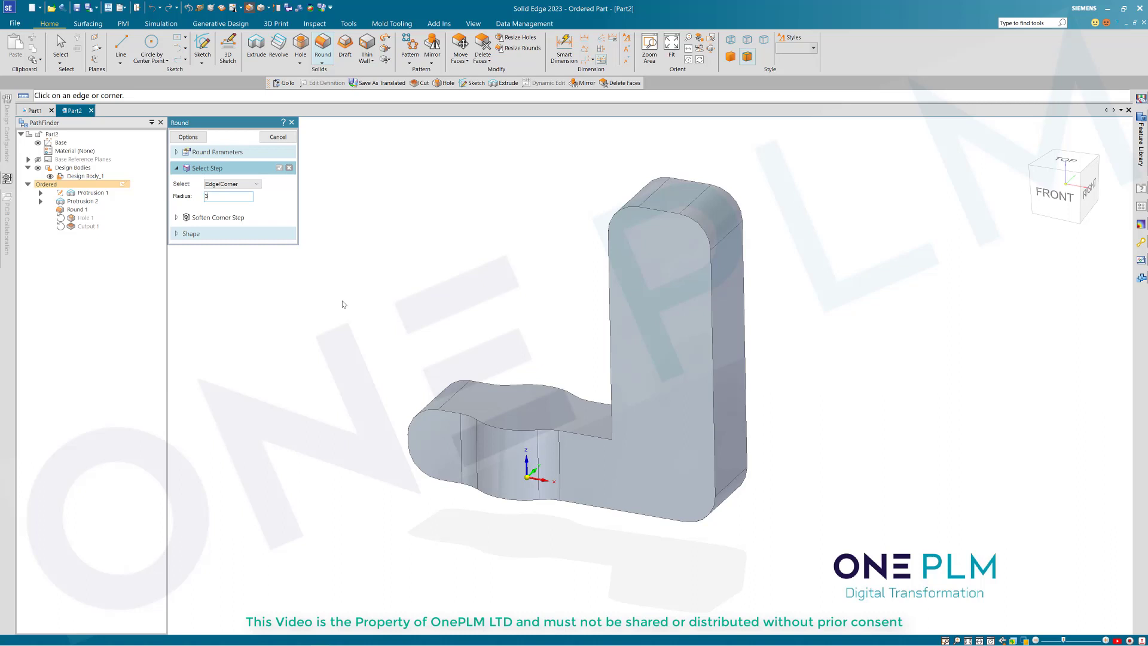
pyautogui.press('Return')
pyautogui.click(232, 187)
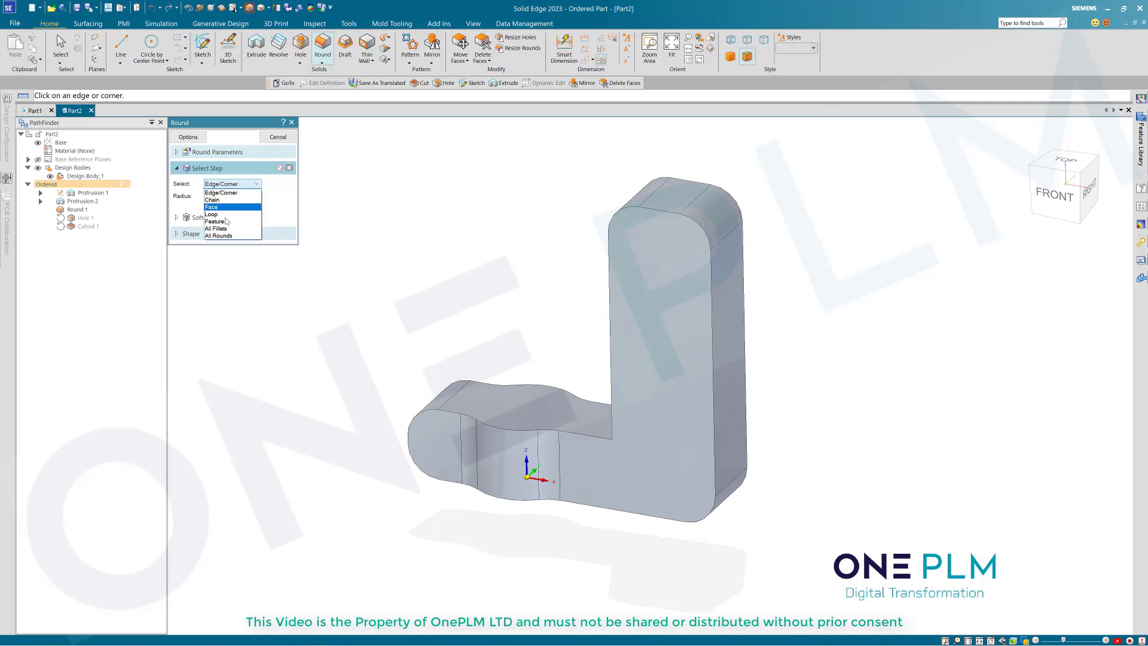
pyautogui.click(230, 232)
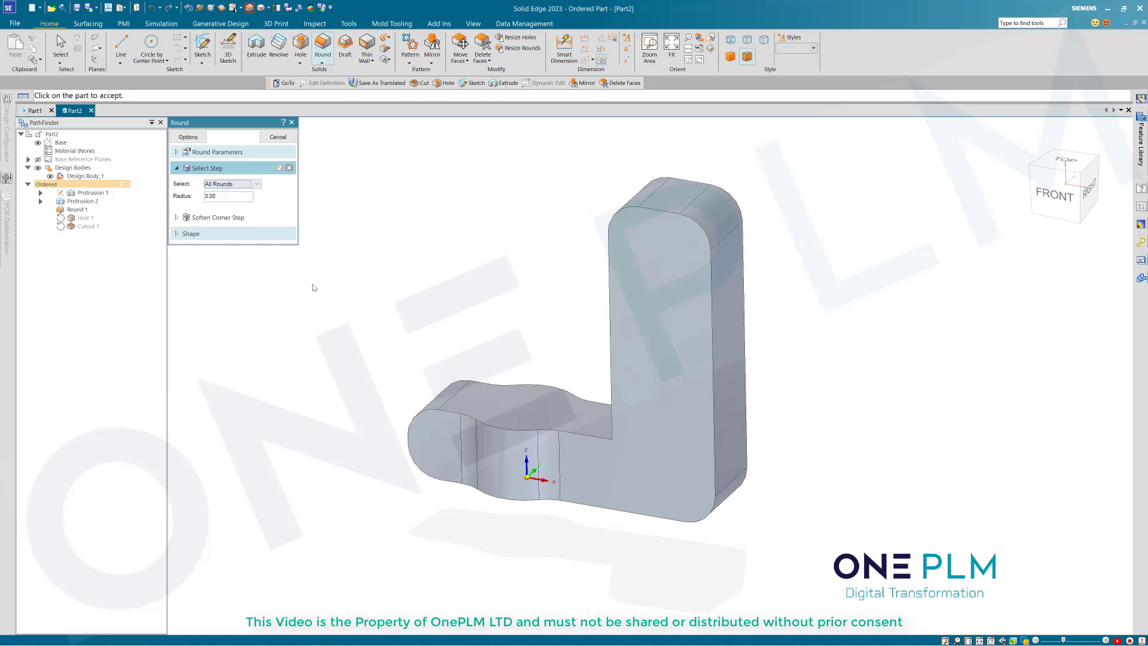
pyautogui.click(443, 410)
pyautogui.rightClick(425, 287)
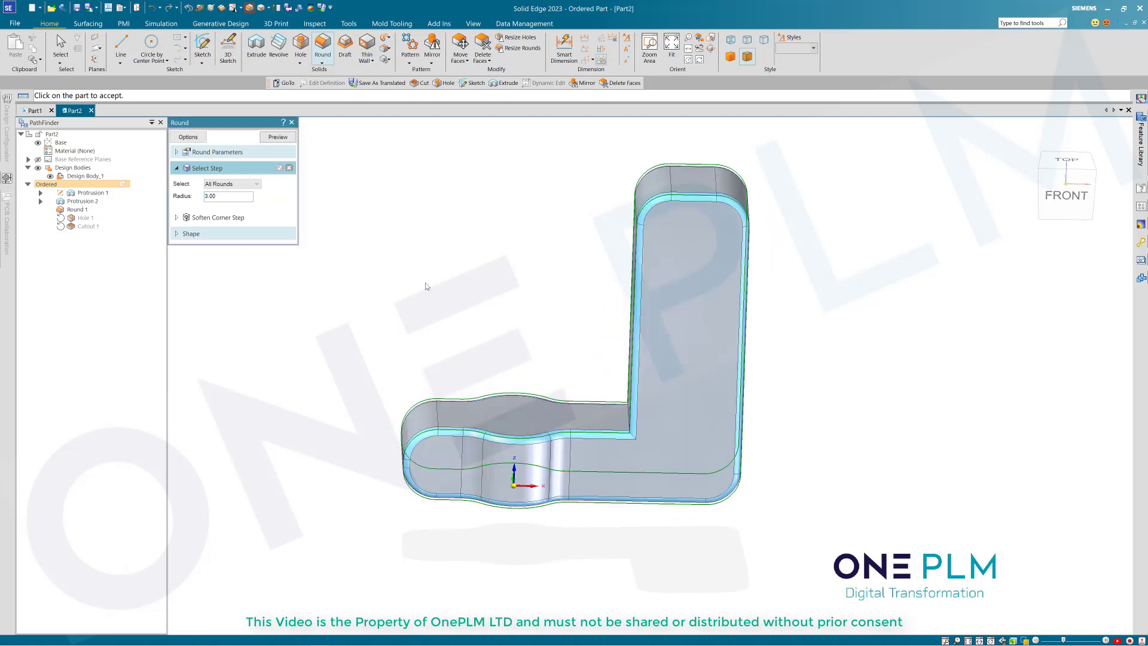
pyautogui.click(277, 137)
pyautogui.click(277, 137)
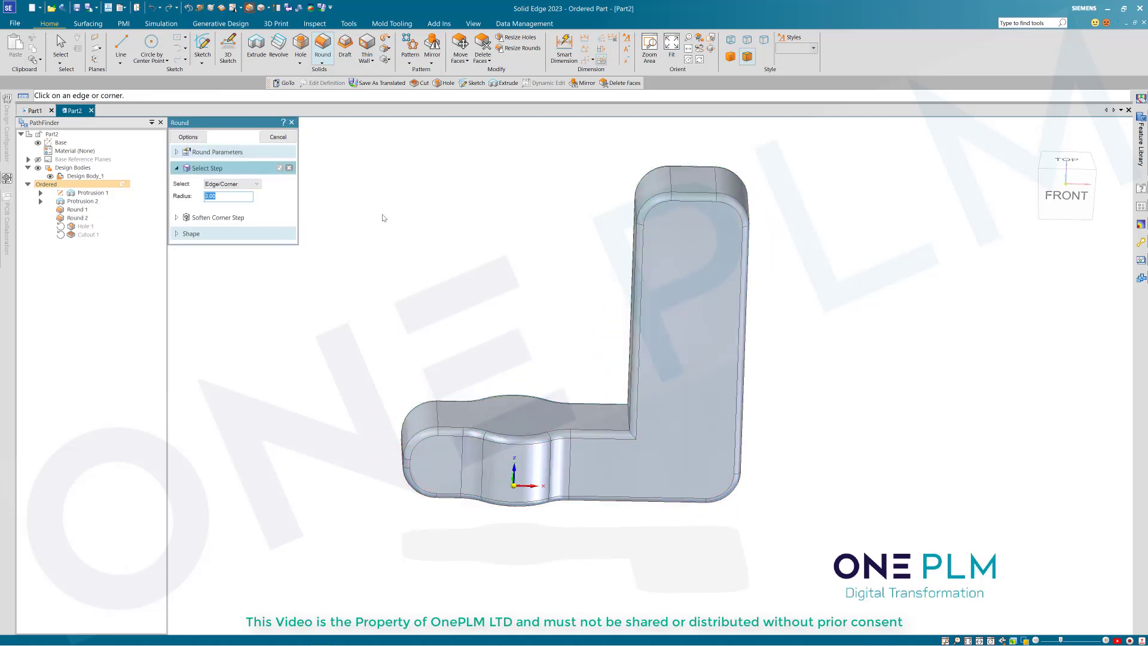
pyautogui.press('Escape')
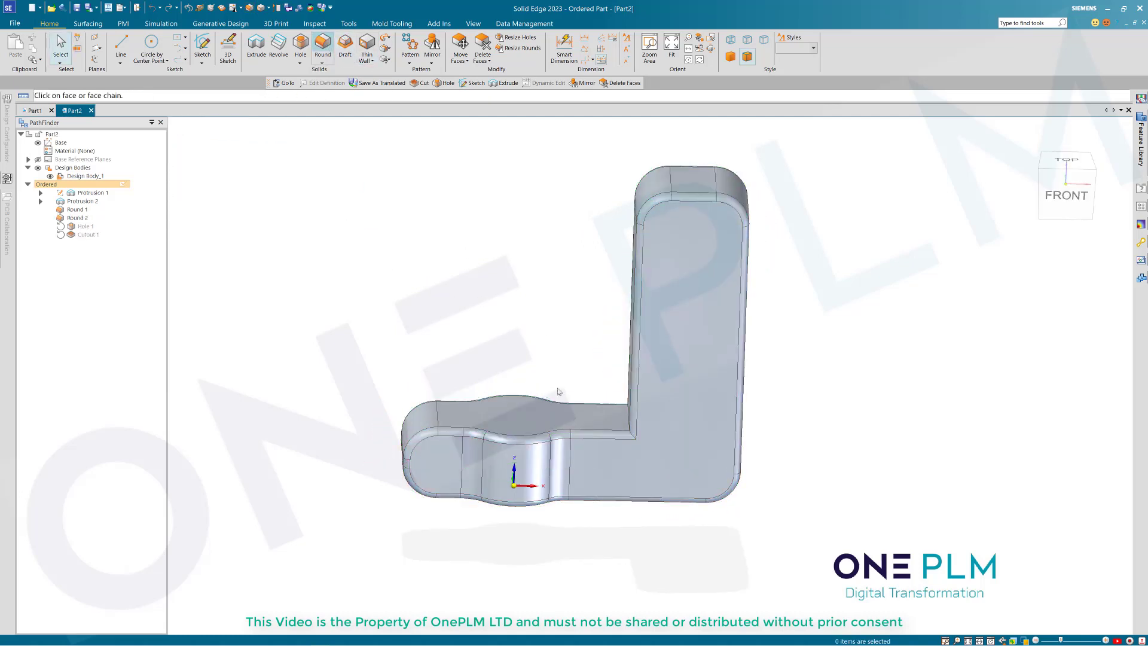
# - Round the inside corner edge between the base arm and the upright with a 6 mm radius
pyautogui.click(323, 47)
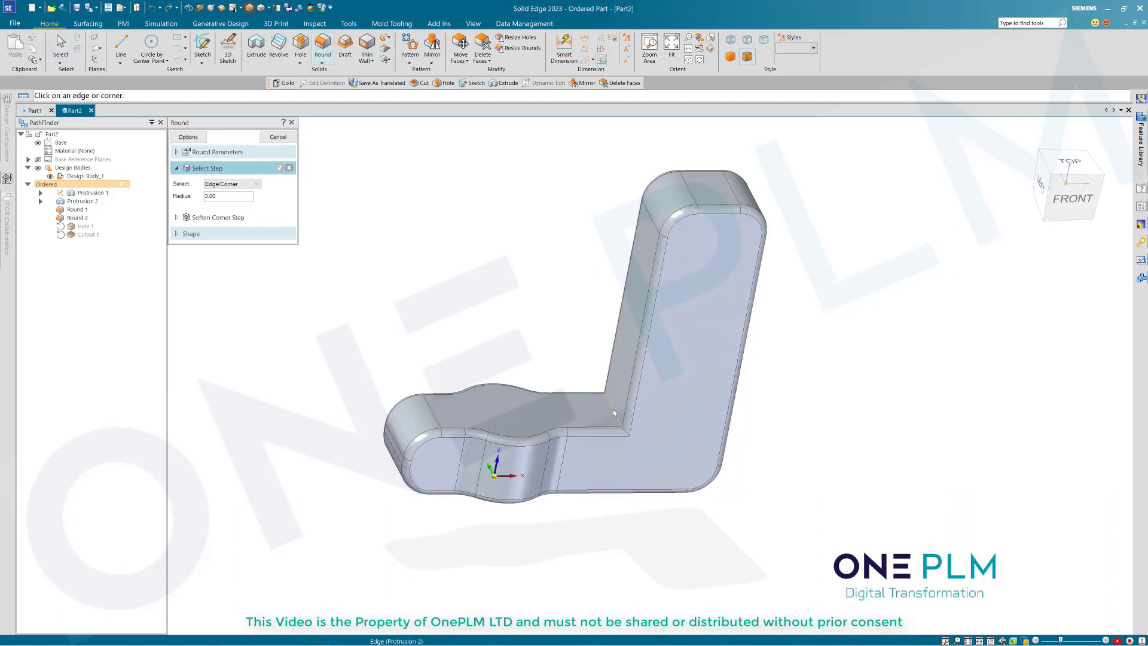
pyautogui.click(613, 412)
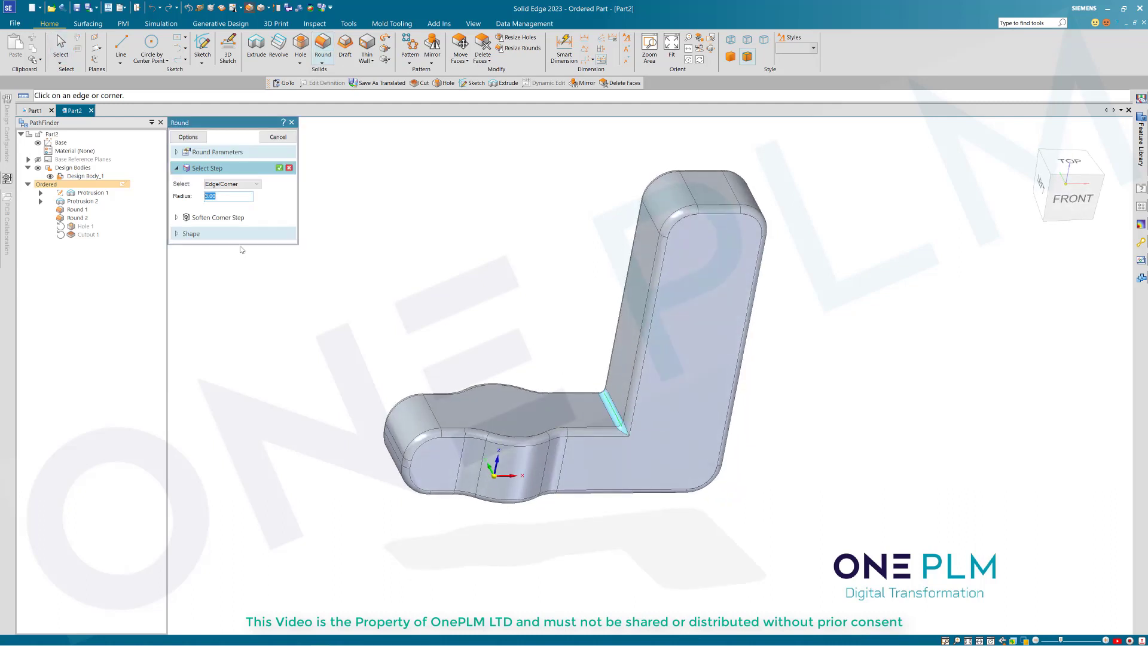
pyautogui.write('6')
pyautogui.press('Return')
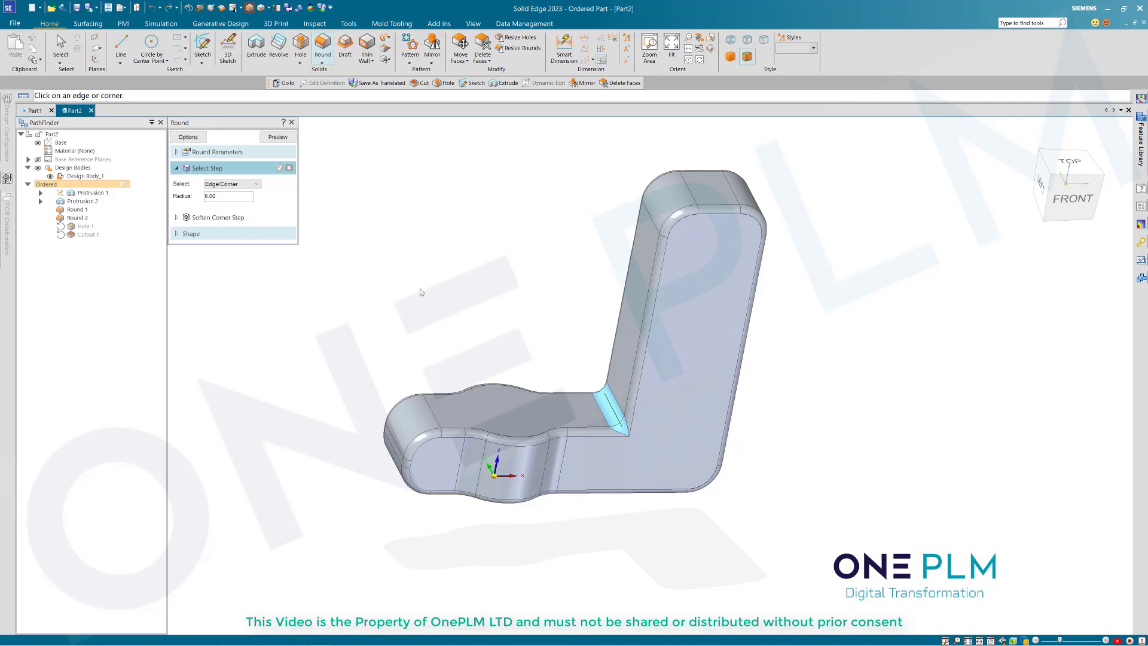
pyautogui.click(286, 139)
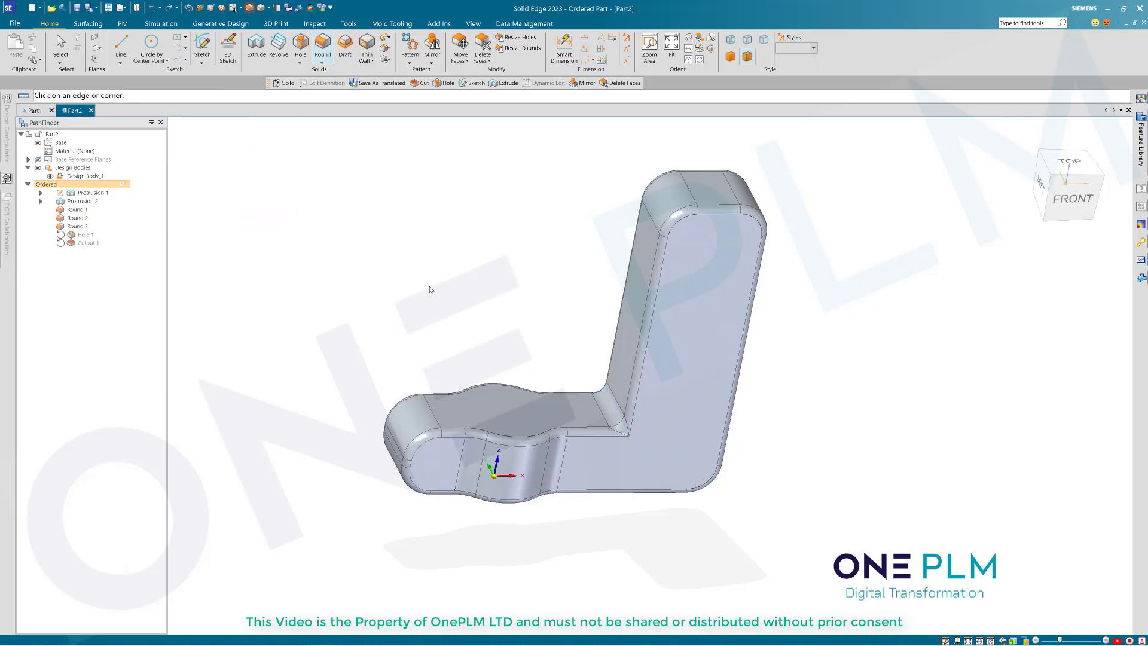
pyautogui.moveTo(431, 289); pyautogui.dragTo(419, 229, button='middle')
pyautogui.click(283, 139)
pyautogui.click(77, 228)
pyautogui.doubleClick(77, 227)
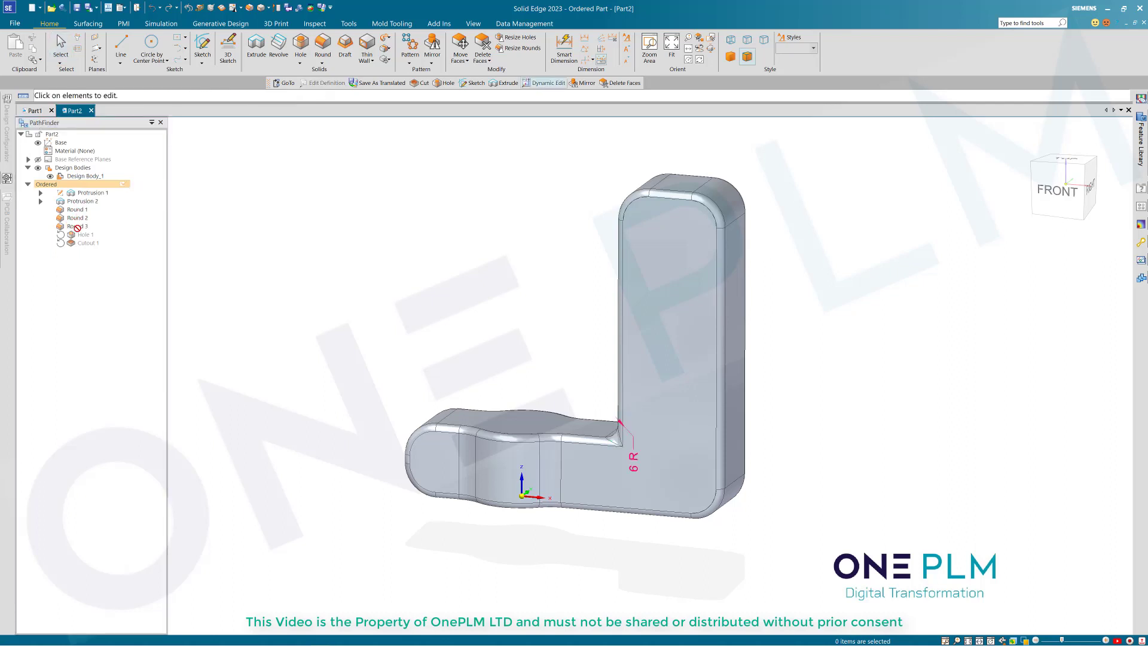
pyautogui.press('Escape')
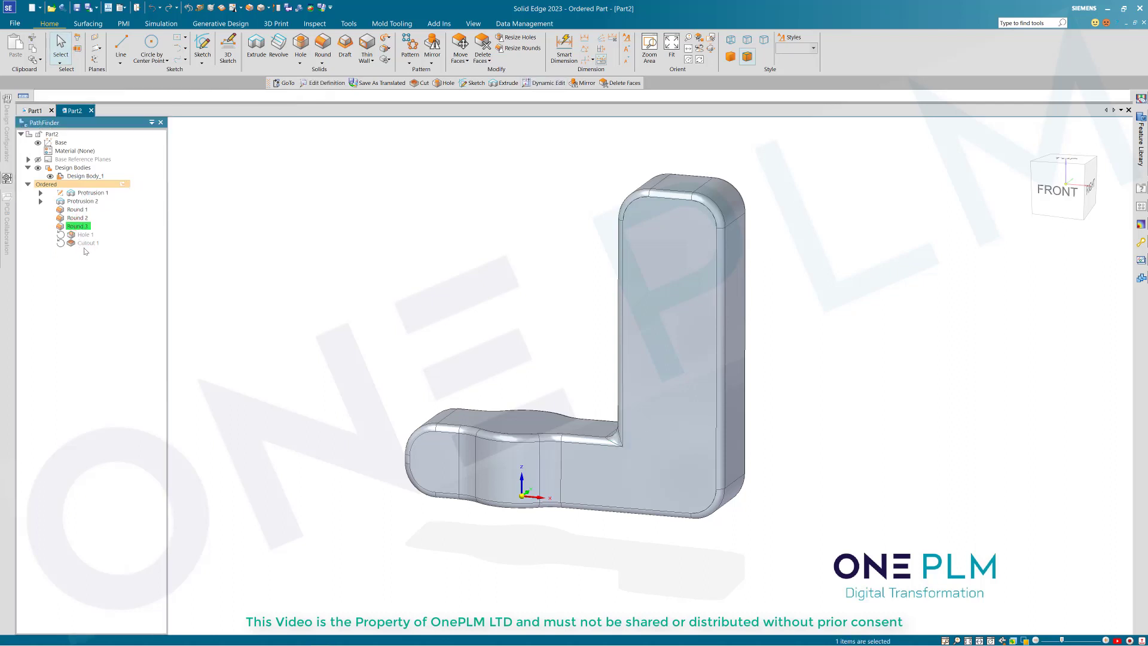
# - Roll the model forward to Cutout 1 and reorder Round 3 so it comes before Round 2
pyautogui.doubleClick(91, 245)
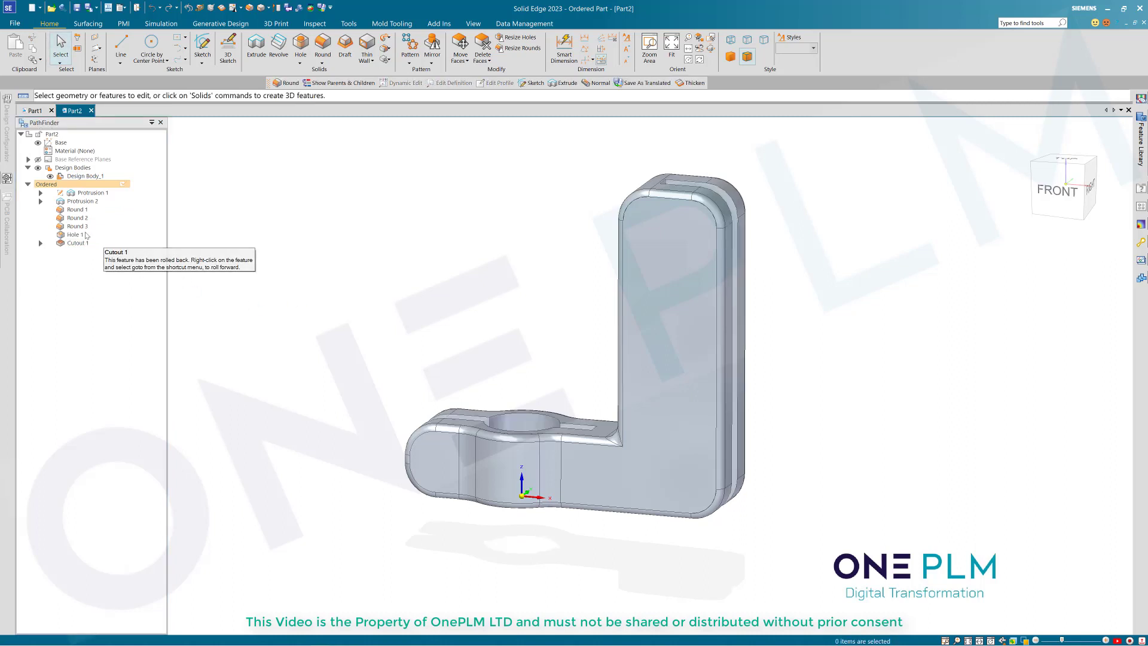
pyautogui.moveTo(79, 227); pyautogui.dragTo(77, 212)
pyautogui.click(364, 303)
pyautogui.moveTo(368, 303); pyautogui.dragTo(496, 398, button='middle')
pyautogui.scroll(2, 497, 398)
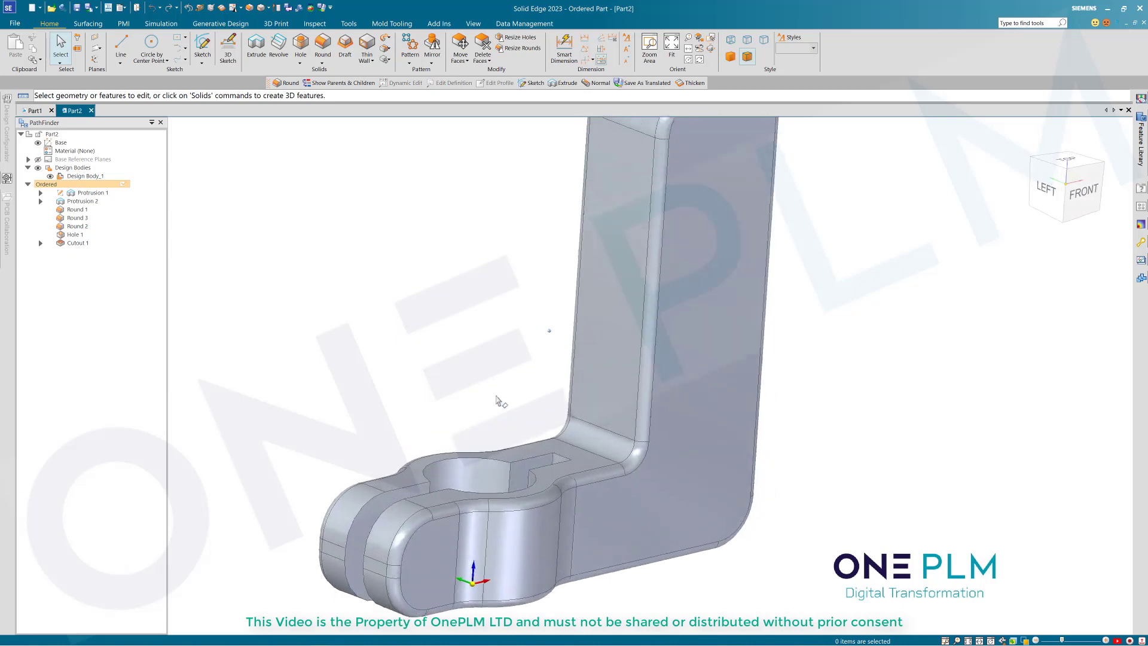
pyautogui.hotkey('ctrl', 'i')
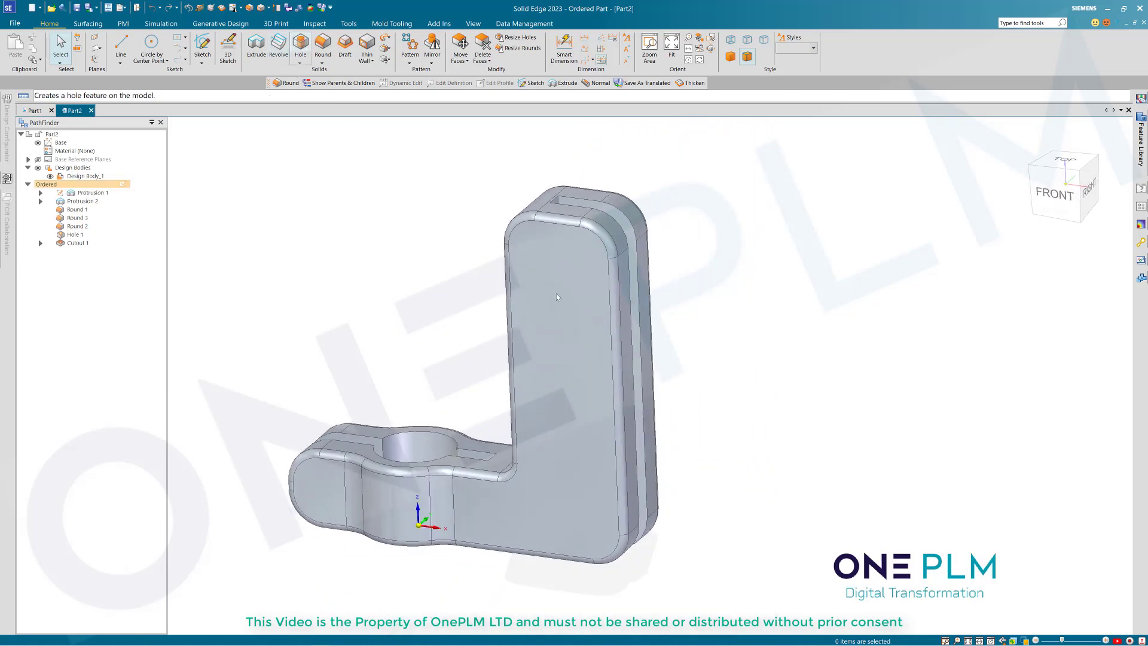
# - Start a hole on the front face of the upright and place its circle concentric with the lower outer corner round
pyautogui.click(300, 44)
pyautogui.click(588, 445)
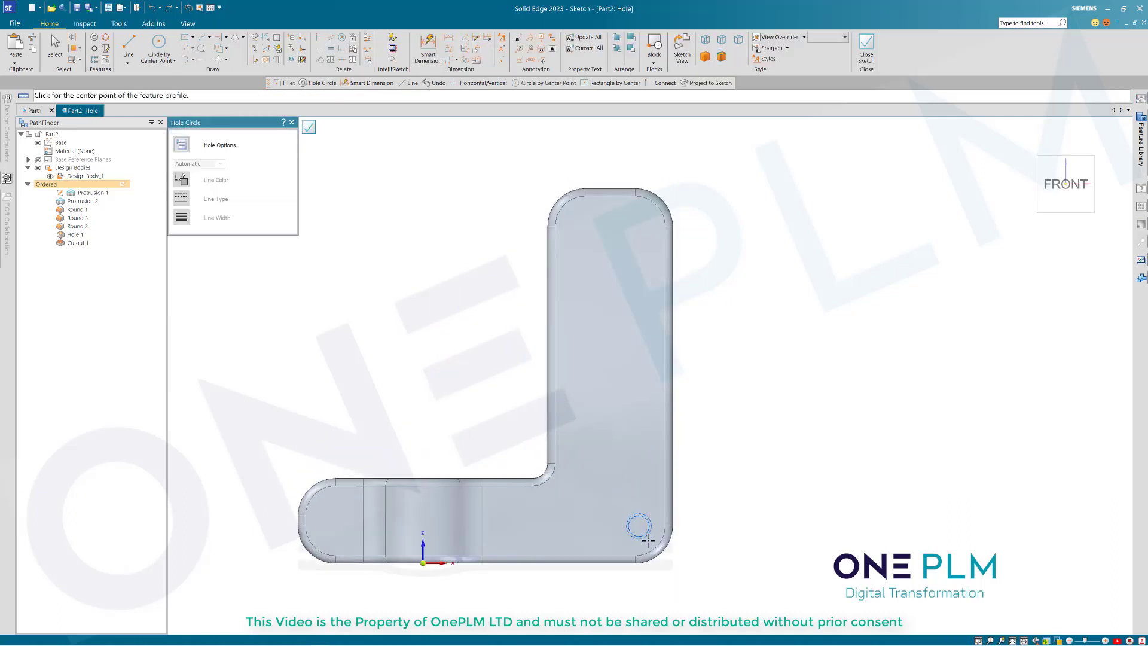
pyautogui.click(635, 527)
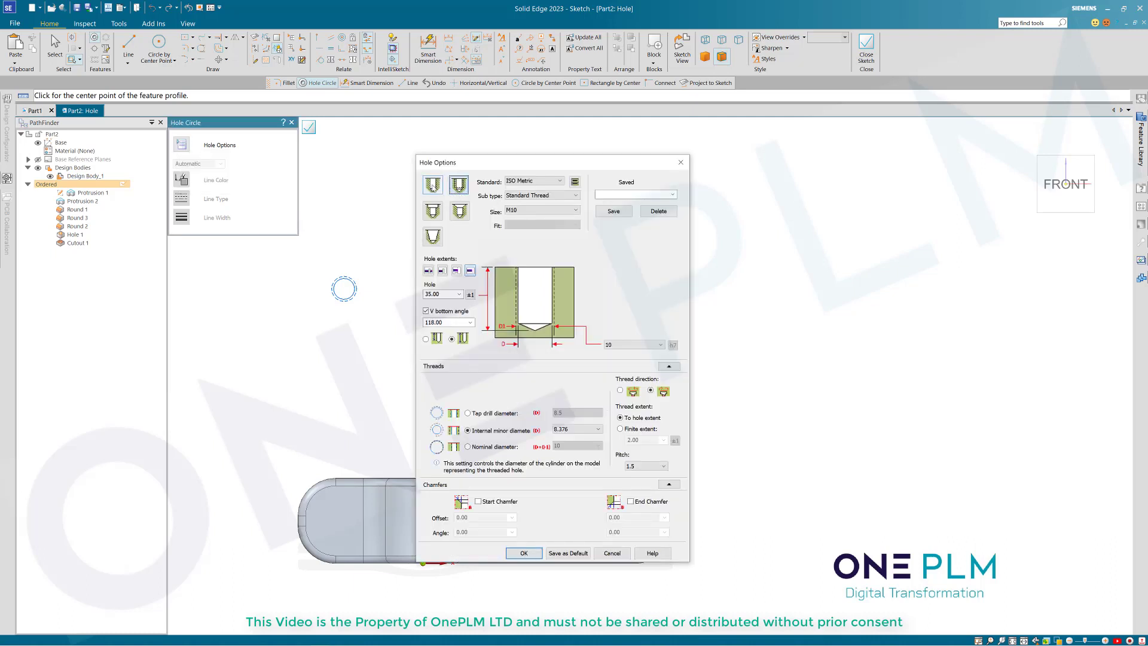
# - Configure the hole as a simple General Screw Clearance hole with a Normal (H13) fit
pyautogui.click(433, 185)
pyautogui.click(541, 224)
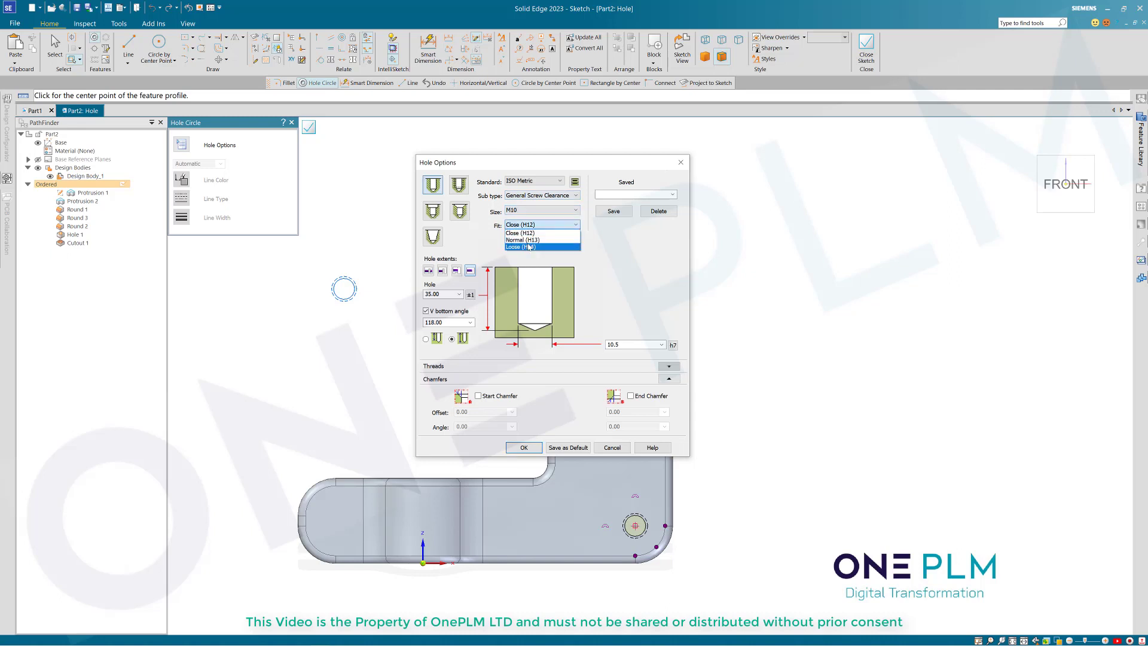
pyautogui.click(525, 240)
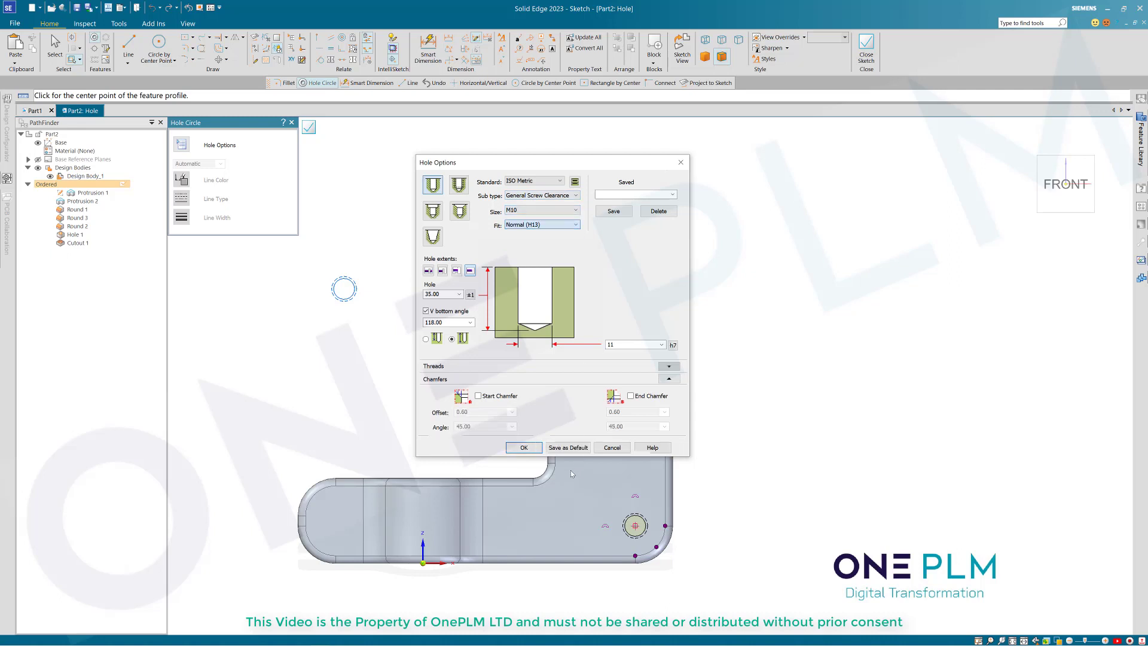
pyautogui.click(541, 225)
pyautogui.click(534, 290)
pyautogui.click(524, 448)
# - Close the hole sketch, set the extent to Through All, and finish the hole
pyautogui.click(310, 134)
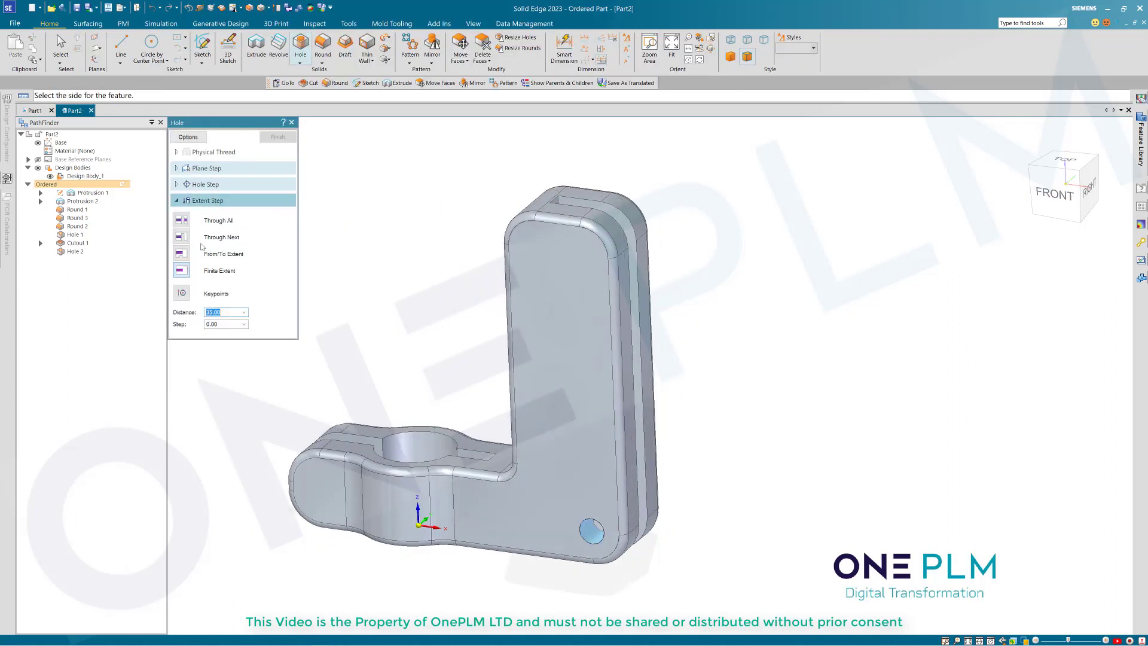
pyautogui.click(184, 223)
pyautogui.click(276, 137)
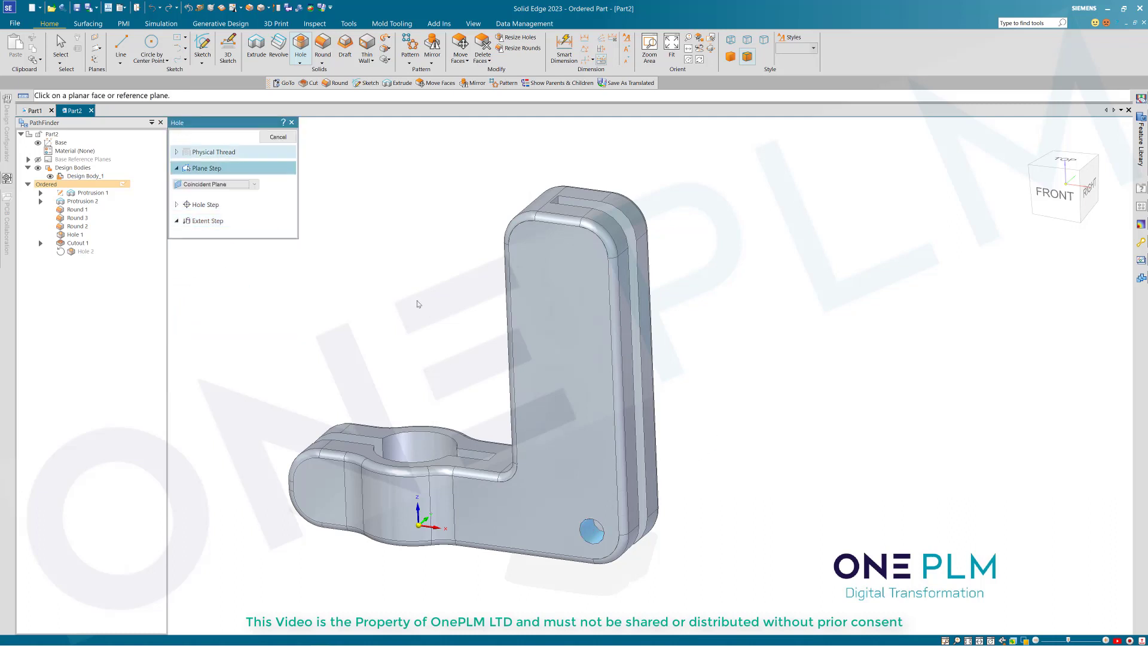
pyautogui.click(269, 137)
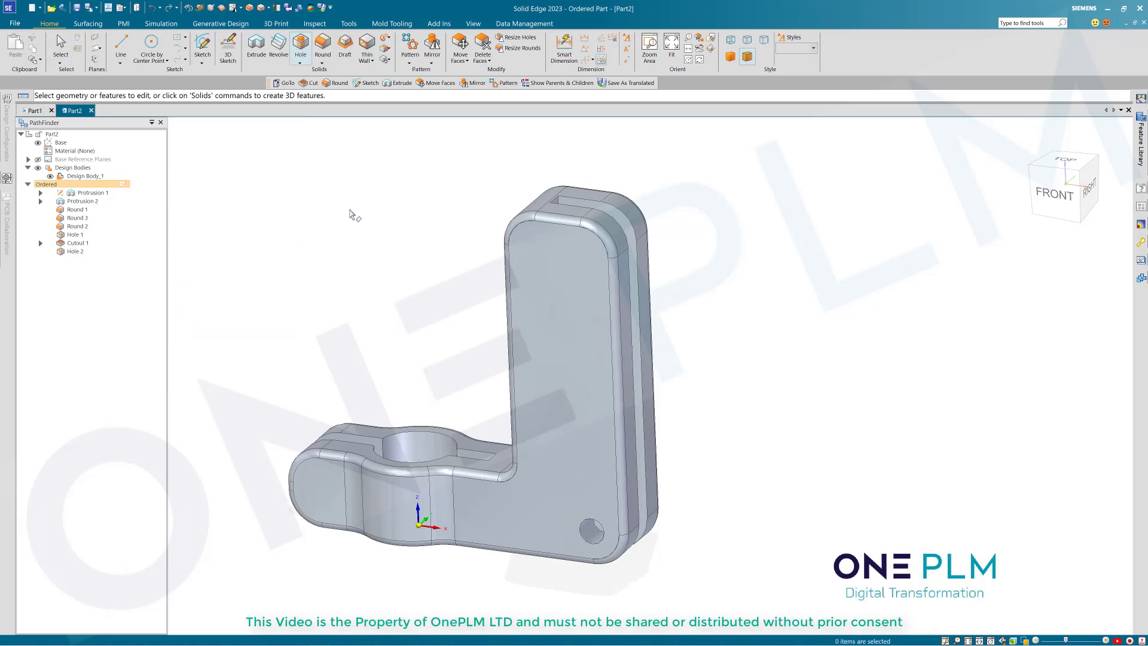
# - Start a pattern of the clearance hole and choose the upright's front face as its sketch plane
pyautogui.click(410, 45)
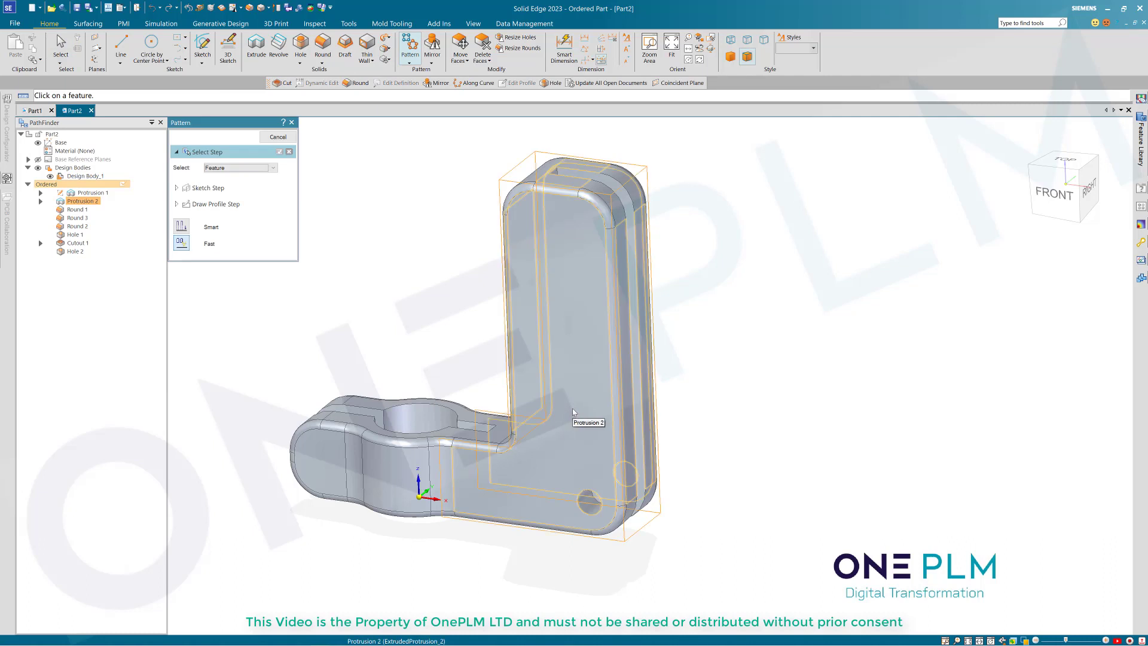
pyautogui.click(590, 501)
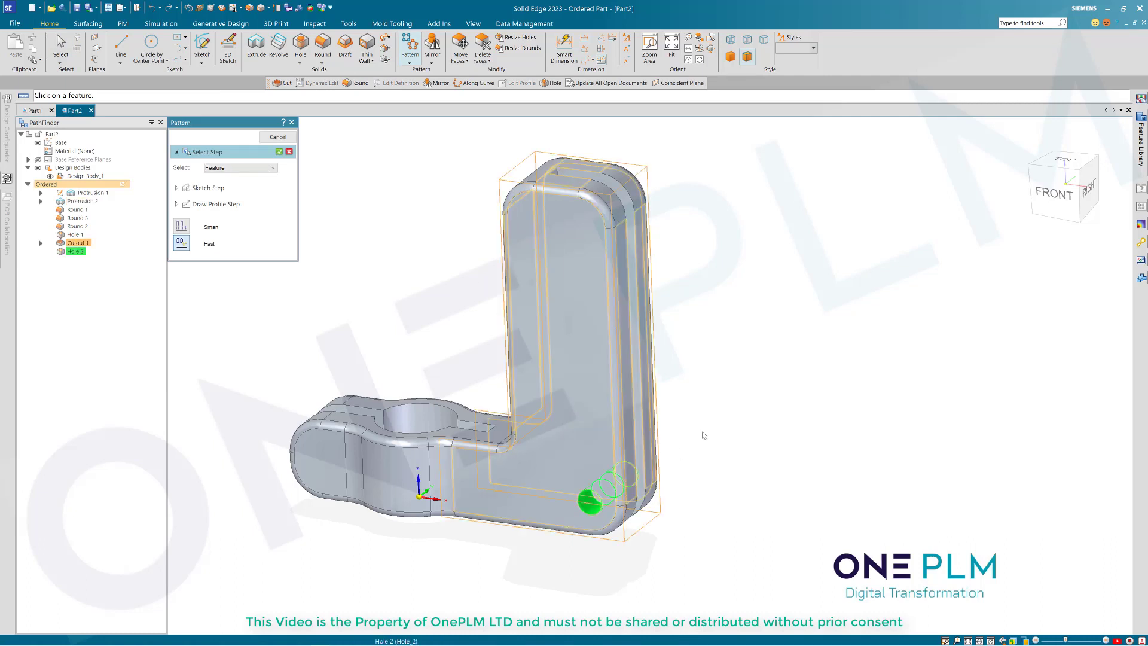
pyautogui.rightClick(725, 420)
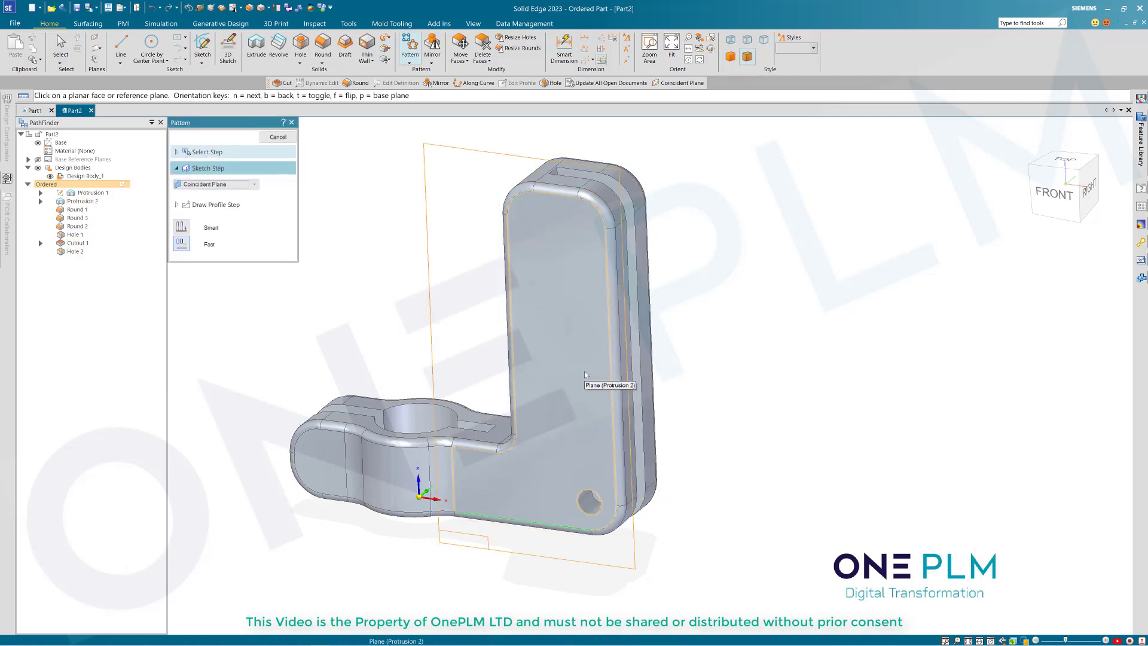
pyautogui.click(584, 371)
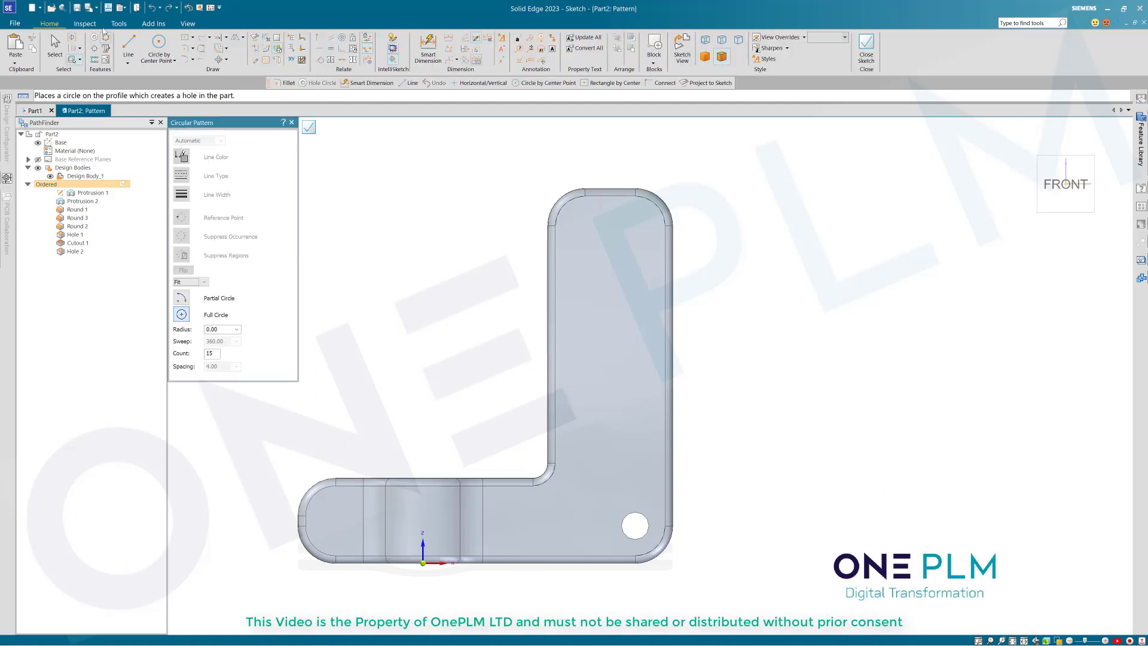
# - Draw a rectangular pattern about 33 mm wide from the hole's centre and connect its upper edge to the end of the upper outer corner round
pyautogui.click(105, 41)
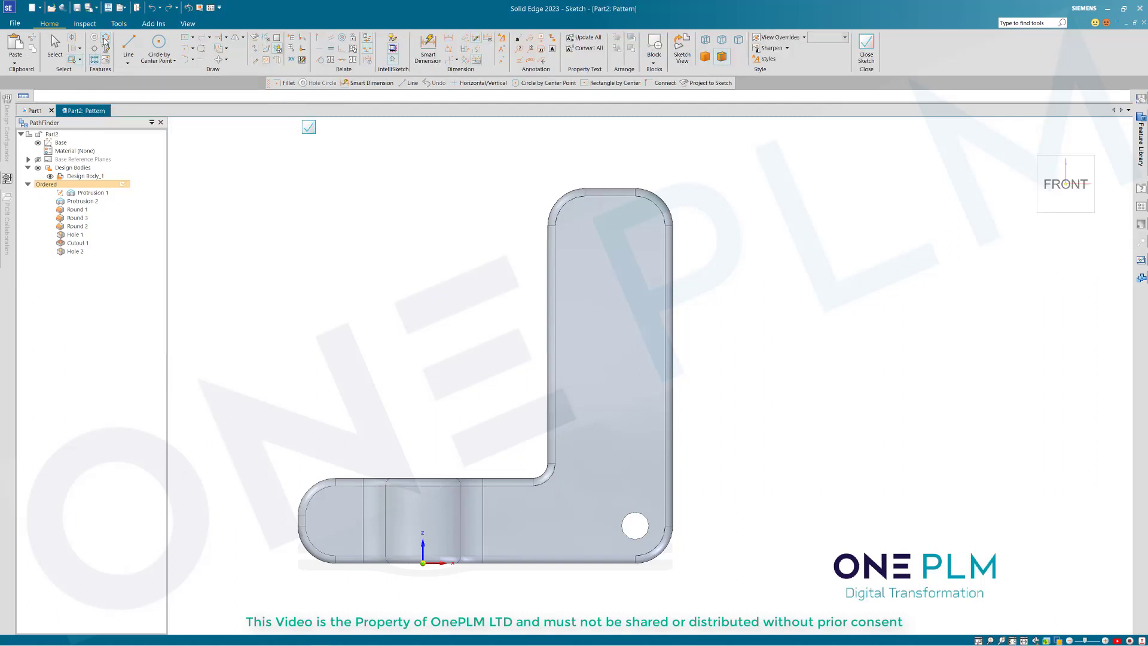
pyautogui.click(635, 526)
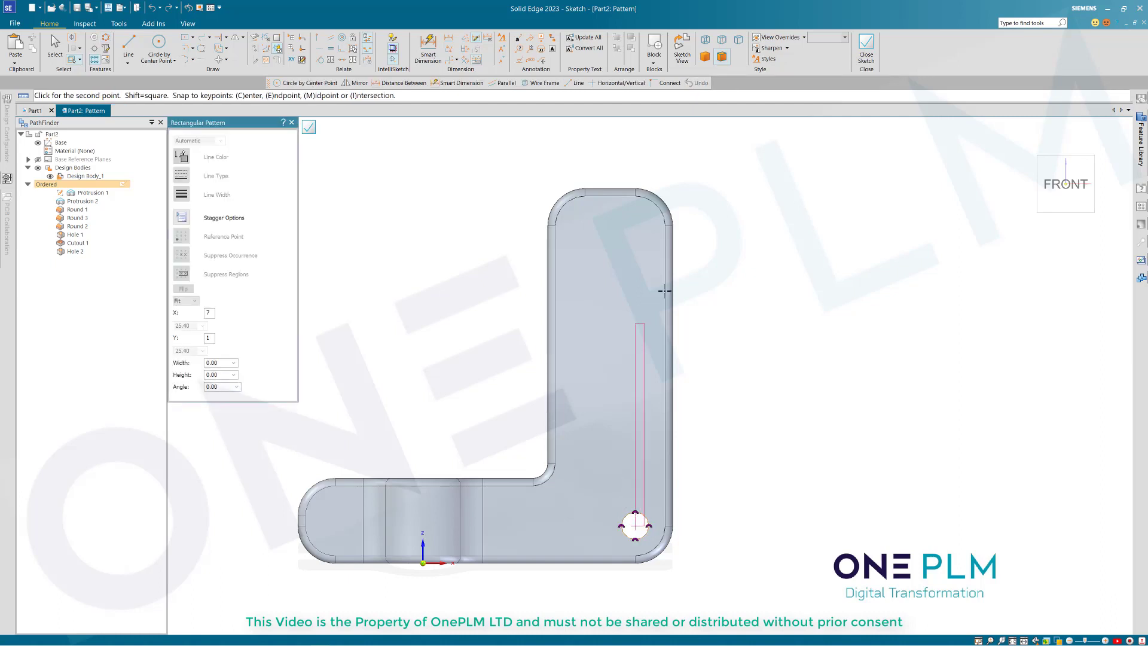
pyautogui.click(717, 226)
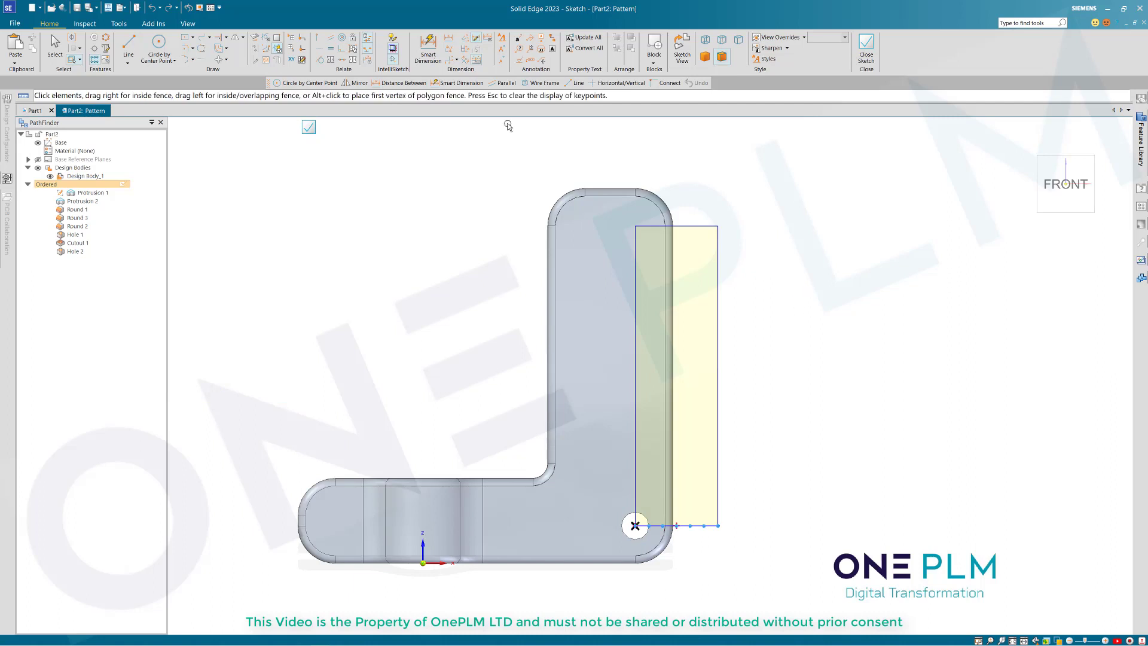
pyautogui.click(318, 39)
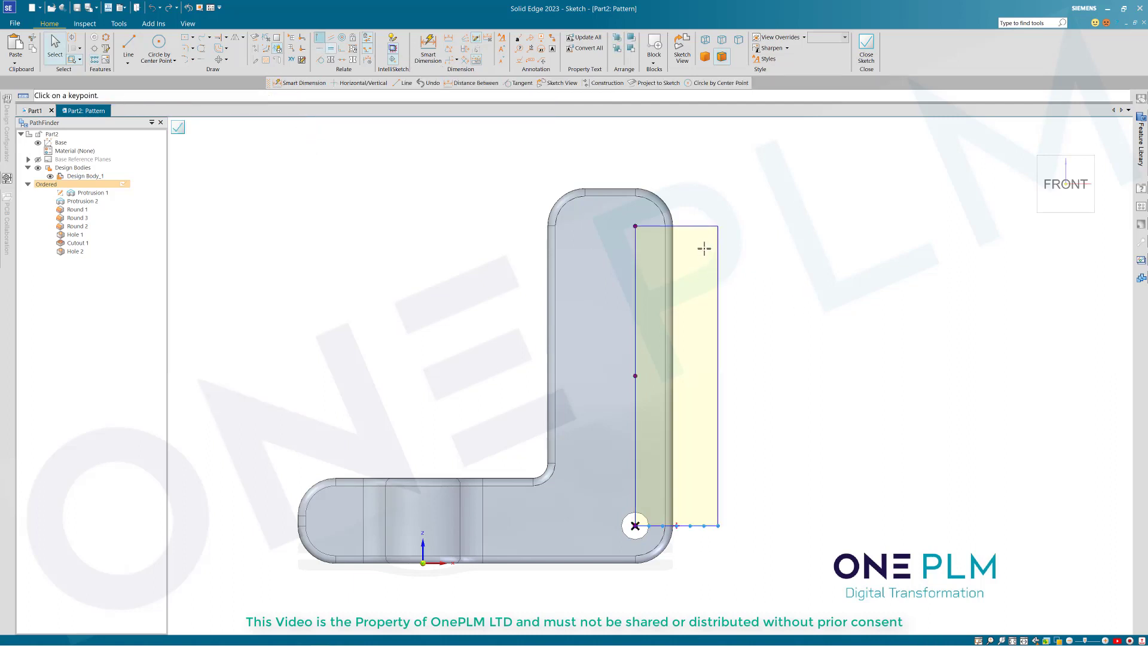
pyautogui.click(665, 226)
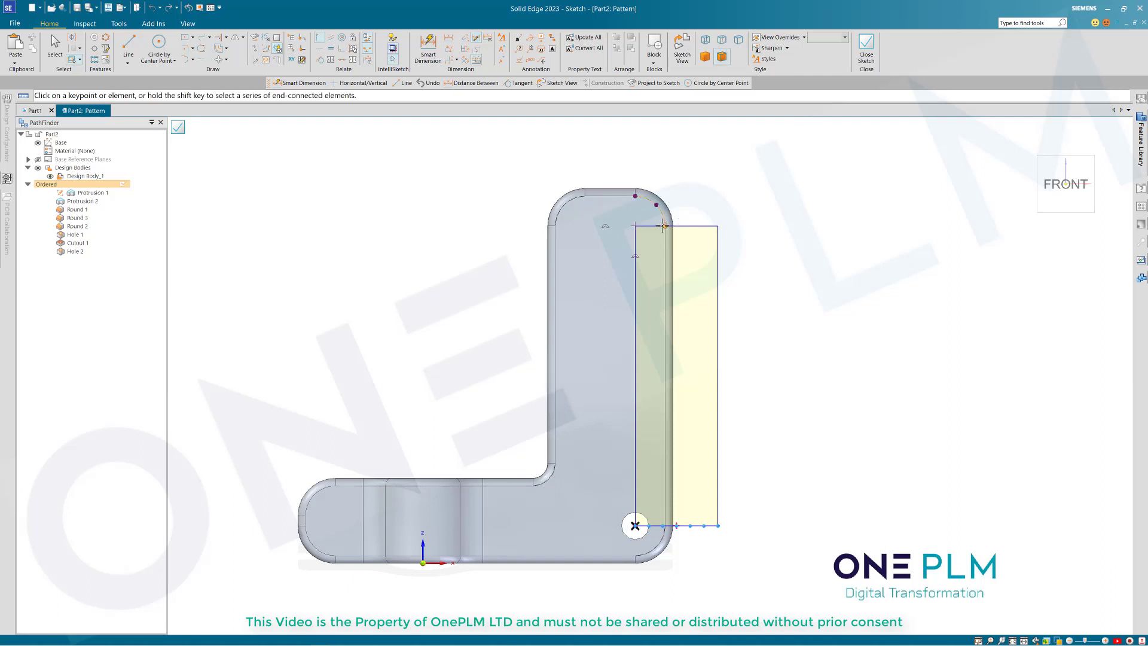
pyautogui.click(655, 226)
# - Dimension the pattern rectangle's width and set the pattern's Y count to 7
pyautogui.click(427, 47)
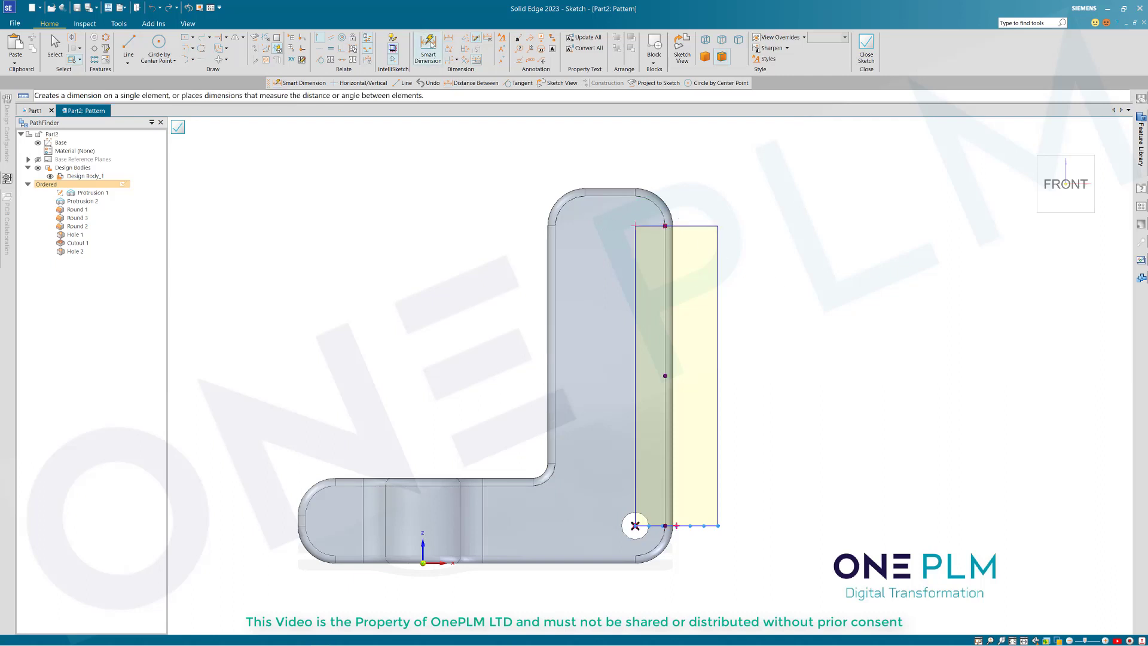
pyautogui.click(697, 226)
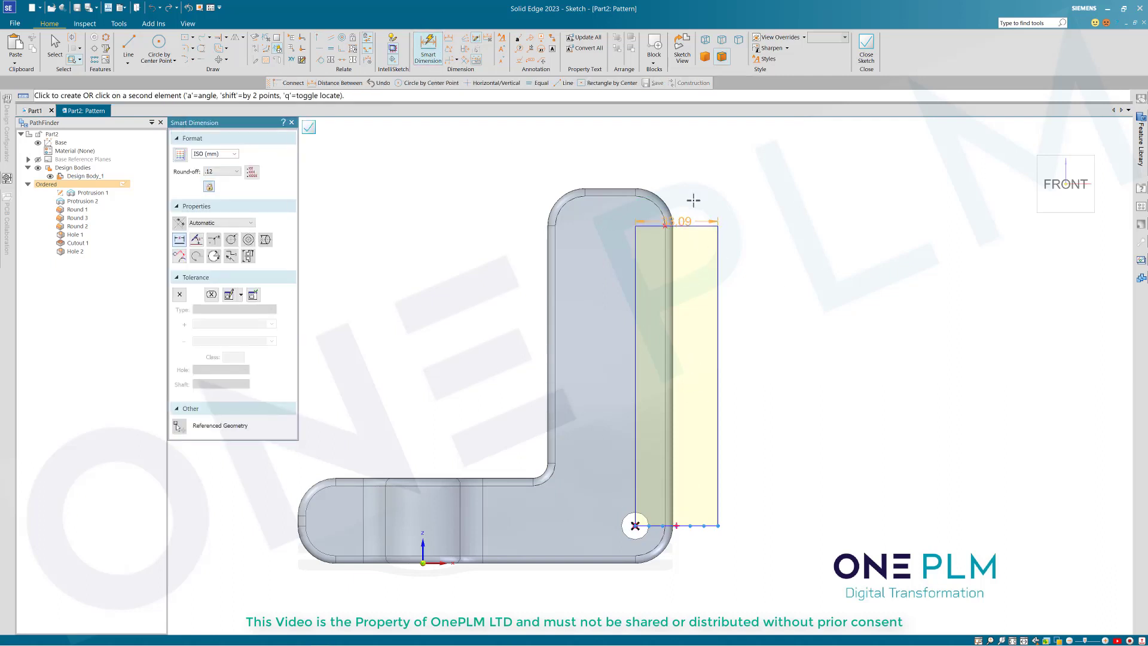
pyautogui.click(699, 177)
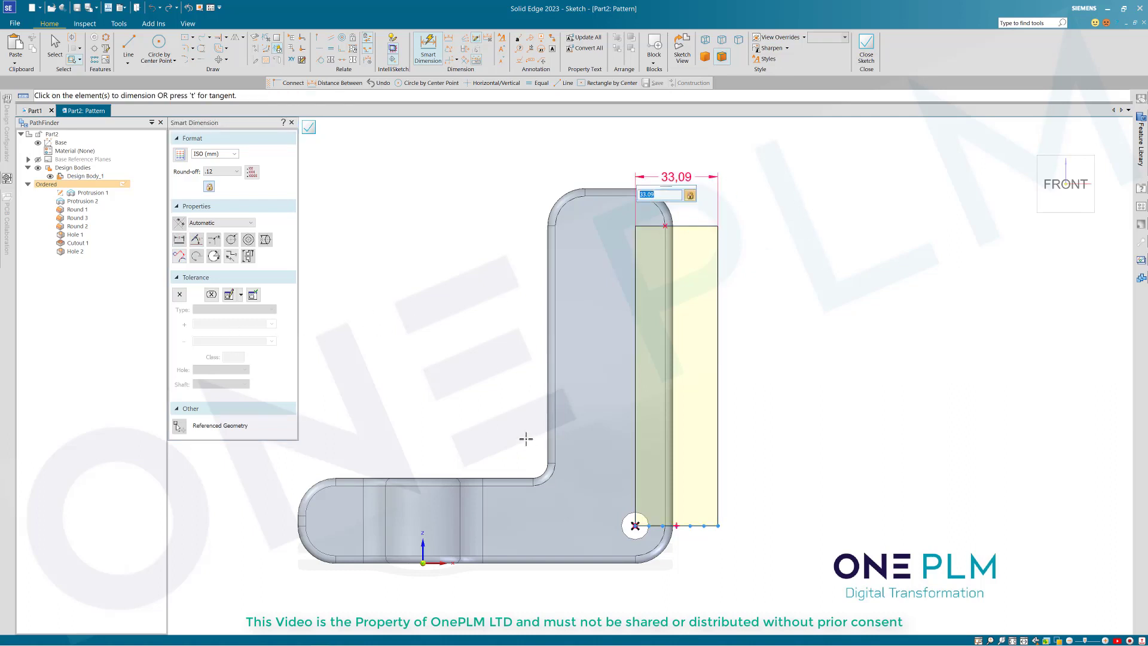
pyautogui.press('Escape')
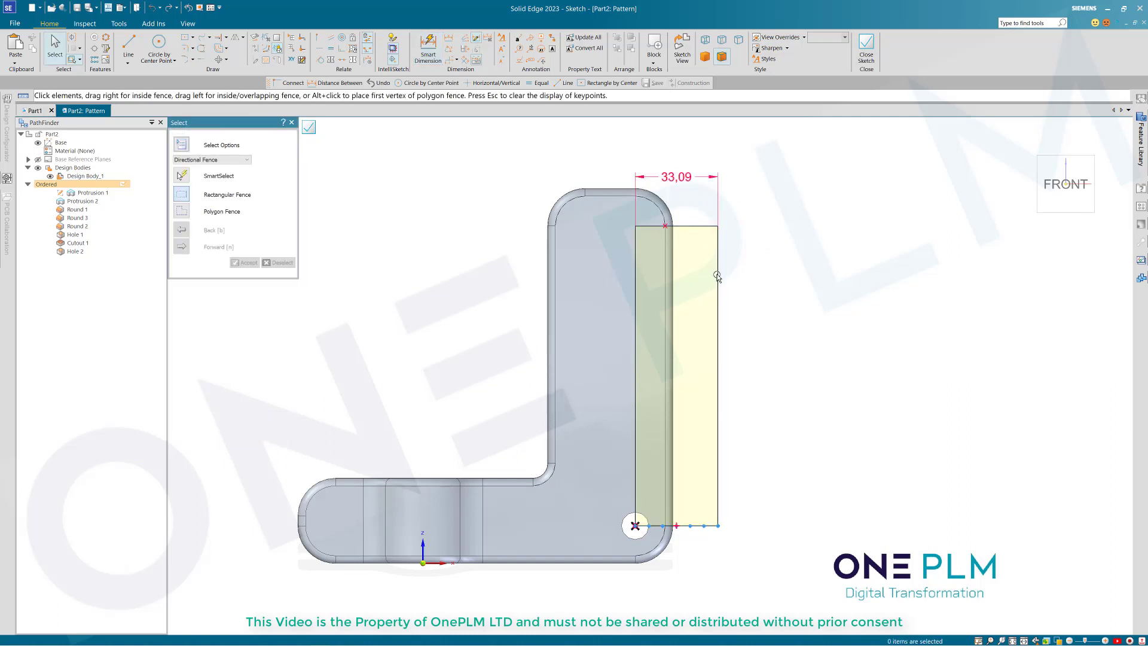
pyautogui.press('Escape')
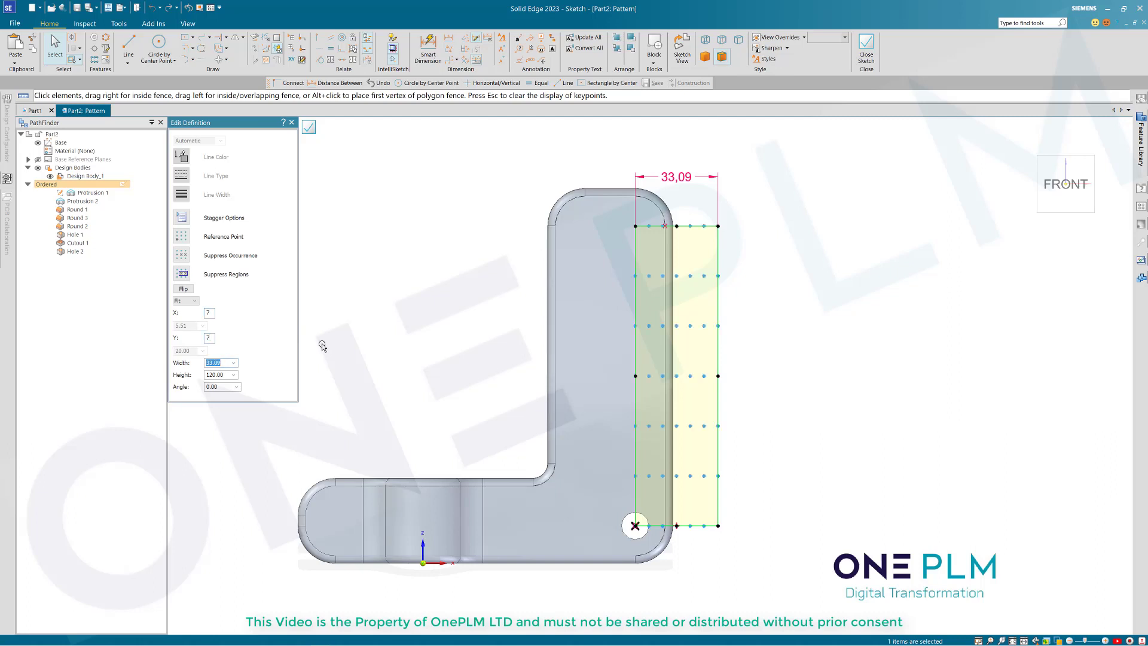
# - Try to change the pattern's spacing method from Fit to Fixed
pyautogui.click(195, 301)
pyautogui.click(185, 324)
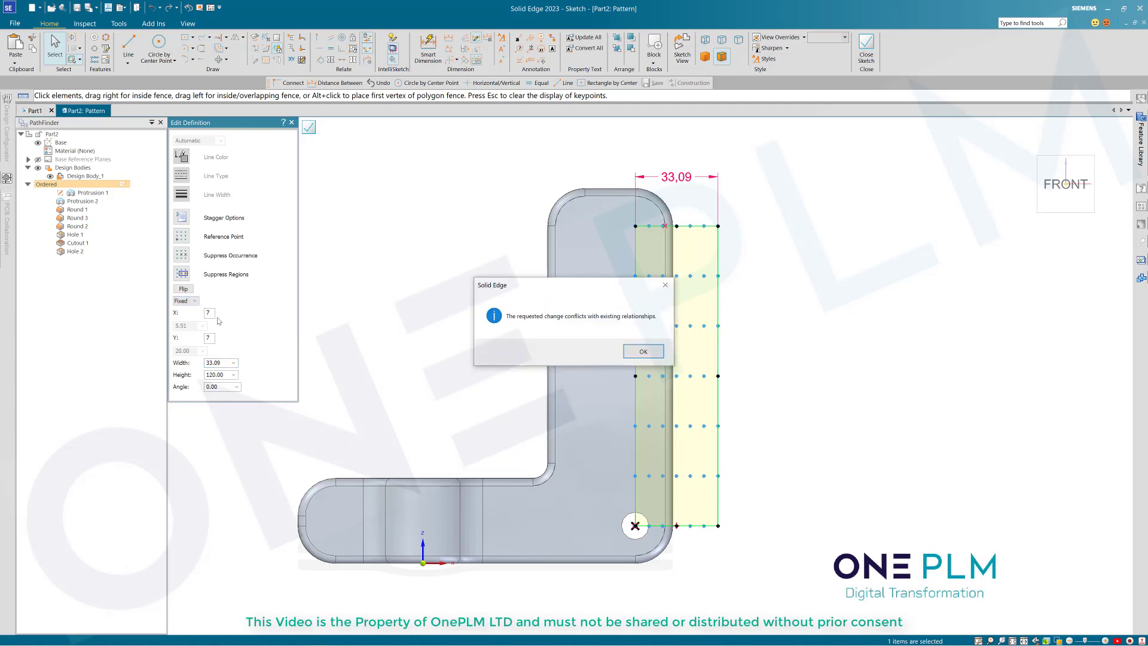
pyautogui.click(635, 353)
# - Set the pattern's X count to 1, close the profile sketch and finish the hole pattern
pyautogui.click(213, 313)
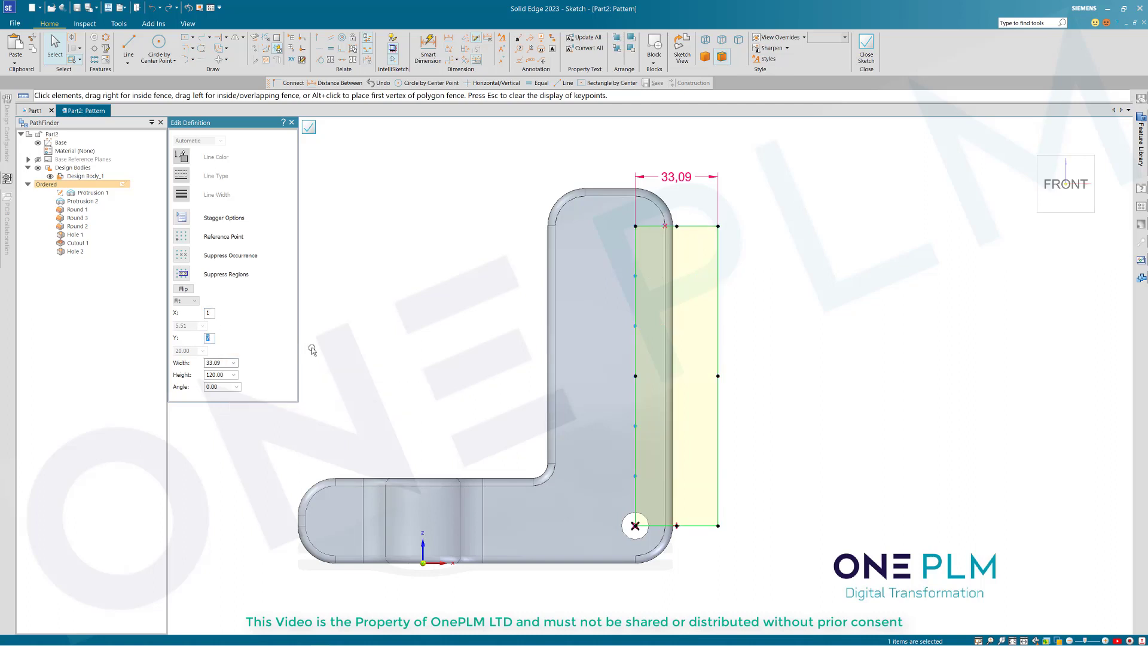
pyautogui.click(416, 336)
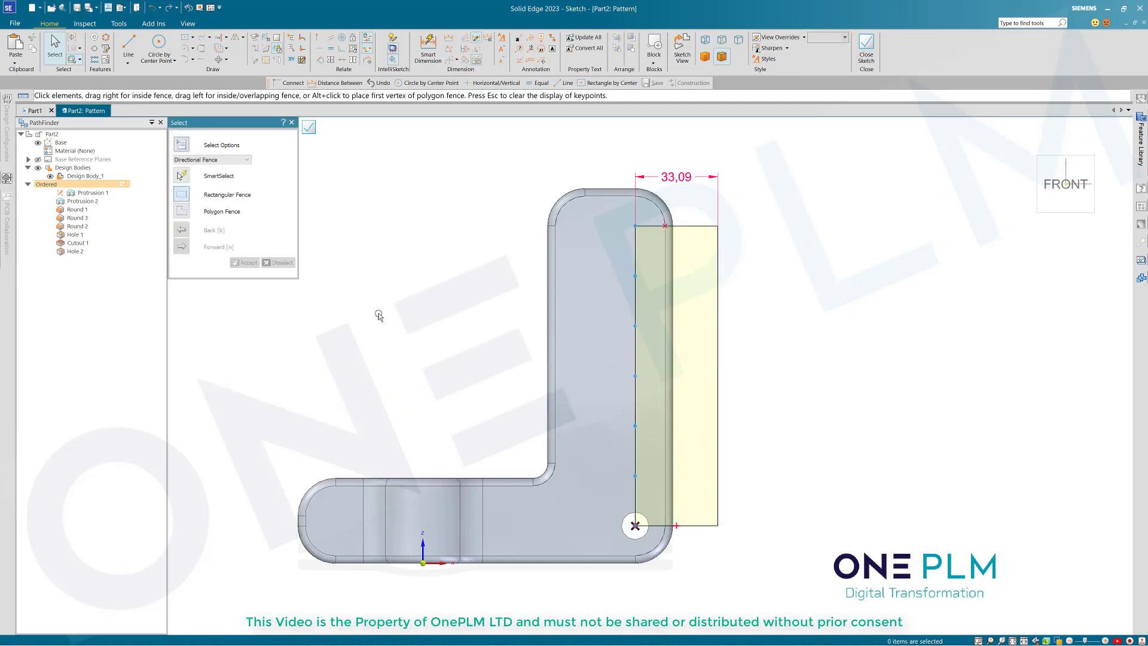
pyautogui.click(309, 129)
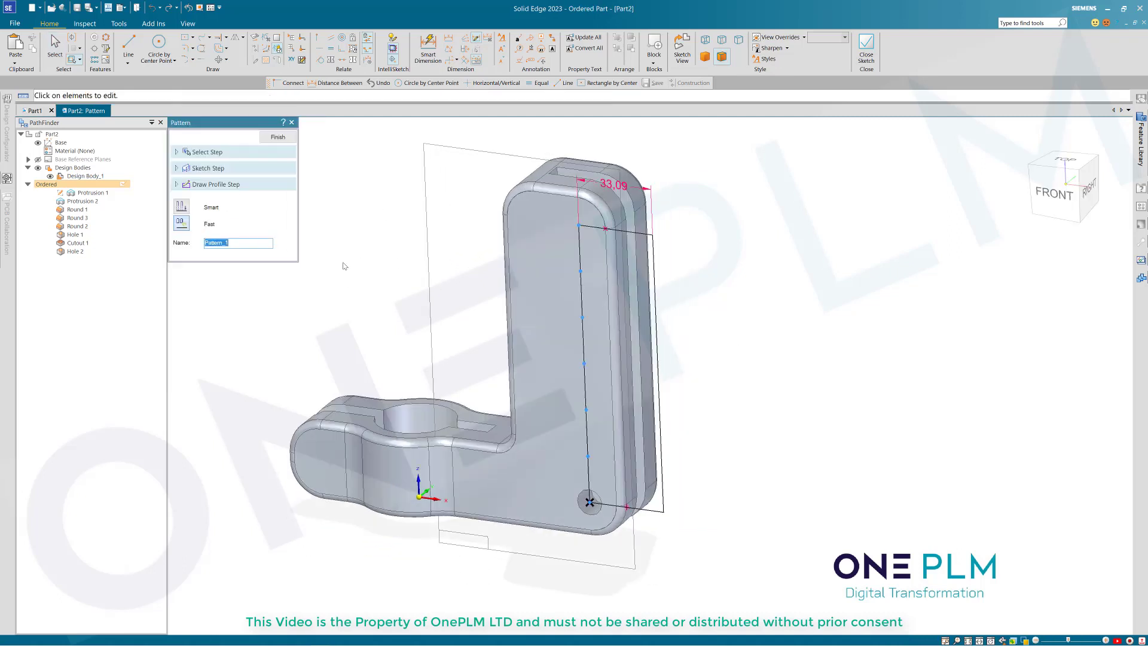
pyautogui.click(279, 140)
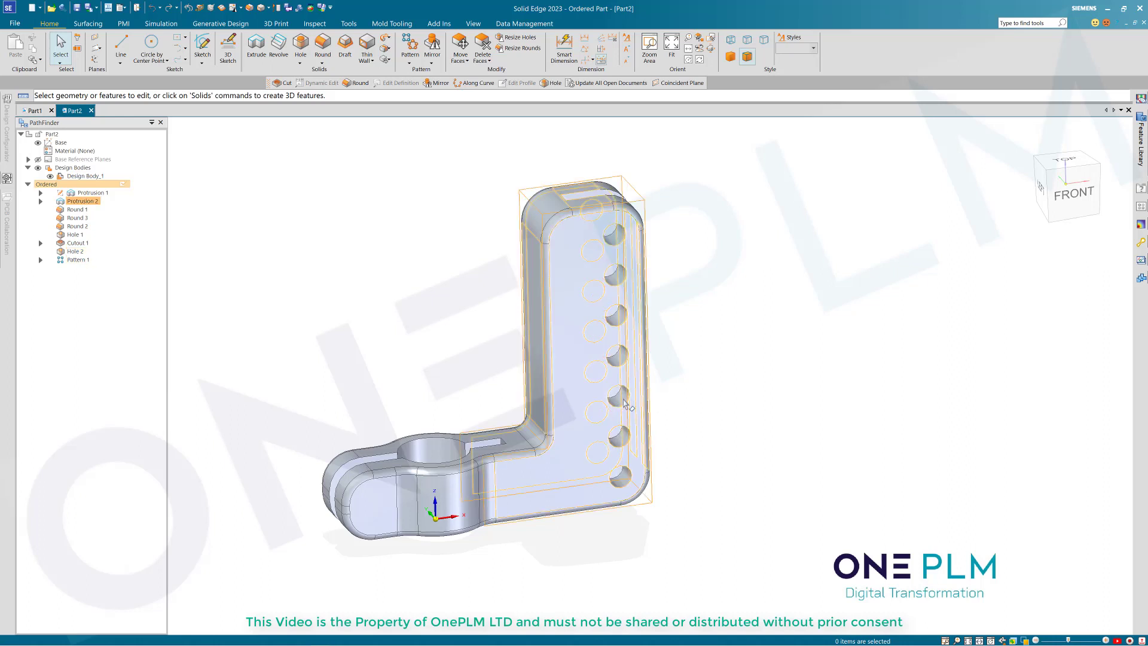
# - Start Rotate Faces and accept the faces of the upright, including the row of holes, as the faces to rotate
pyautogui.moveTo(622, 356); pyautogui.dragTo(450, 288, button='middle')
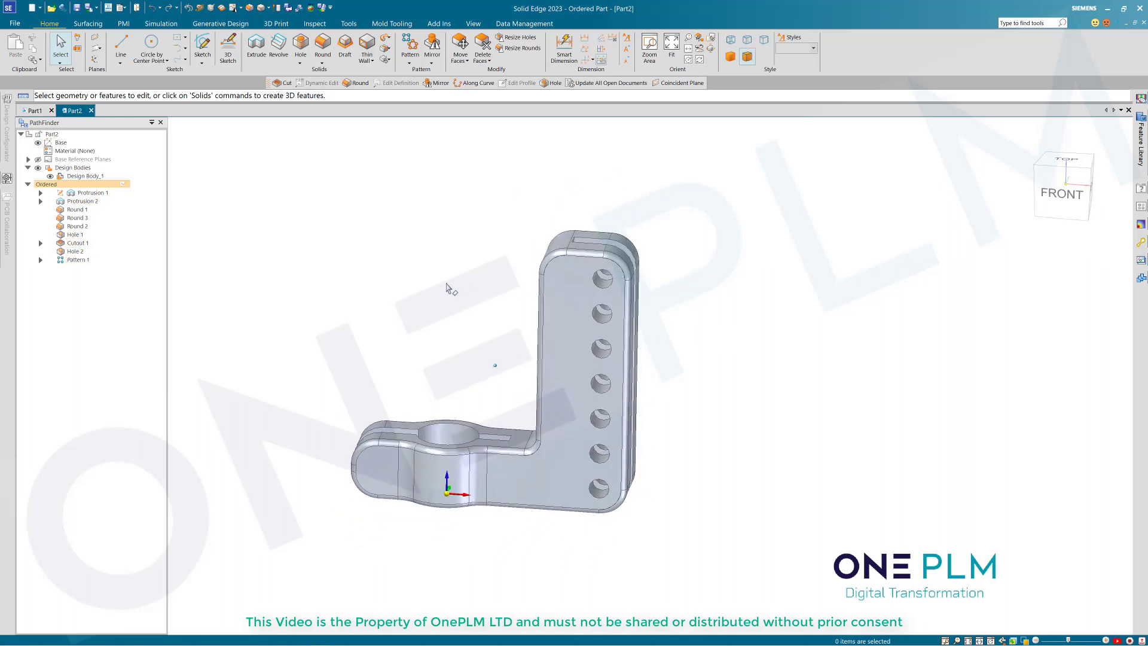
pyautogui.click(1051, 184)
pyautogui.moveTo(443, 236); pyautogui.dragTo(414, 231, button='middle')
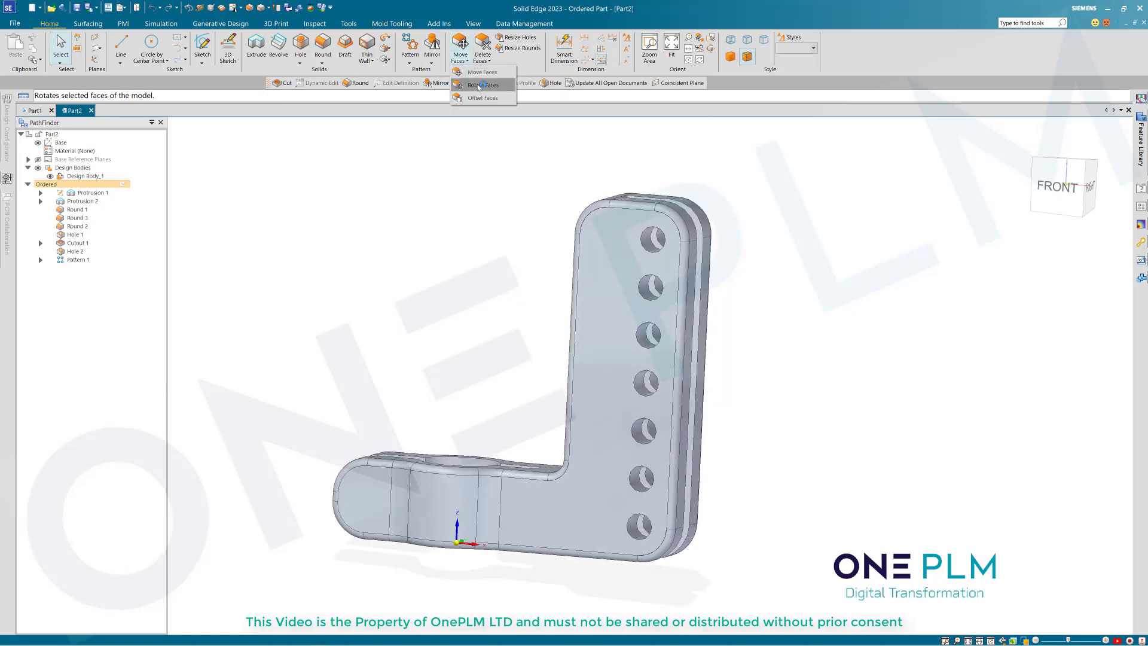
pyautogui.click(479, 86)
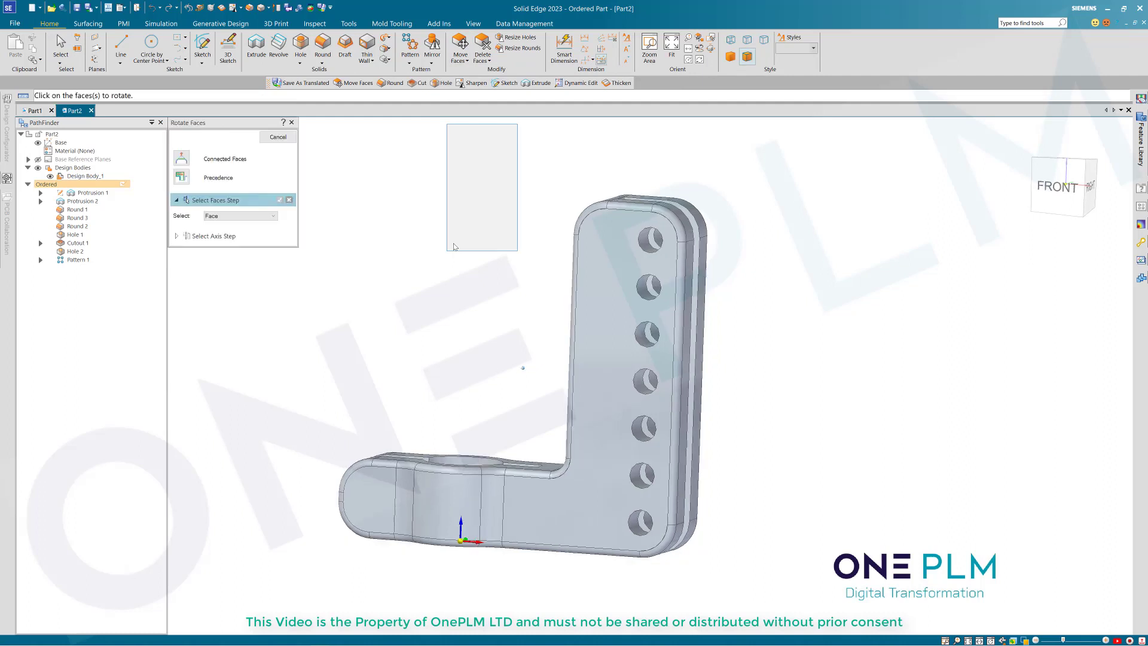
pyautogui.moveTo(454, 246); pyautogui.dragTo(461, 300, button='middle')
pyautogui.scroll(-2, 461, 300)
pyautogui.moveTo(487, 132); pyautogui.dragTo(392, 132)
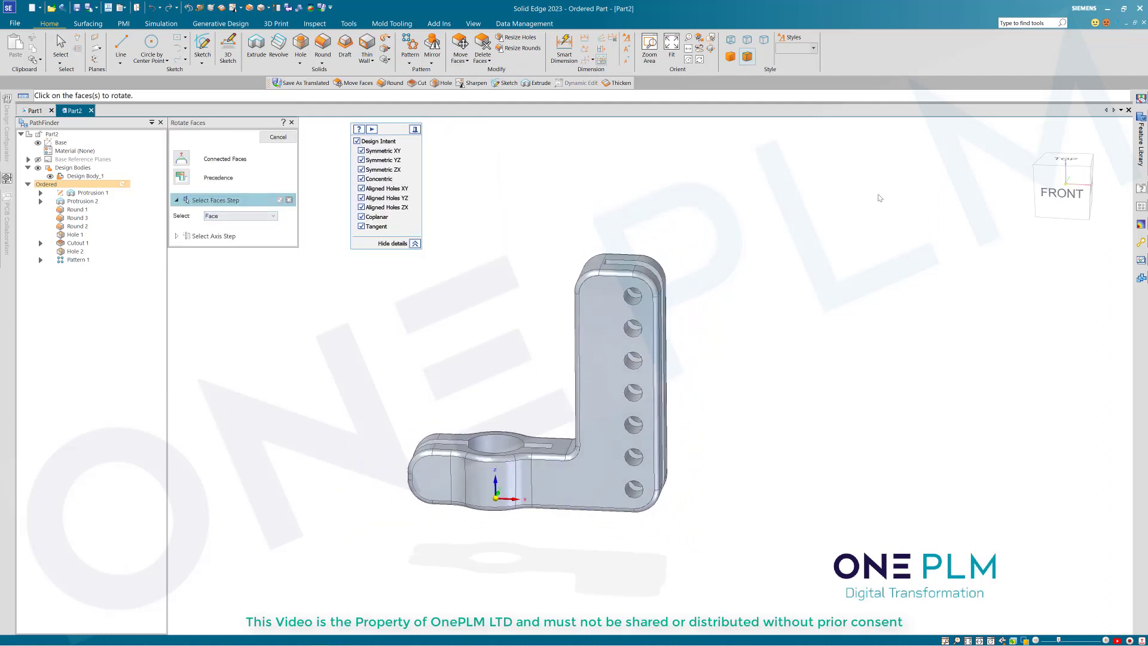
pyautogui.click(1065, 200)
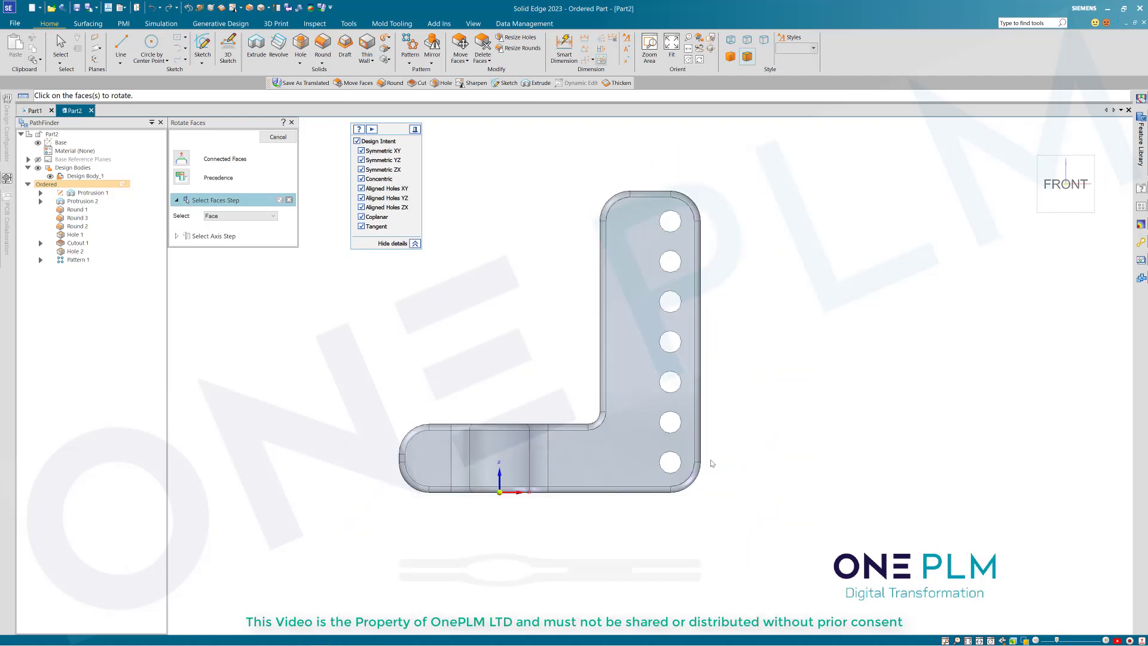
pyautogui.moveTo(722, 517); pyautogui.dragTo(595, 160)
pyautogui.moveTo(504, 274); pyautogui.dragTo(420, 323, button='middle')
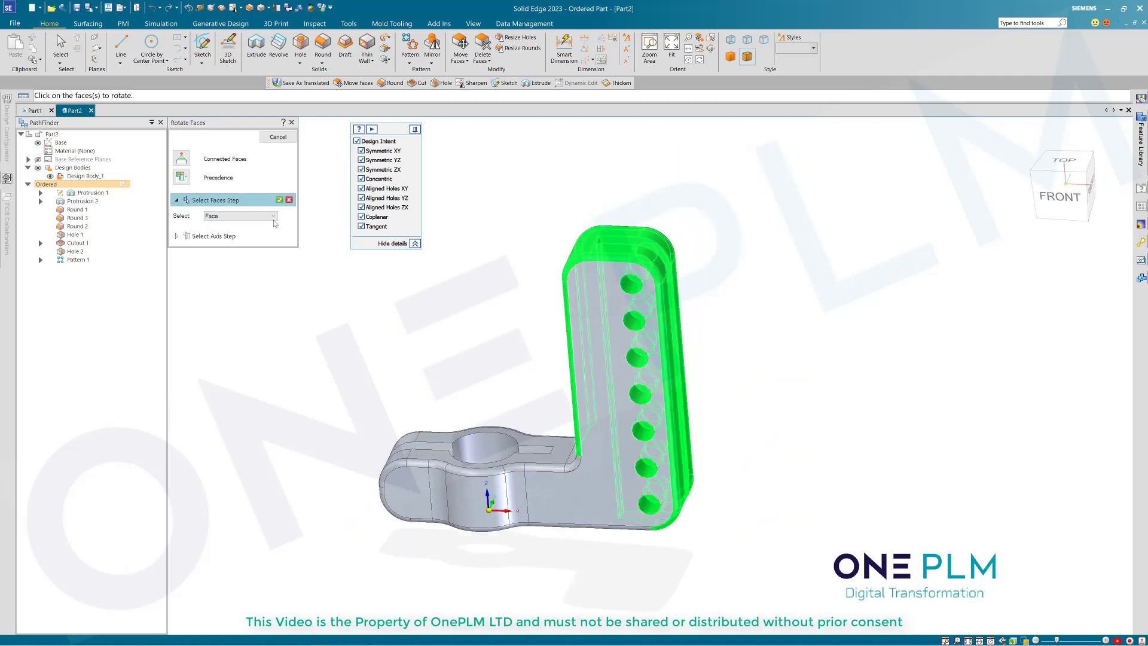
pyautogui.click(279, 200)
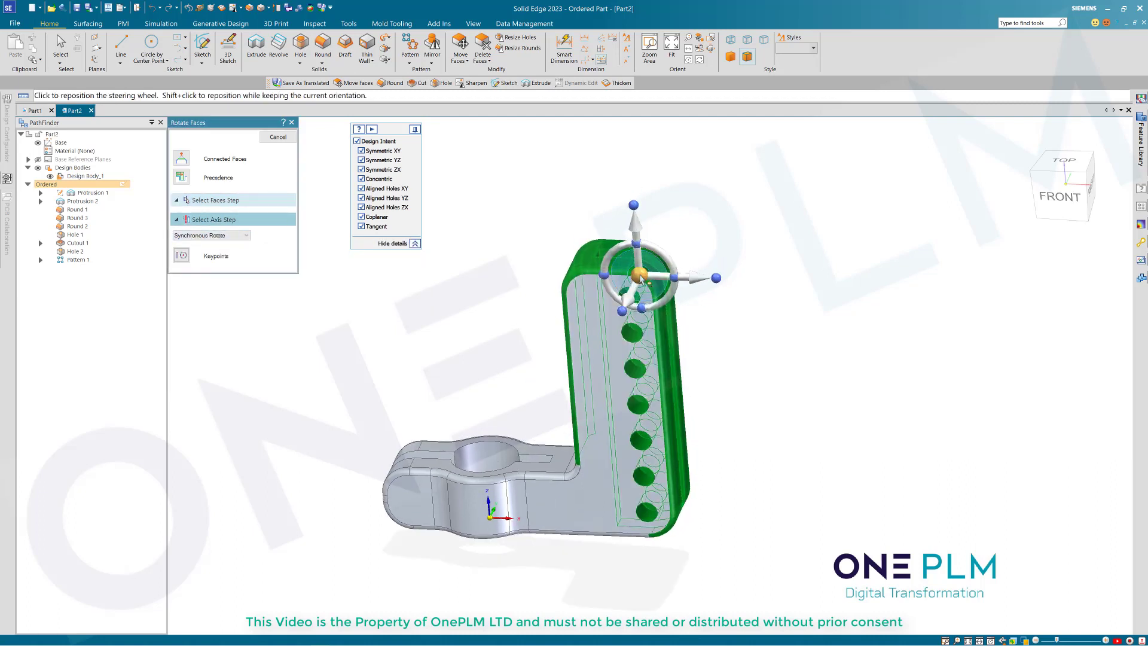
# - Place the rotation axis at the upright's lower outer corner, tilt the selected faces toward the clamp arm and finish the rotation
pyautogui.click(640, 277)
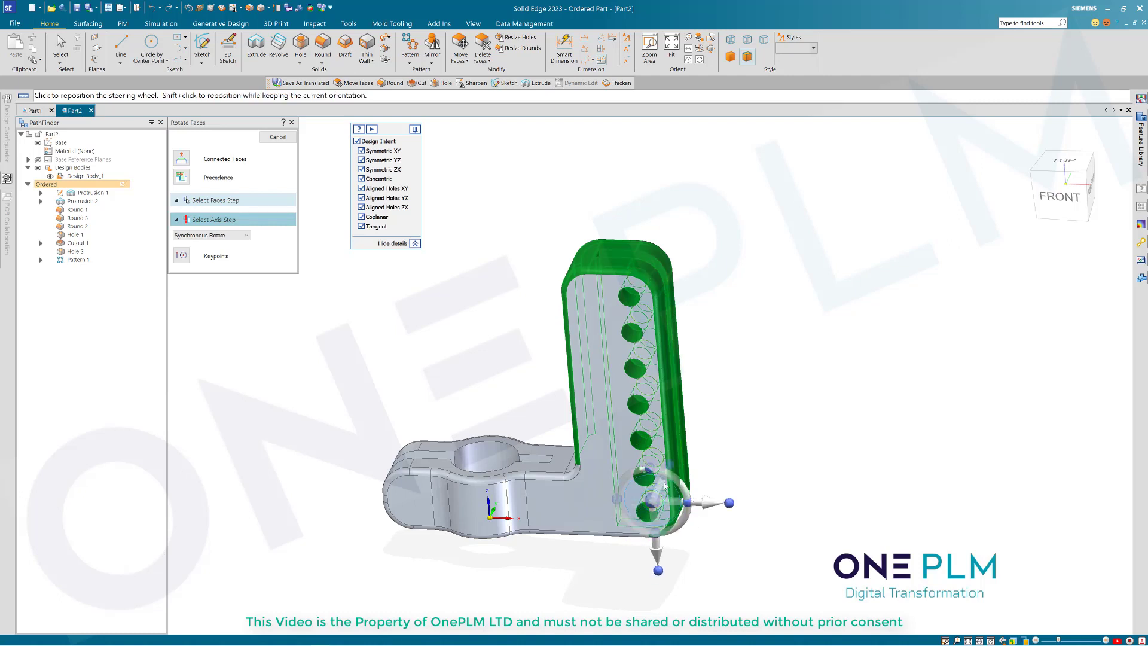
pyautogui.click(661, 492)
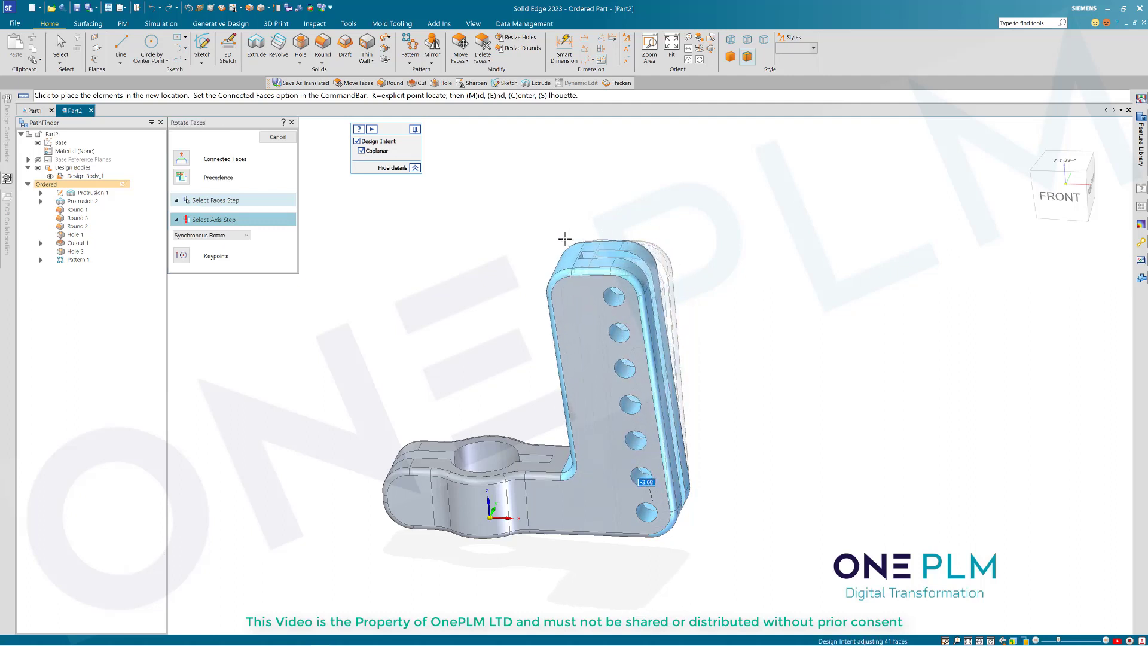
pyautogui.press('Return')
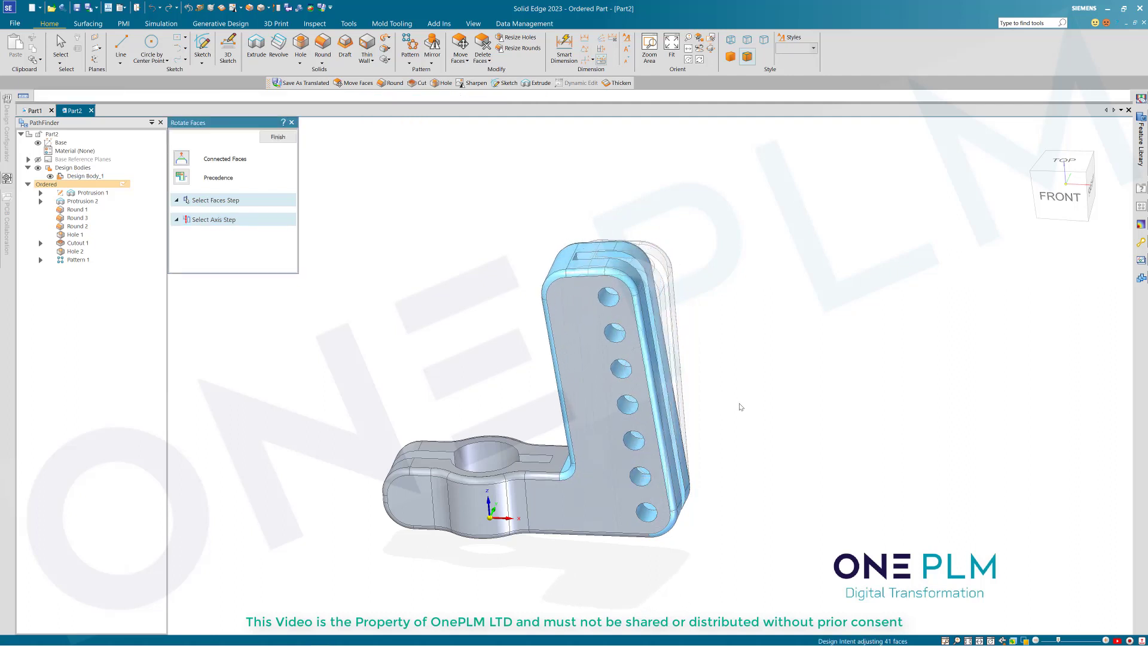
pyautogui.click(278, 138)
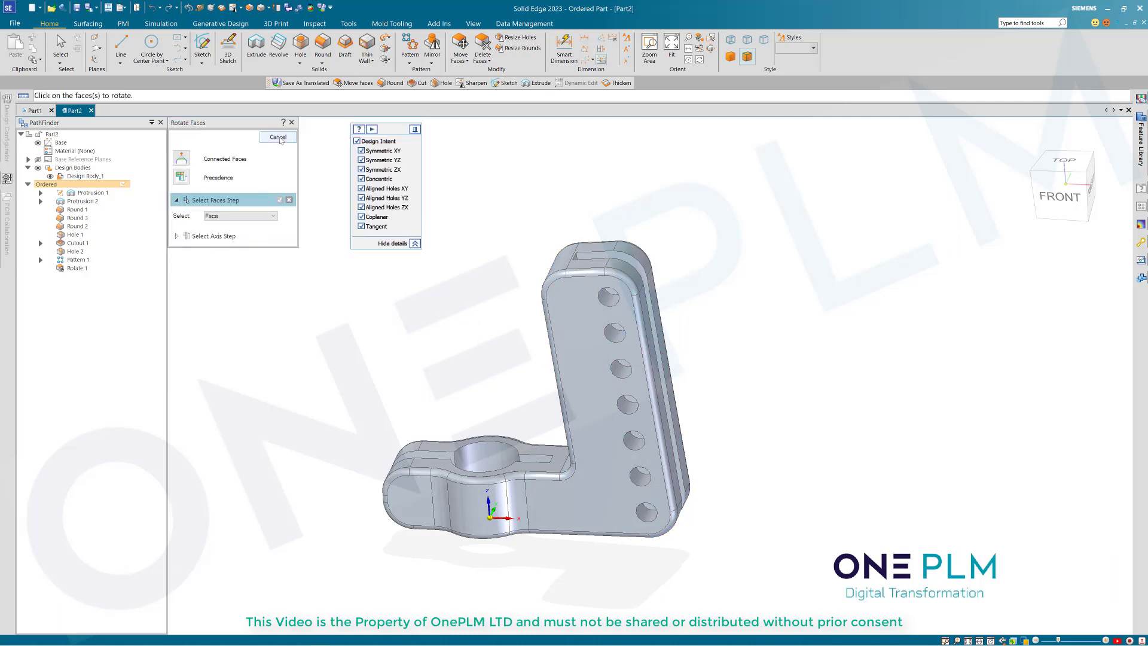
pyautogui.click(279, 138)
# - Roll the model back to Pattern 1 to view the upright before the face rotation
pyautogui.moveTo(431, 315); pyautogui.dragTo(436, 328, button='middle')
pyautogui.scroll(2, 664, 418)
pyautogui.moveTo(634, 496); pyautogui.dragTo(598, 514, button='middle')
pyautogui.click(79, 260)
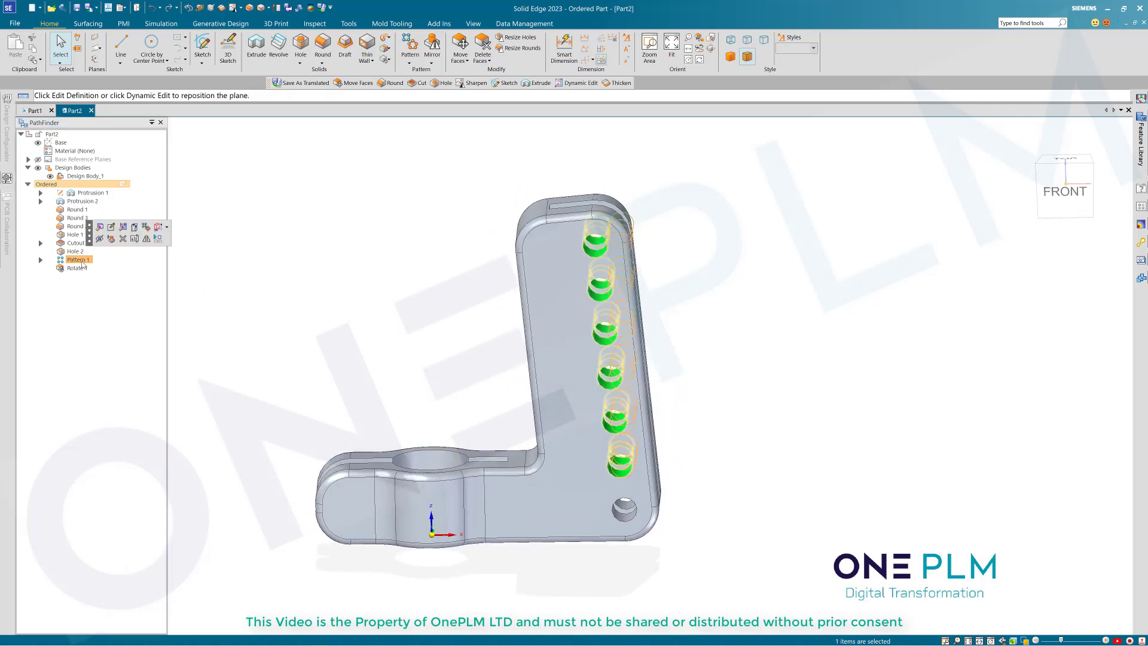
pyautogui.click(80, 269)
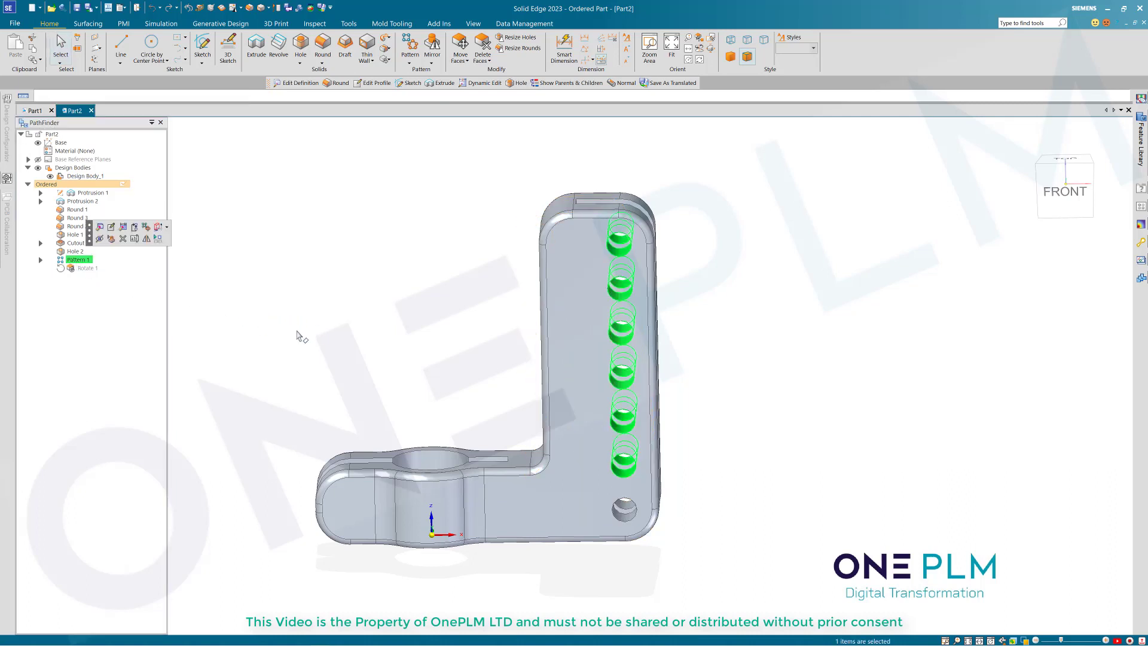
# - Roll the model forward to Rotate 1 and view the tilted upright
pyautogui.rightClick(86, 272)
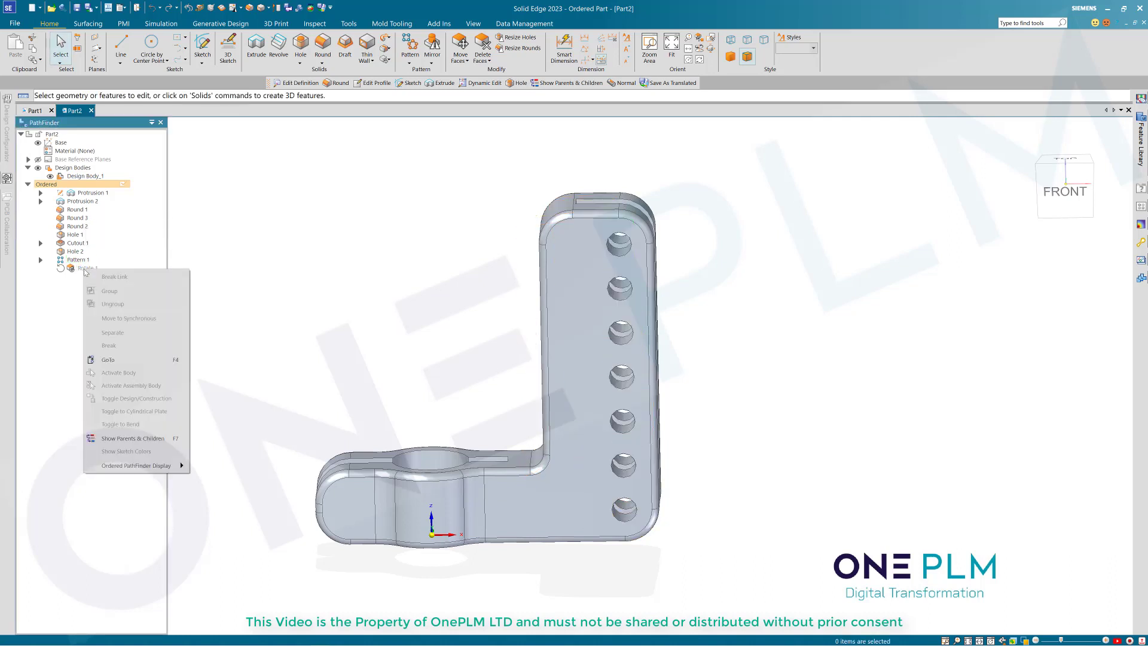
pyautogui.click(105, 359)
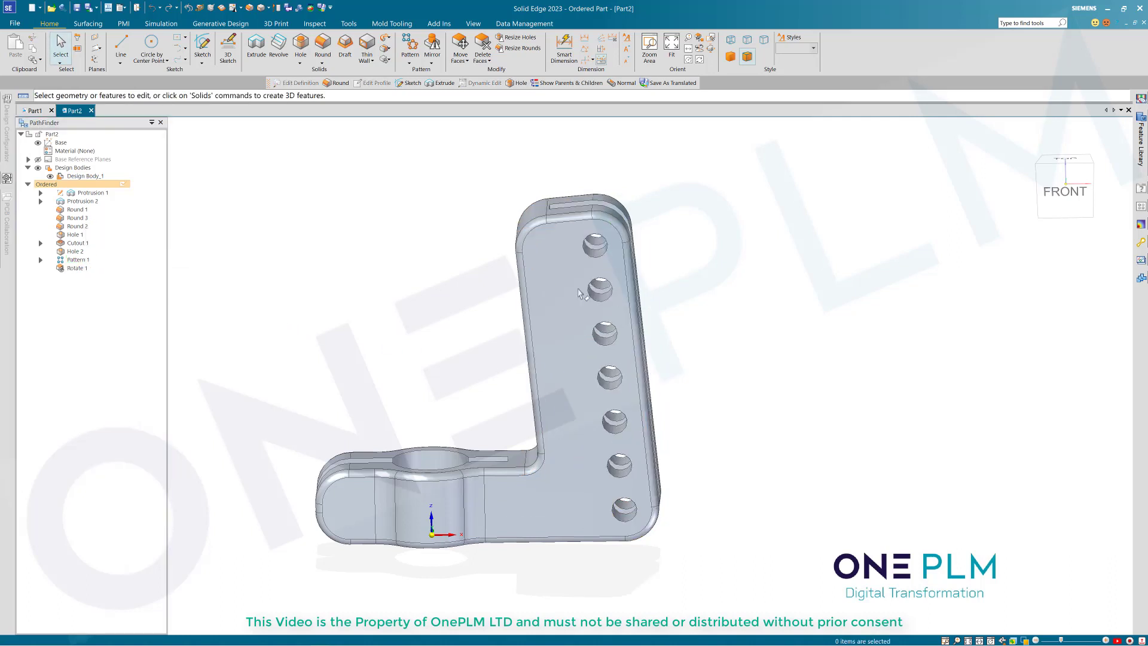
pyautogui.click(764, 397)
pyautogui.press('Left')
pyautogui.press('Left')
pyautogui.press('Left')
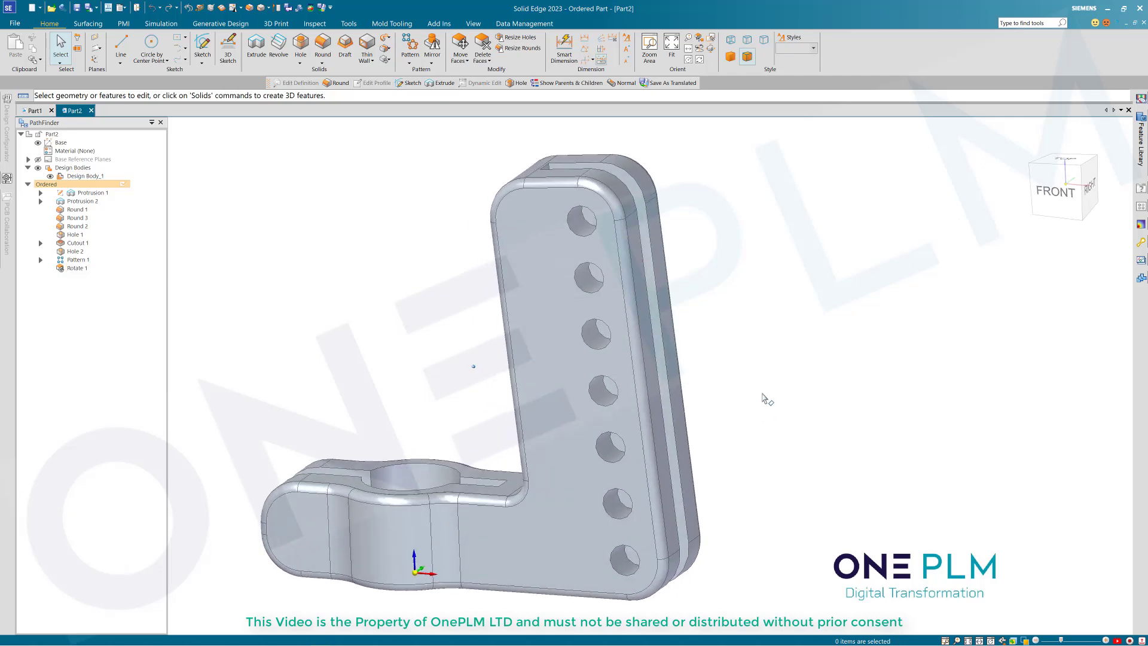
# - Examine the ordered L-shaped part in Part2 from several angles and compare it with the synchronous version in Part1
pyautogui.press('Right')
pyautogui.press('Right')
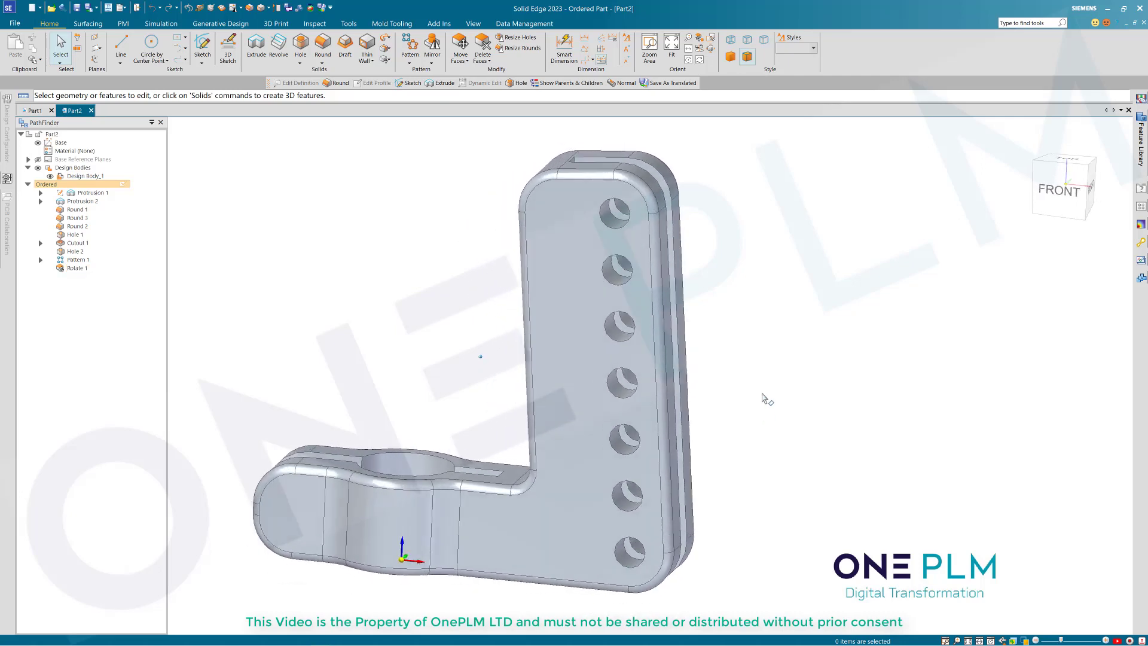
pyautogui.press('Left')
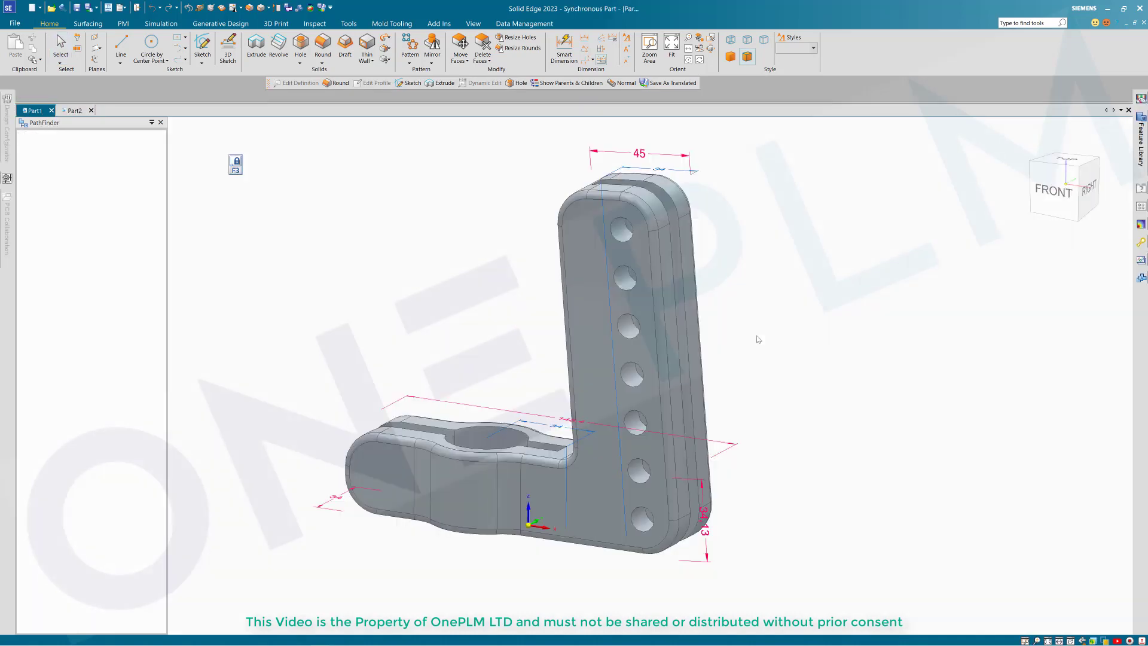
pyautogui.press('Up')
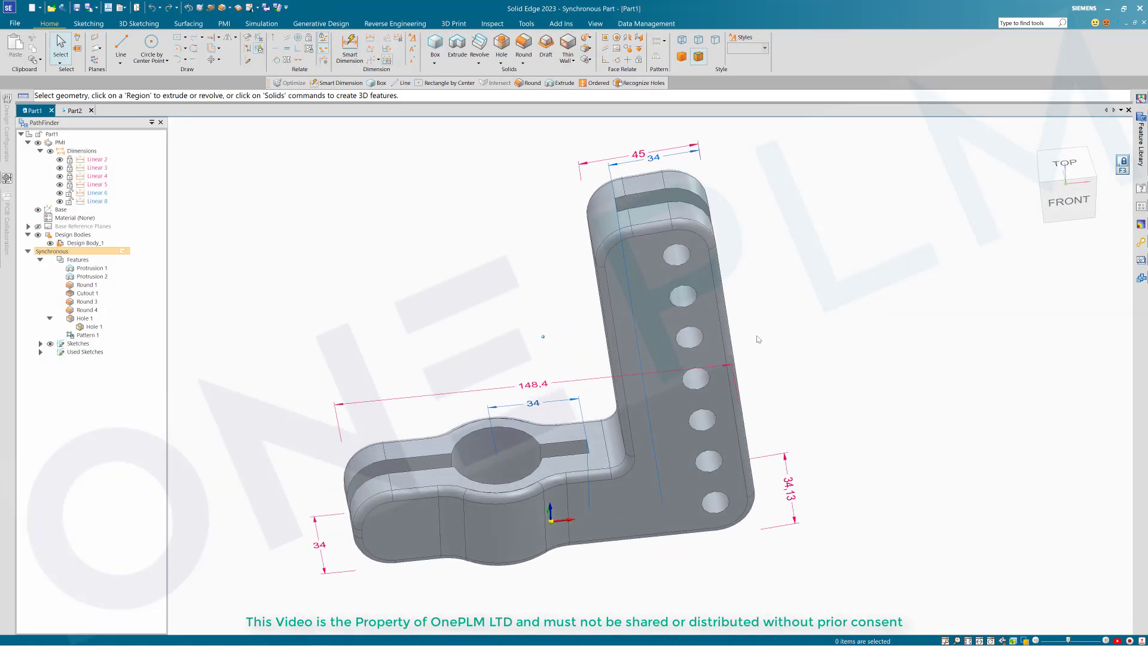
pyautogui.press('Down')
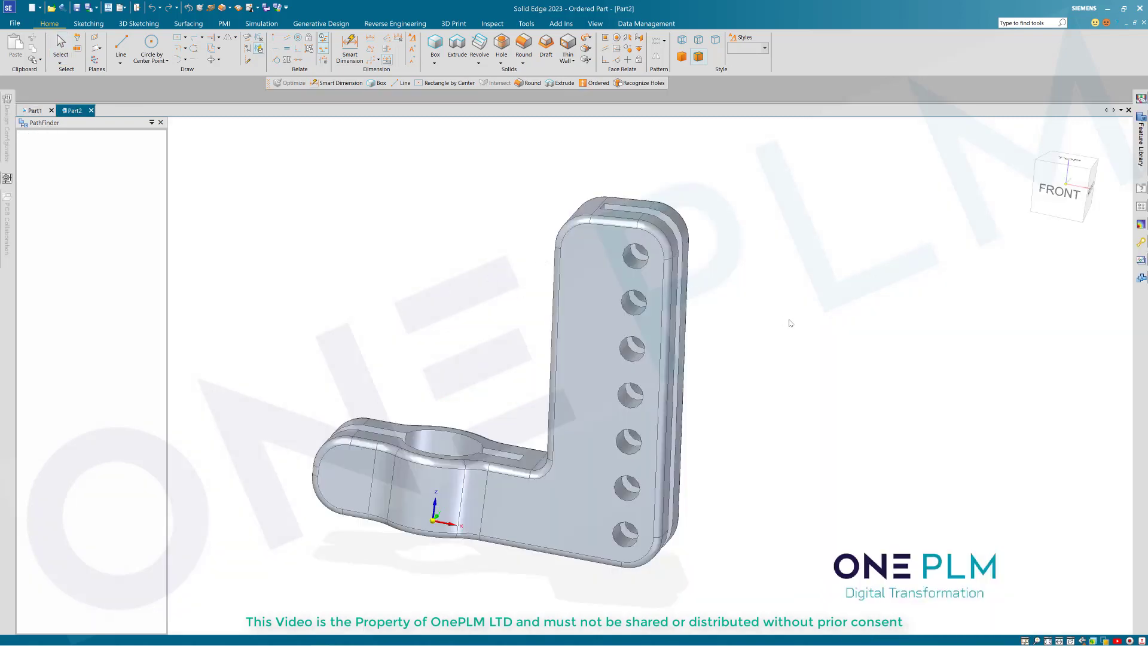
pyautogui.press('Left')
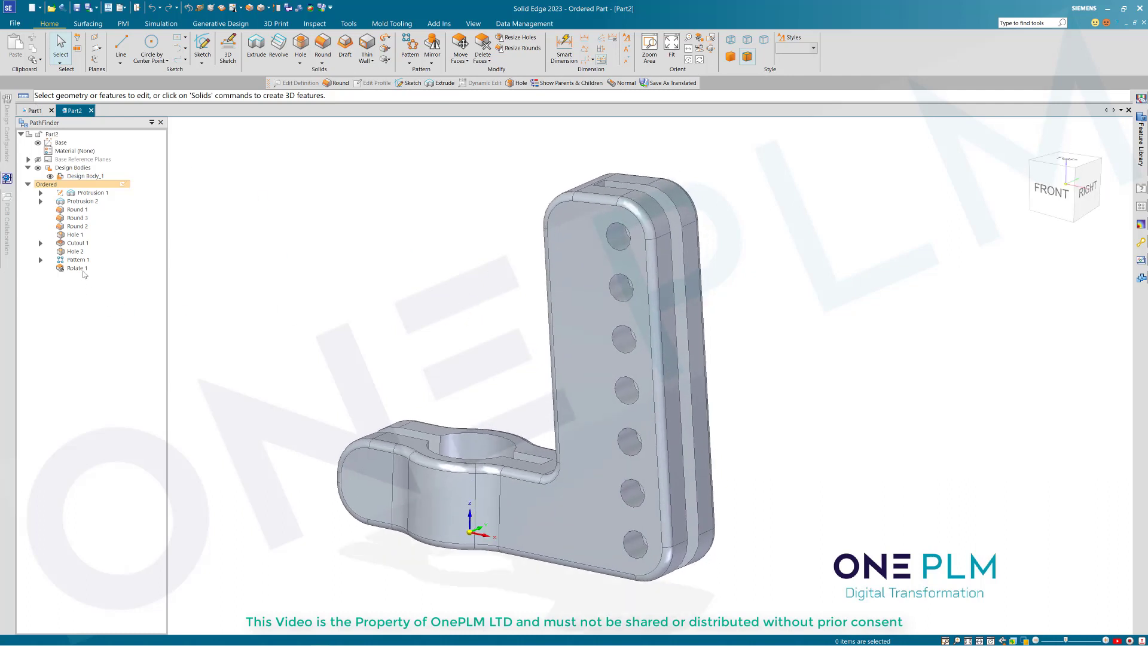
pyautogui.moveTo(536, 354); pyautogui.dragTo(833, 338, button='middle')
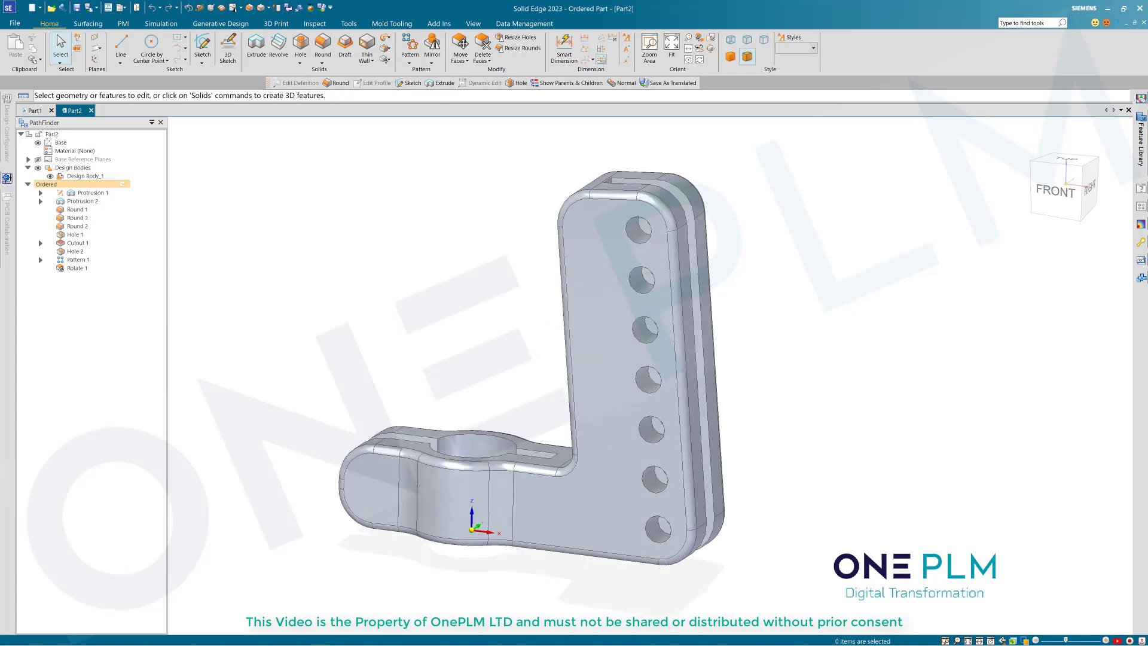